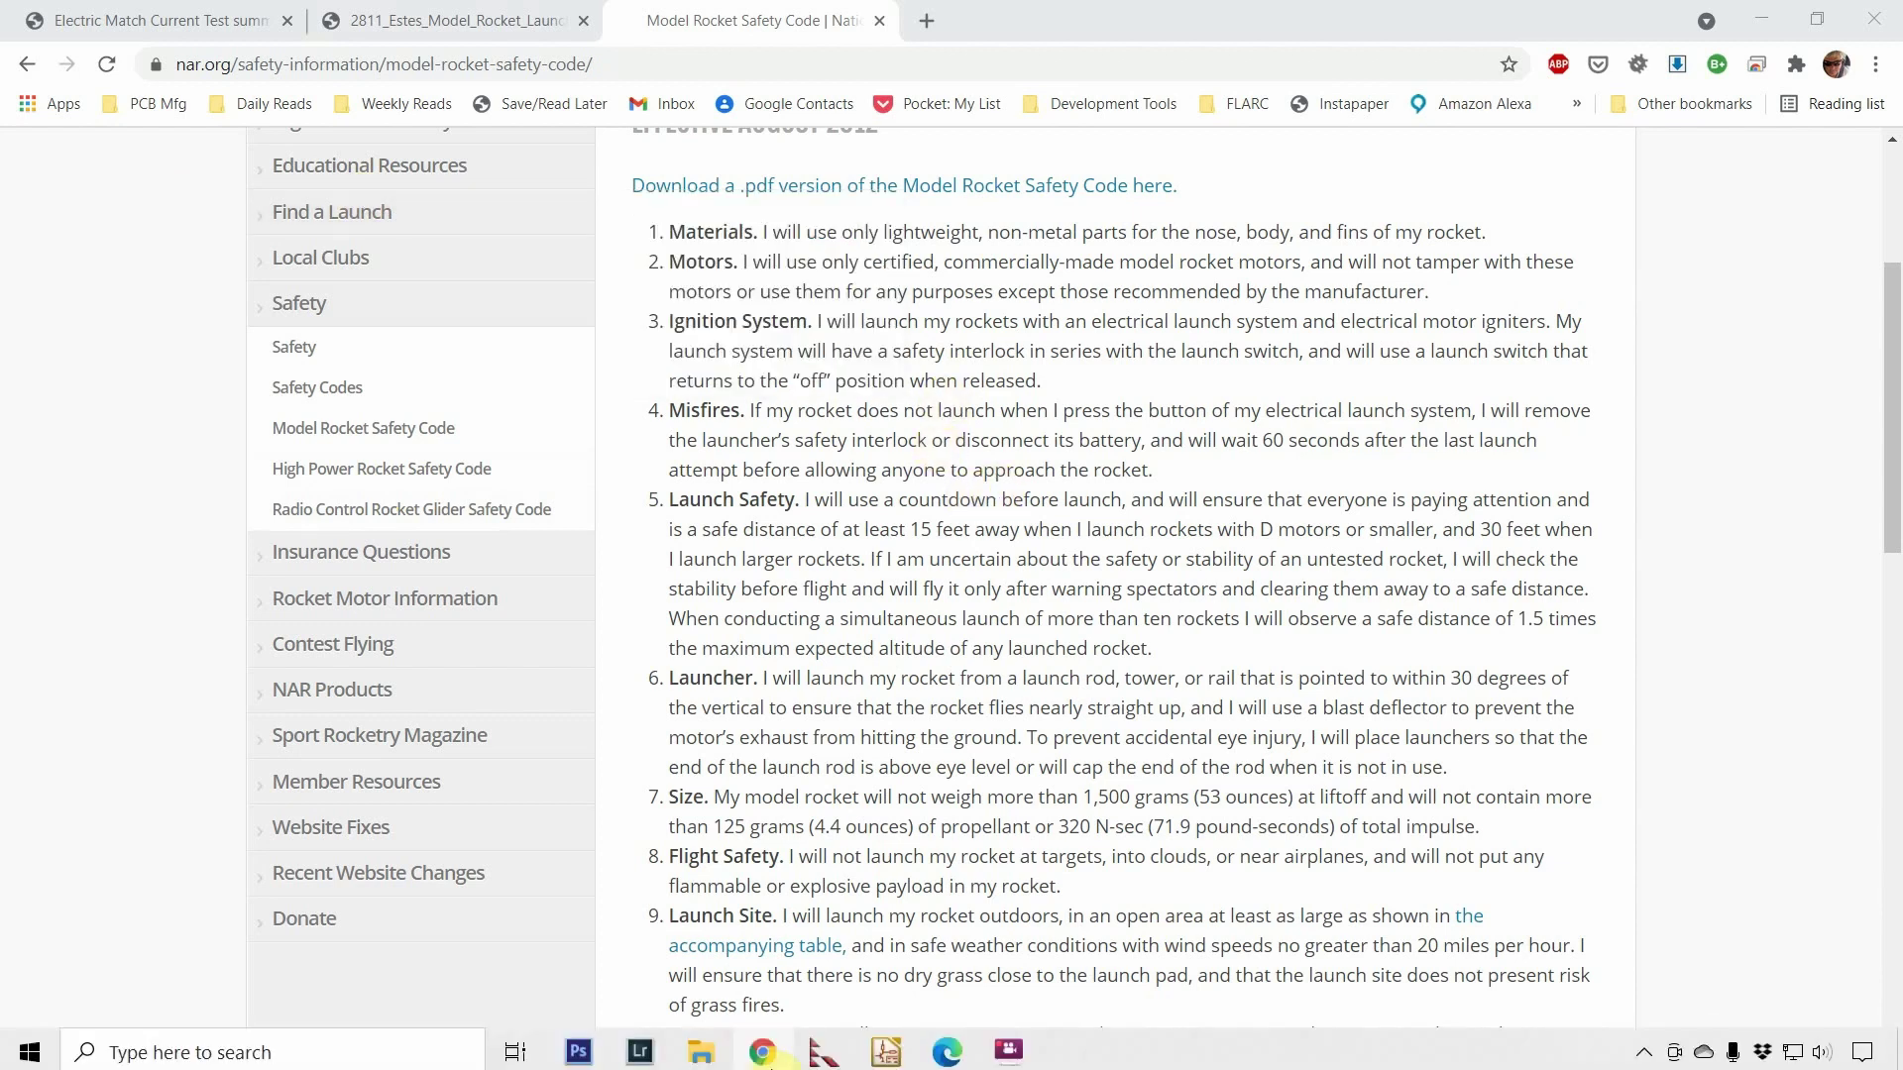
# Step: In Eeschema, pan from relay K1 to the power-on keys, battery holes H8, H9, H2 and regulator U5
pyautogui.hotkey('alt', 'Tab')
pyautogui.hotkey('alt', 'Tab')
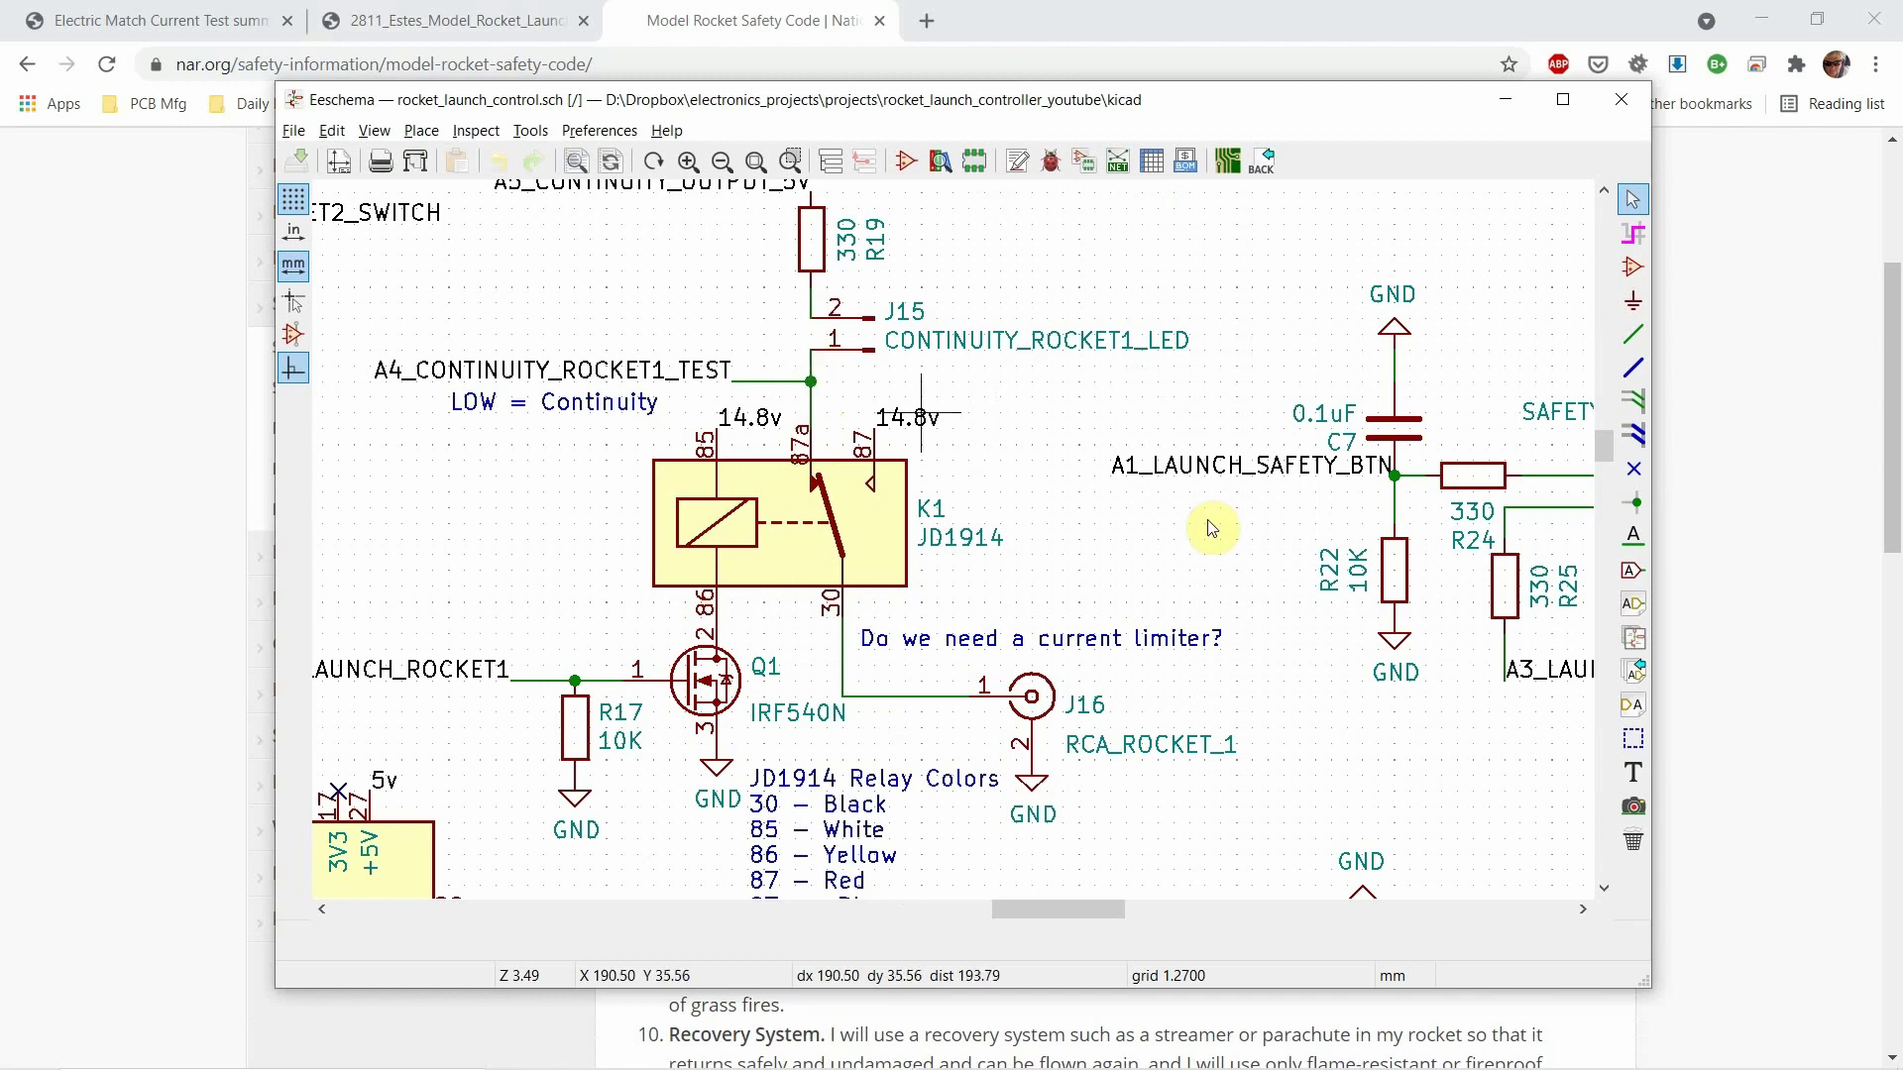
pyautogui.scroll(1, 1210, 532)
pyautogui.moveTo(778, 466); pyautogui.dragTo(1075, 525, button='middle')
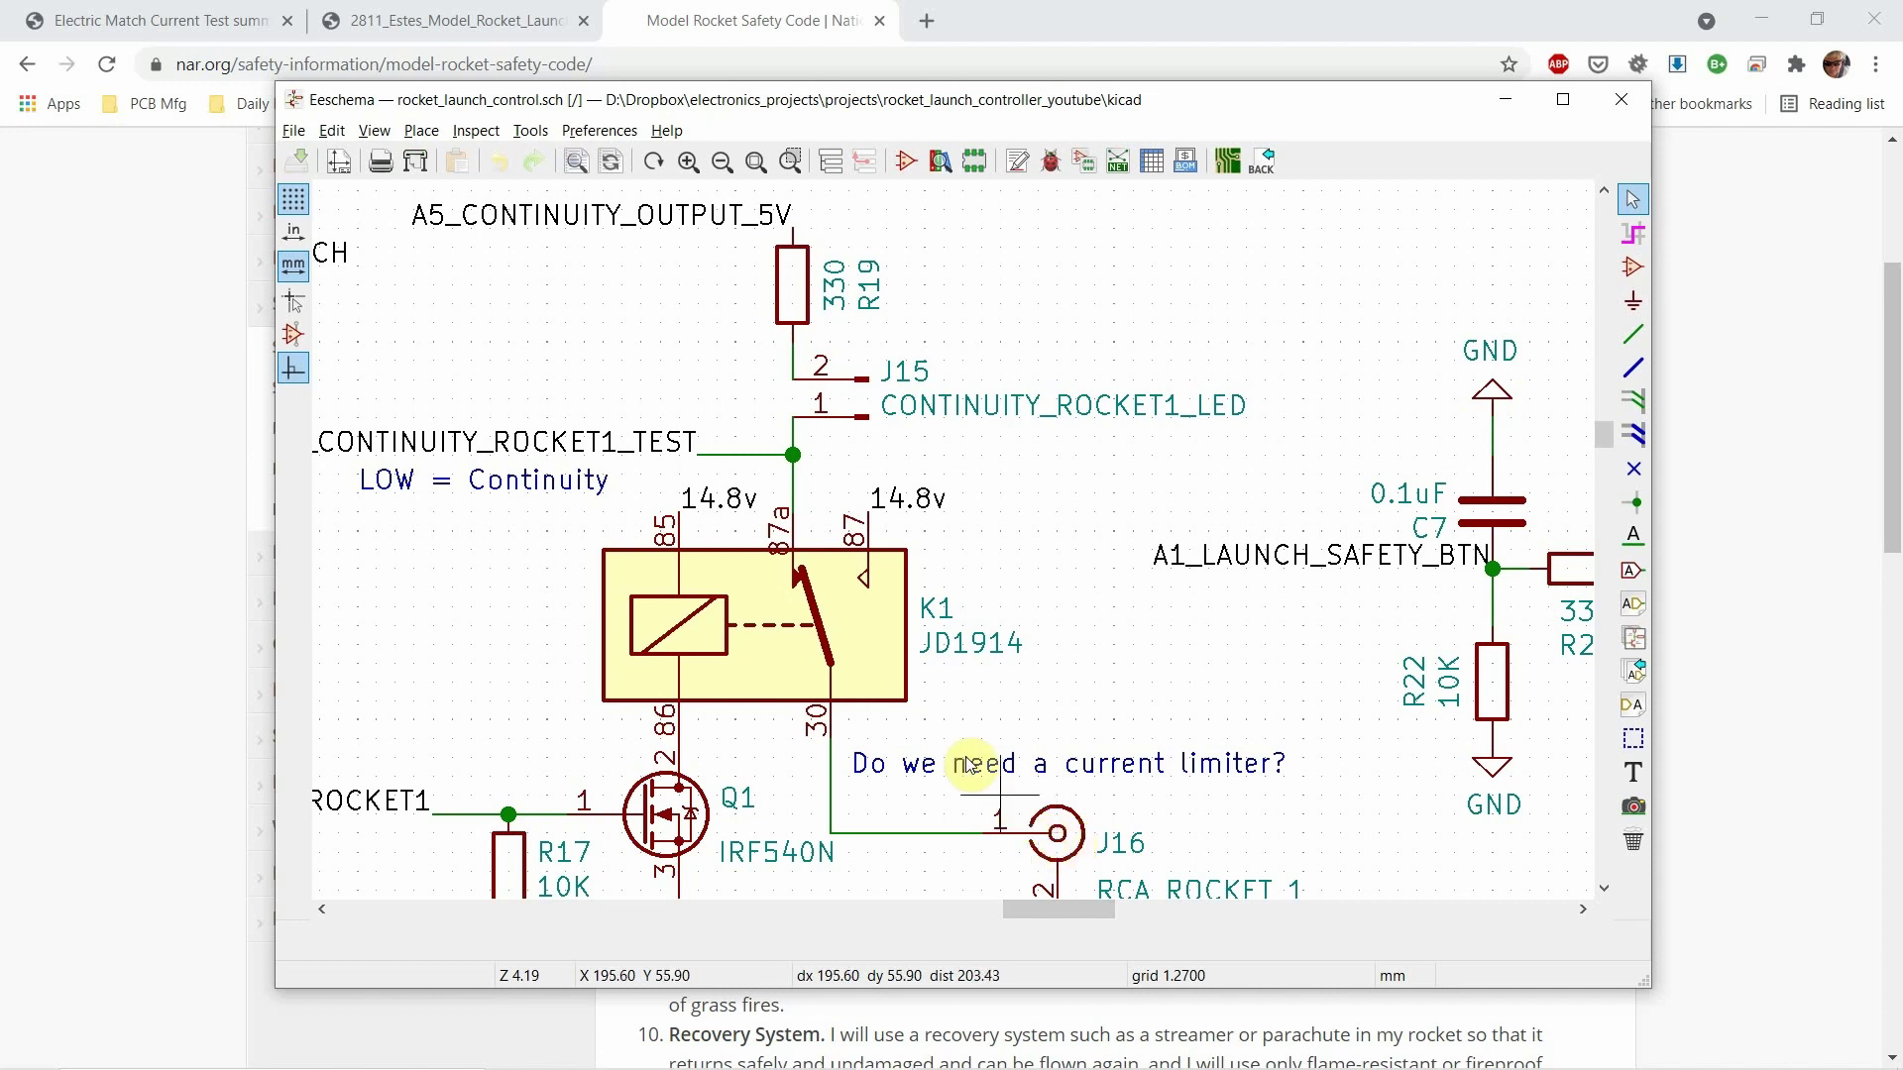
pyautogui.moveTo(434, 712); pyautogui.dragTo(1252, 663, button='middle')
pyautogui.moveTo(807, 624); pyautogui.dragTo(1665, 684, button='middle')
pyautogui.moveTo(833, 764); pyautogui.dragTo(1610, 440, button='middle')
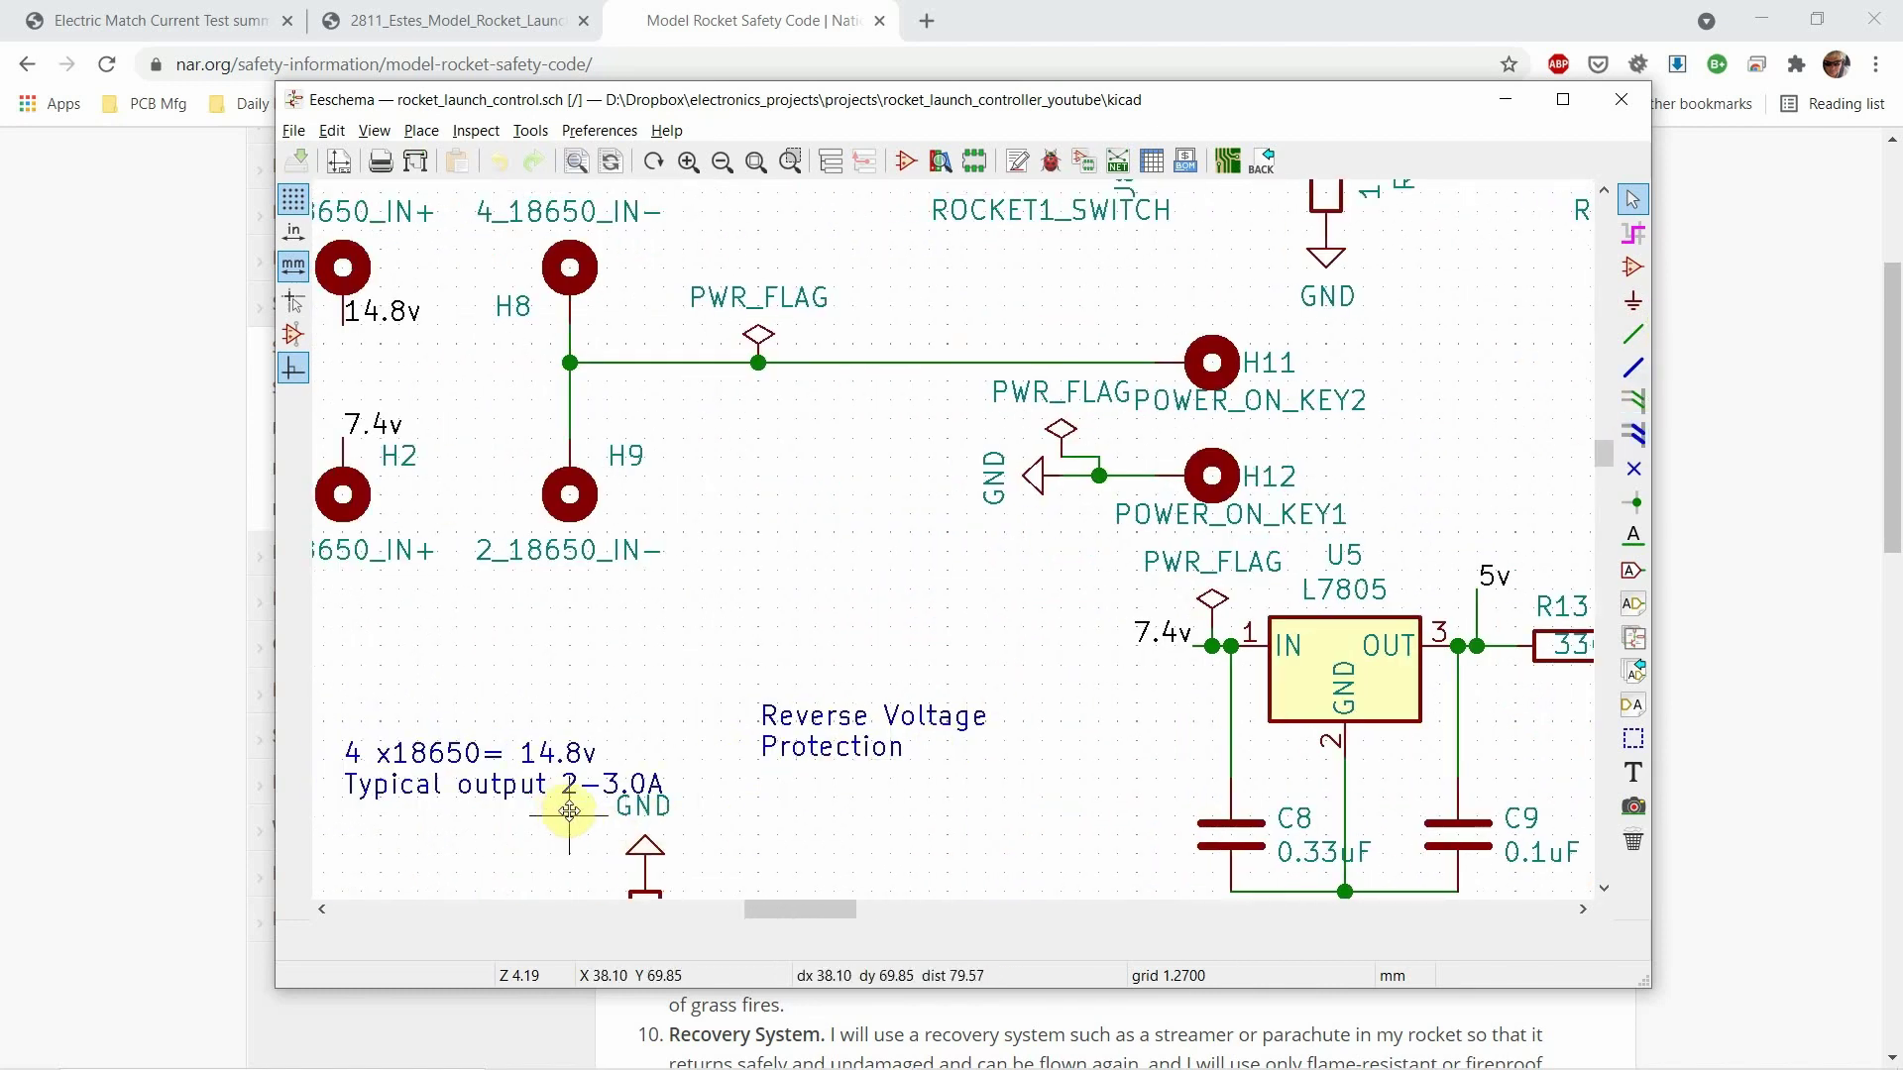
# Step: Recentre the schematic on relay K1, Q1 and R17, then bring up the Electric Match Current Test PDF
pyautogui.moveTo(1475, 480); pyautogui.dragTo(213, 505, button='middle')
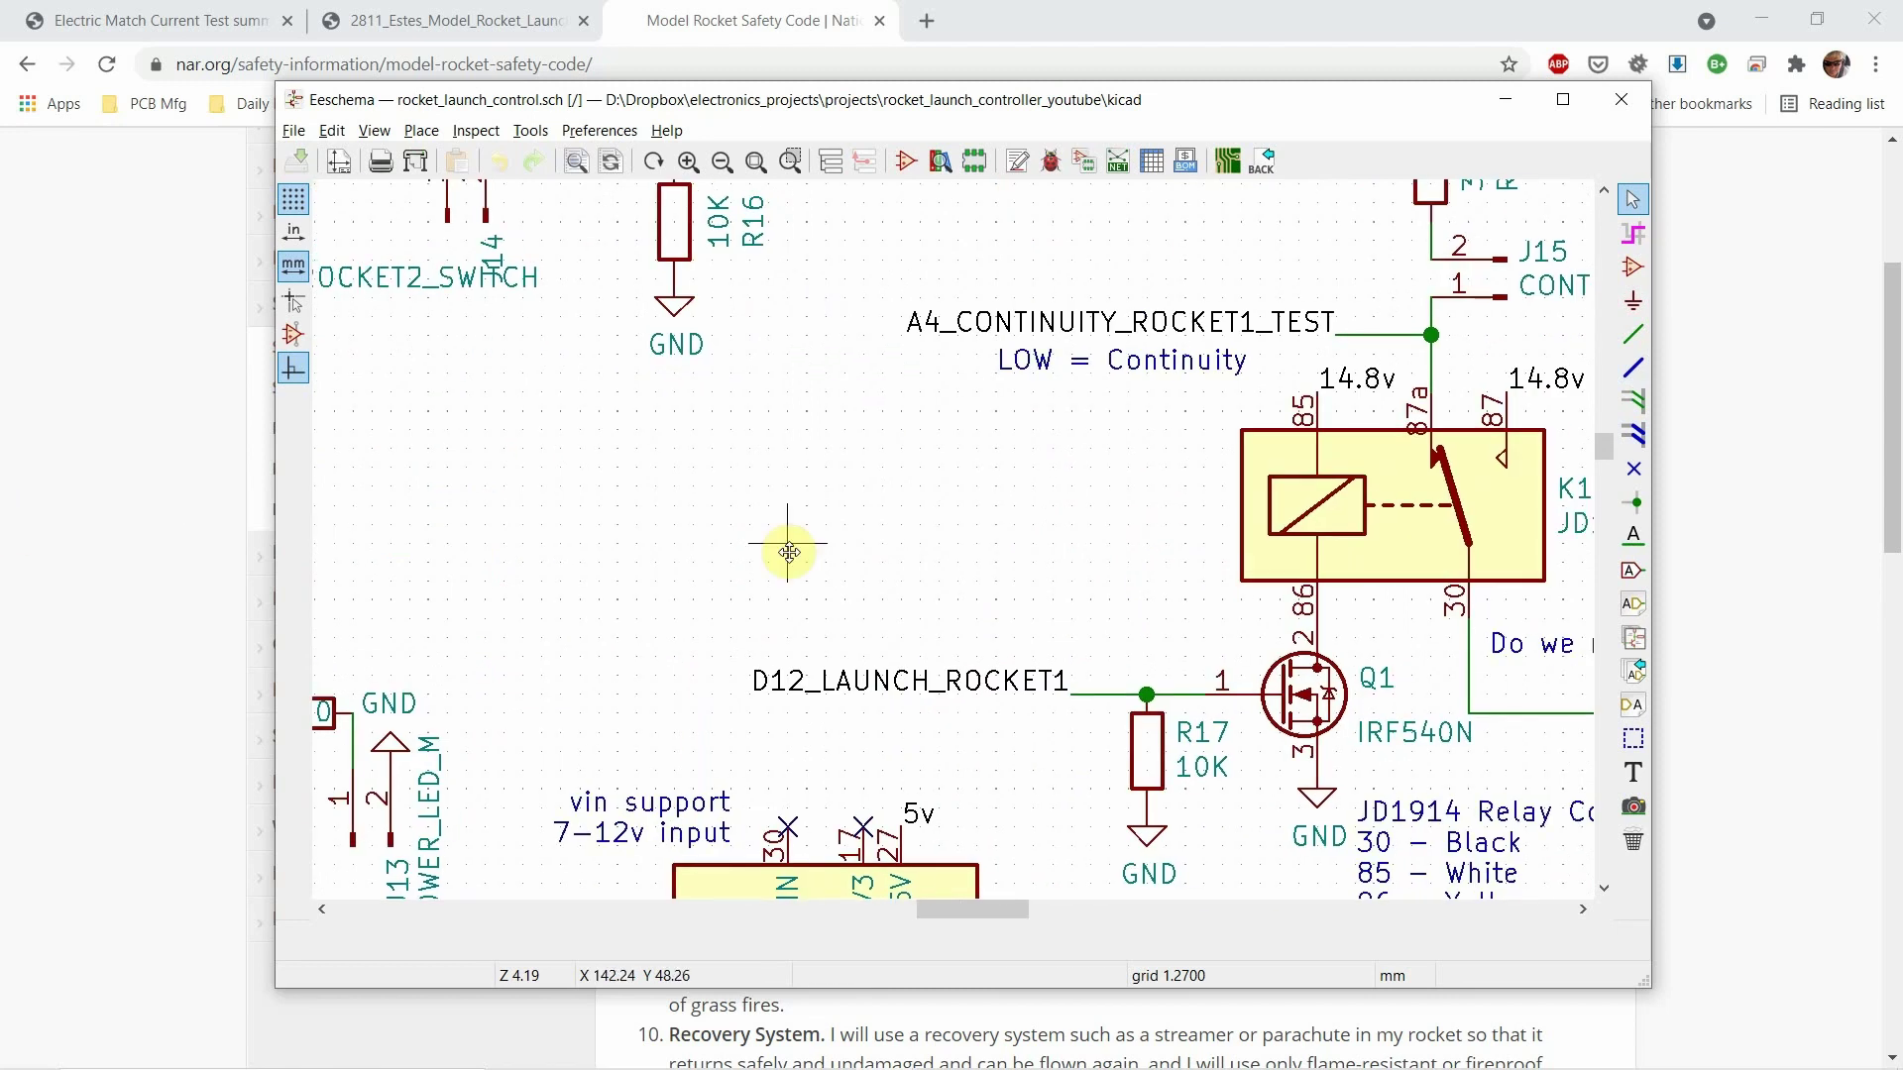
pyautogui.moveTo(326, 496); pyautogui.dragTo(381, 599, button='middle')
pyautogui.moveTo(231, 656); pyautogui.dragTo(1118, 489, button='middle')
pyautogui.moveTo(985, 914); pyautogui.dragTo(1074, 915)
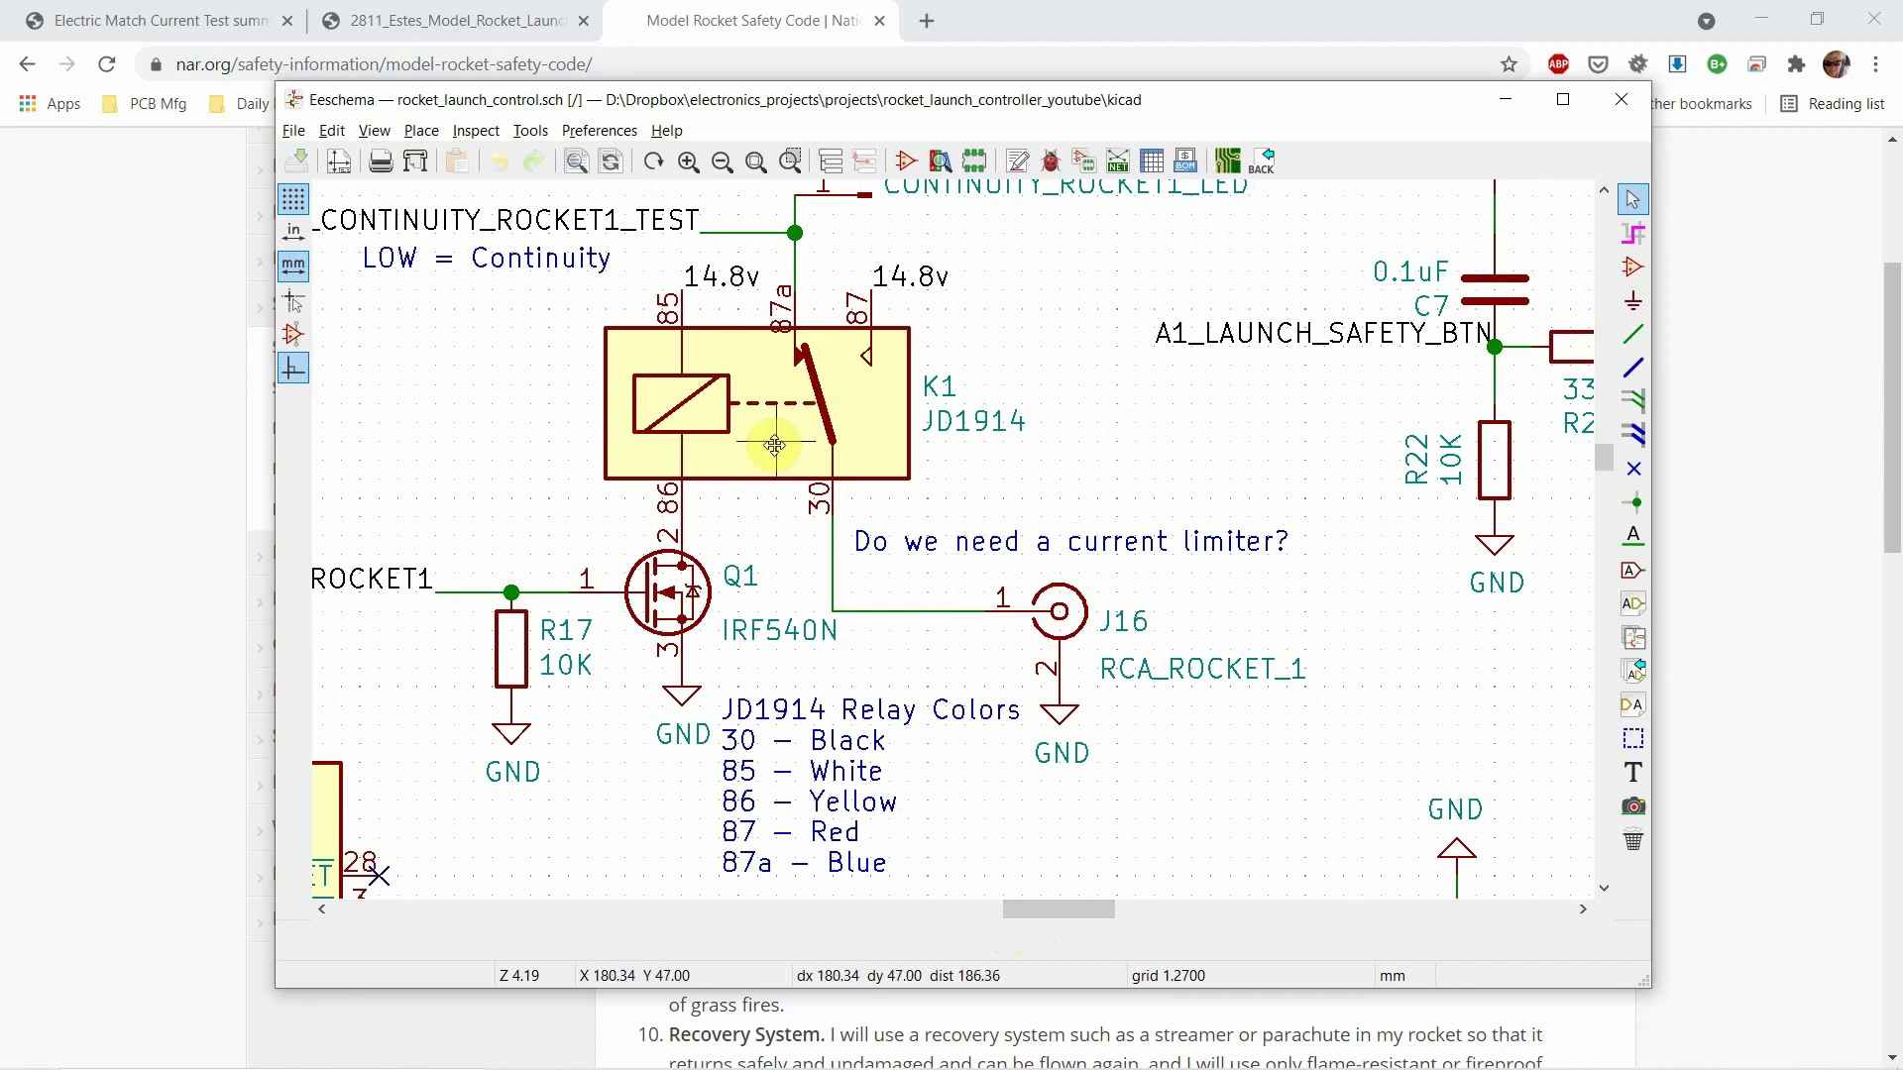
pyautogui.click(183, 18)
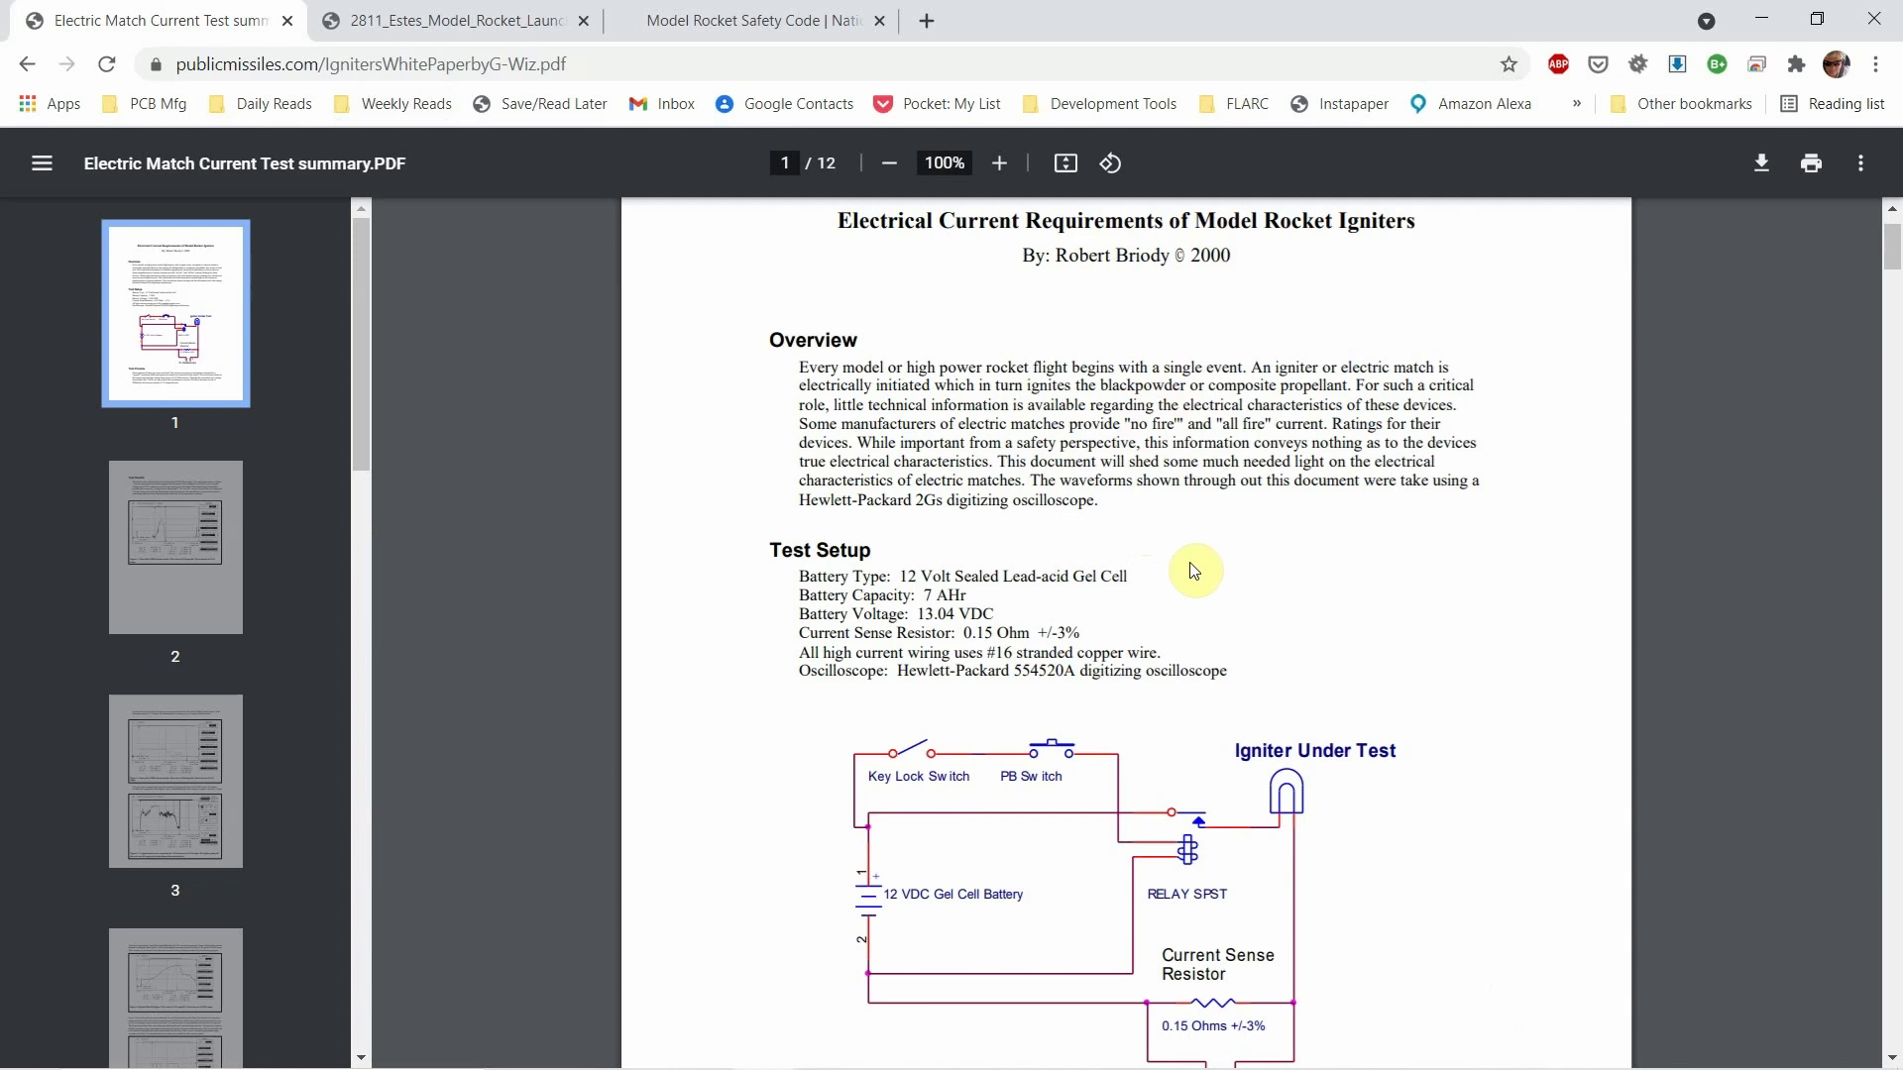
# Step: Scroll the Electric Match PDF through the test results to Figure 2, where the DaveyFire N28B peaks at 5.73 A
pyautogui.scroll(-6, 1194, 571)
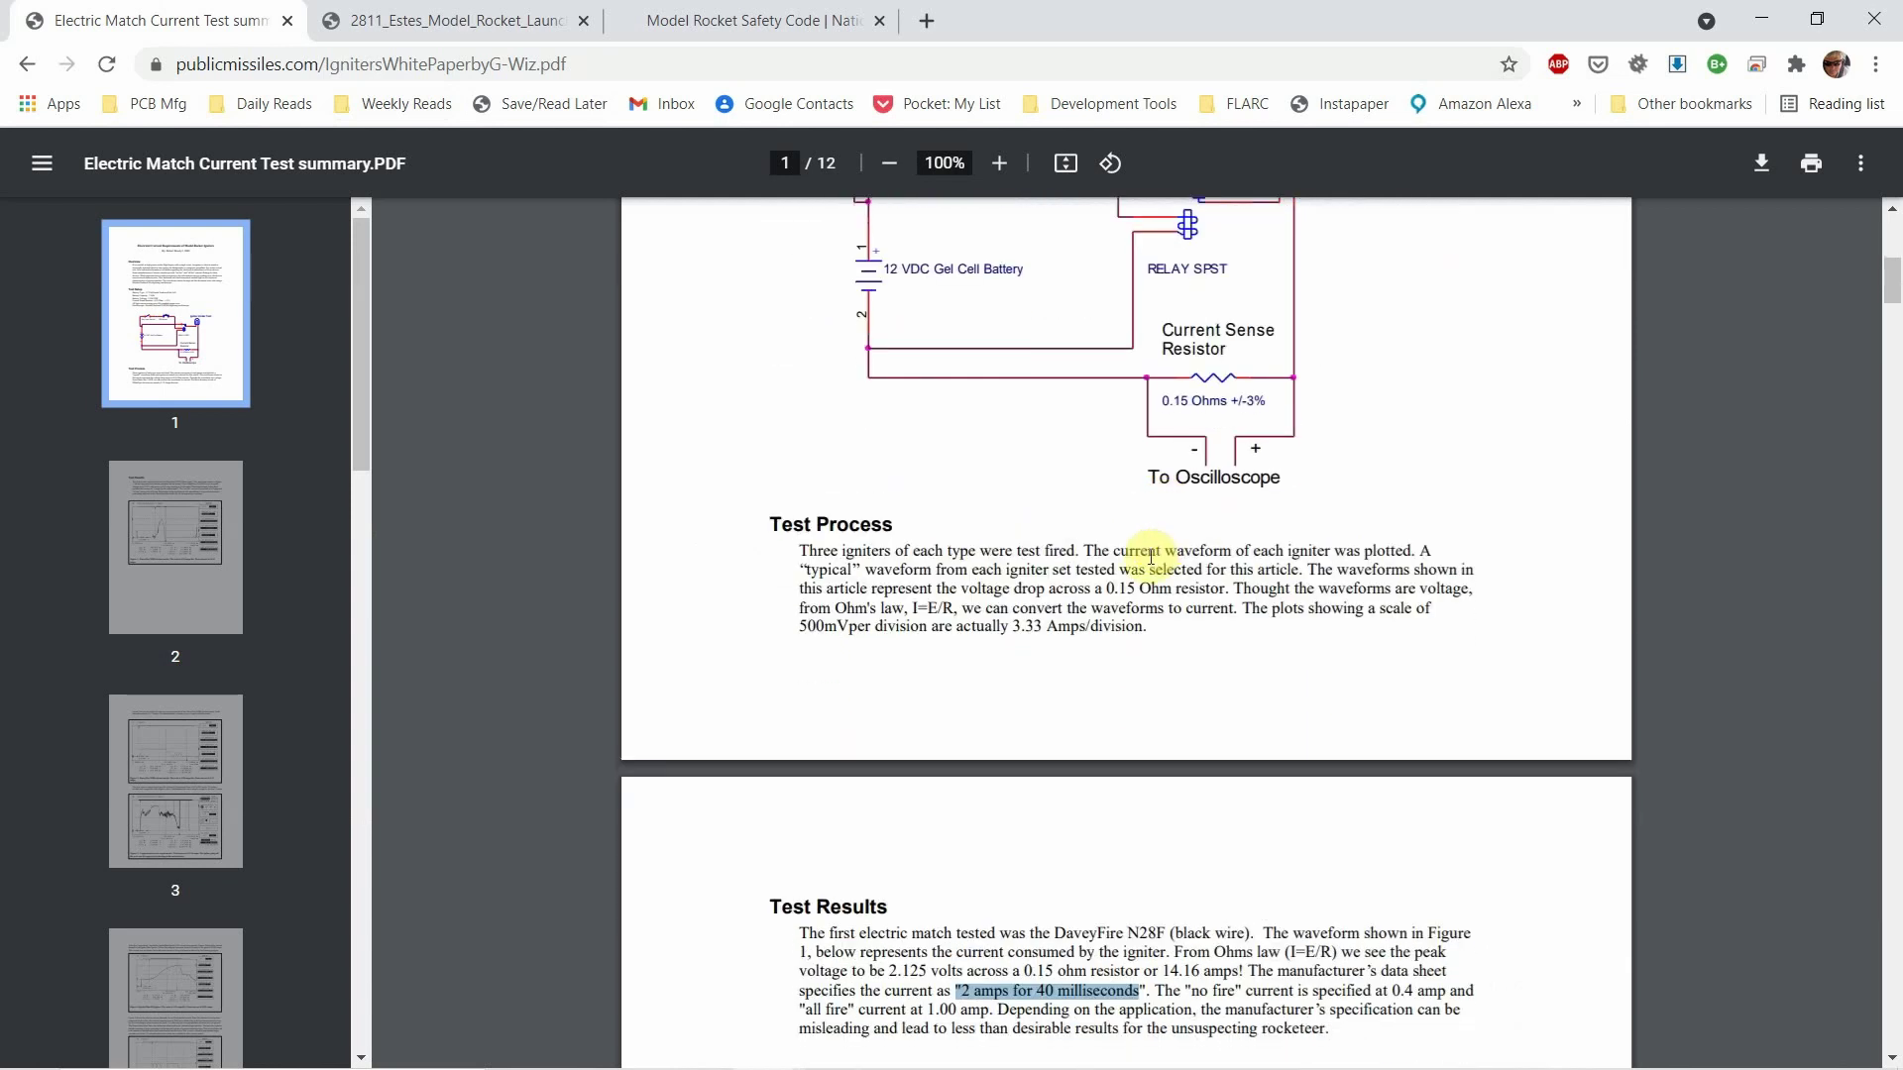
pyautogui.scroll(-5, 1150, 557)
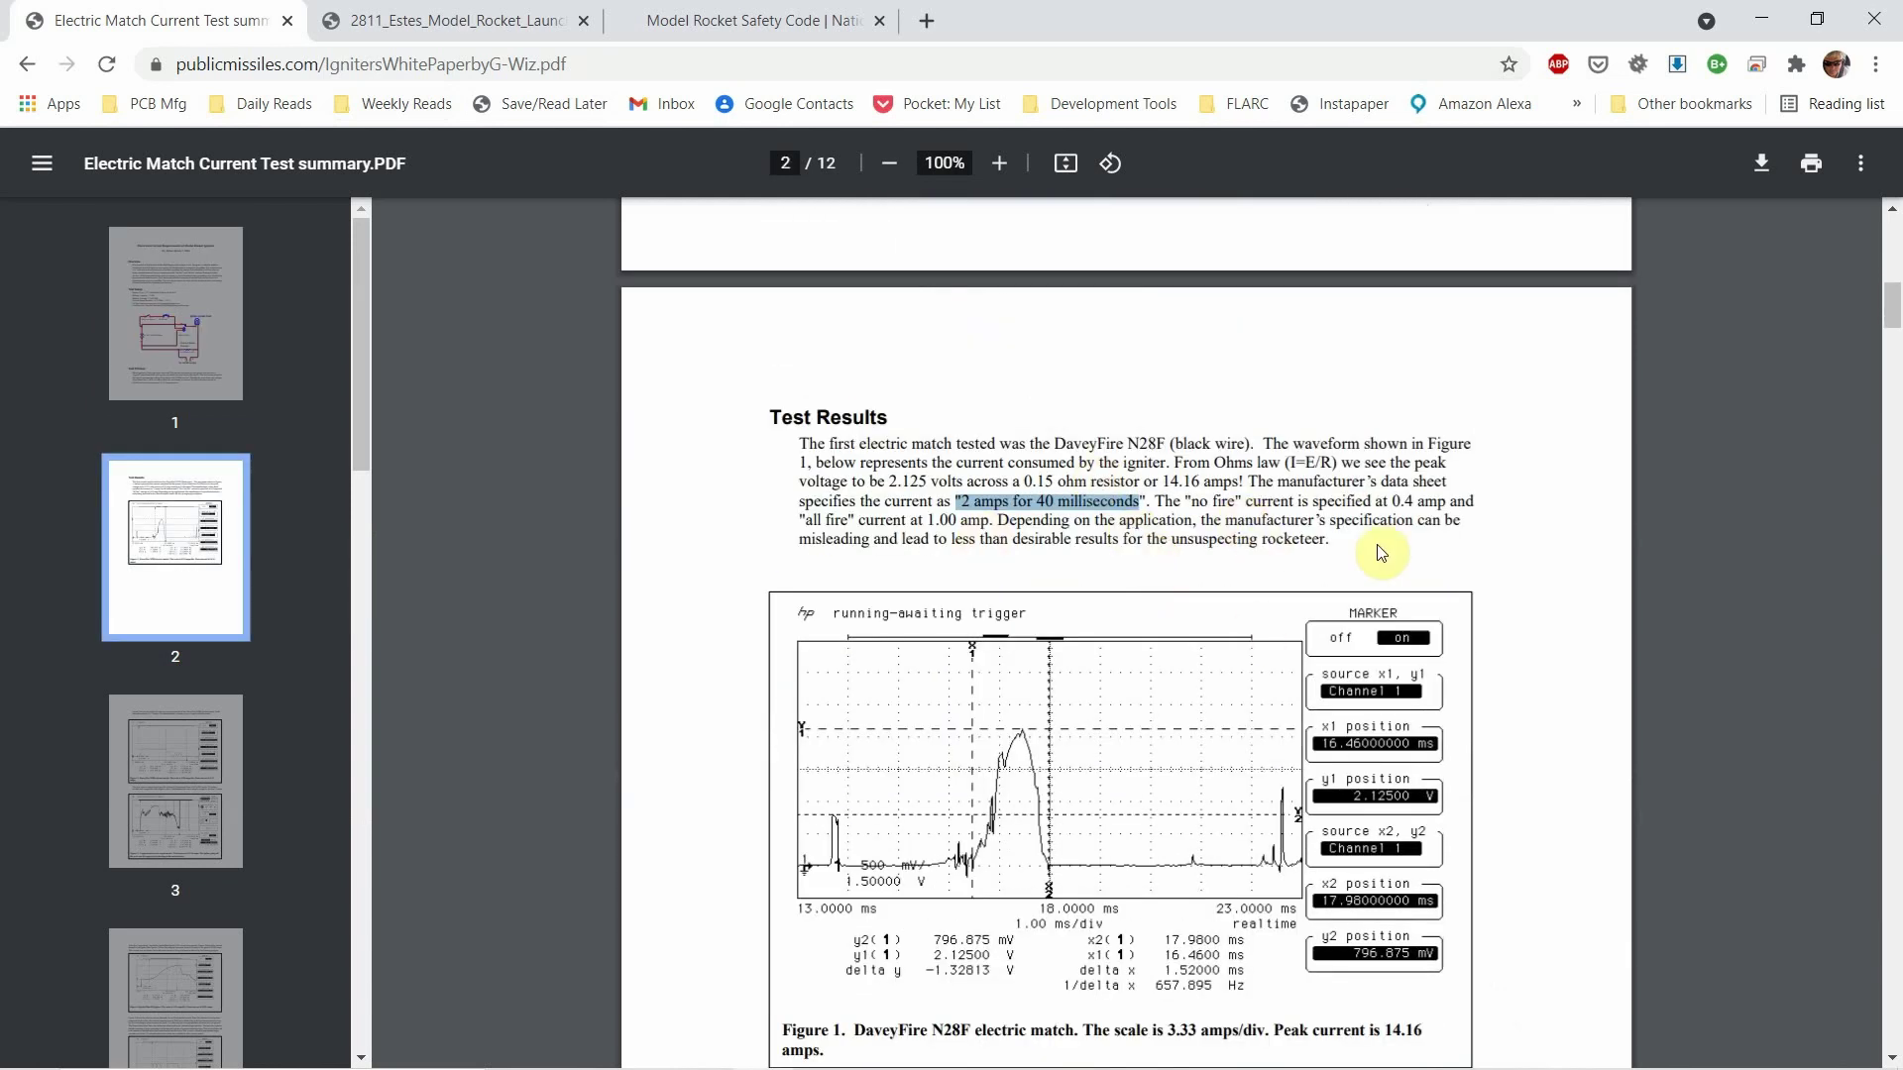
pyautogui.scroll(-6, 1242, 540)
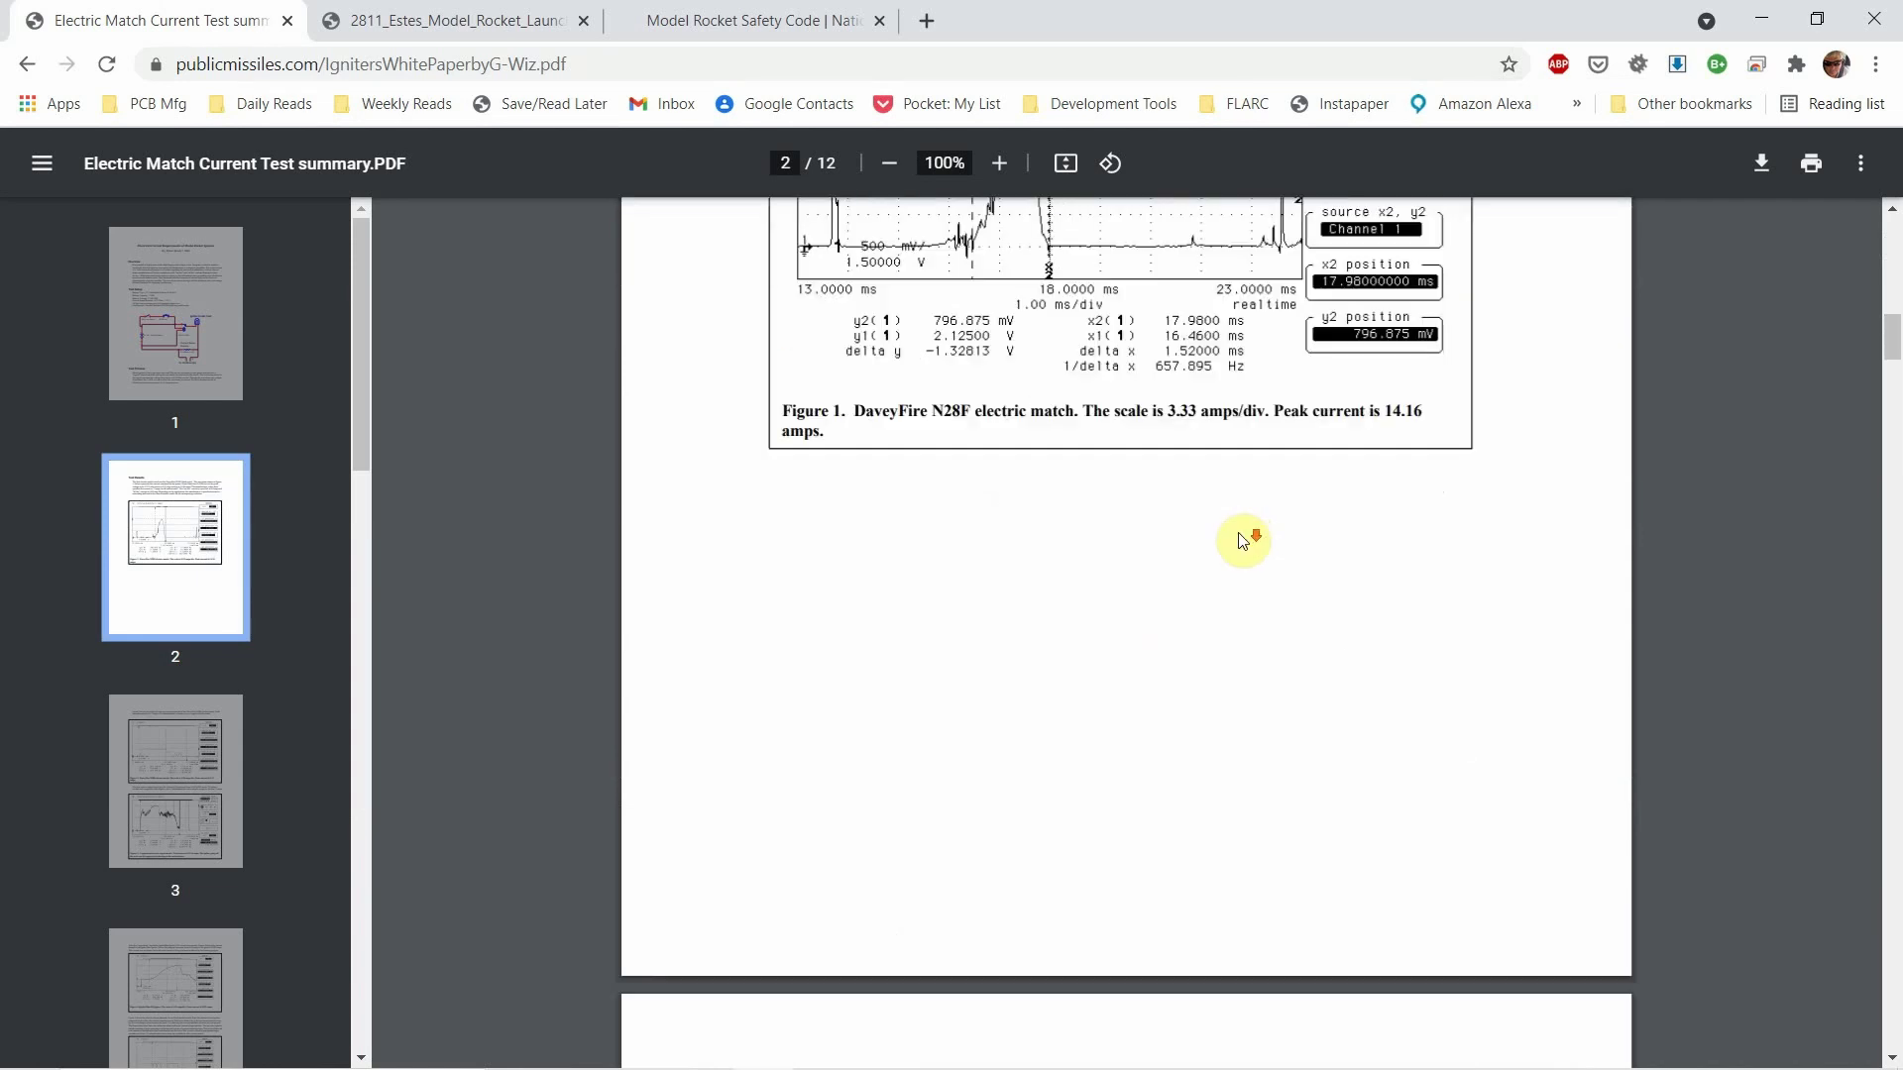
pyautogui.scroll(-10, 1242, 540)
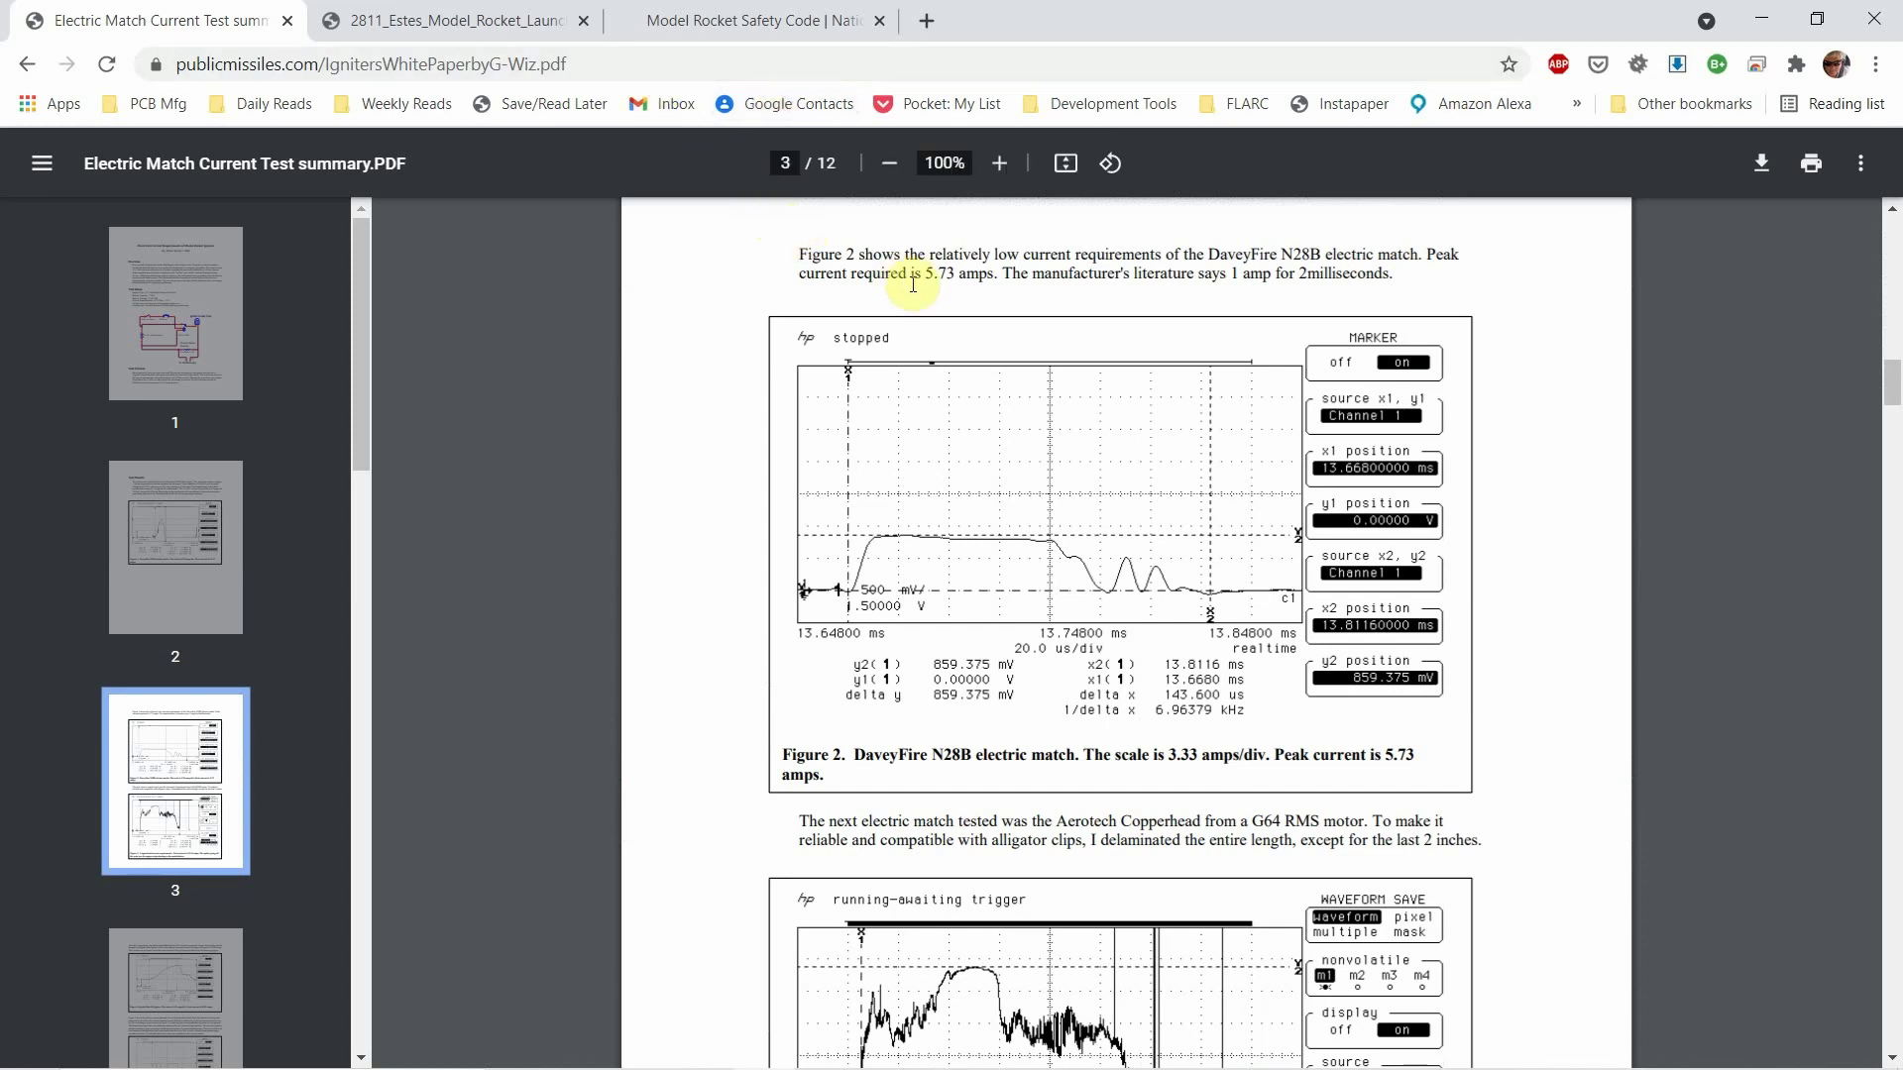
pyautogui.click(441, 21)
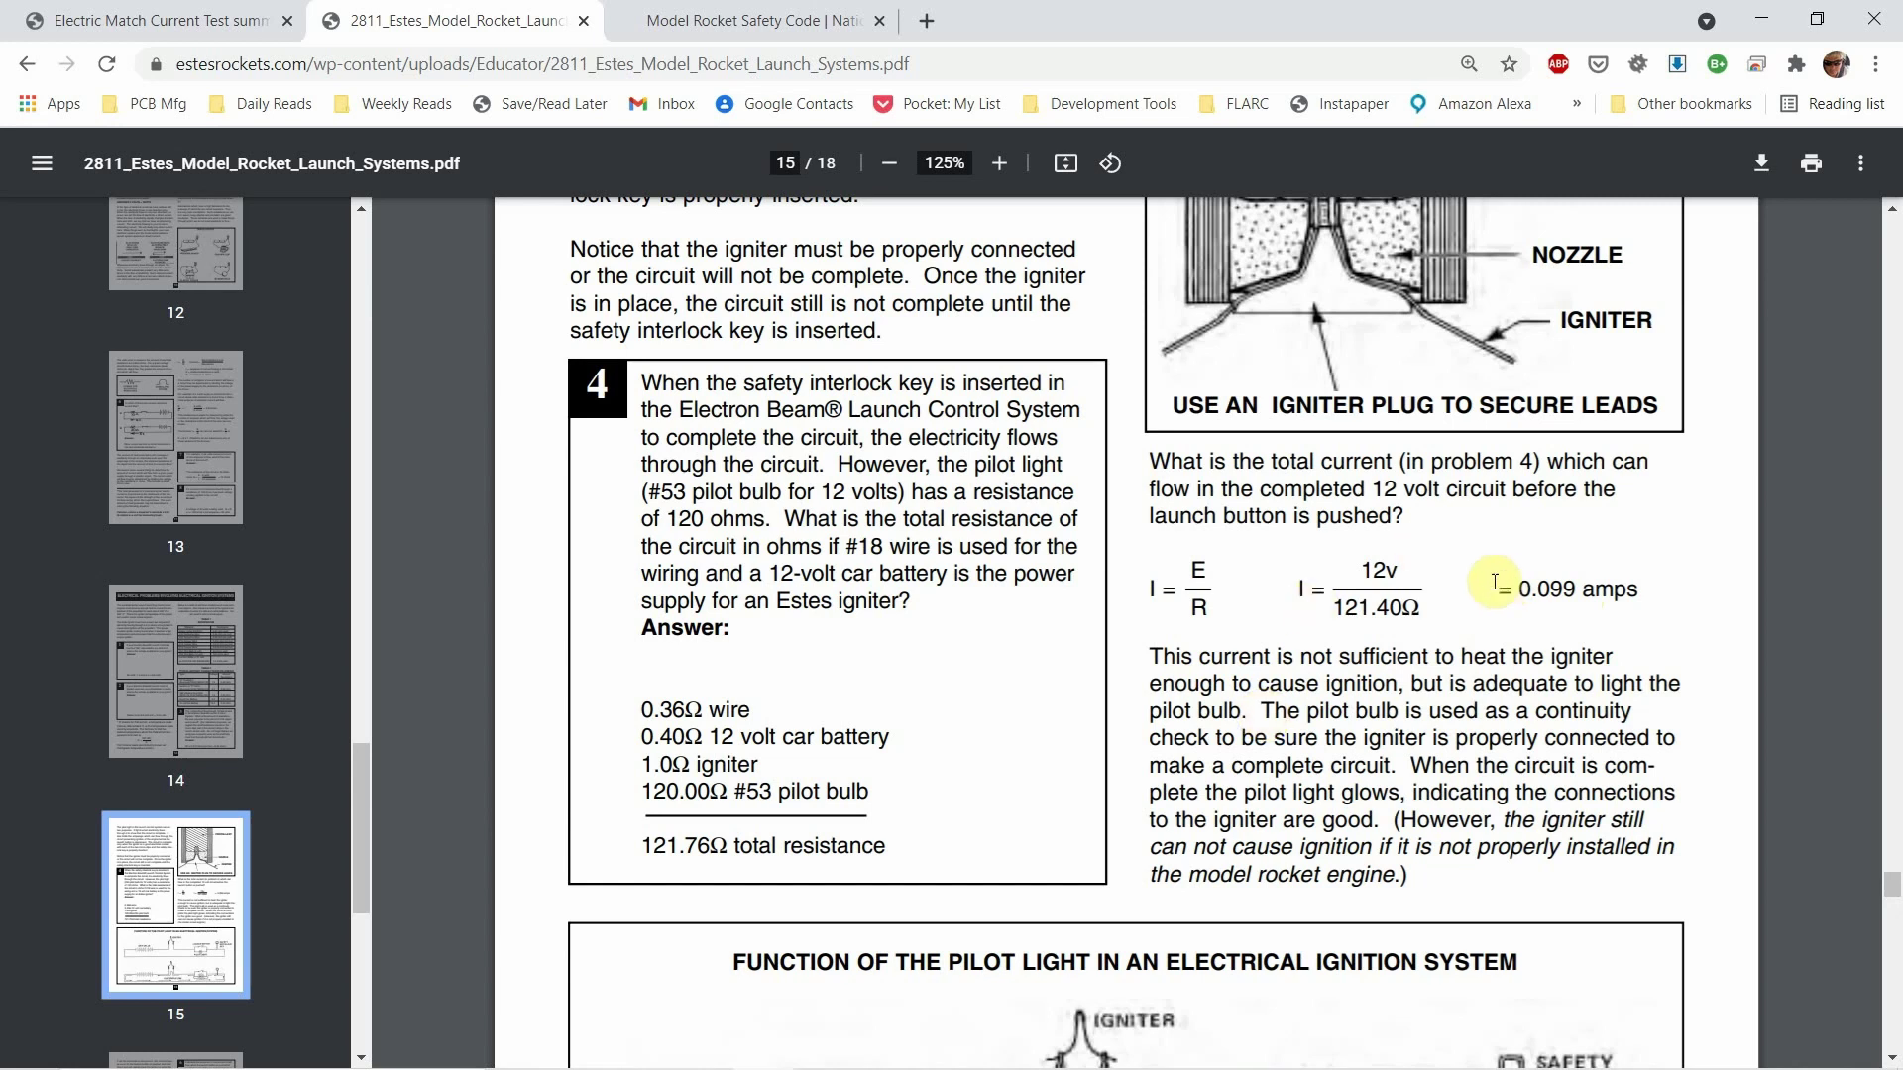
# Step: Bring Eeschema back and pan the schematic to resistor R19 and relay K1
pyautogui.hotkey('alt', 'Tab')
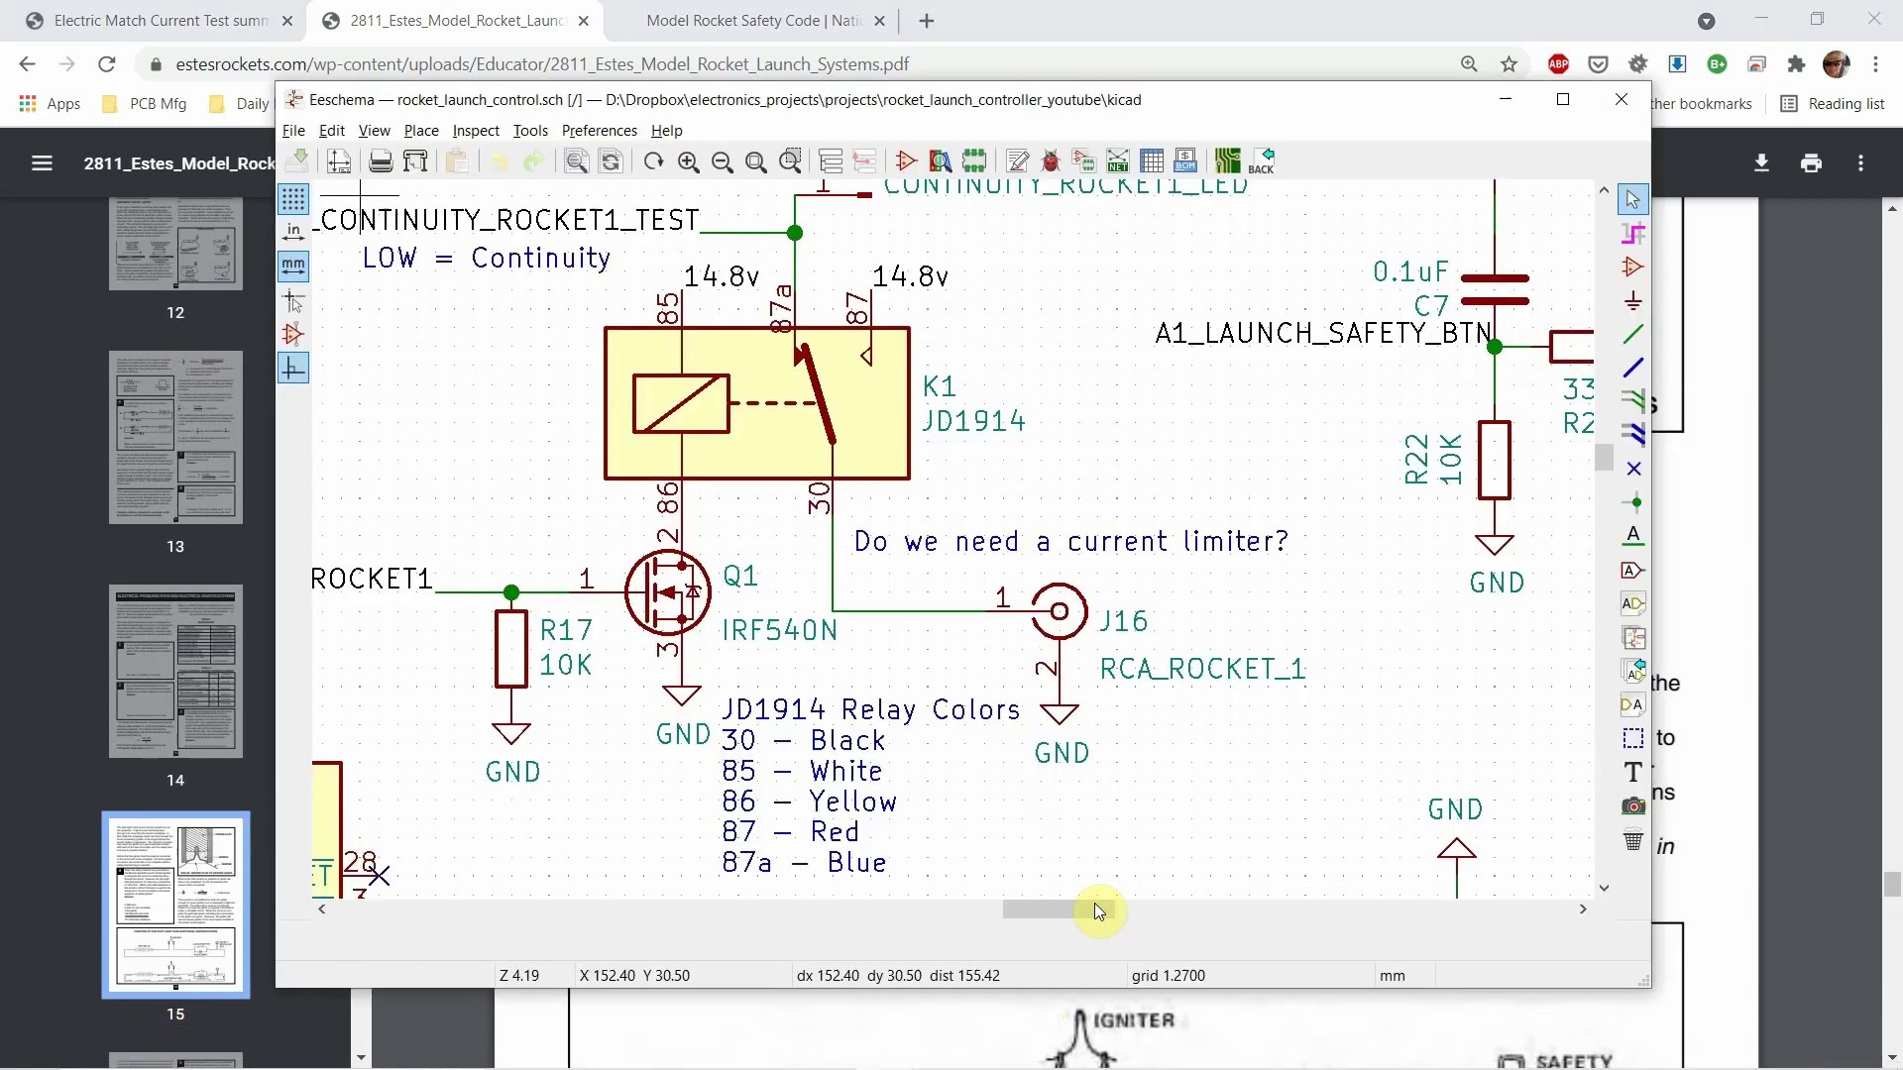
pyautogui.moveTo(1072, 459); pyautogui.dragTo(937, 455, button='middle')
pyautogui.keyDown('ctrl'); pyautogui.hscroll(3, 936, 455); pyautogui.keyUp('ctrl')
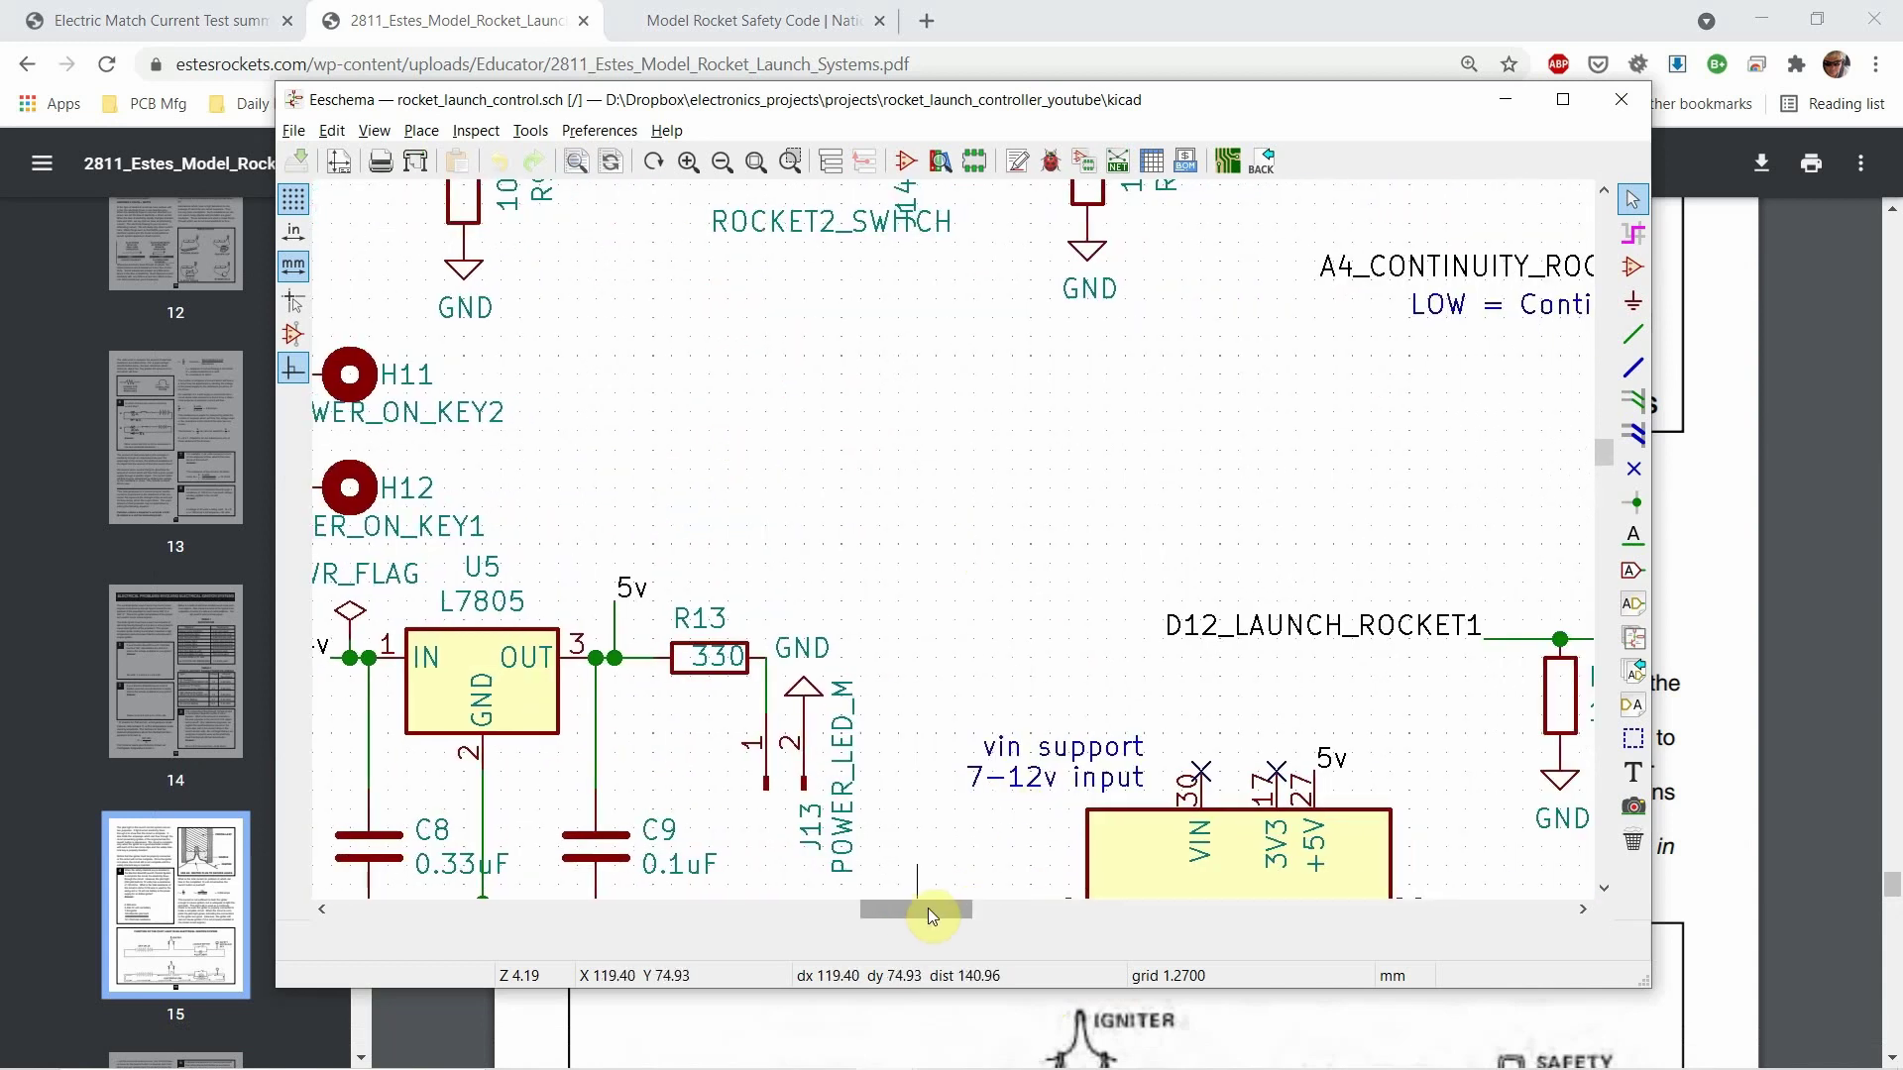
pyautogui.moveTo(924, 913); pyautogui.dragTo(1065, 910)
pyautogui.moveTo(1602, 462); pyautogui.dragTo(1603, 443)
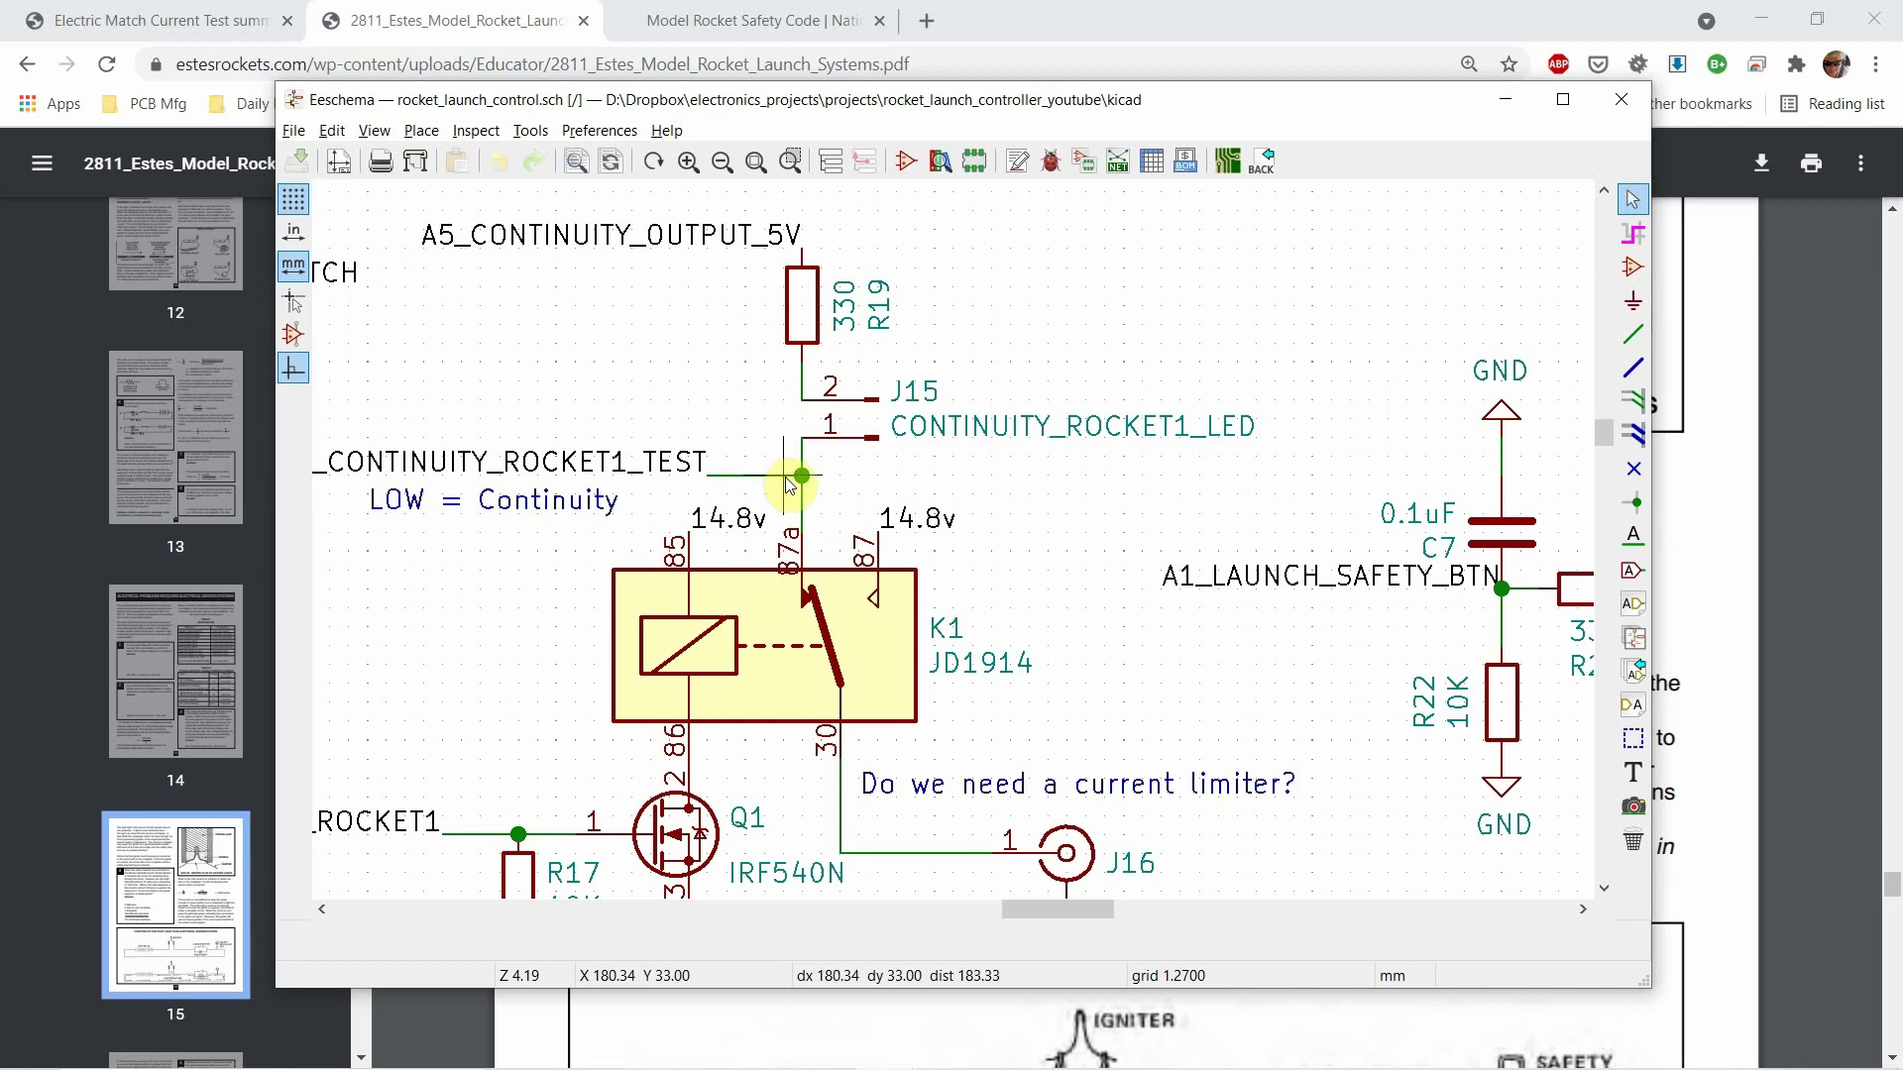
pyautogui.hotkey('alt', 'Tab')
pyautogui.hotkey('alt', 'Tab')
pyautogui.hotkey('alt', 'Tab')
pyautogui.hotkey('alt', 'Tab')
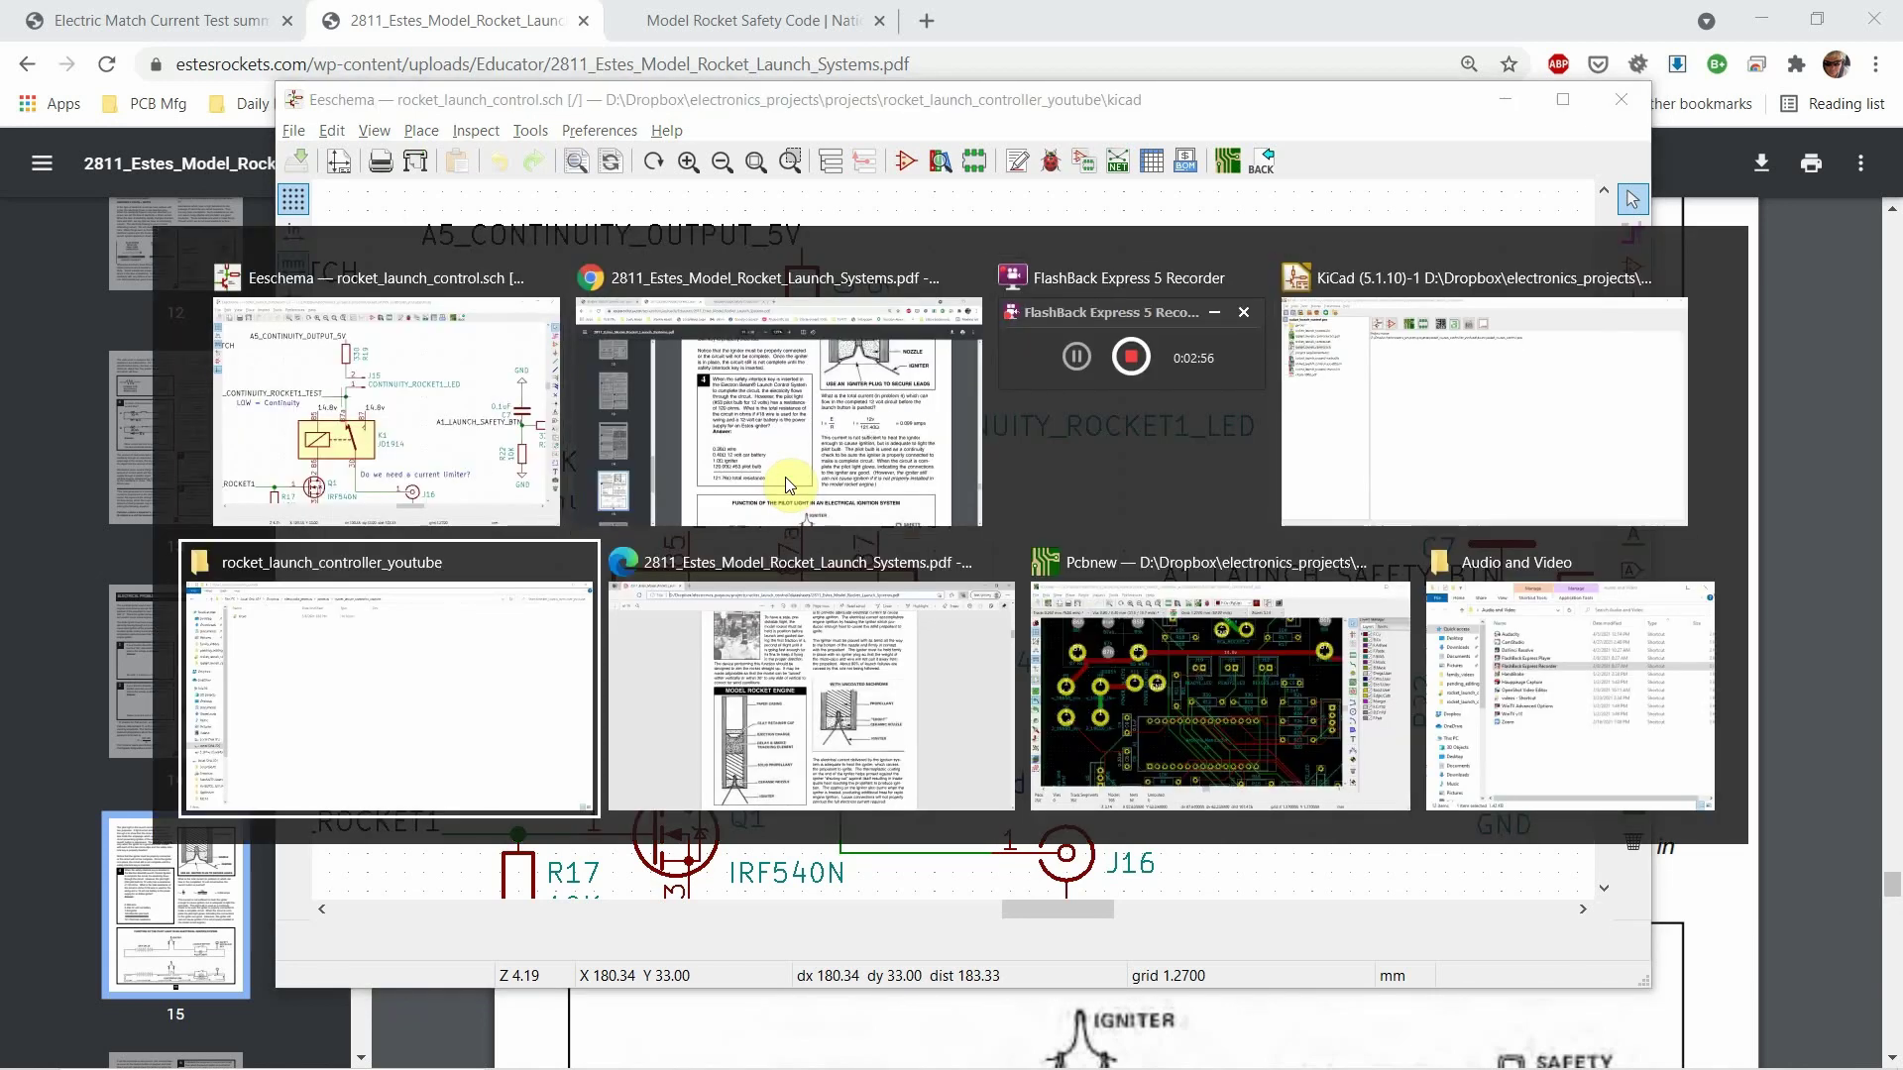
pyautogui.hotkey('alt', 'Tab')
pyautogui.hotkey('alt', 'Tab')
pyautogui.hotkey('alt', 'Tab')
pyautogui.hotkey('alt', 'Tab')
# Step: Calculate 14.8 / 330 ≈ 0.0448 in Windows Calculator, then close it
pyautogui.press('super+r')
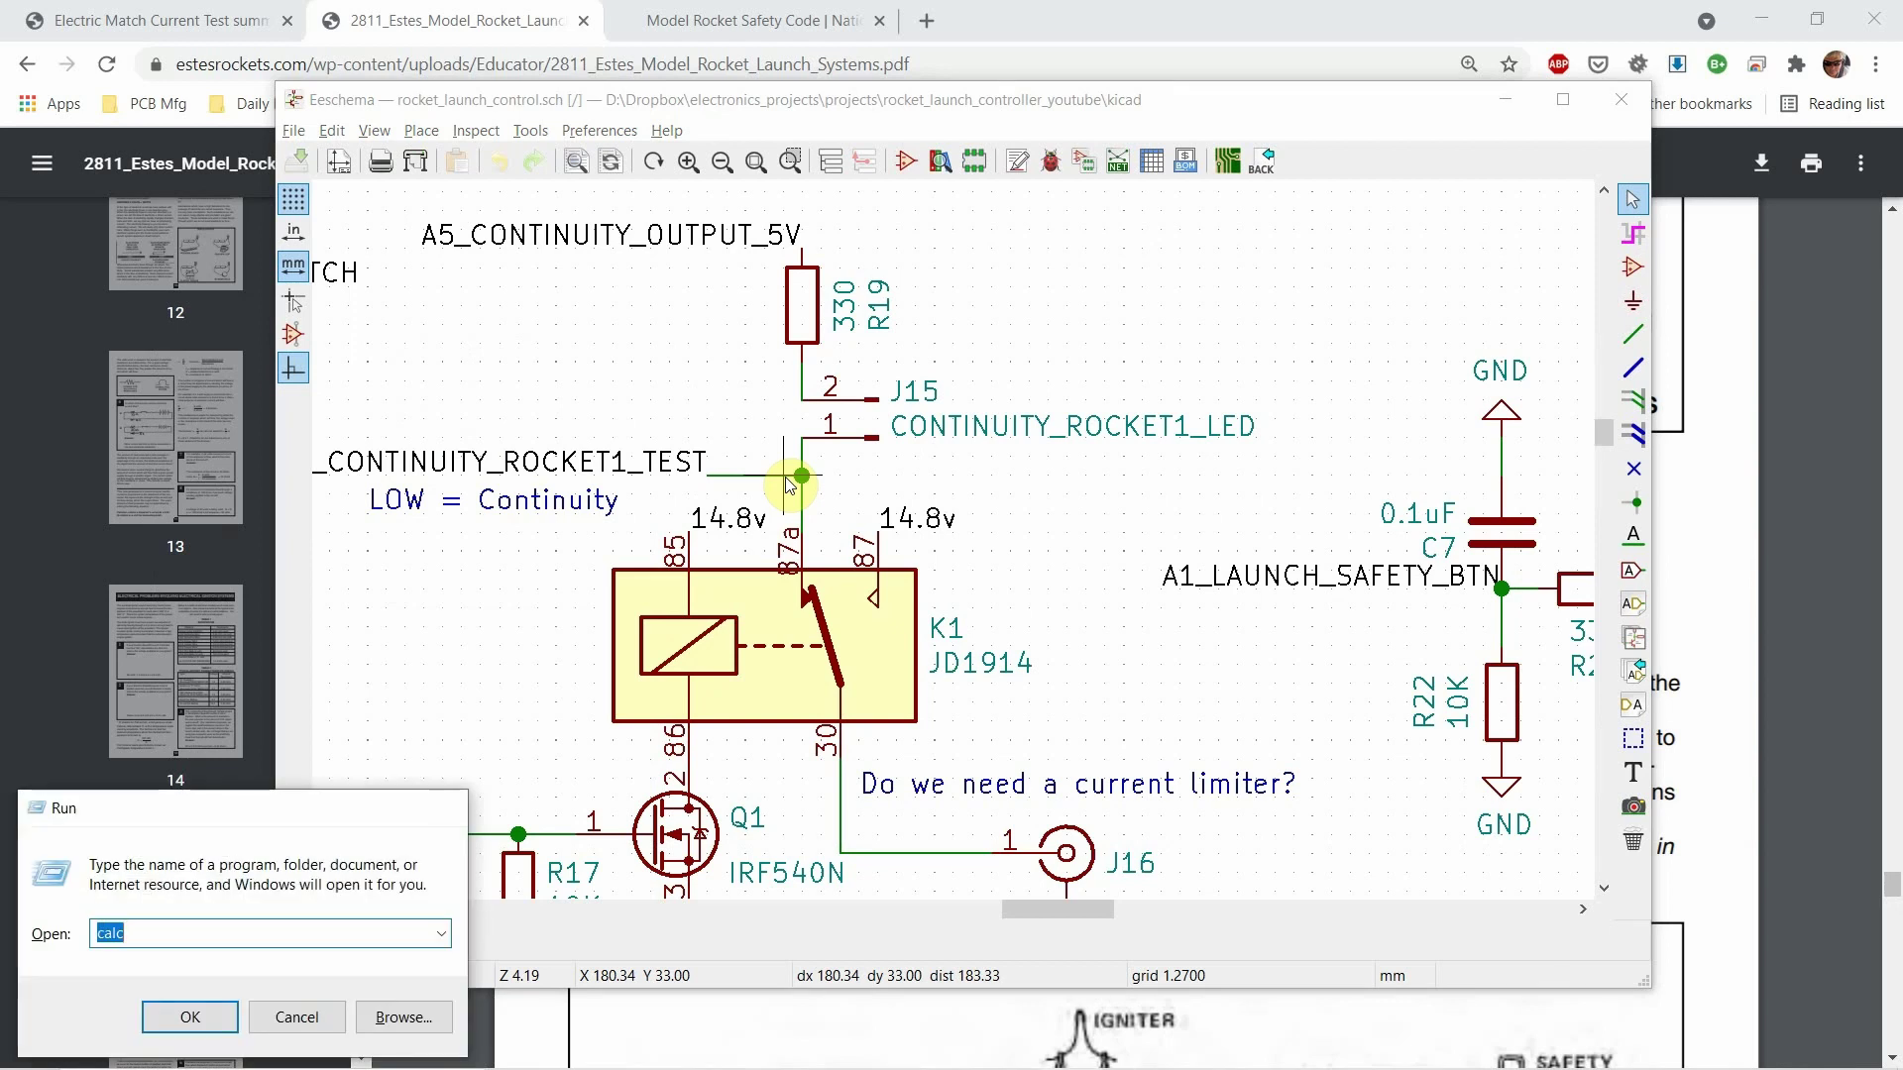
pyautogui.press('Return')
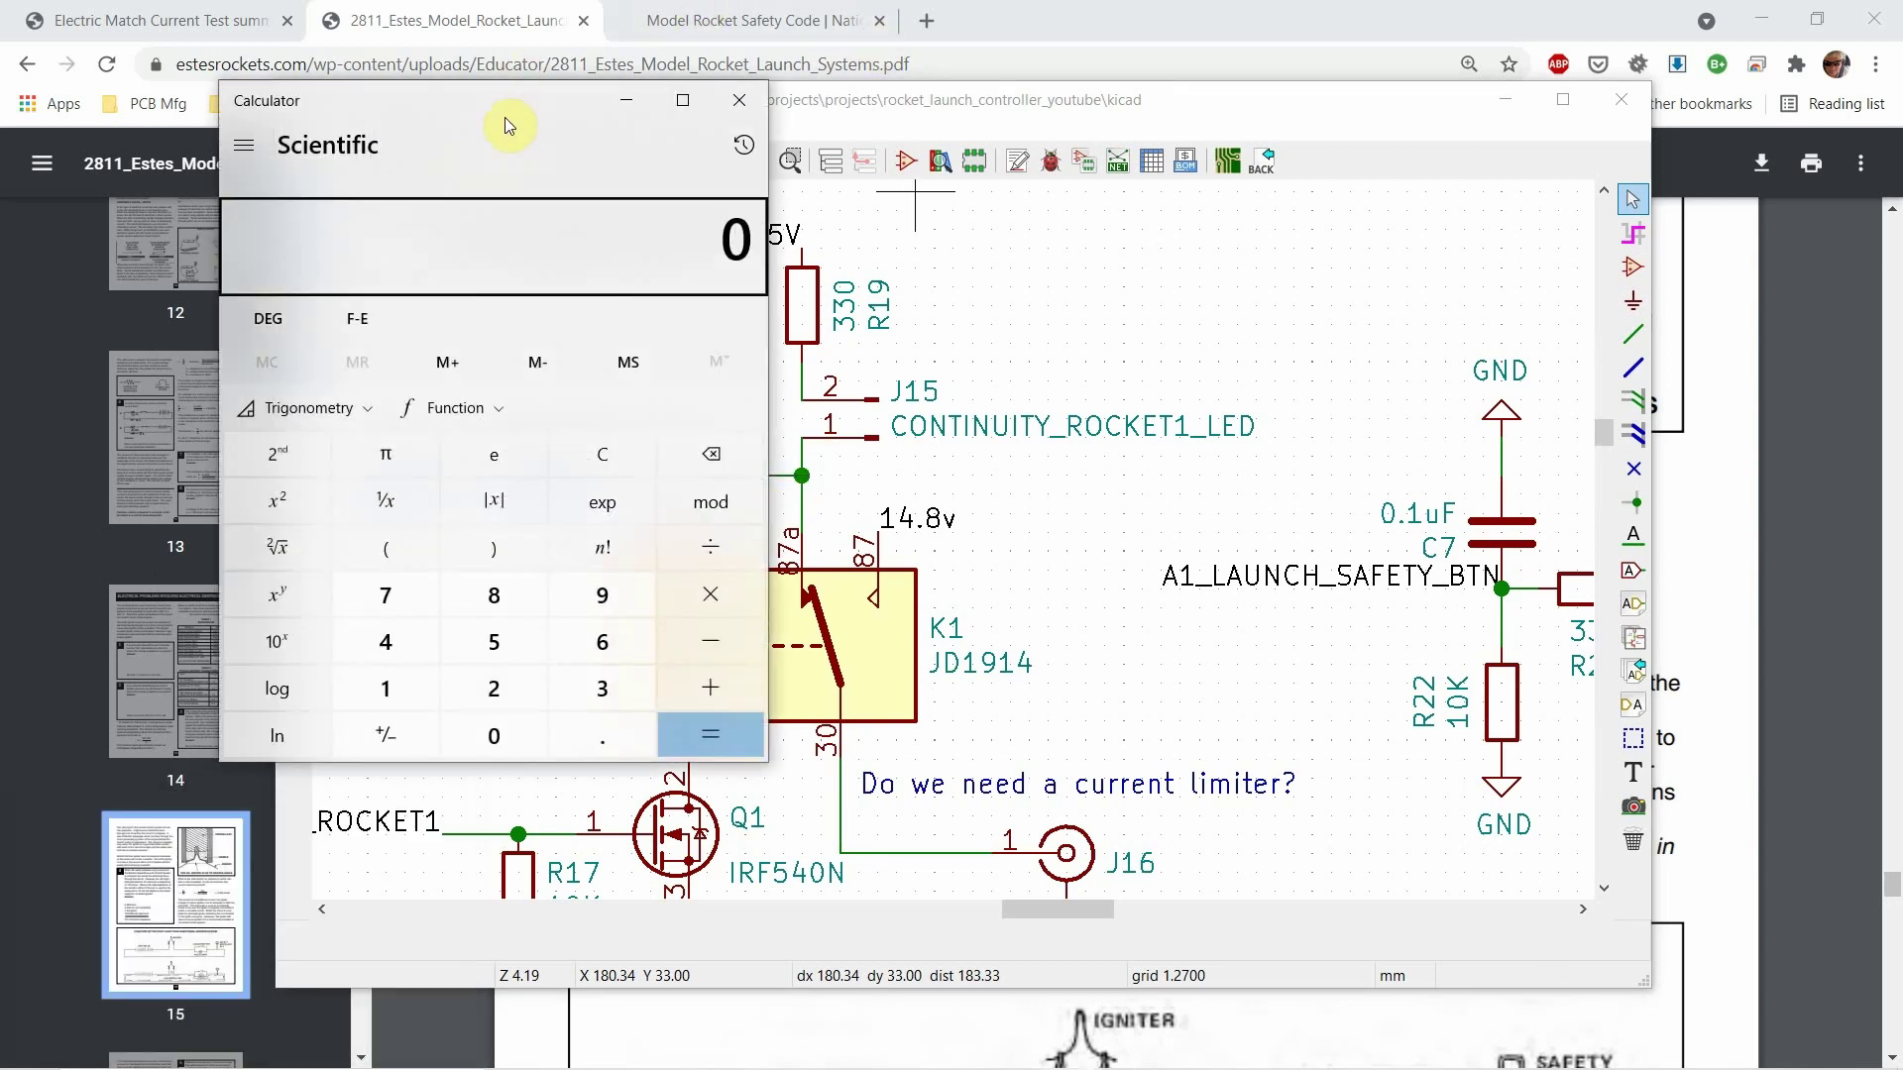
pyautogui.moveTo(503, 113); pyautogui.dragTo(1189, 165)
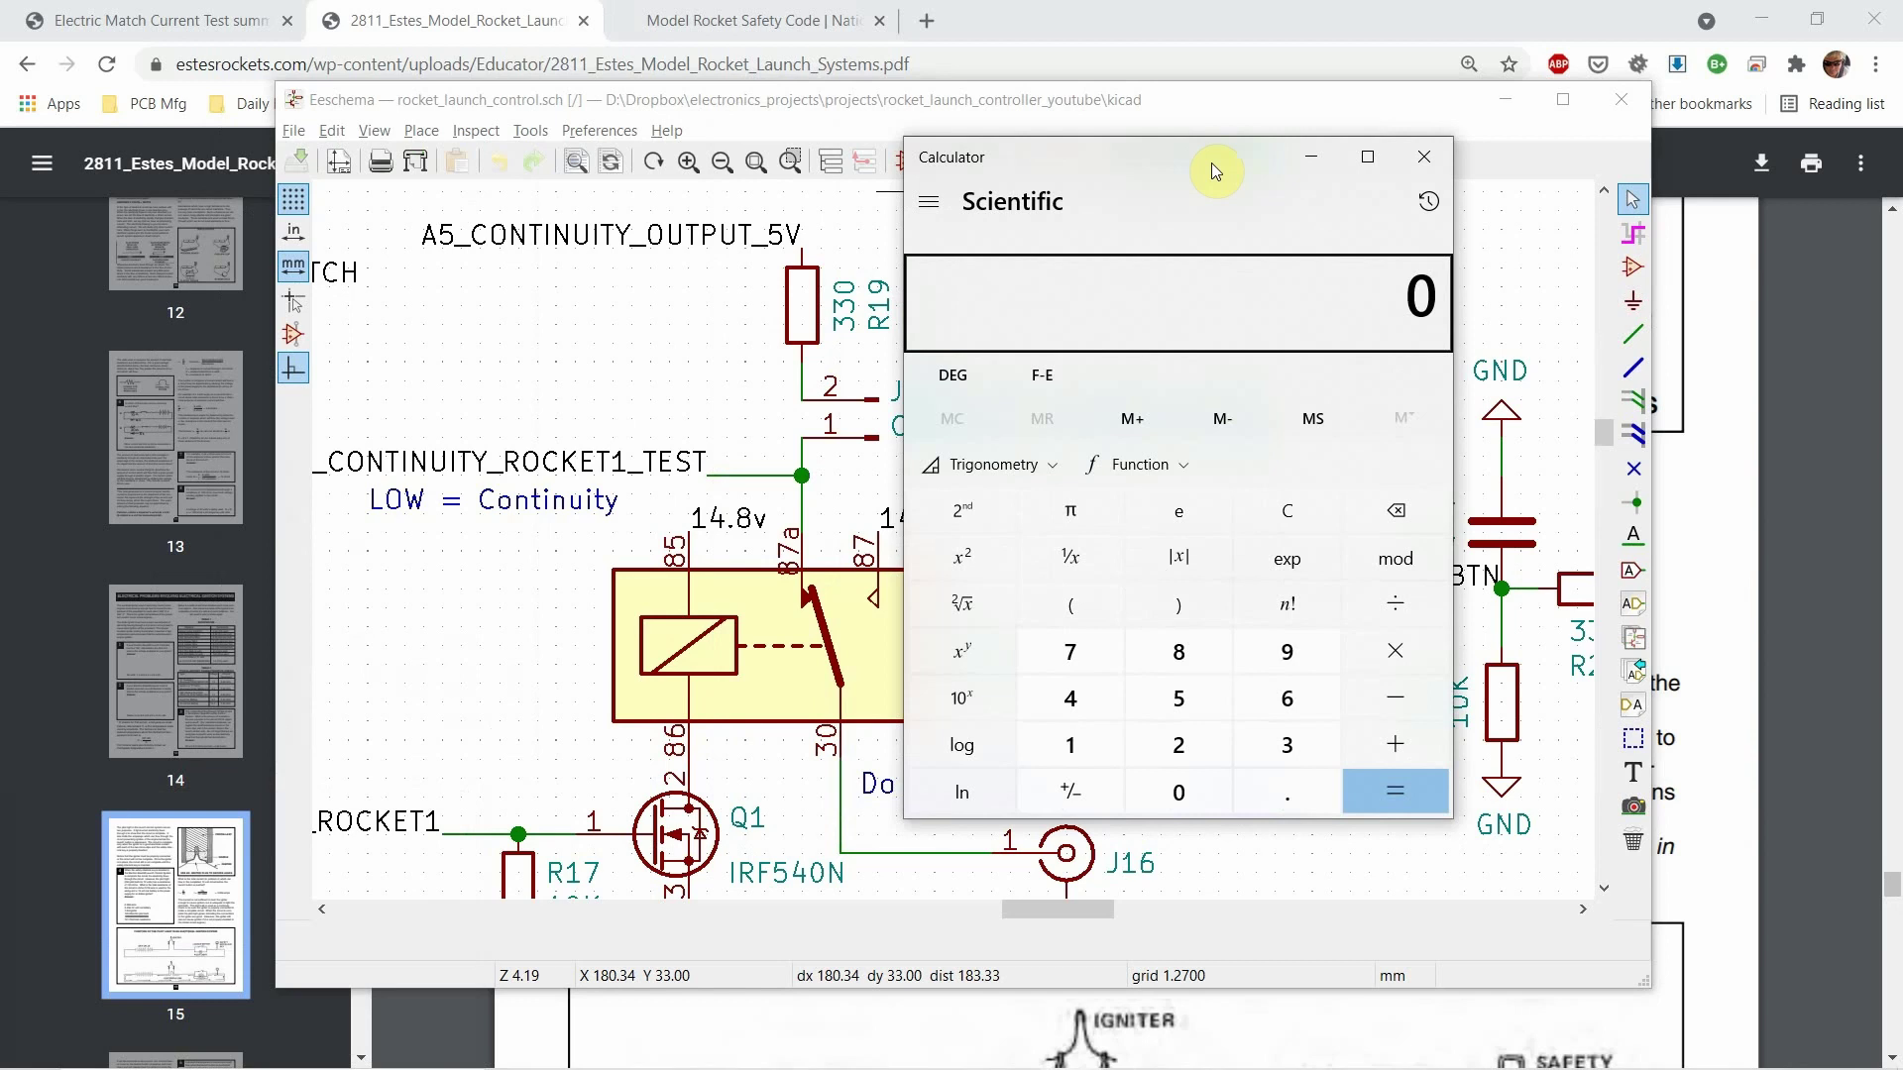
pyautogui.write('14.')
pyautogui.write('8/33')
pyautogui.write('0')
pyautogui.press('Return')
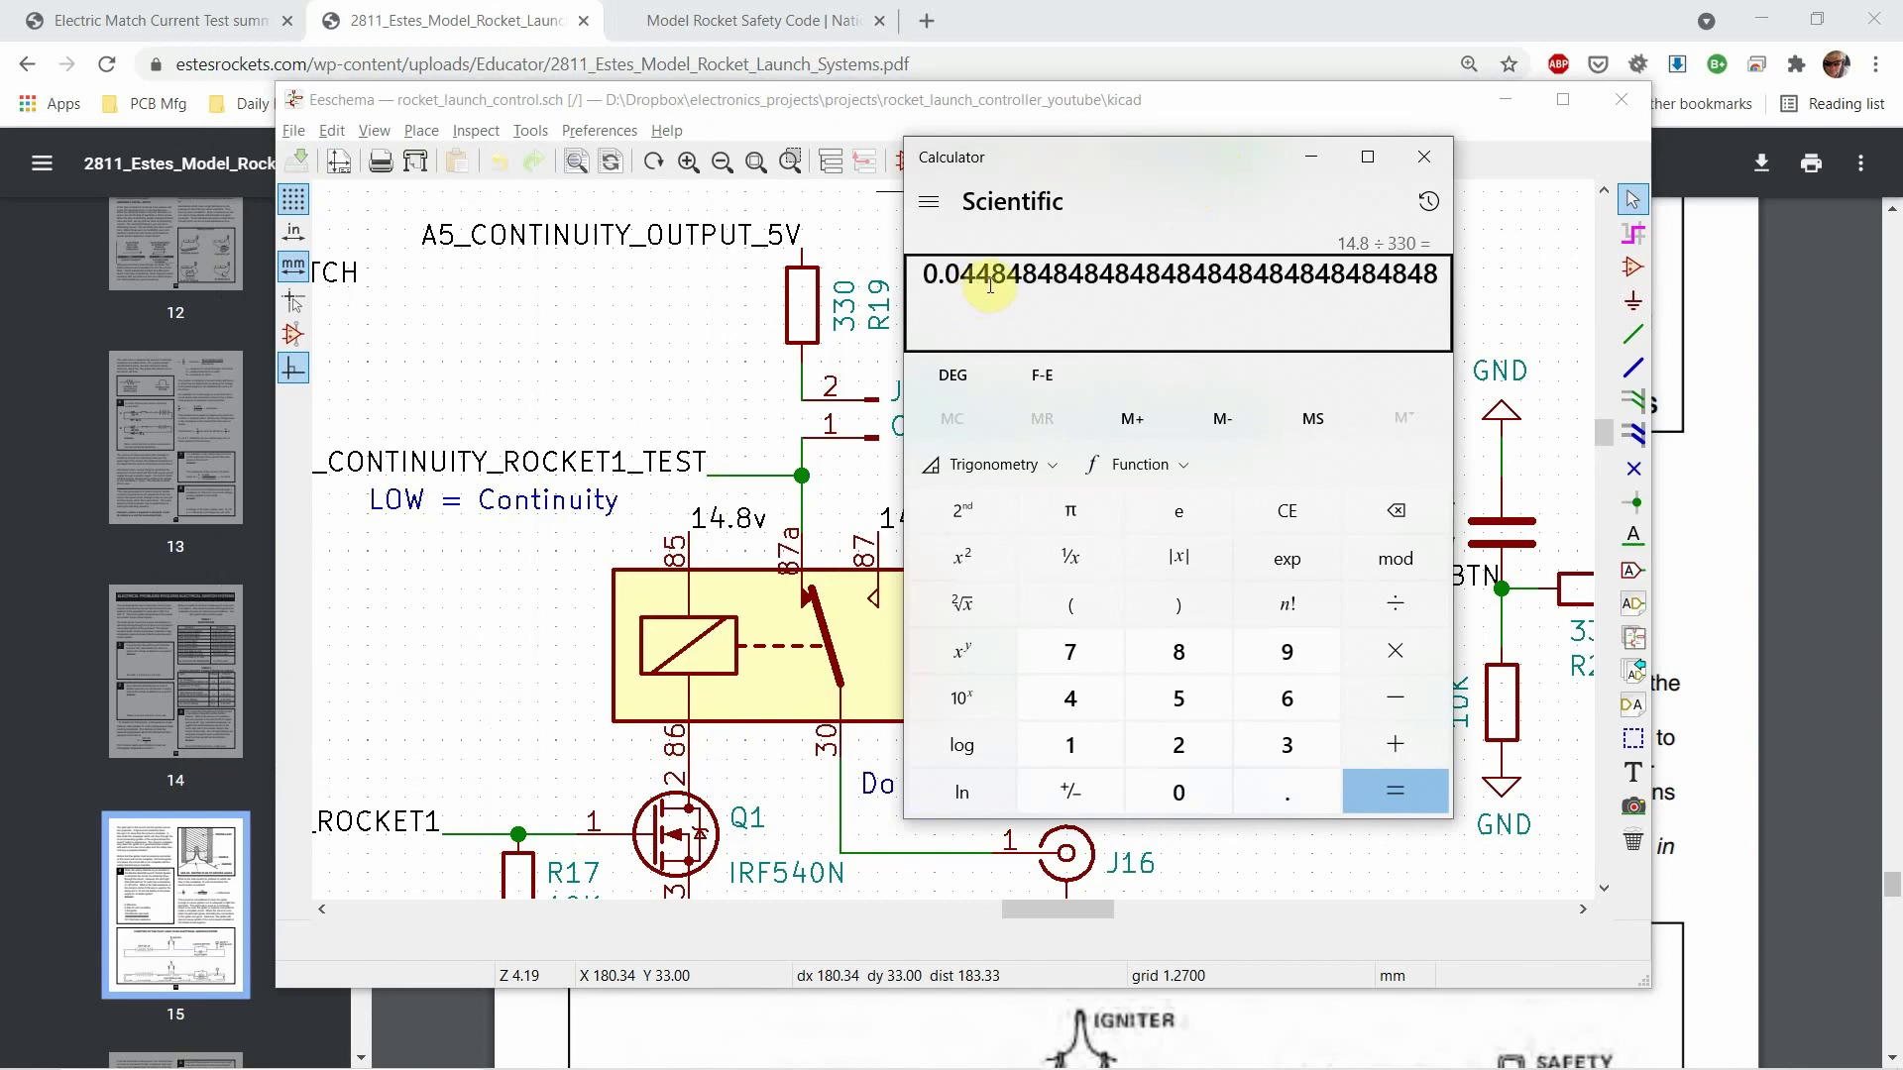
pyautogui.click(1421, 158)
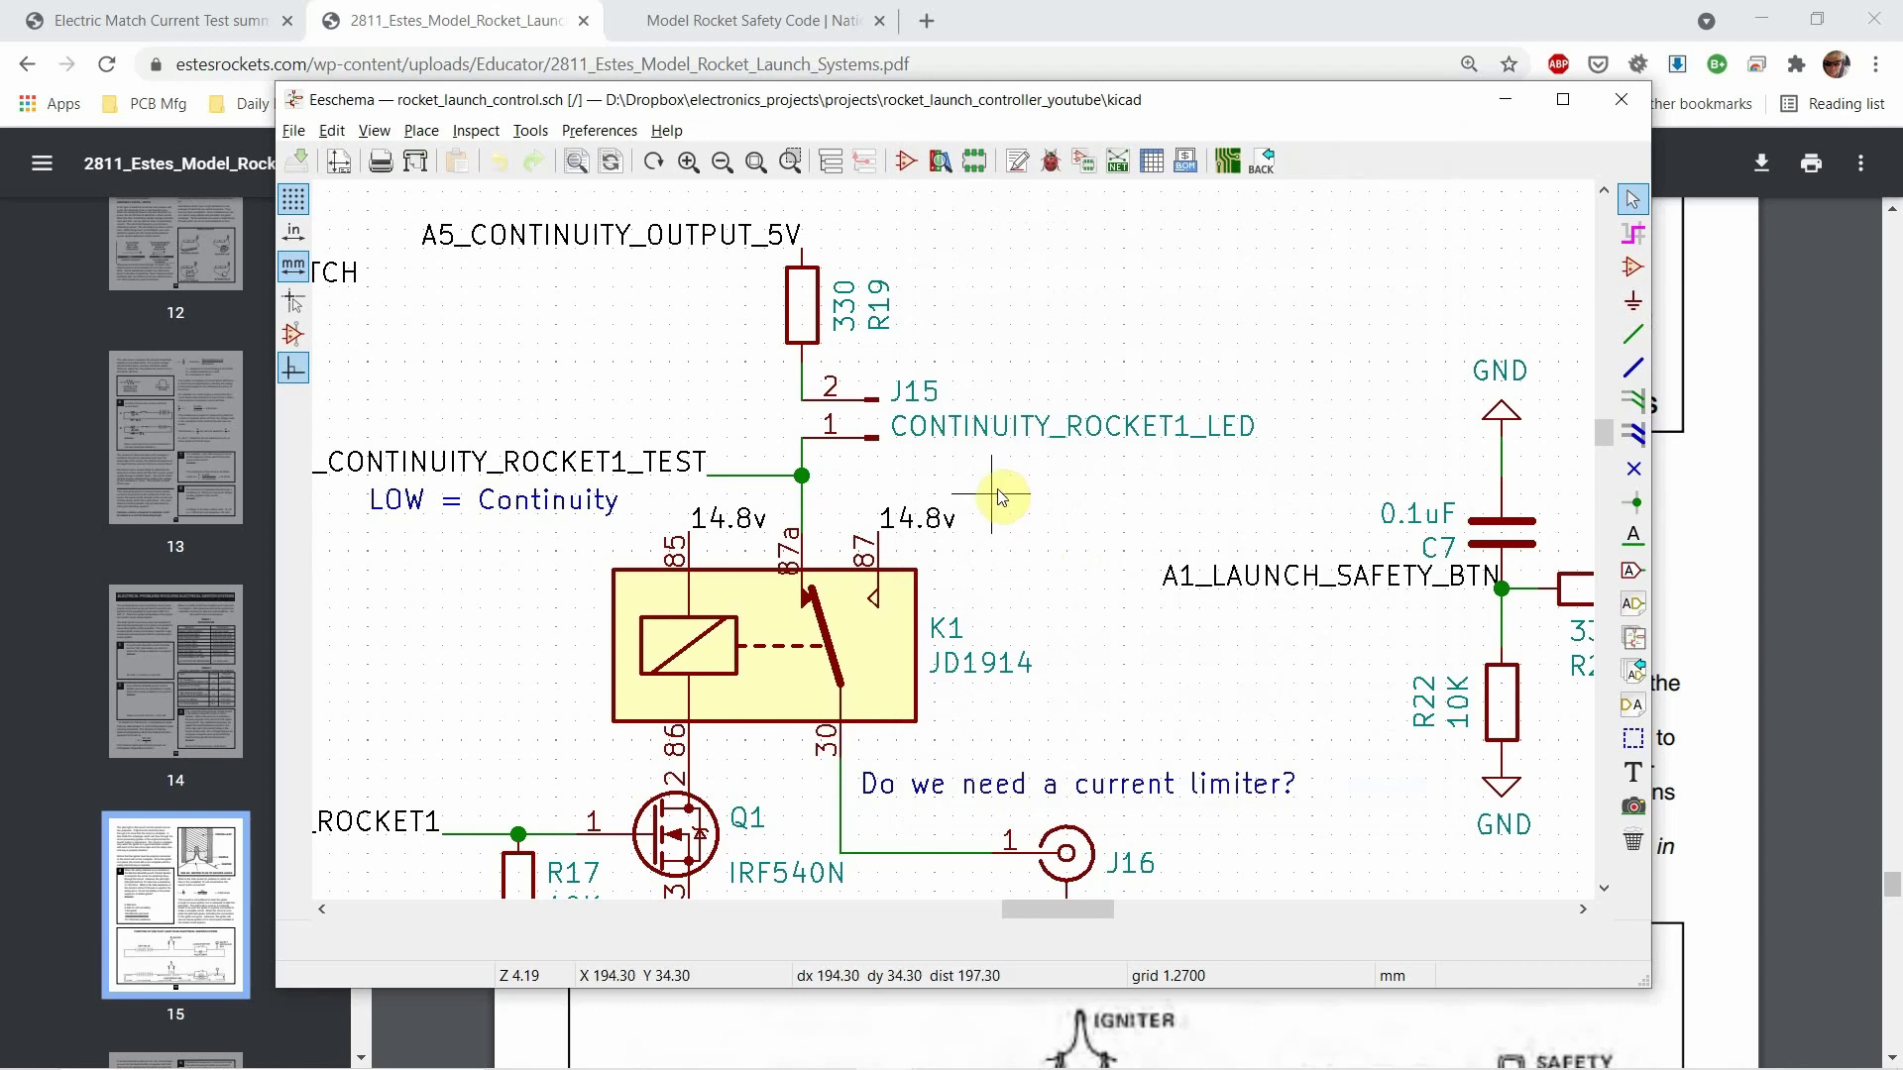
# Step: Rotate capacitor C6 to vertical and place it beside the A0_LAUNCH_BTN label
pyautogui.scroll(-10, 1001, 495)
pyautogui.scroll(3, 953, 551)
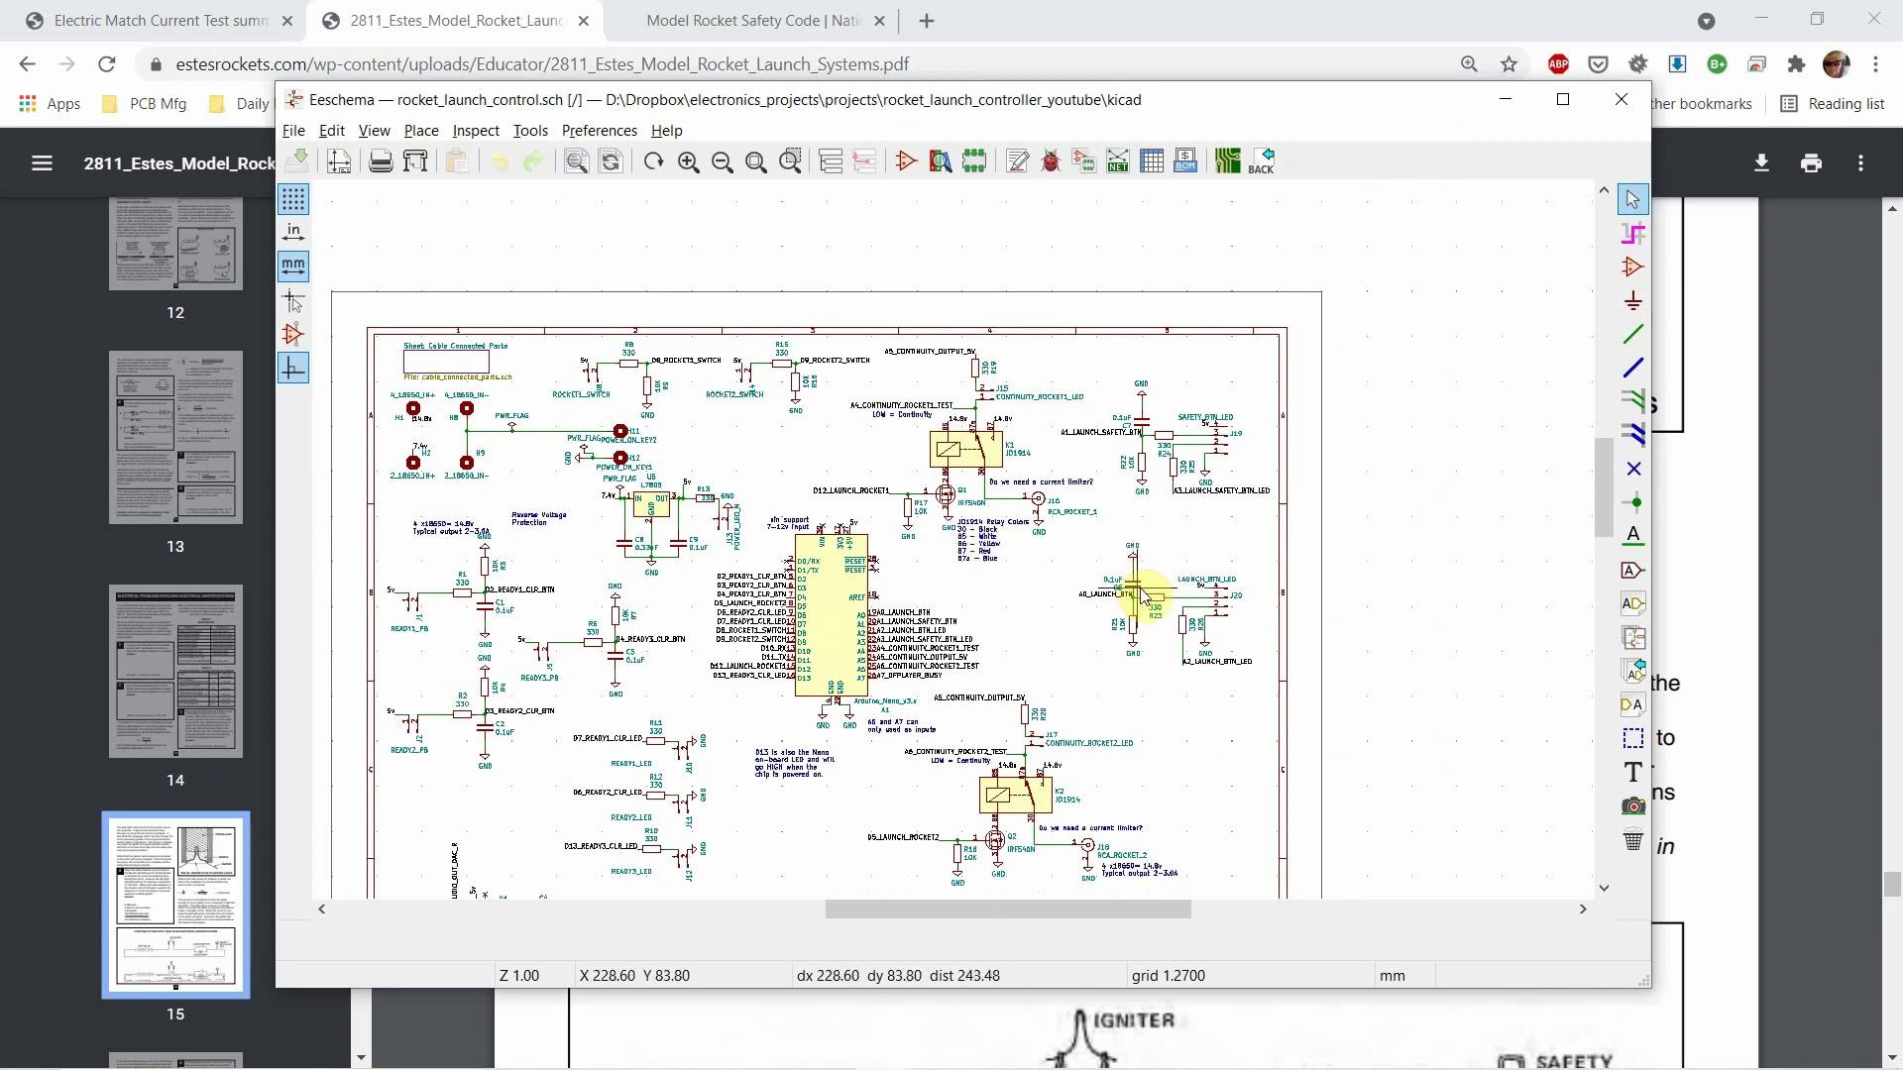
pyautogui.press('r')
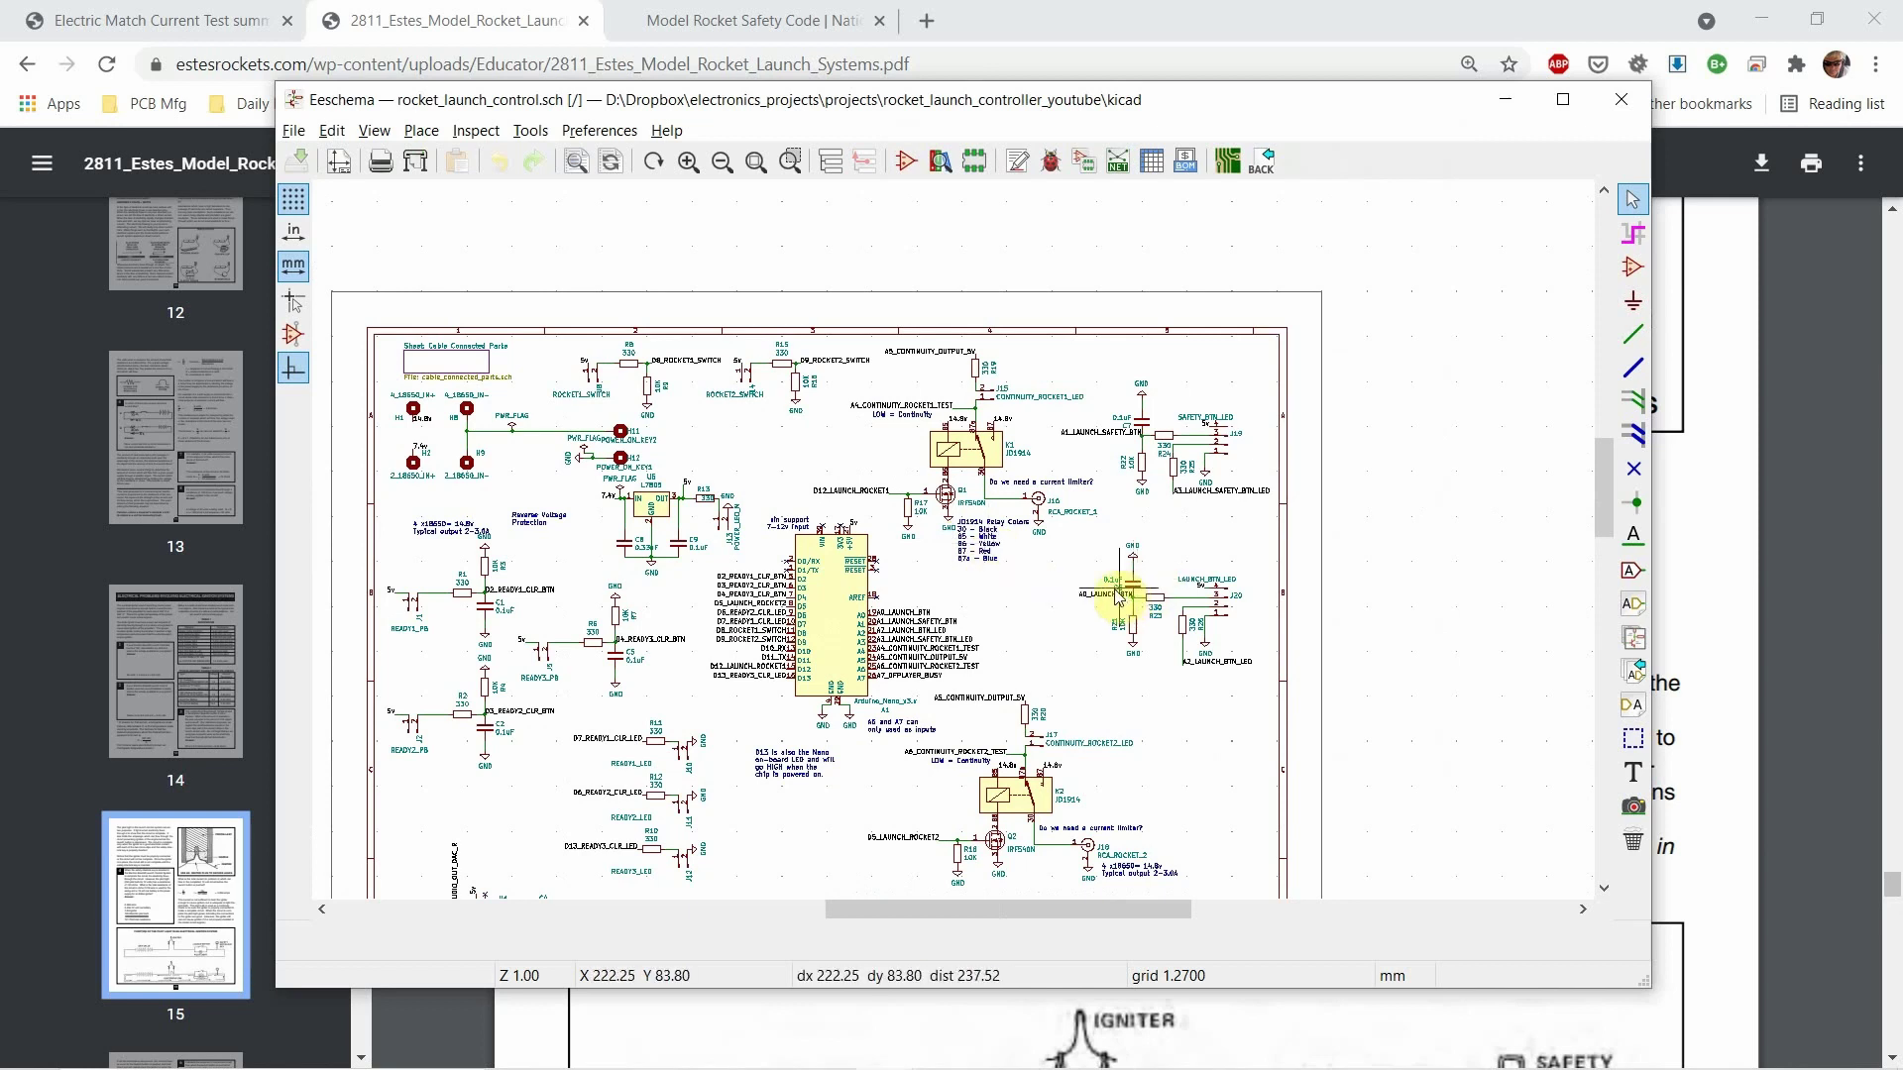
pyautogui.click(1126, 595)
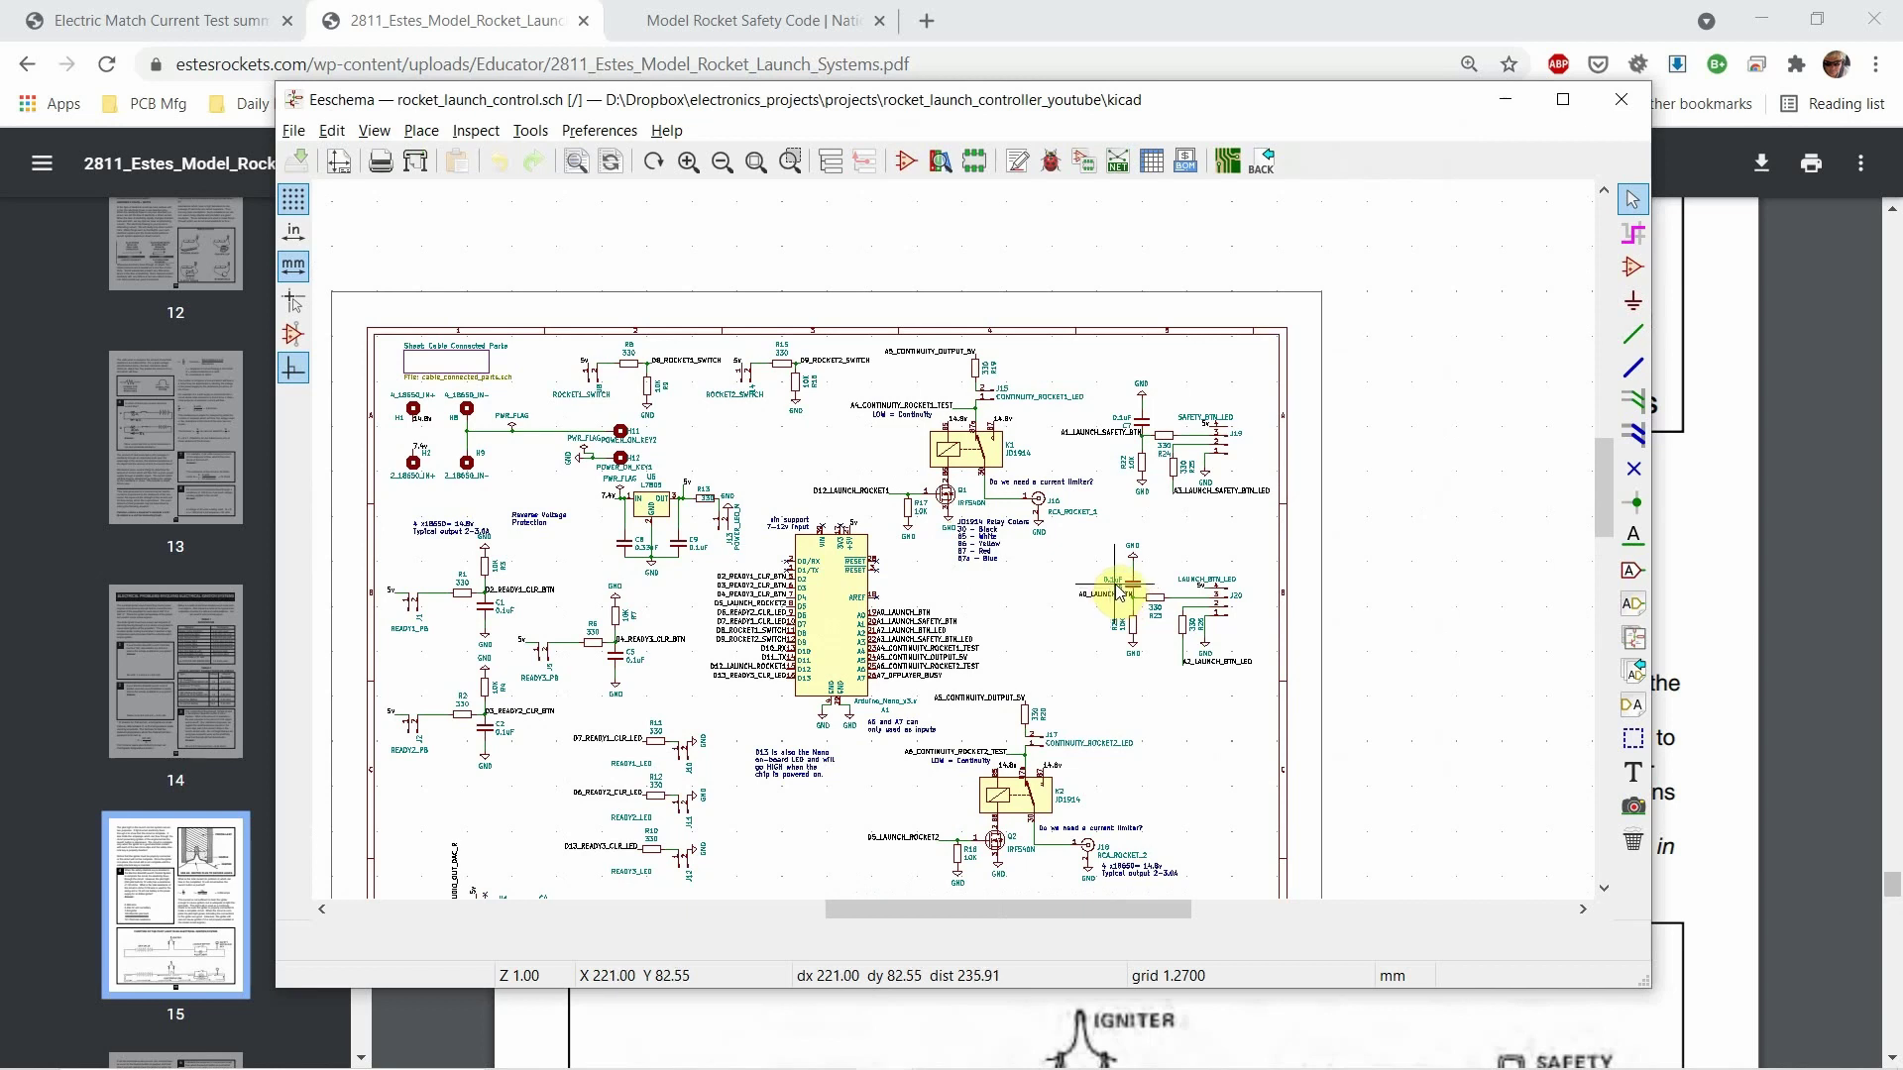
# Step: In the NAR Safety Code, select rule 3's sentence requiring a safety interlock in series with the launch switch
pyautogui.click(723, 23)
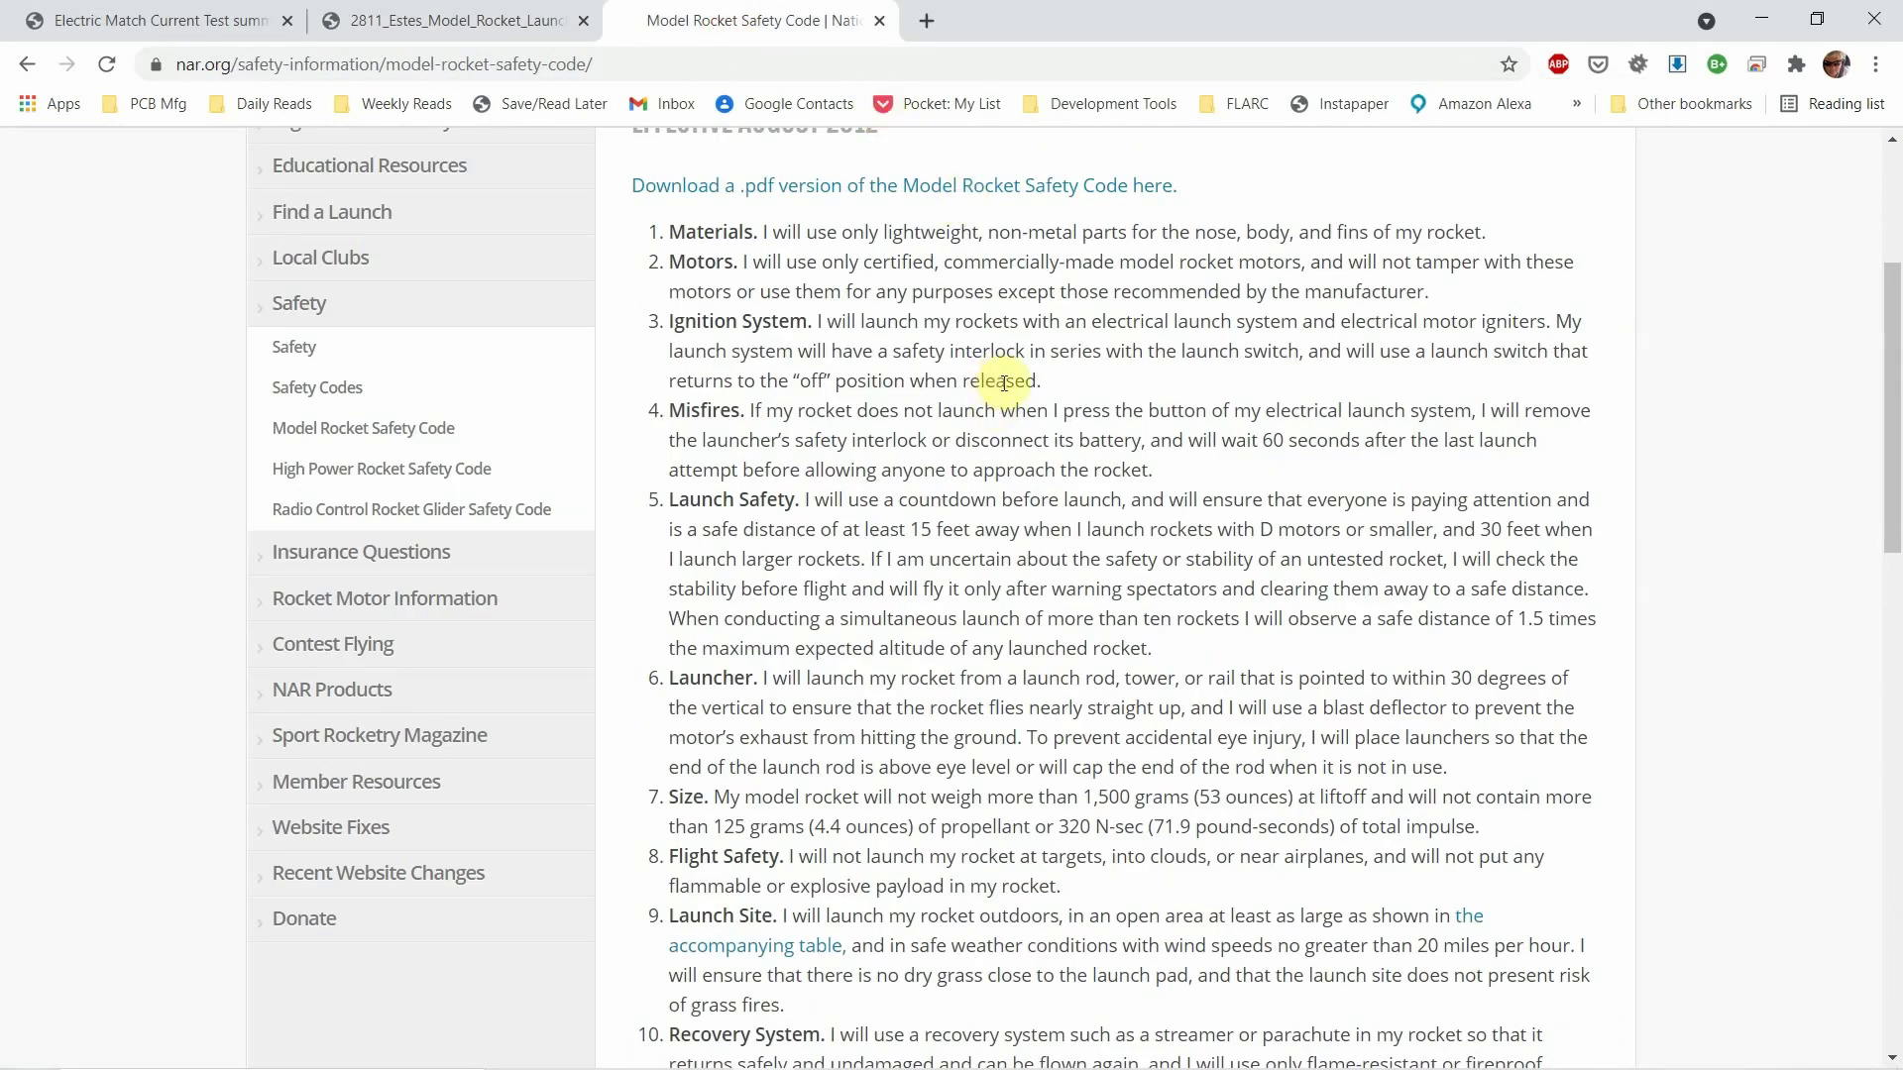
pyautogui.scroll(4, 1019, 493)
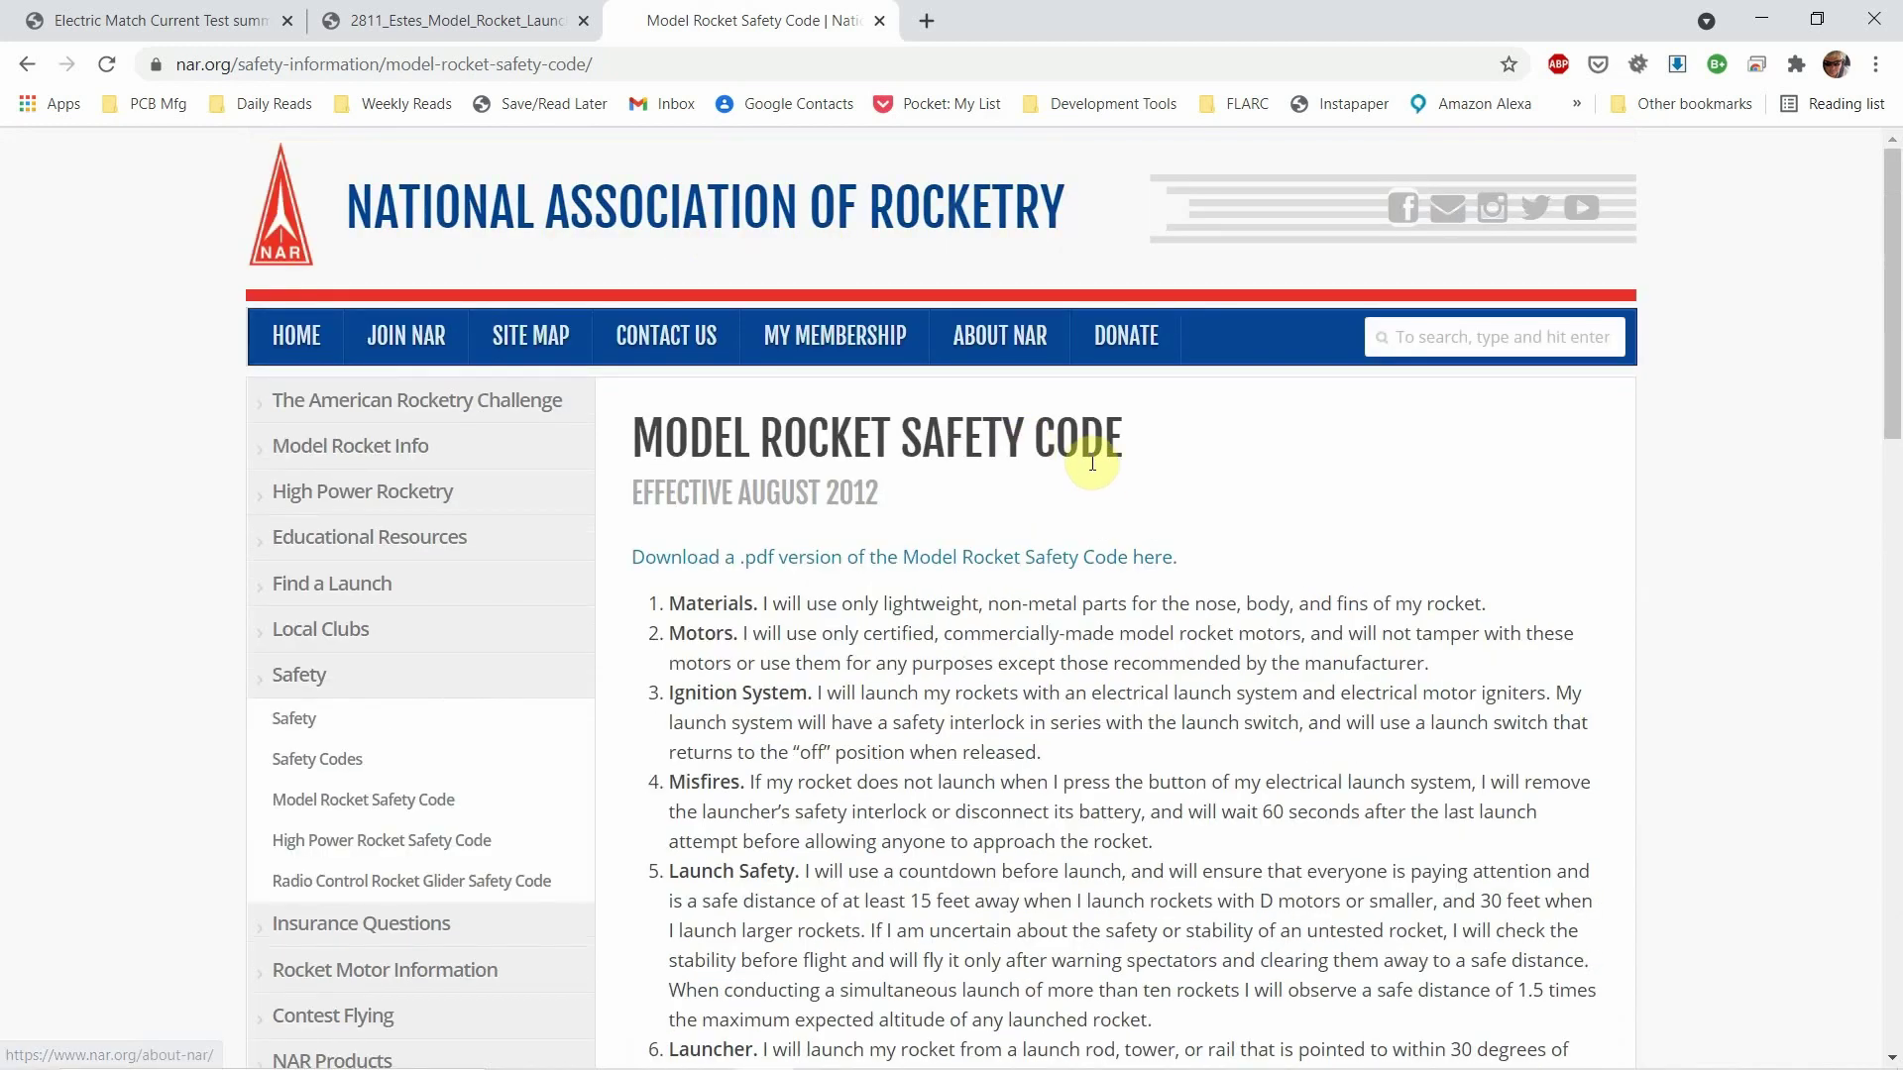
pyautogui.scroll(-4, 1086, 448)
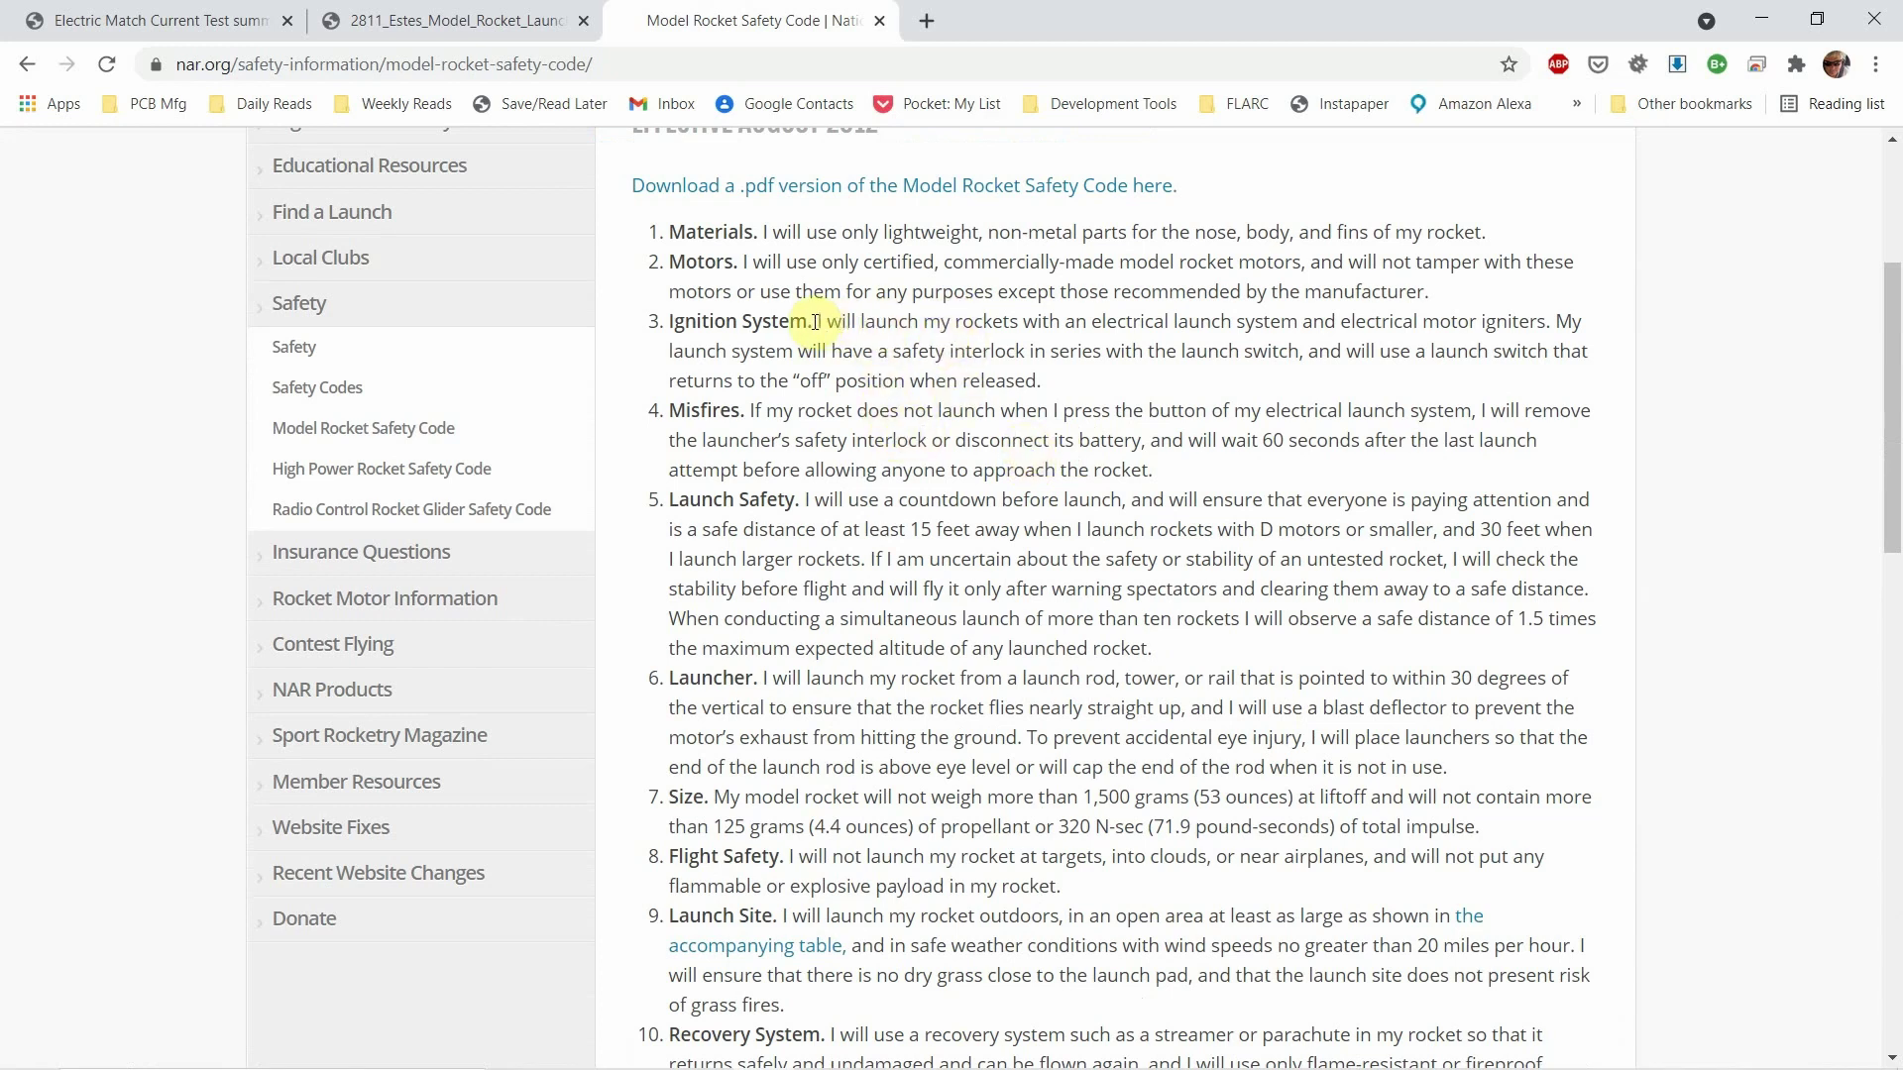
pyautogui.click(674, 353)
pyautogui.moveTo(674, 353); pyautogui.dragTo(1309, 353)
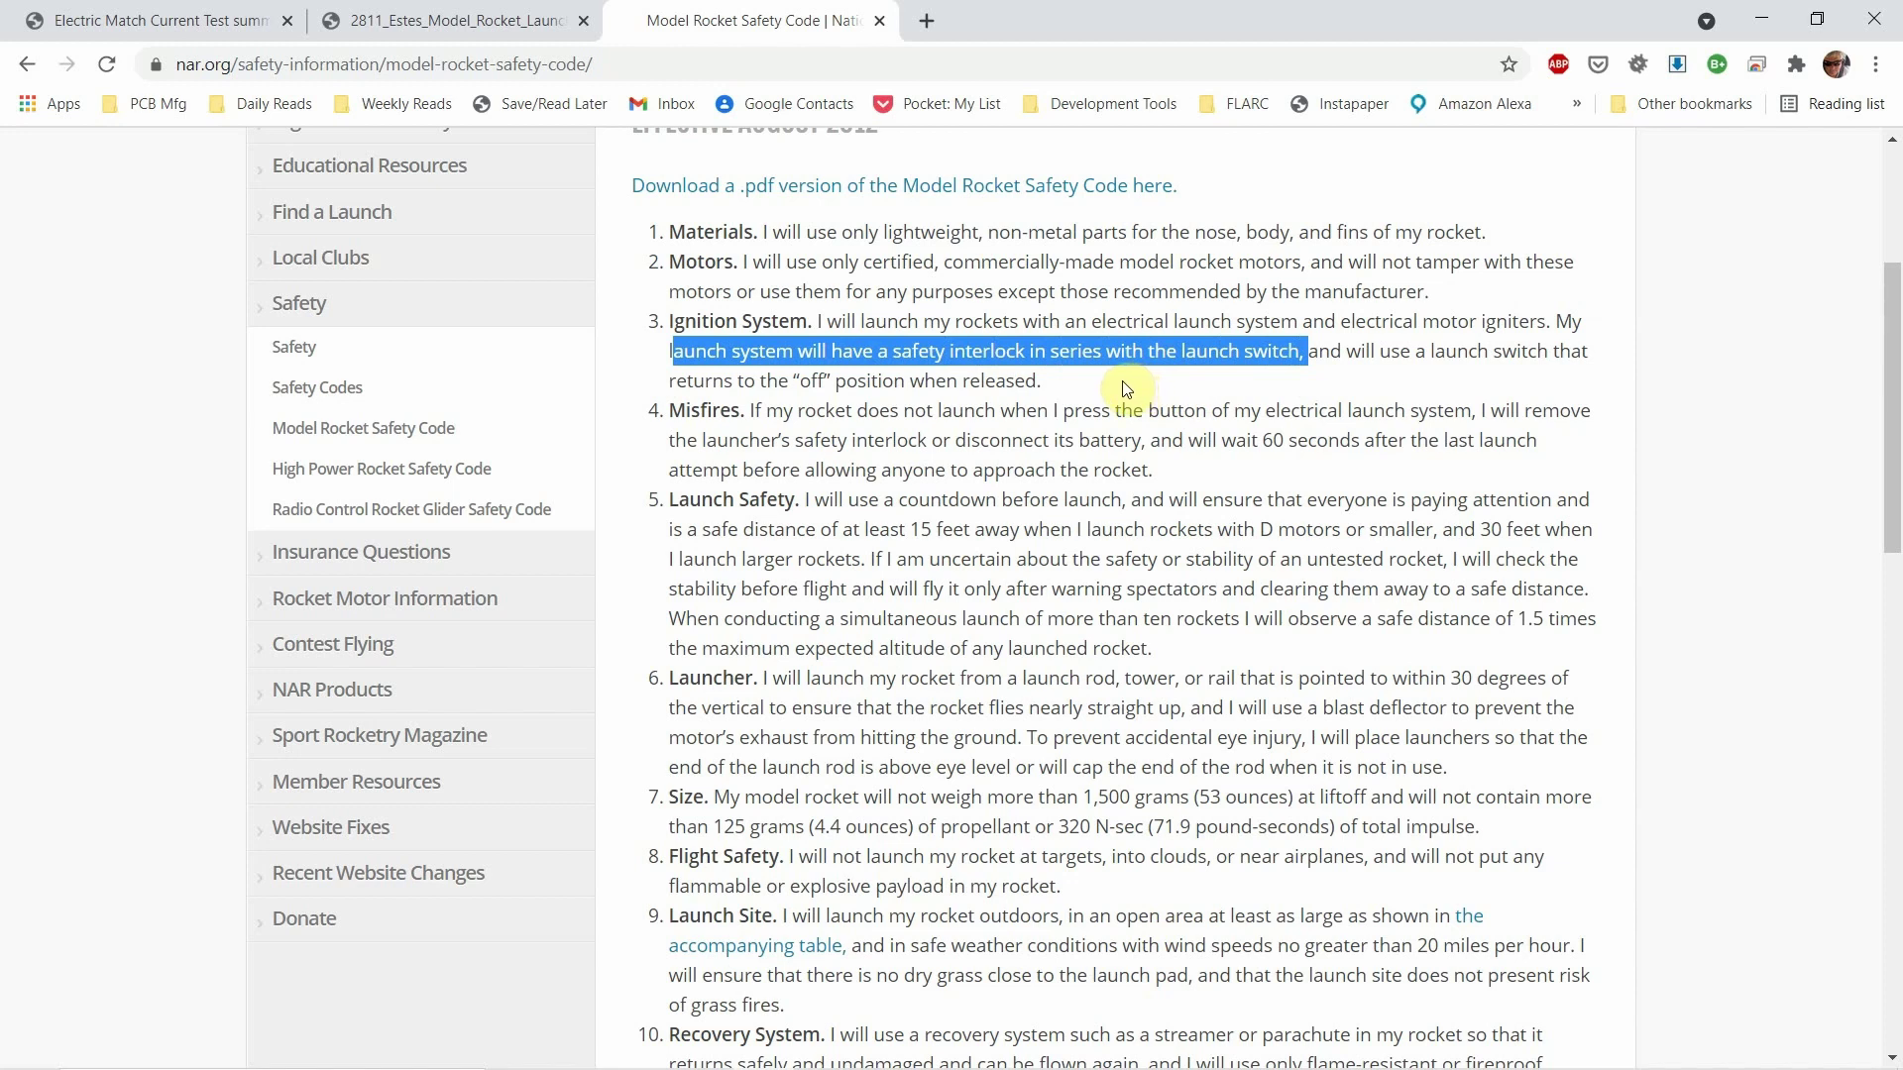
# Step: Switch to Eeschema and zoom in on the J19 and J20 safety and launch button circuits
pyautogui.hotkey('alt', 'Tab')
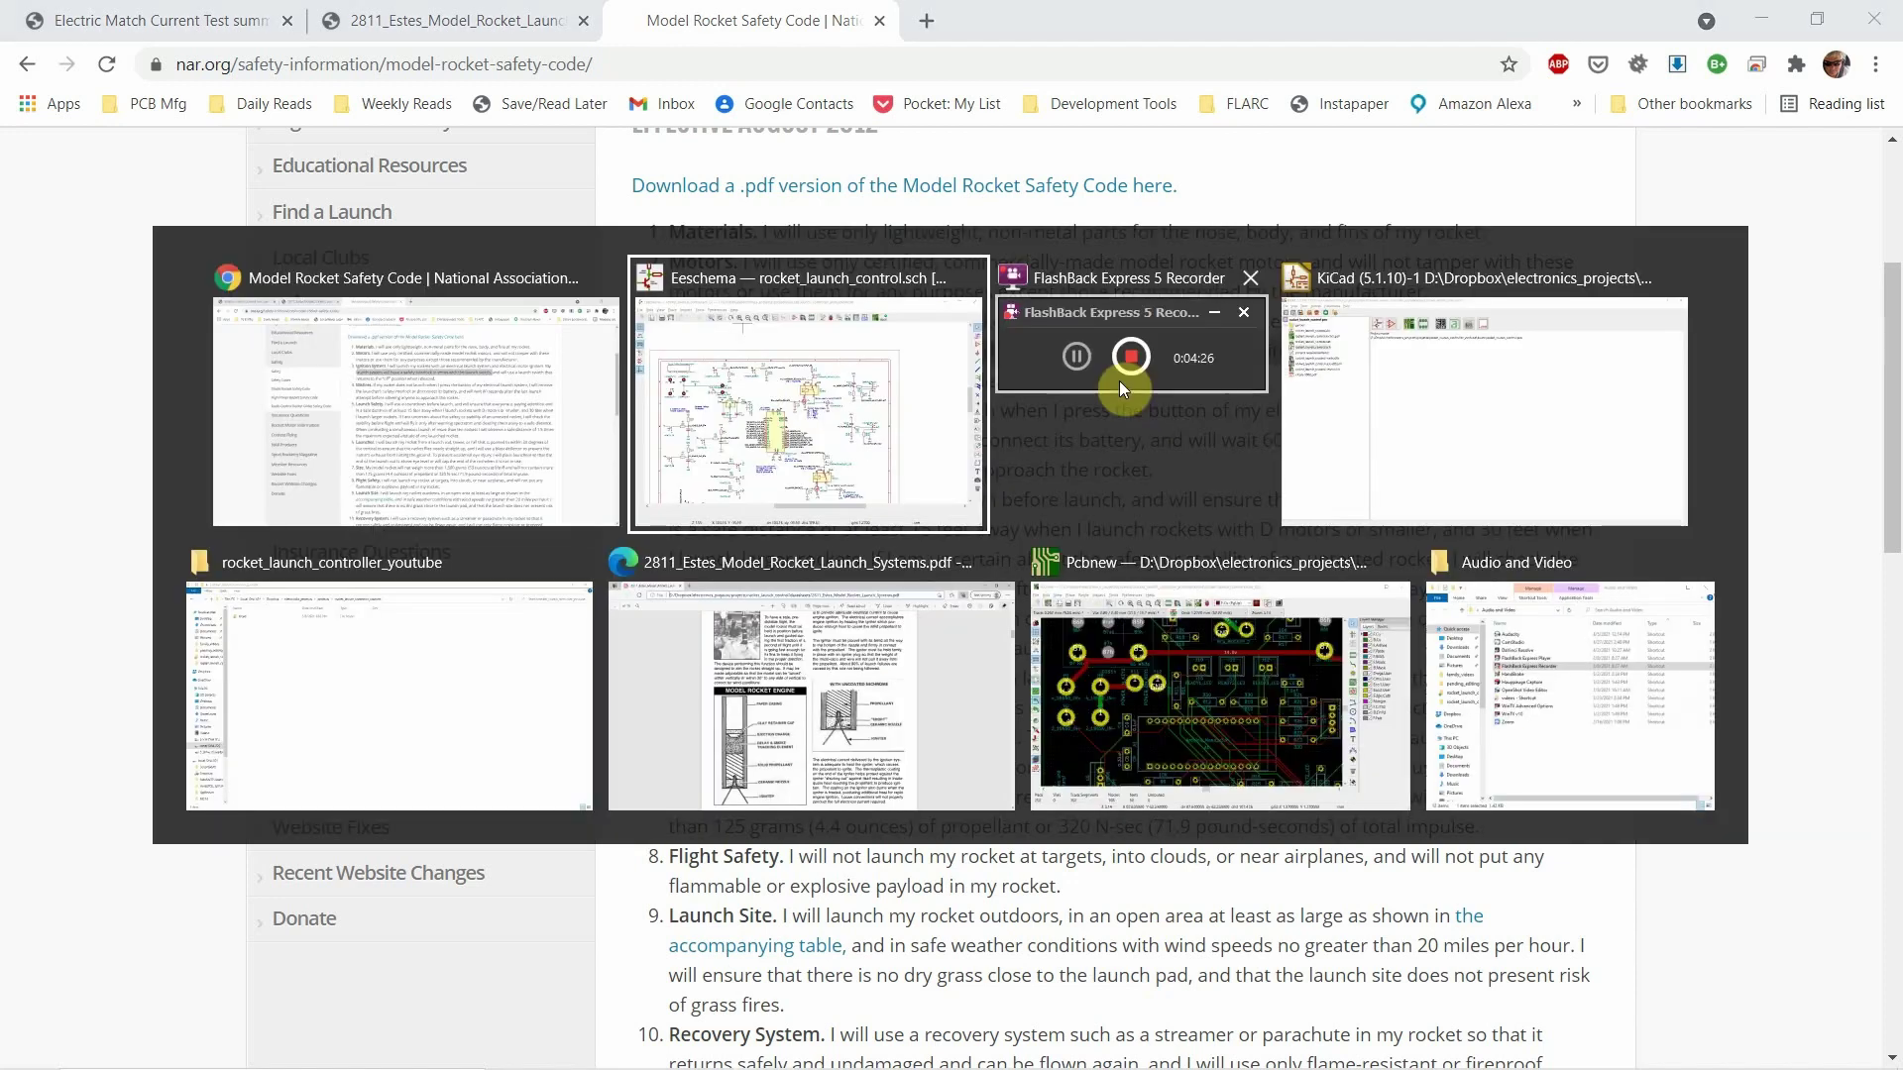
pyautogui.hotkey('alt', 'Tab')
pyautogui.hotkey('alt', 'Tab')
pyautogui.hotkey('alt', 'Tab')
pyautogui.hotkey('alt', 'Tab')
pyautogui.hotkey('alt', 'Tab')
pyautogui.hotkey('alt', 'Tab')
pyautogui.hotkey('alt', 'Tab')
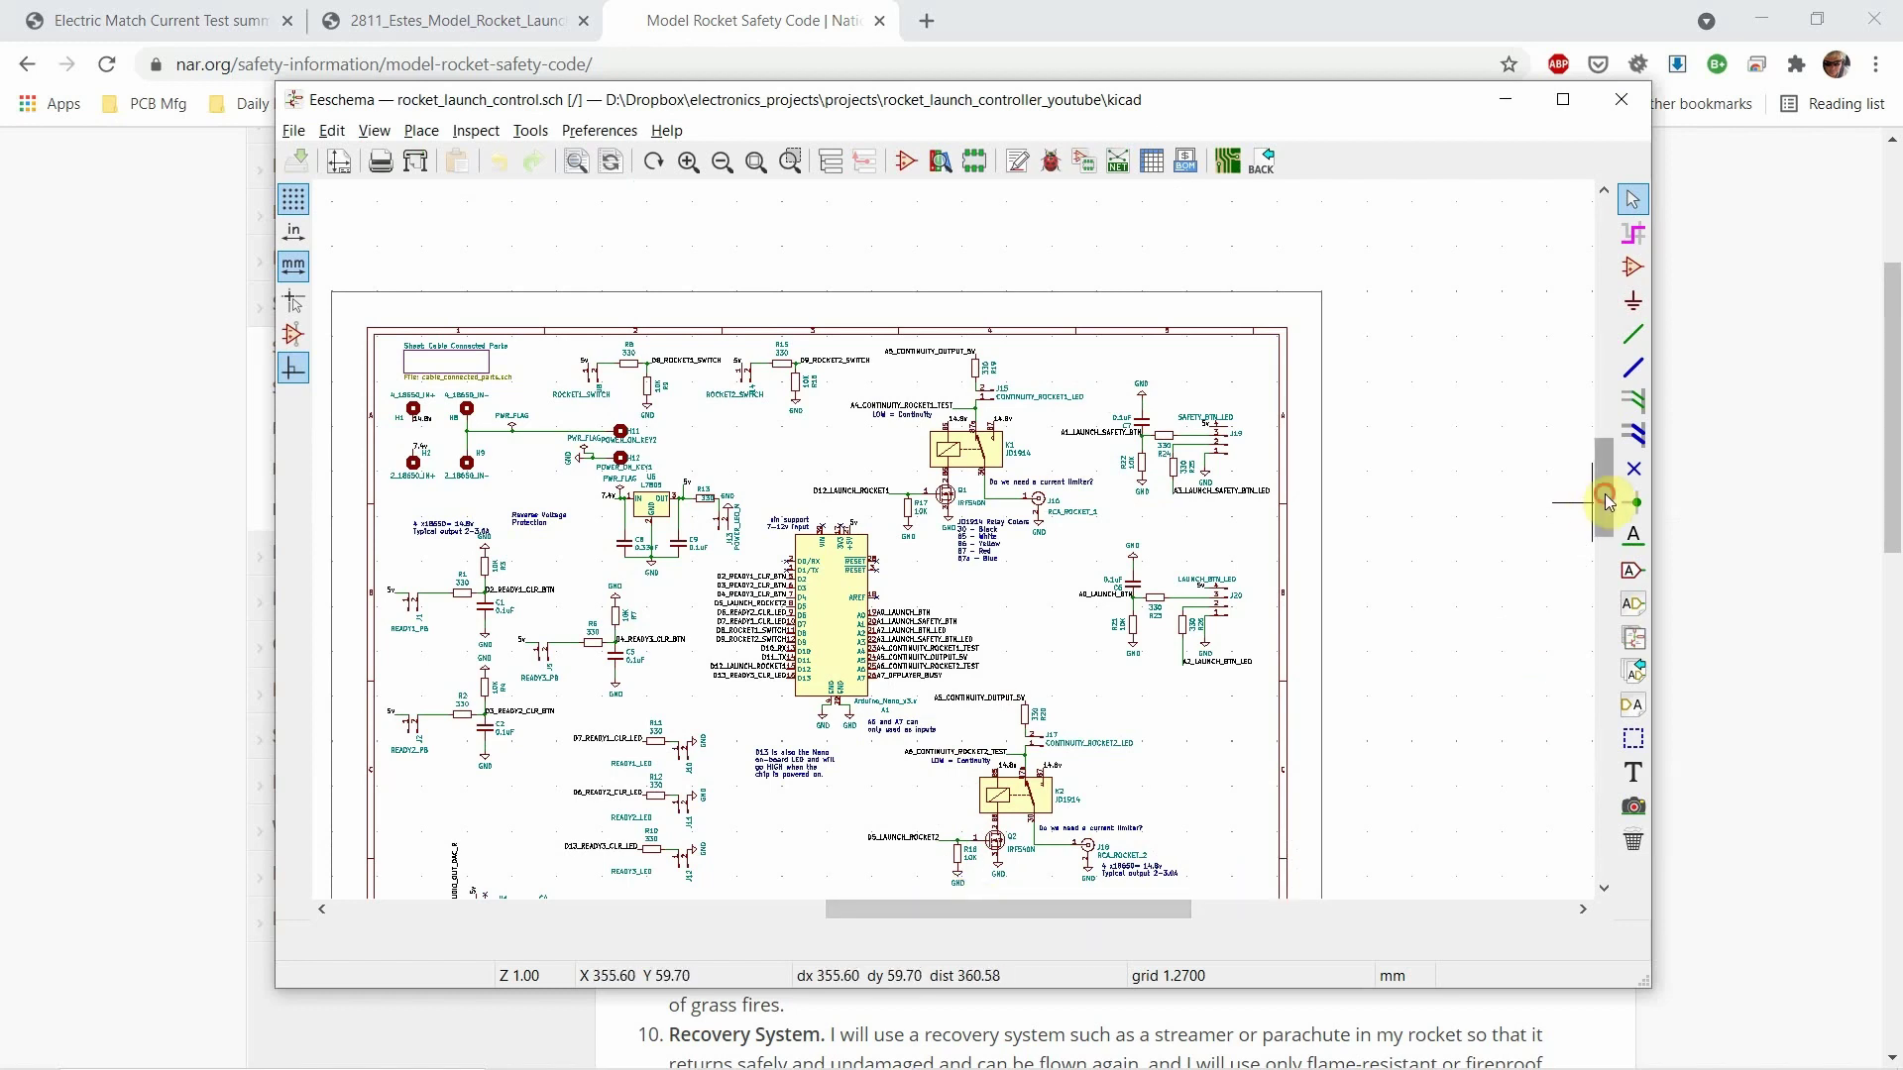
pyautogui.moveTo(1605, 502); pyautogui.dragTo(1616, 565)
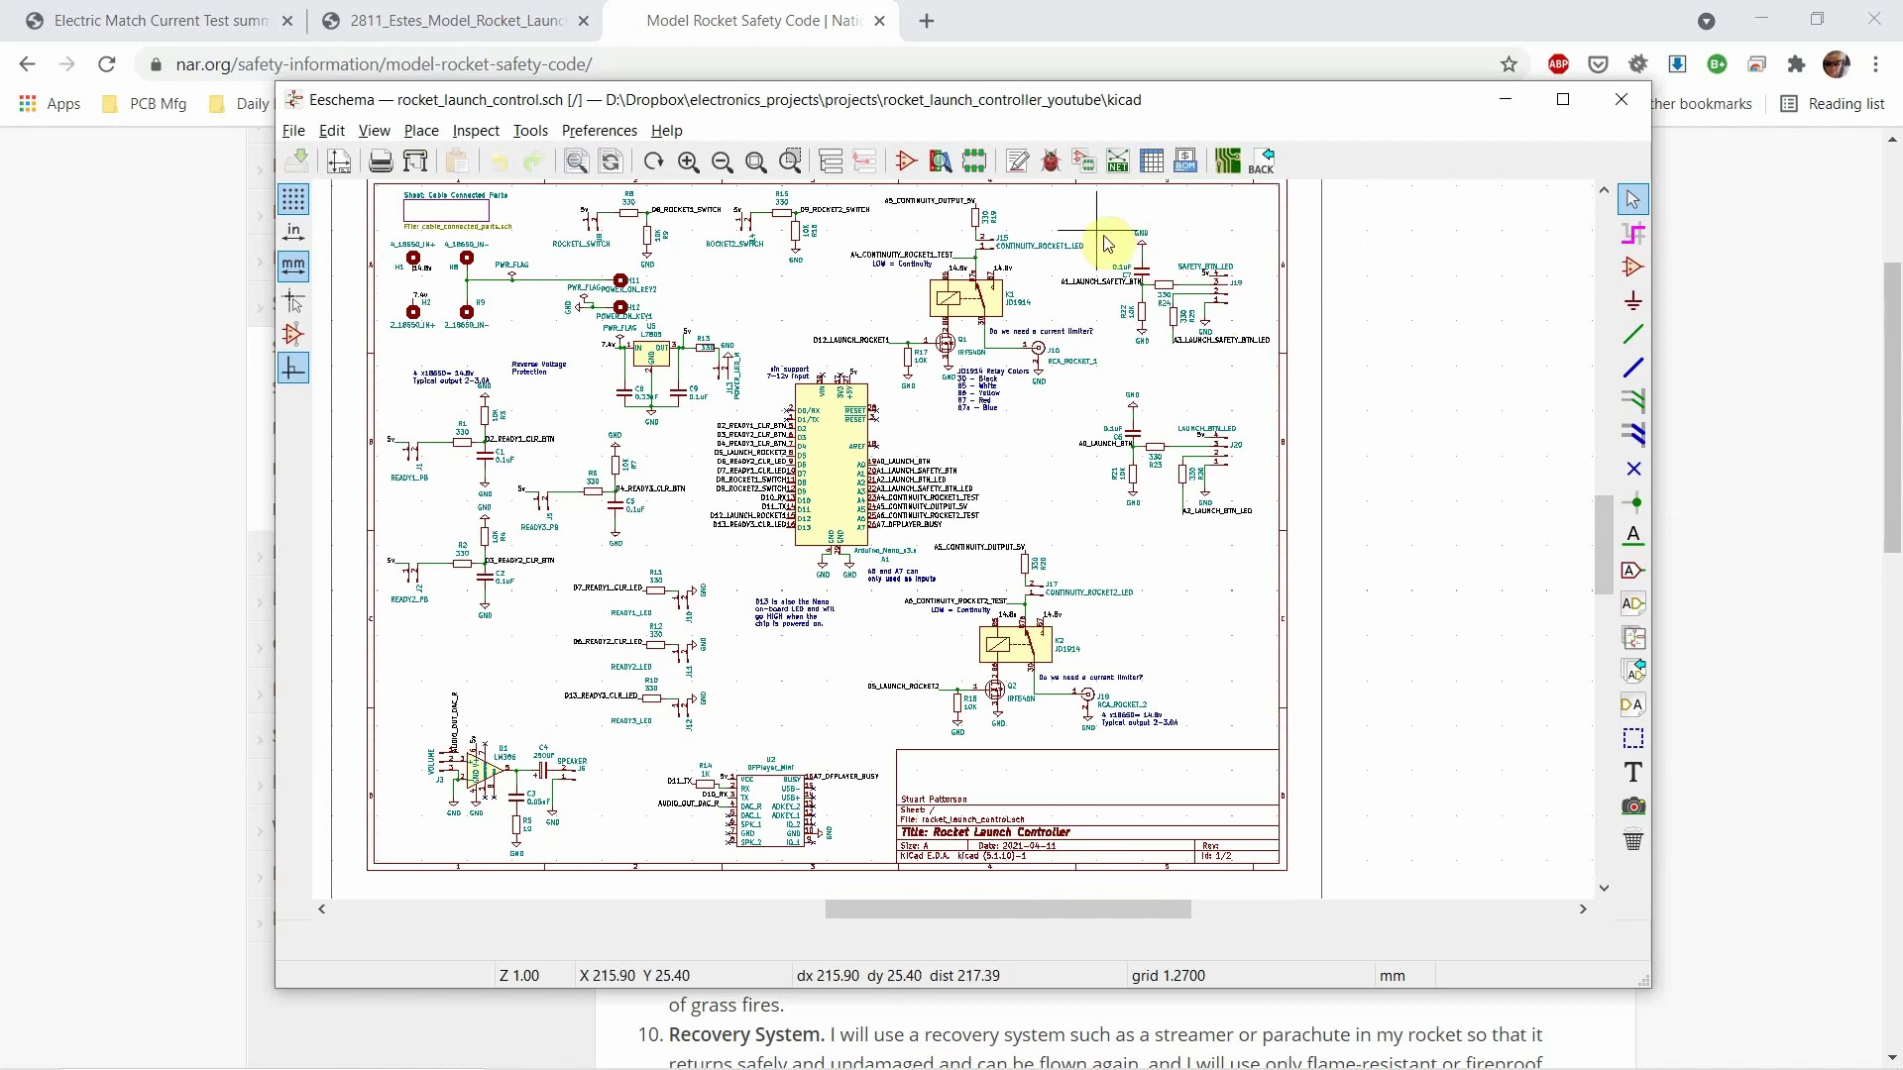
pyautogui.scroll(3, 1190, 302)
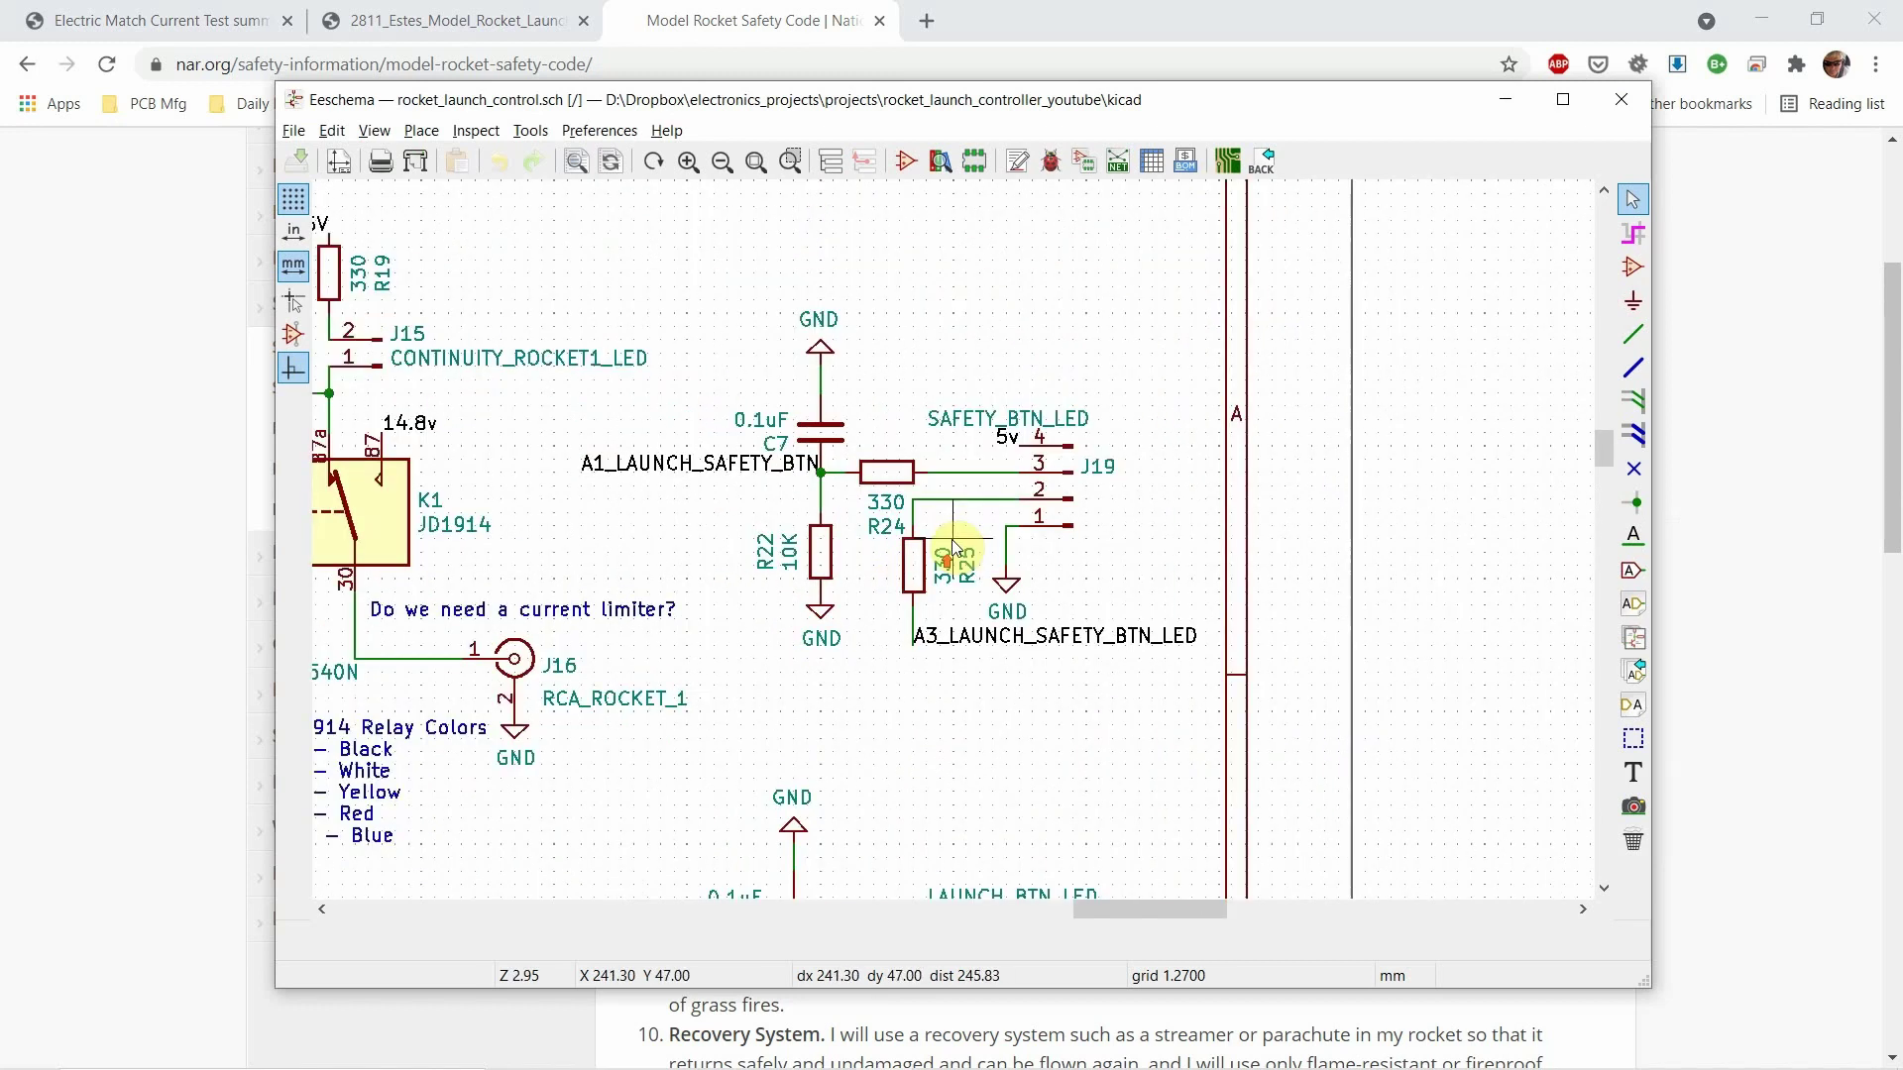
pyautogui.moveTo(1603, 455); pyautogui.dragTo(1603, 500)
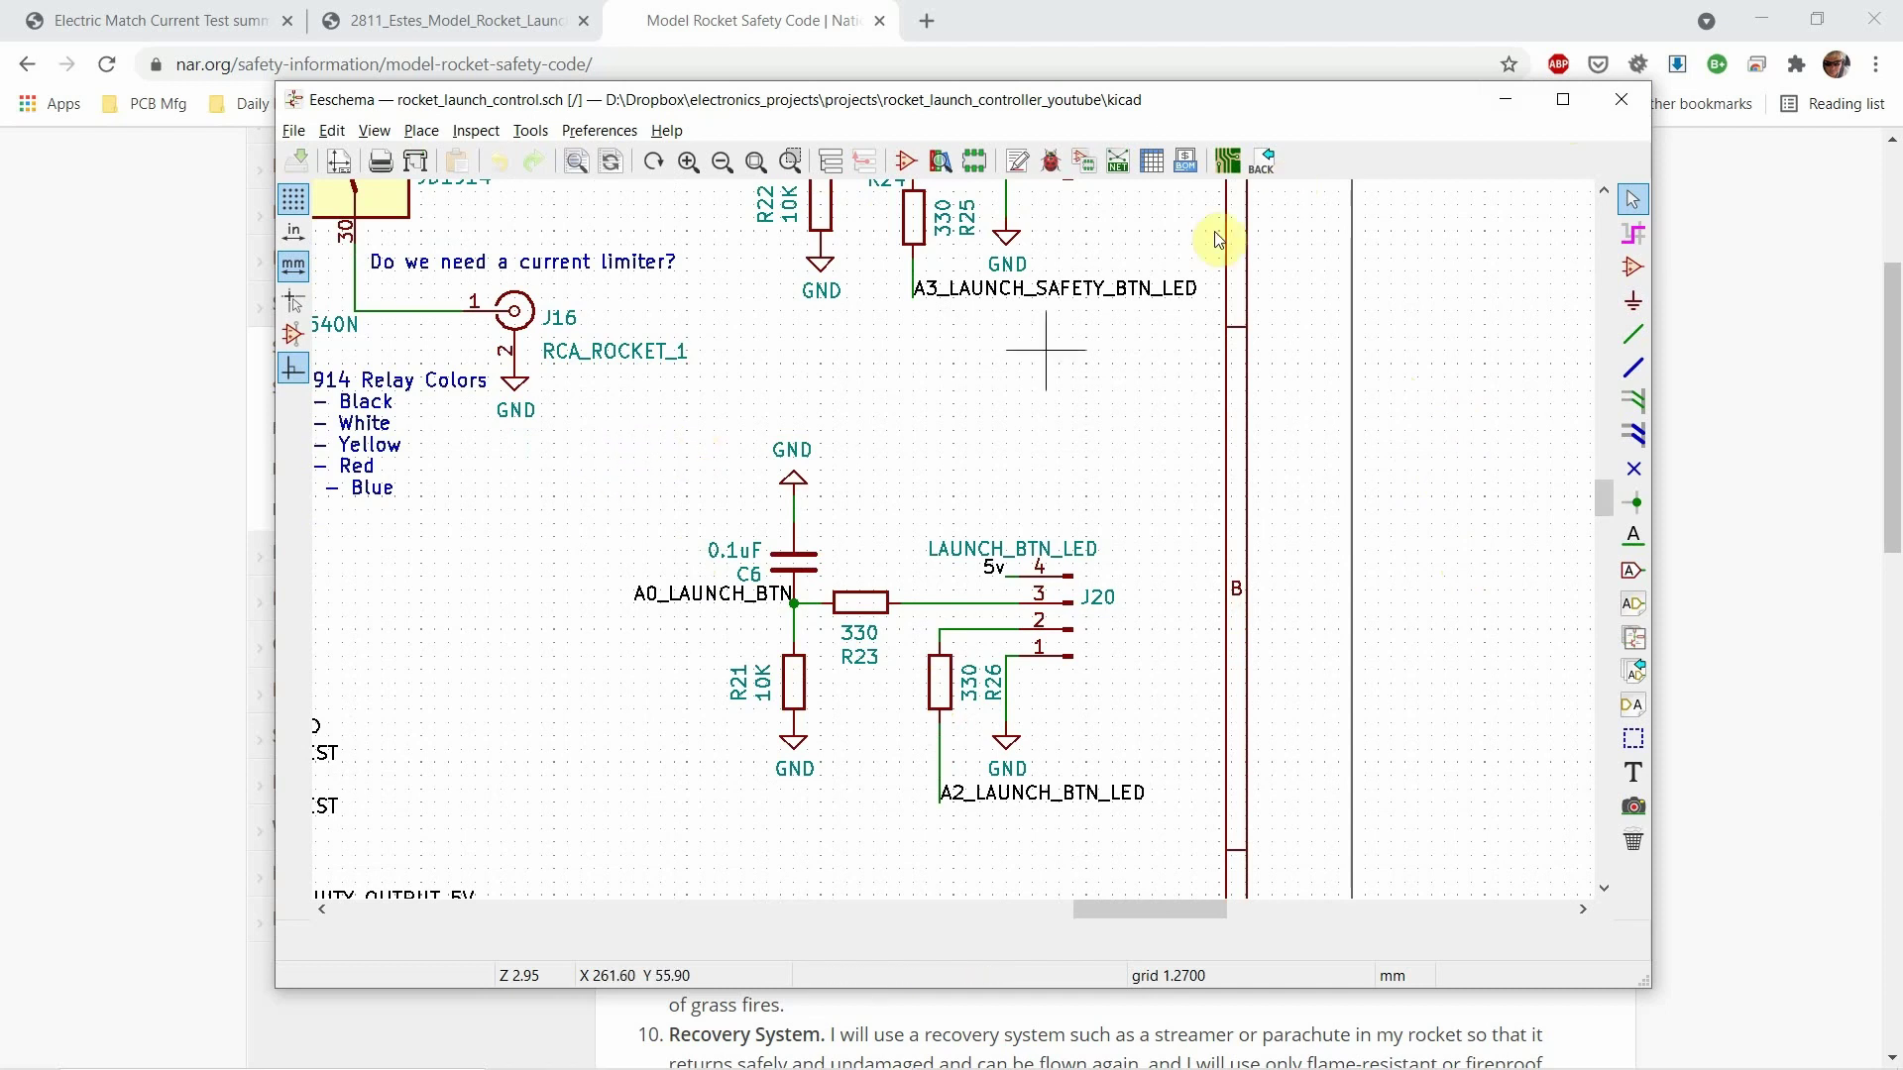
pyautogui.hotkey('alt', 'Tab')
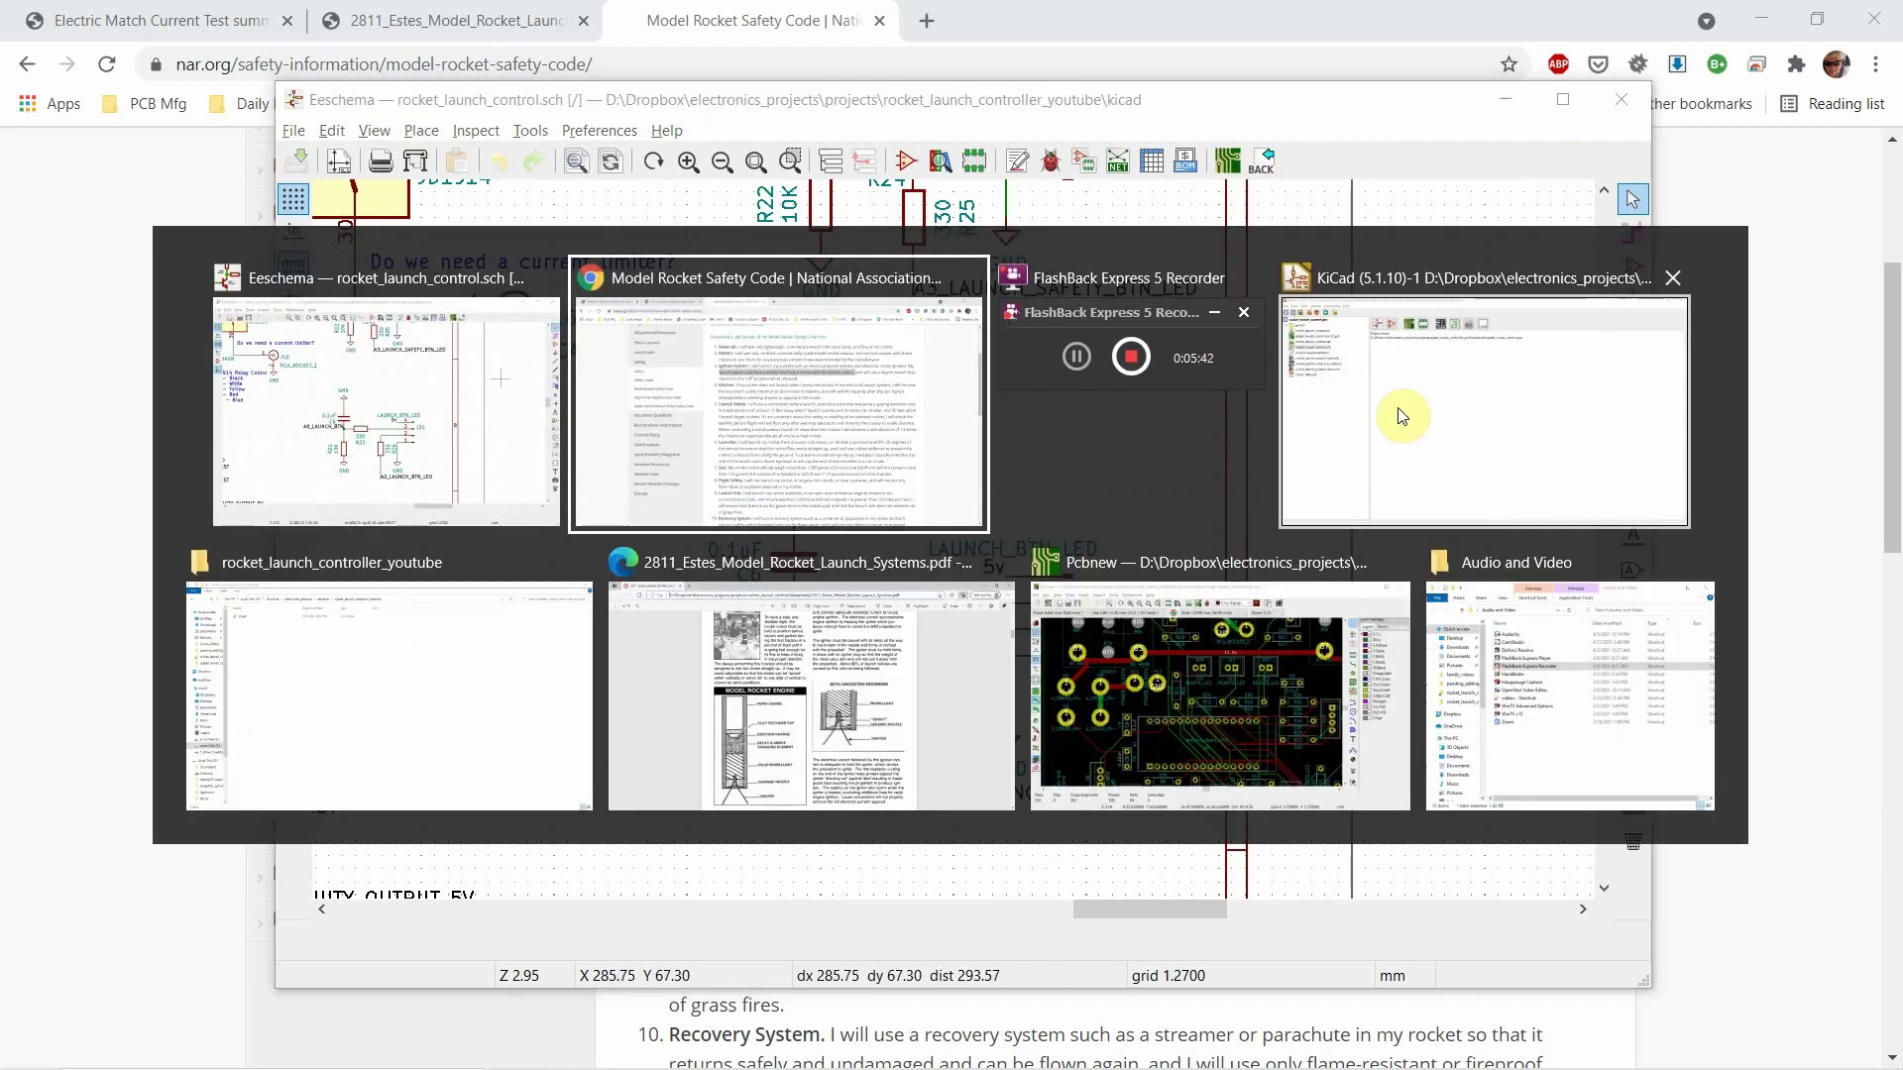
# Step: Switch to Pcbnew, maximize it and zoom onto the fully routed board with 0 unrouted connections
pyautogui.hotkey('alt', 'Tab')
pyautogui.hotkey('alt', 'Tab')
pyautogui.hotkey('alt', 'Tab')
pyautogui.hotkey('alt', 'Tab')
pyautogui.hotkey('alt', 'Tab')
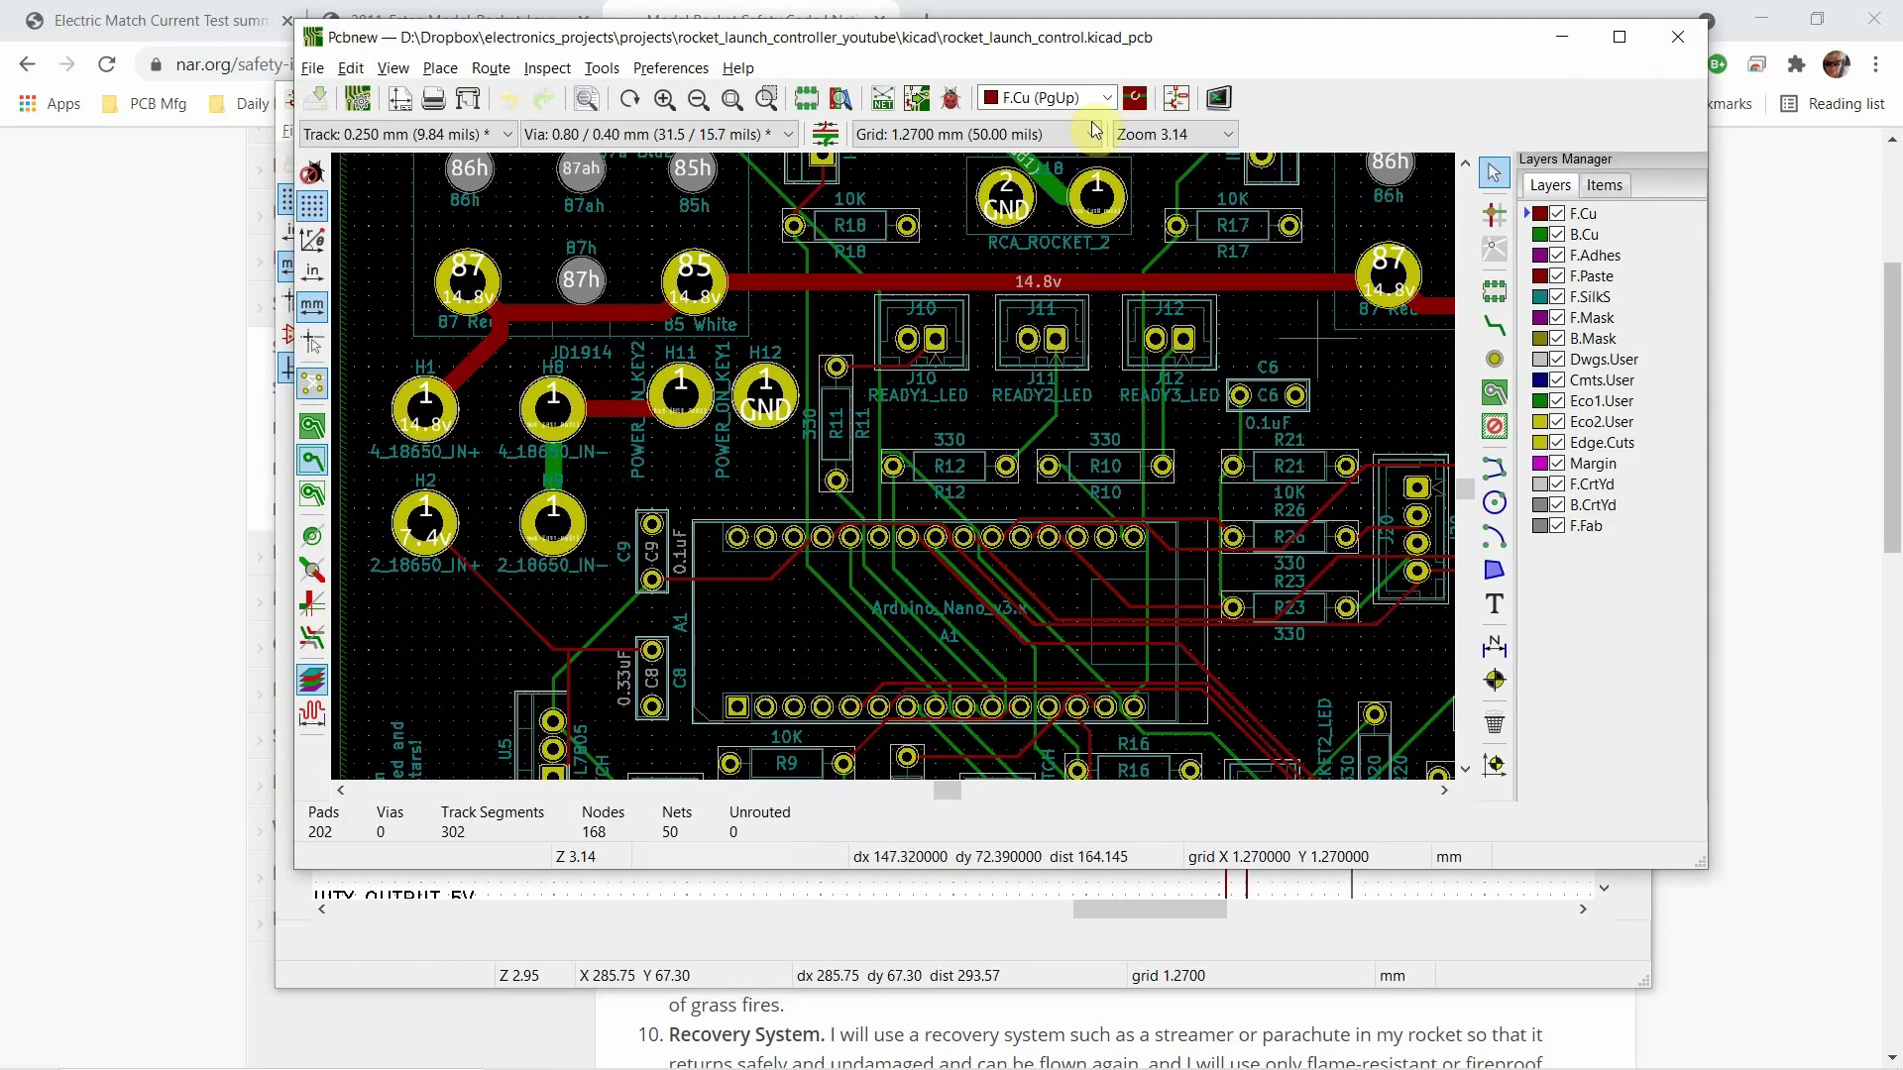
pyautogui.doubleClick(1115, 37)
pyautogui.press('Home')
pyautogui.scroll(3, 844, 551)
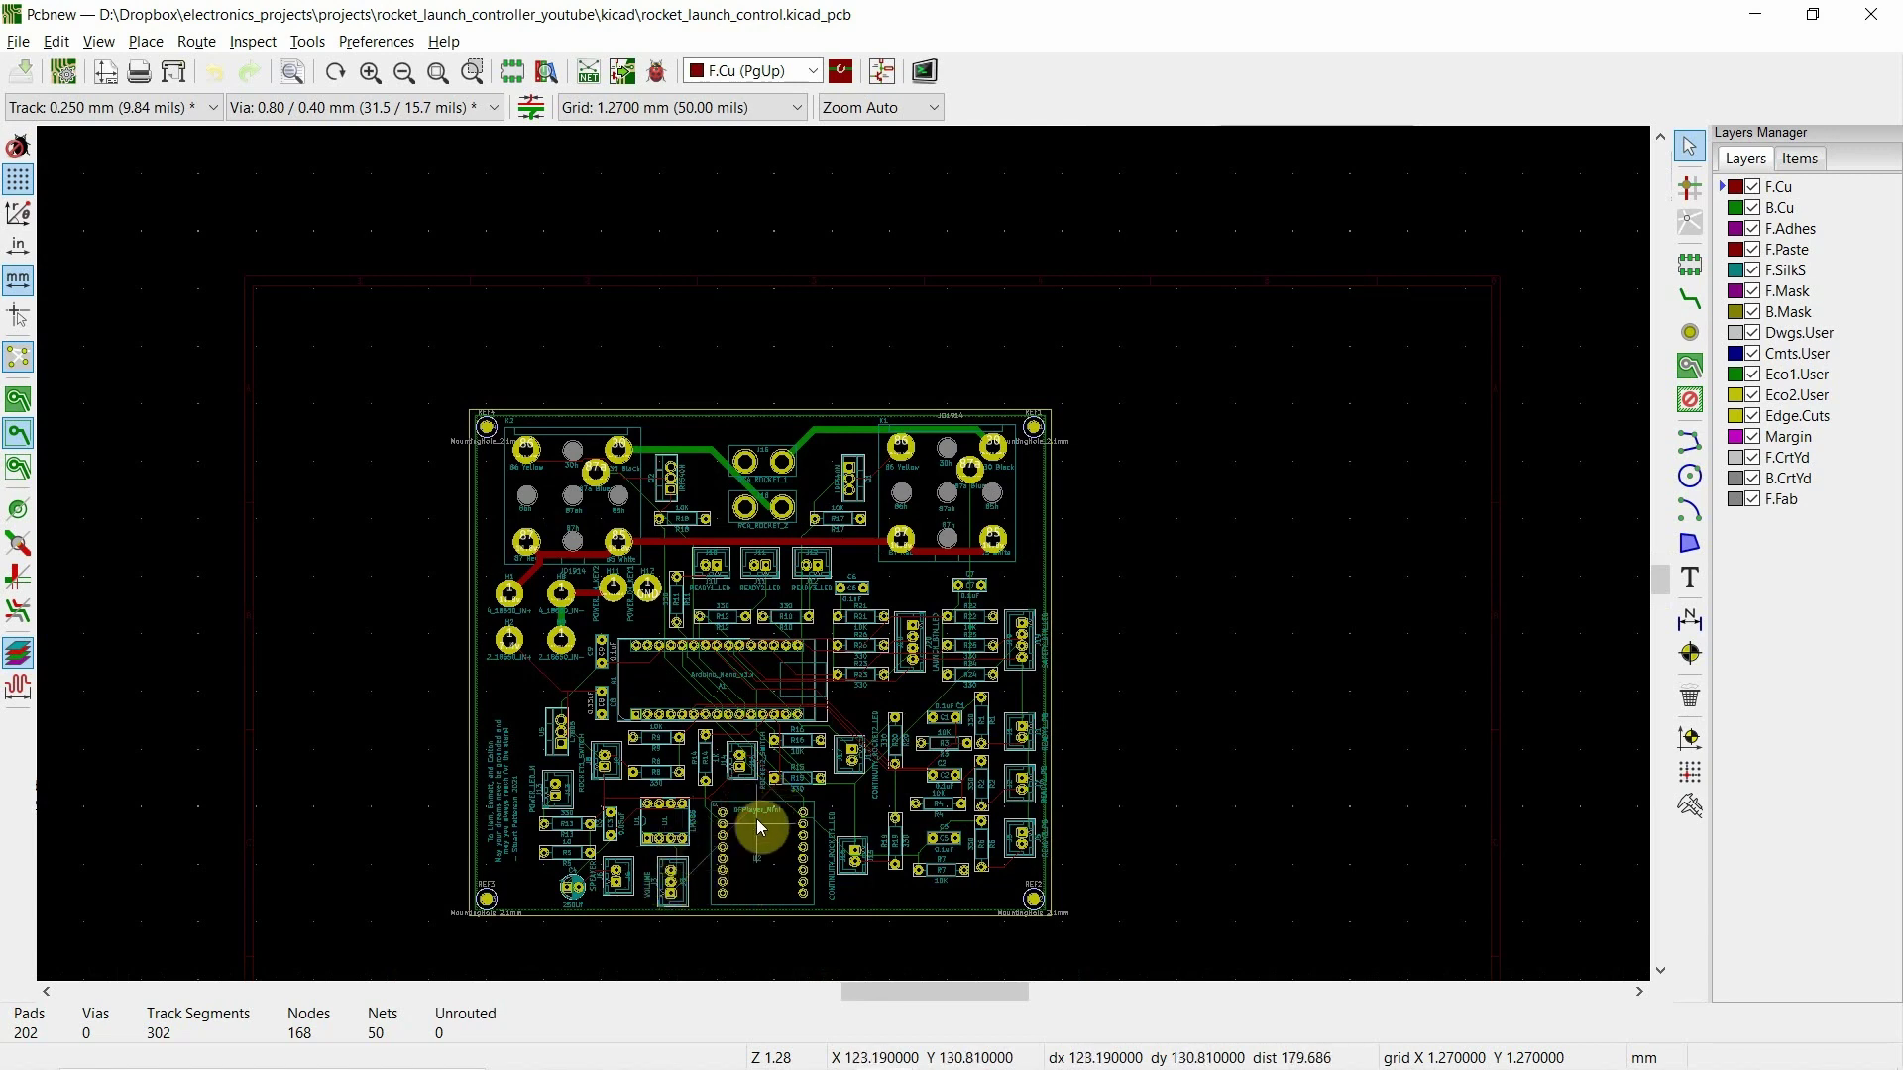
pyautogui.scroll(1, 758, 819)
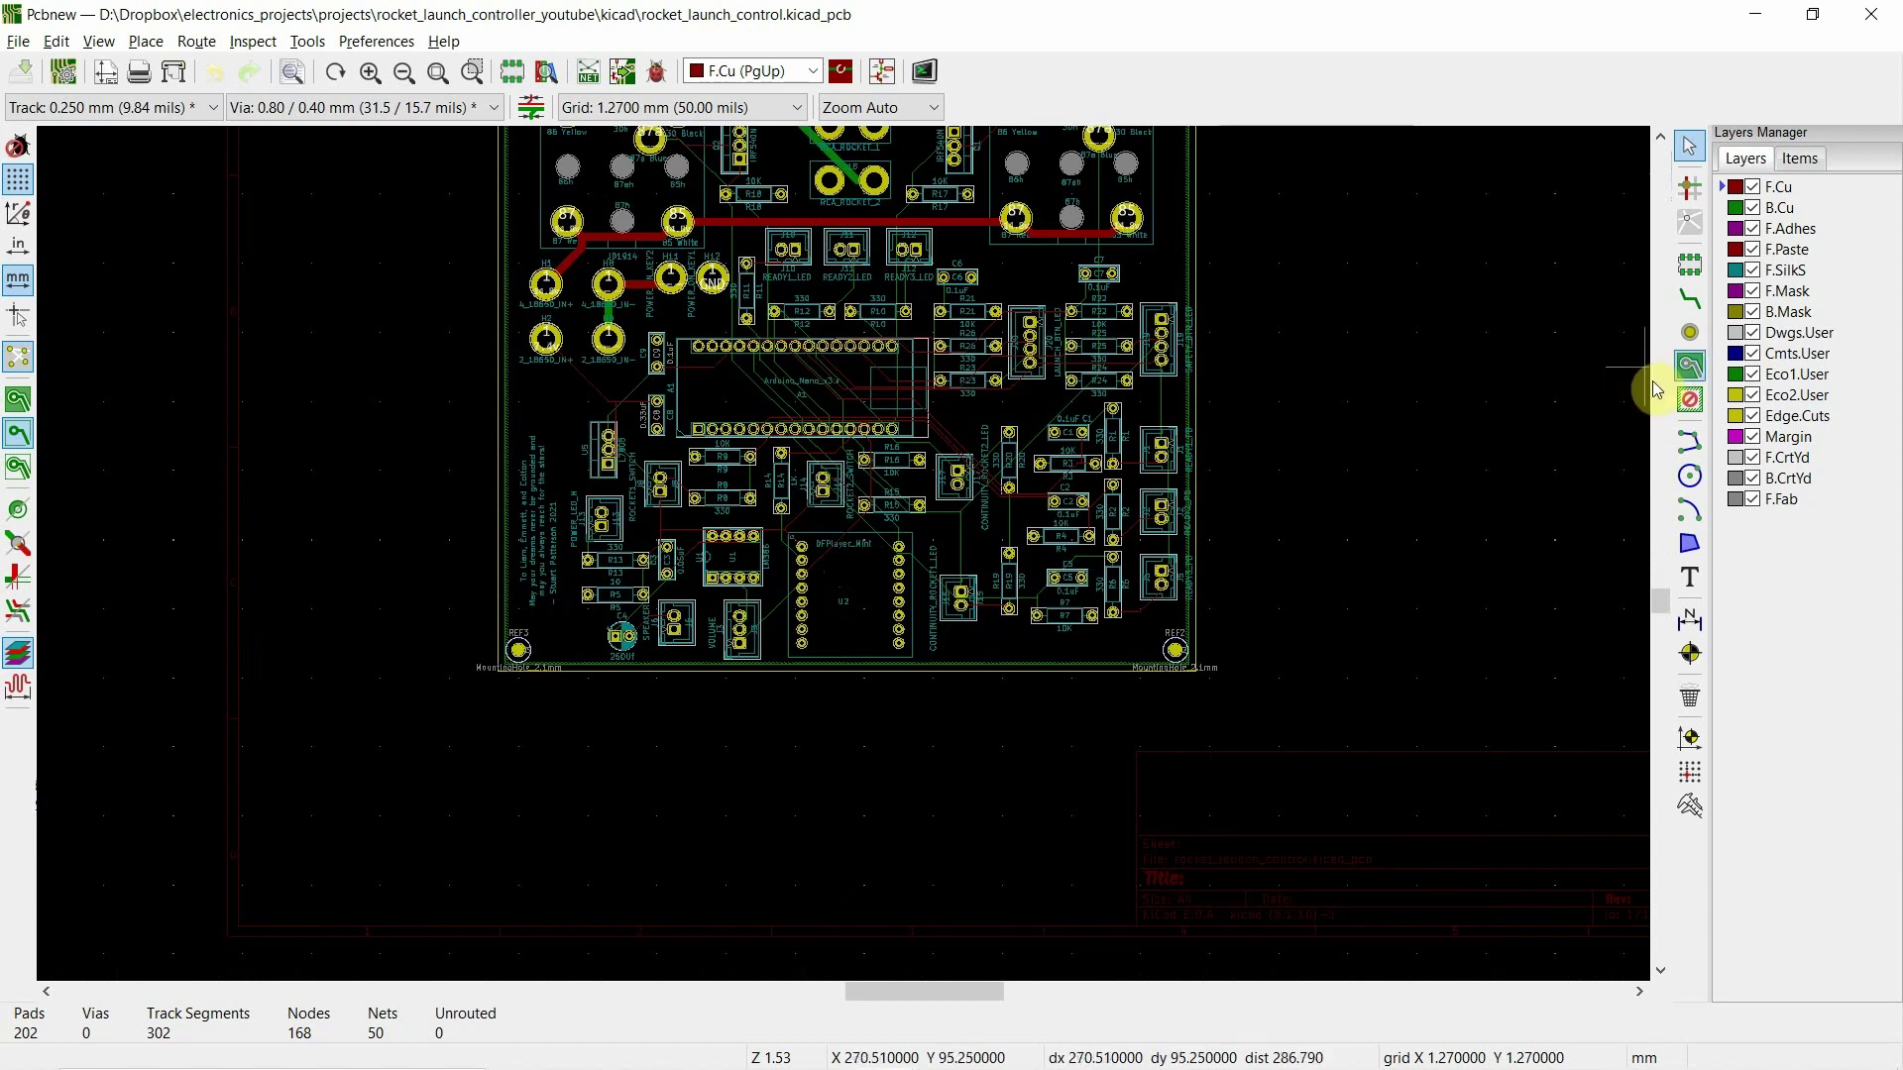
pyautogui.scroll(3, 1660, 600)
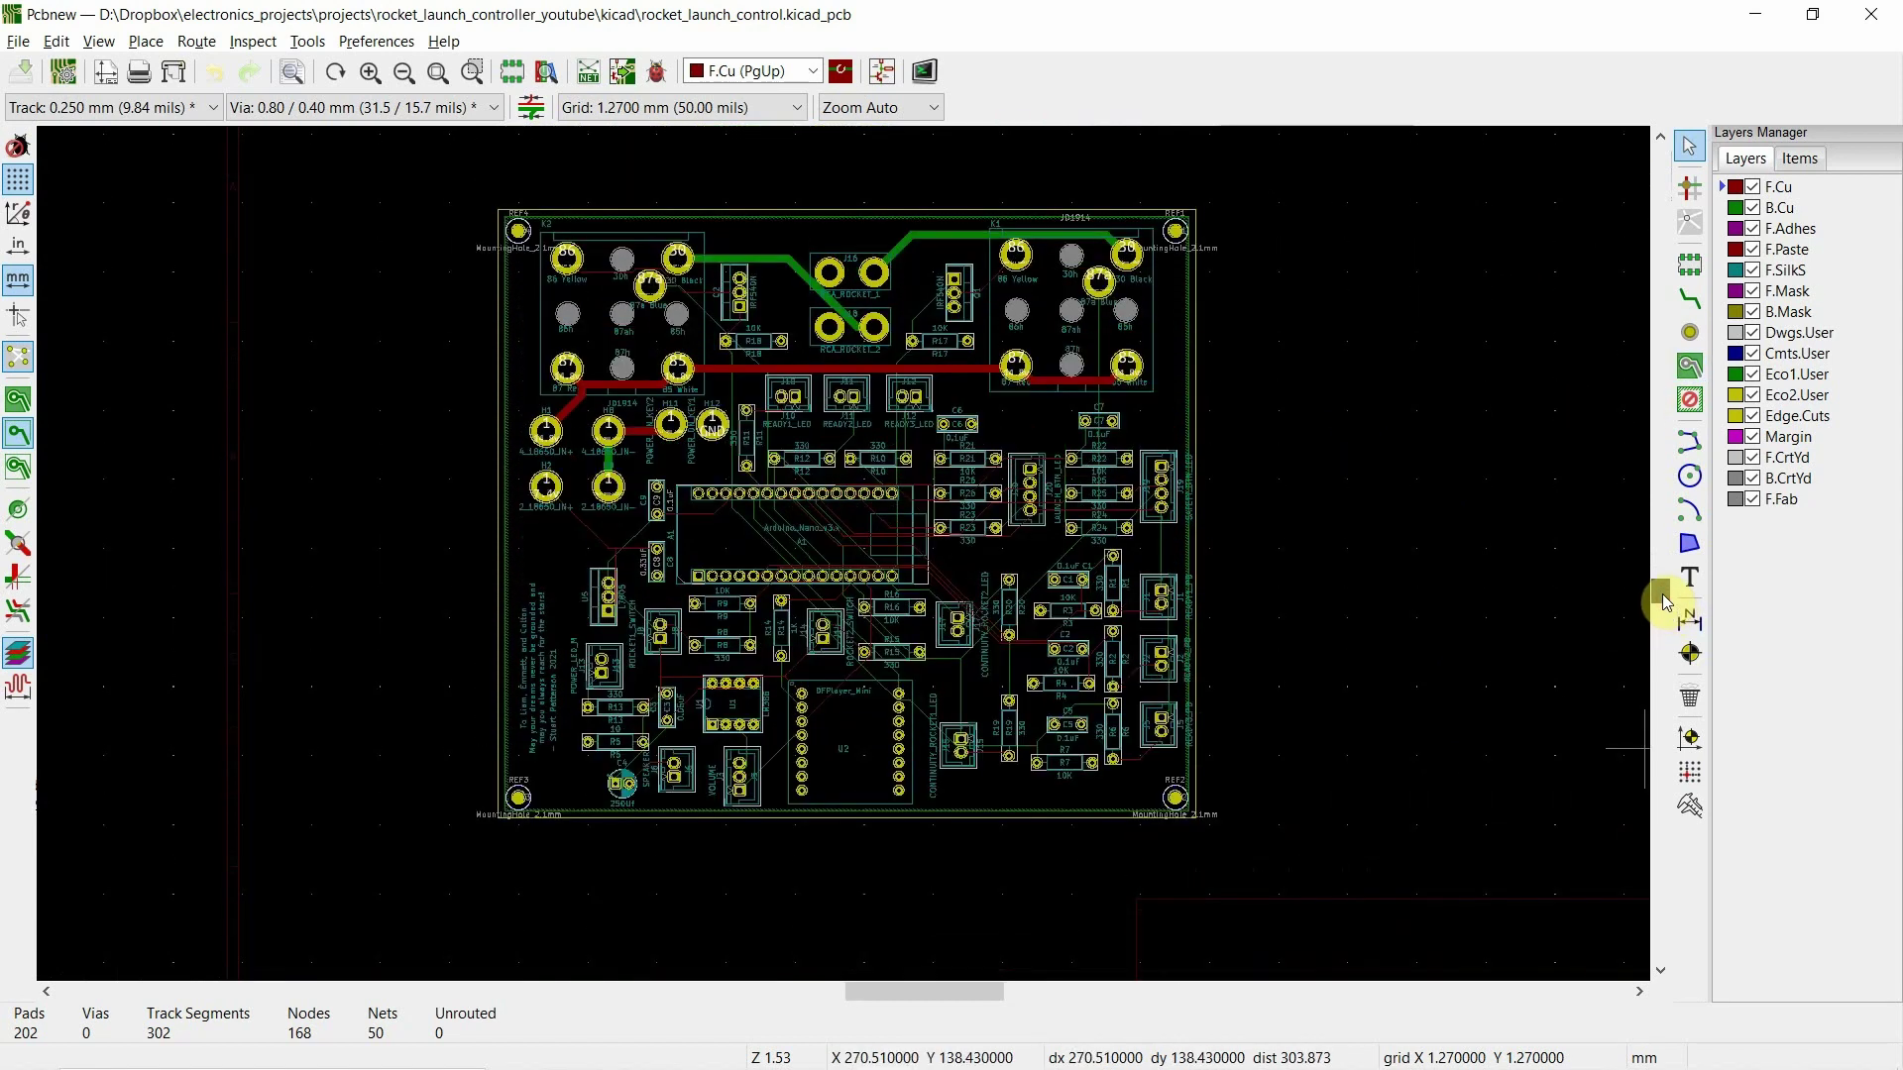
pyautogui.scroll(1, 804, 545)
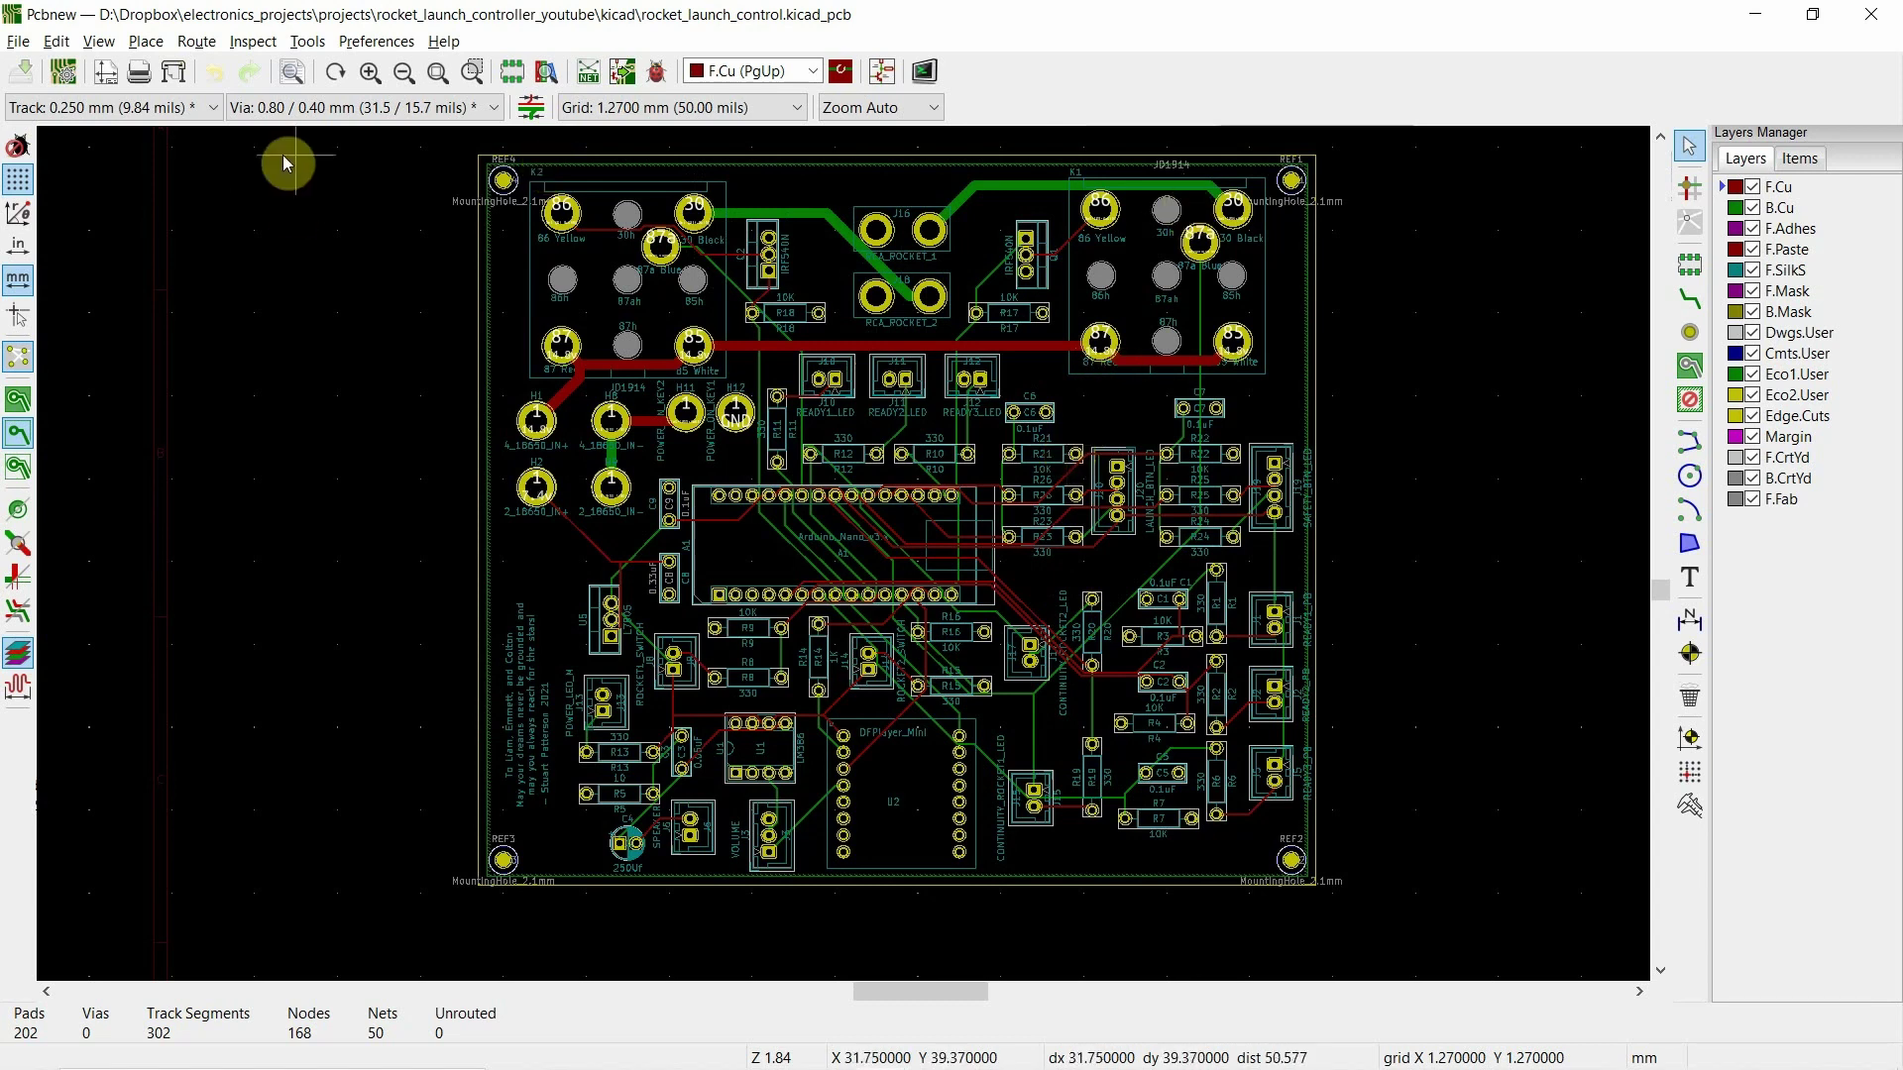
# Step: Open the board in the 3D Viewer with raytracing turned off
pyautogui.click(114, 45)
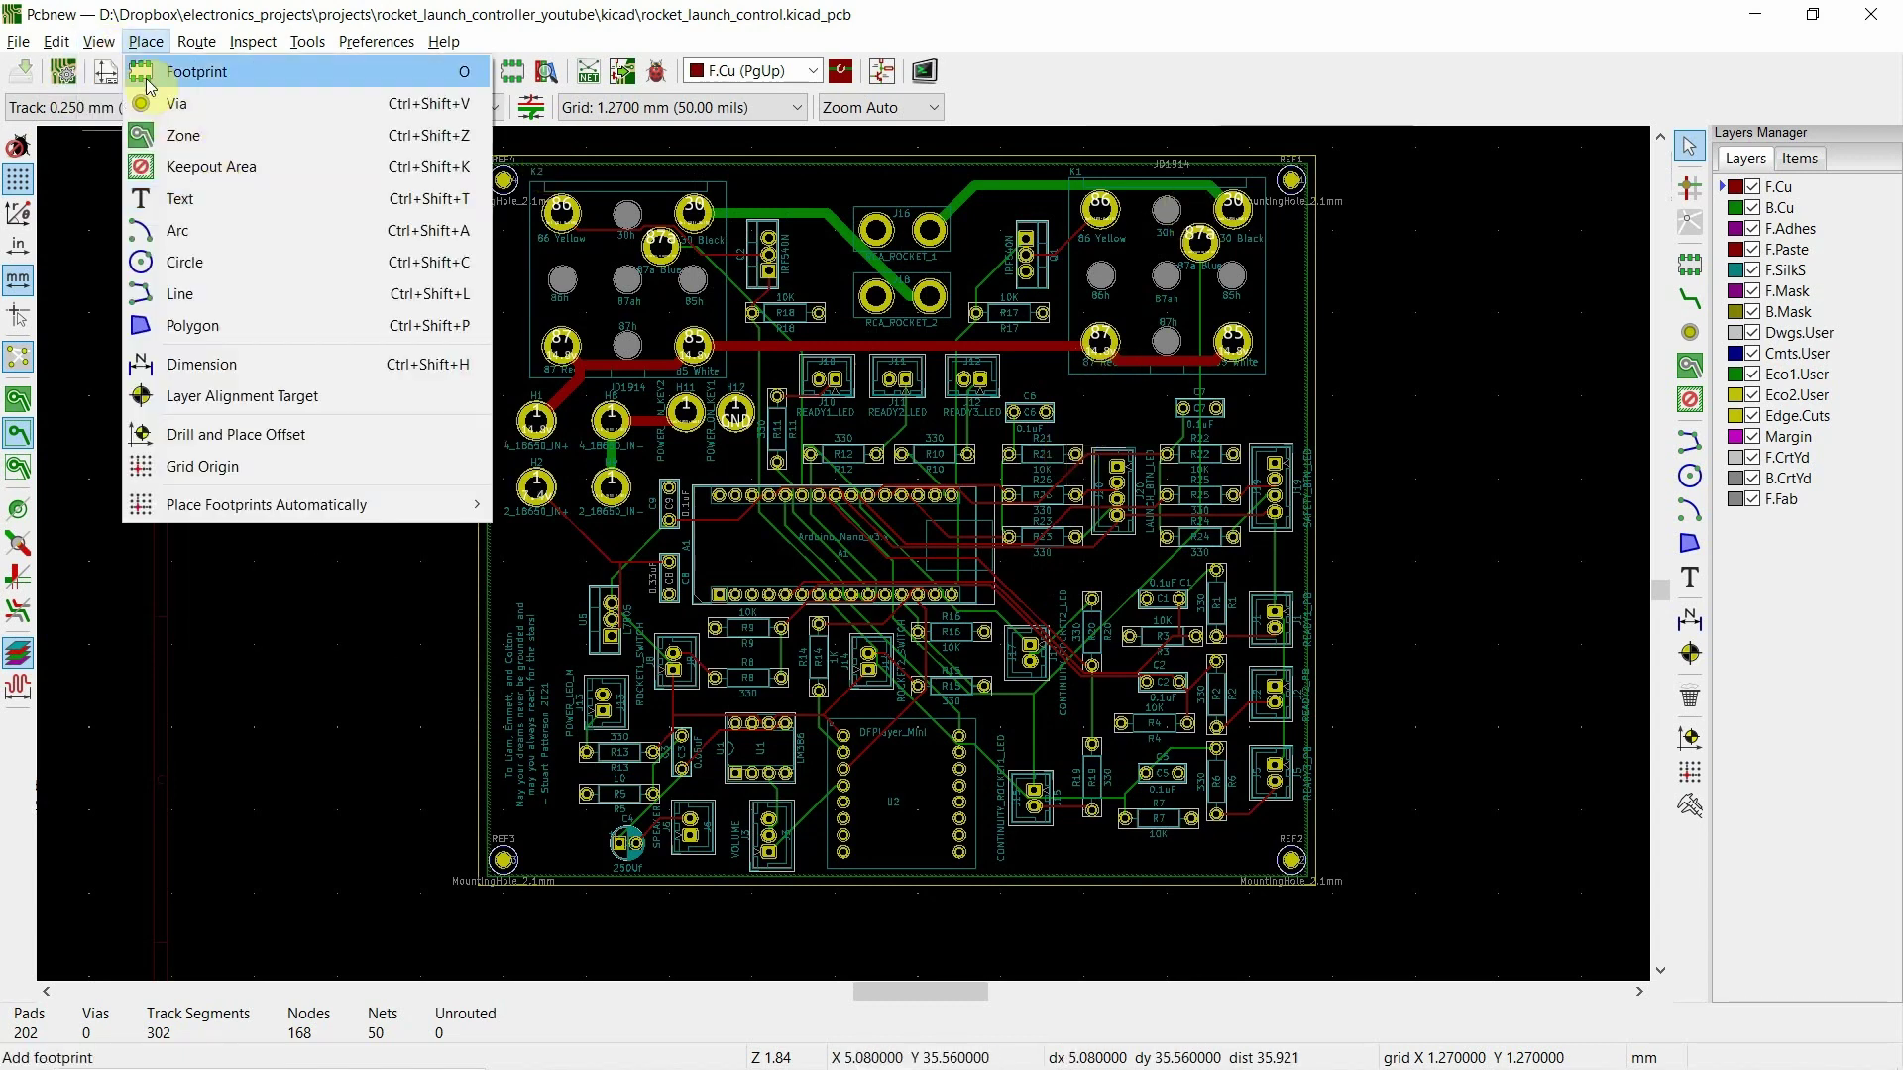
pyautogui.click(156, 169)
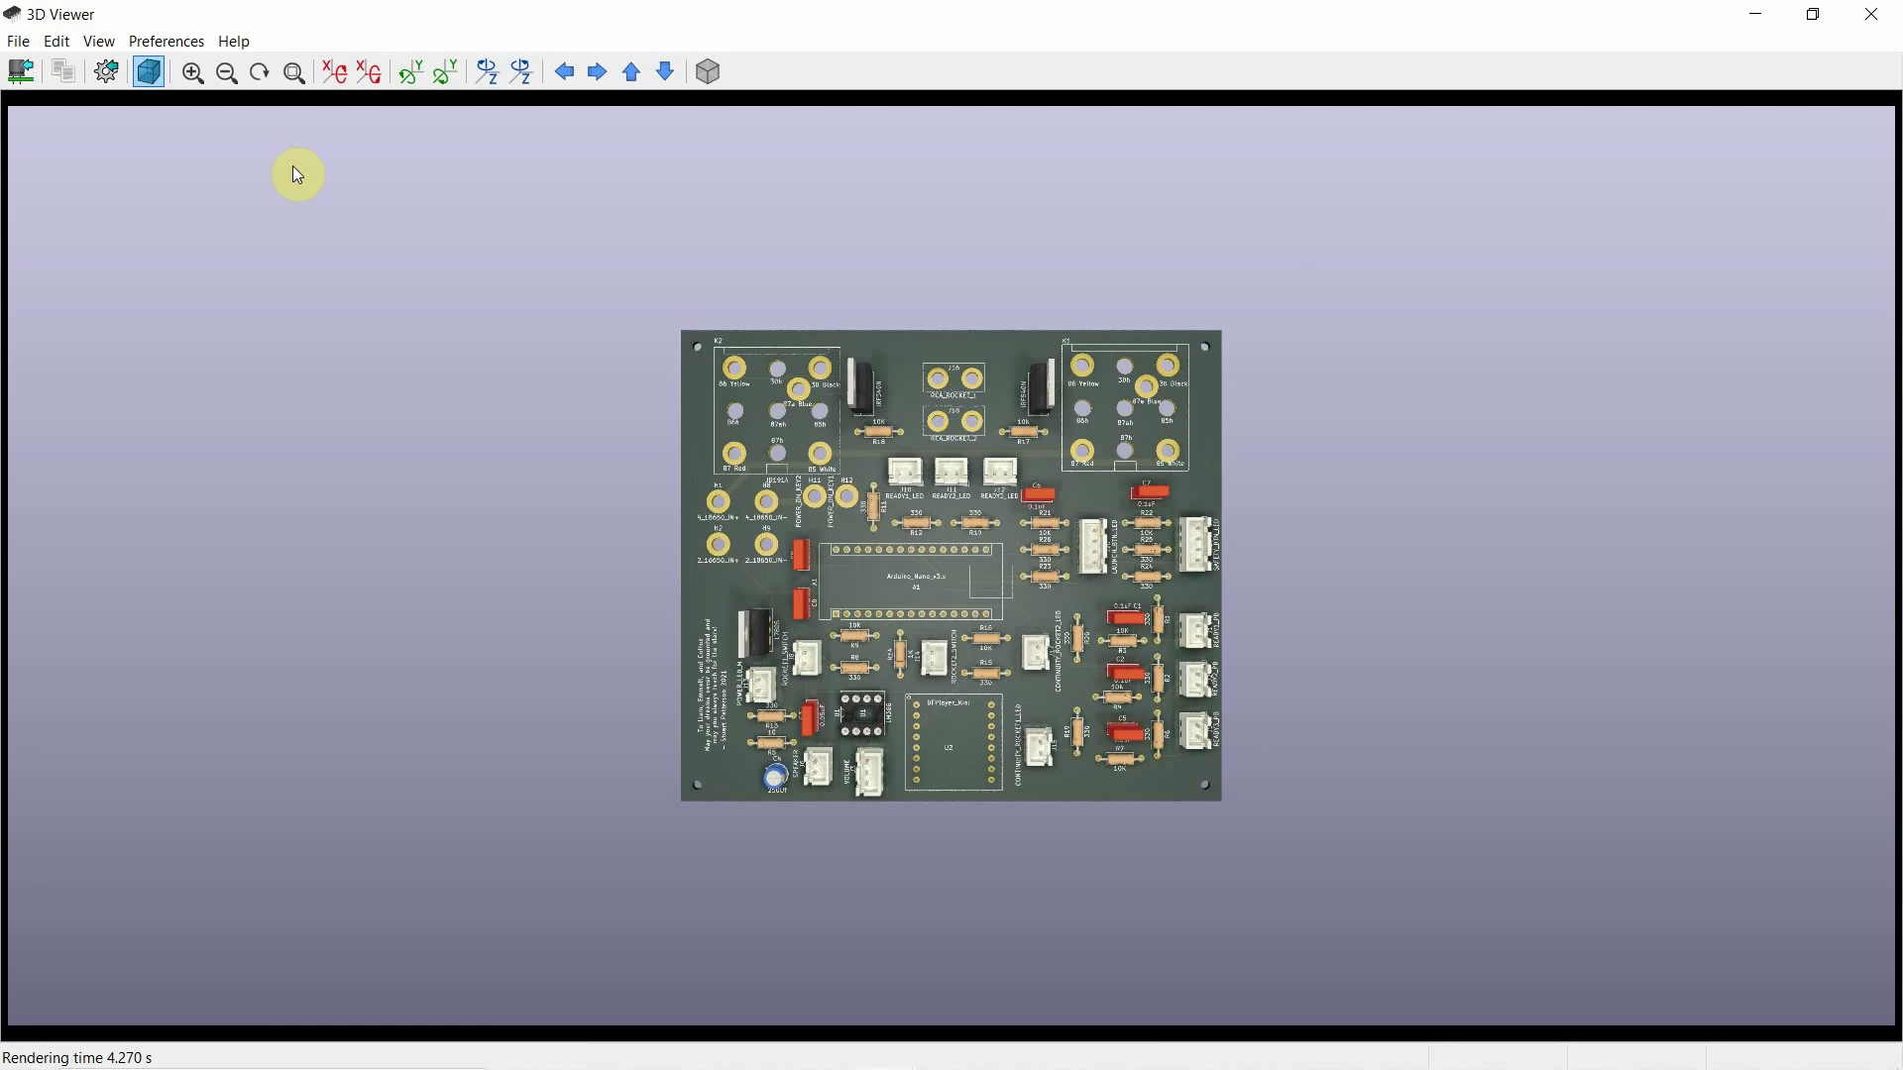
pyautogui.click(149, 71)
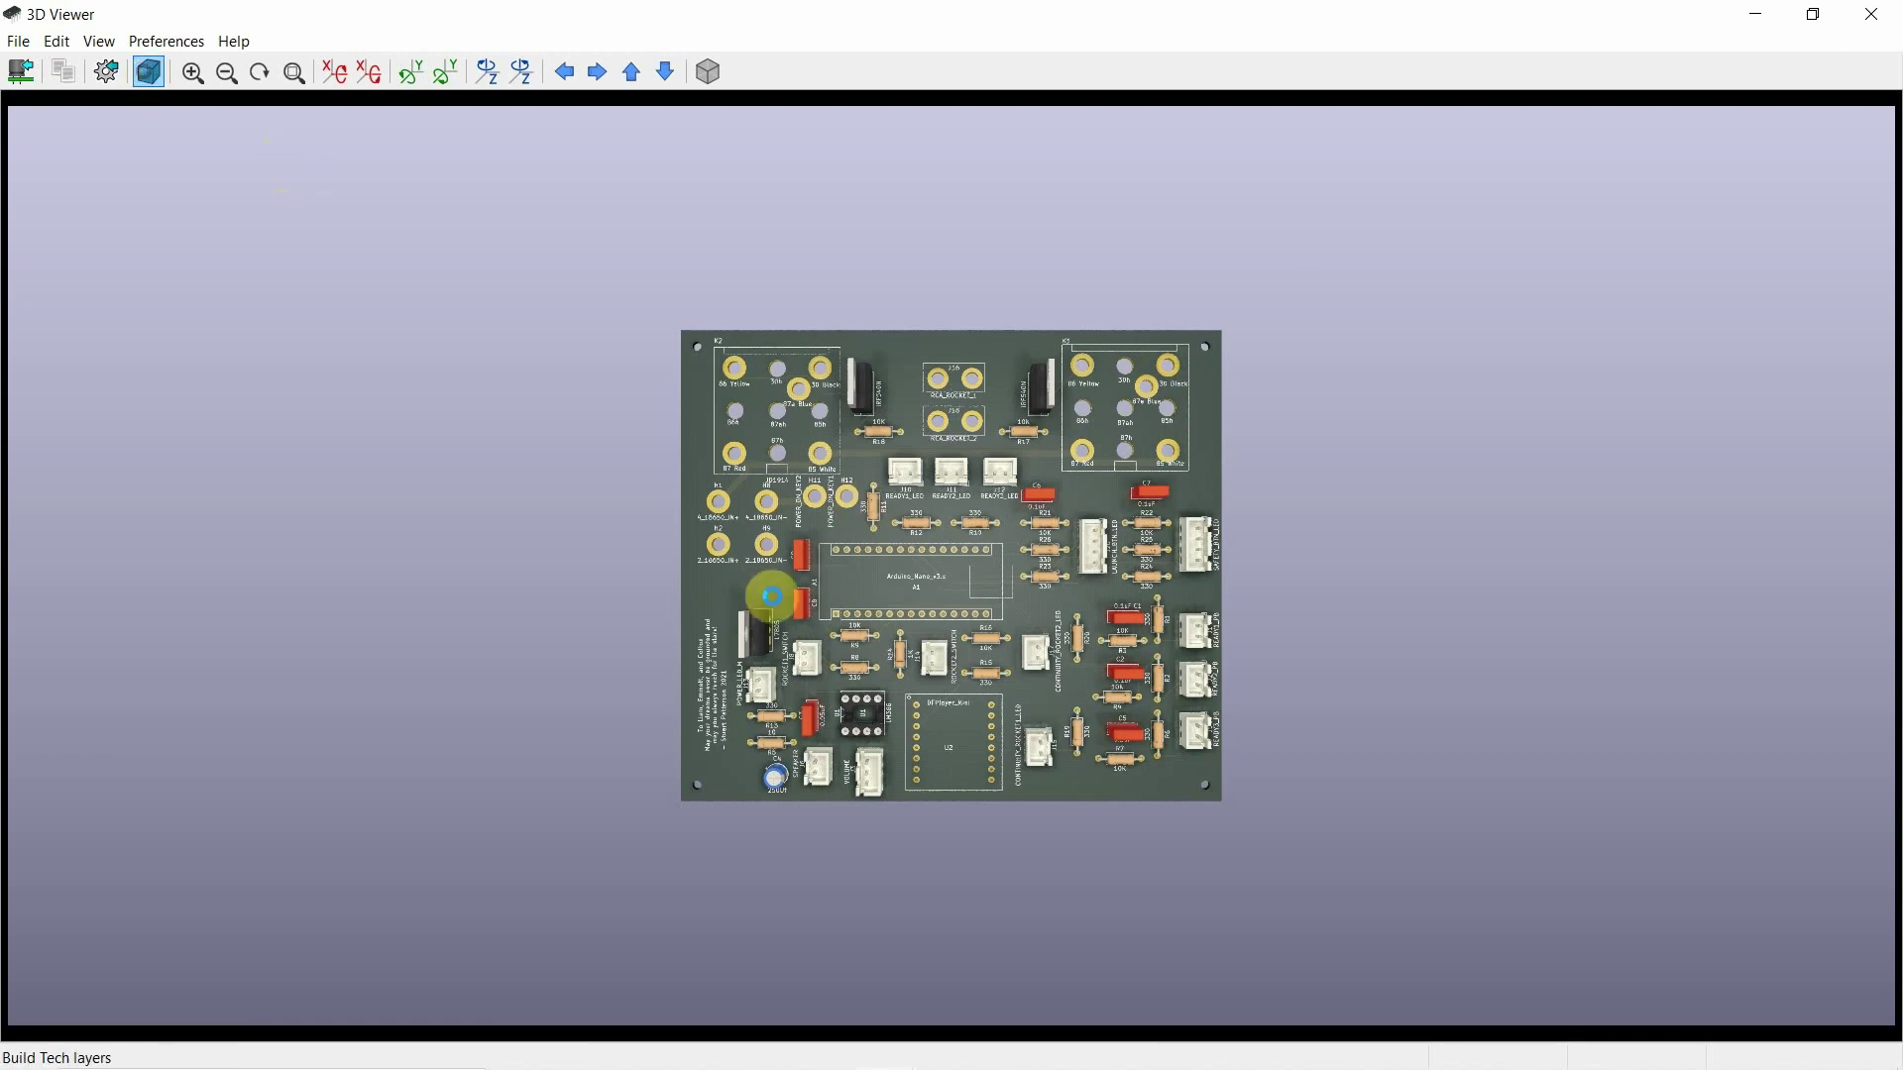
# Step: Orbit the 3D render to inspect the board's top and underside, then close the viewer
pyautogui.scroll(5, 994, 654)
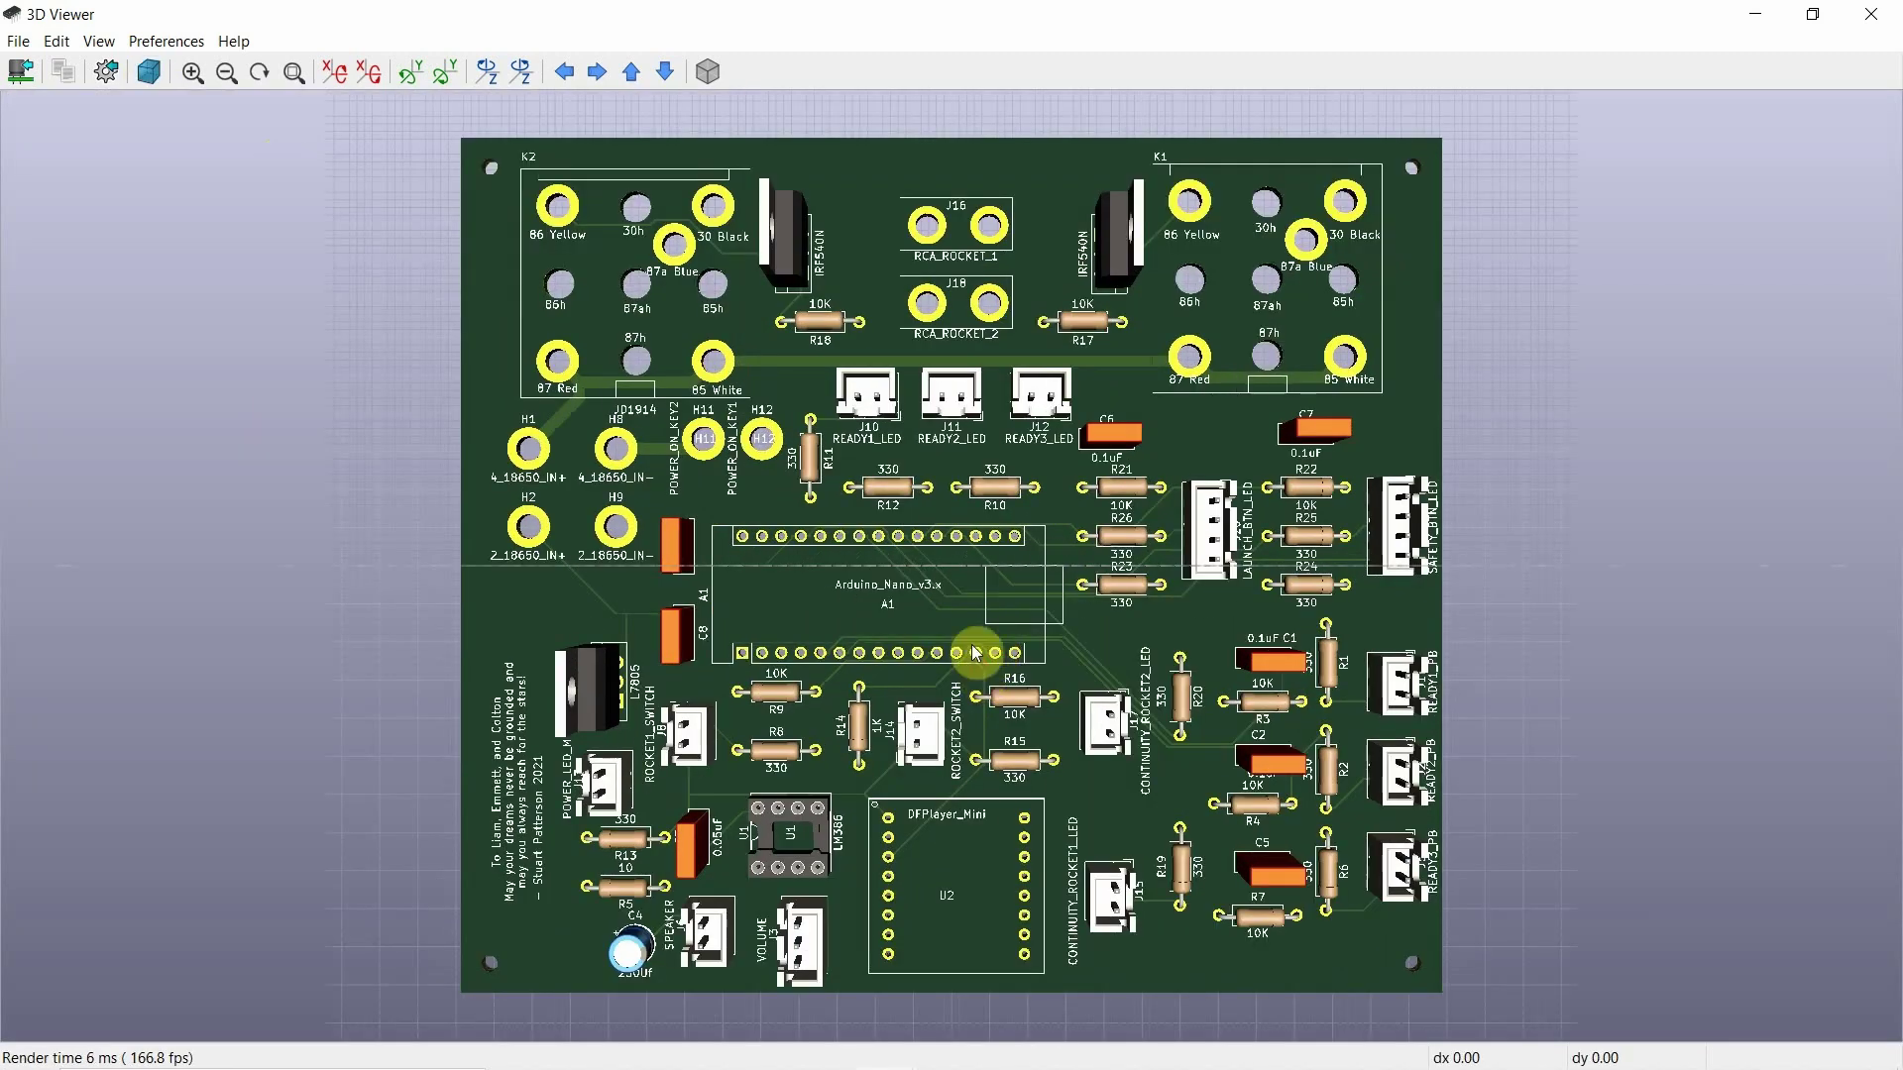
pyautogui.moveTo(991, 655); pyautogui.dragTo(785, 595)
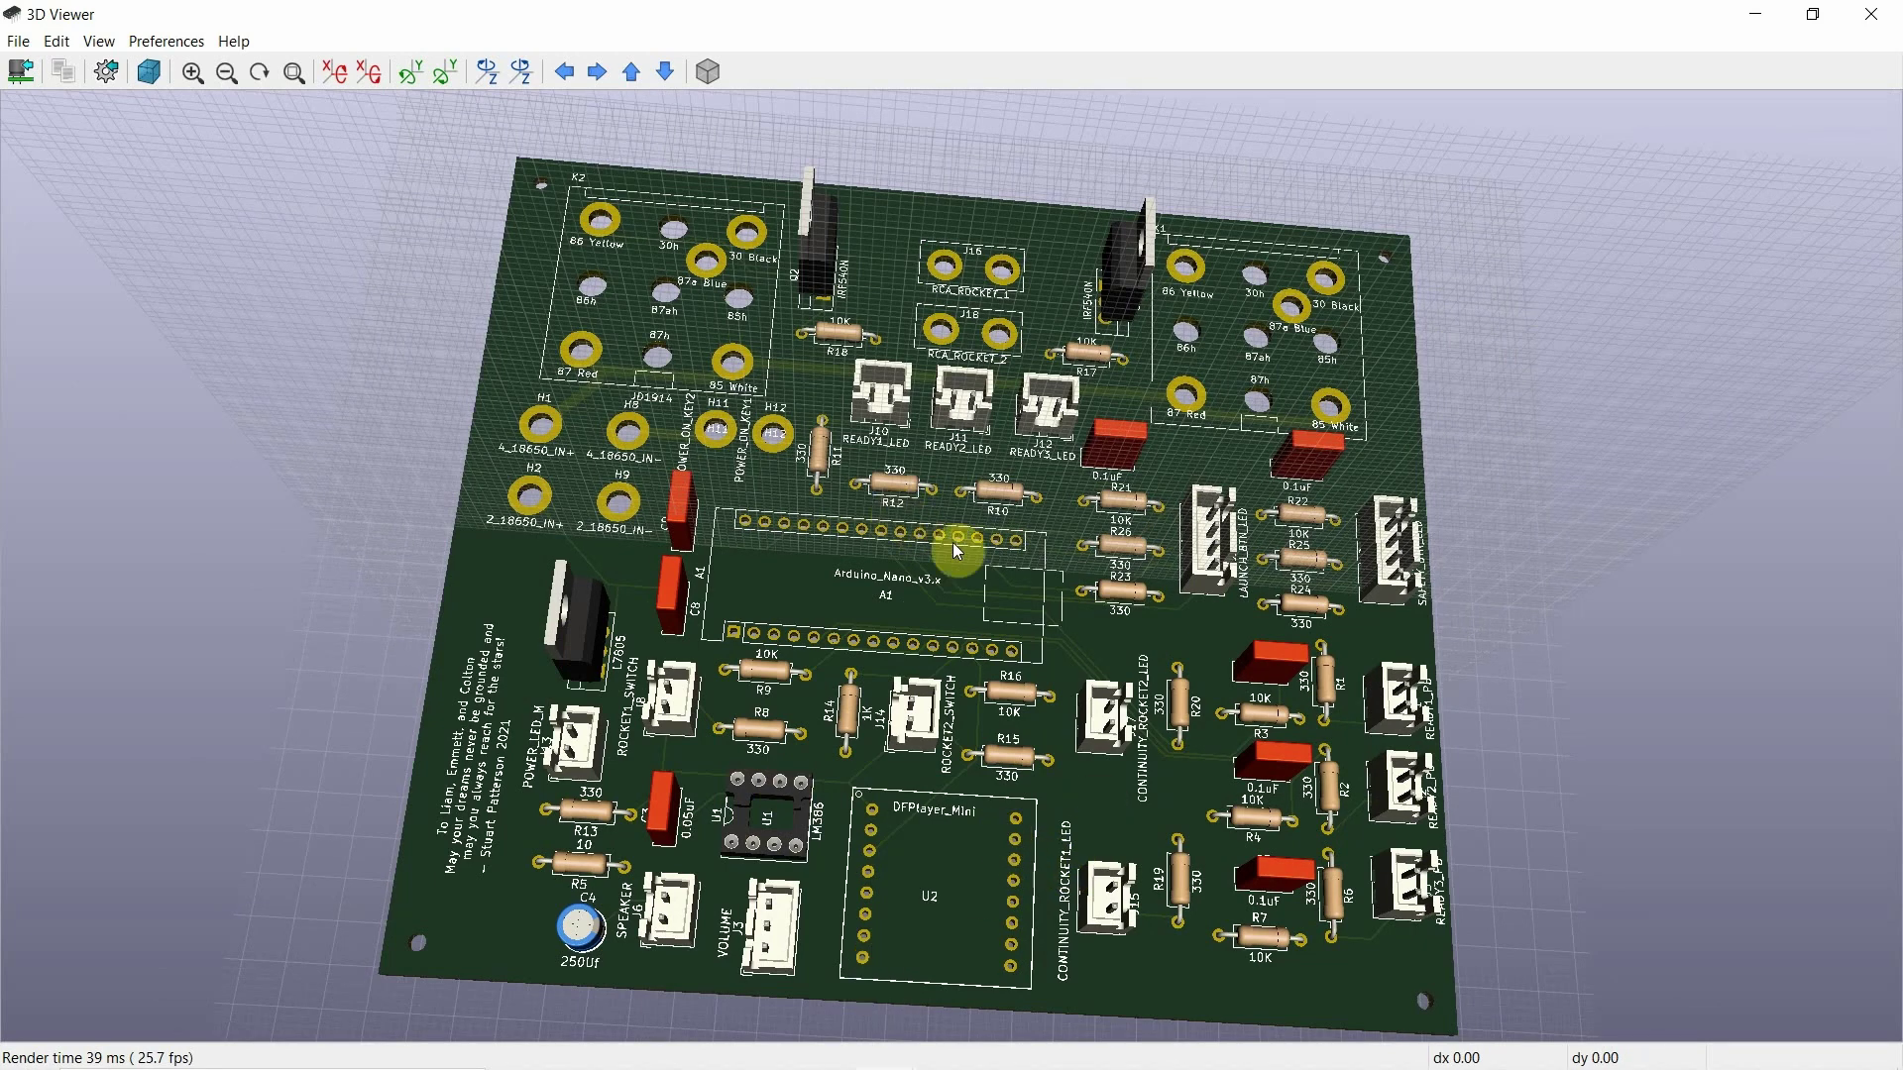
pyautogui.moveTo(783, 885); pyautogui.dragTo(1254, 10)
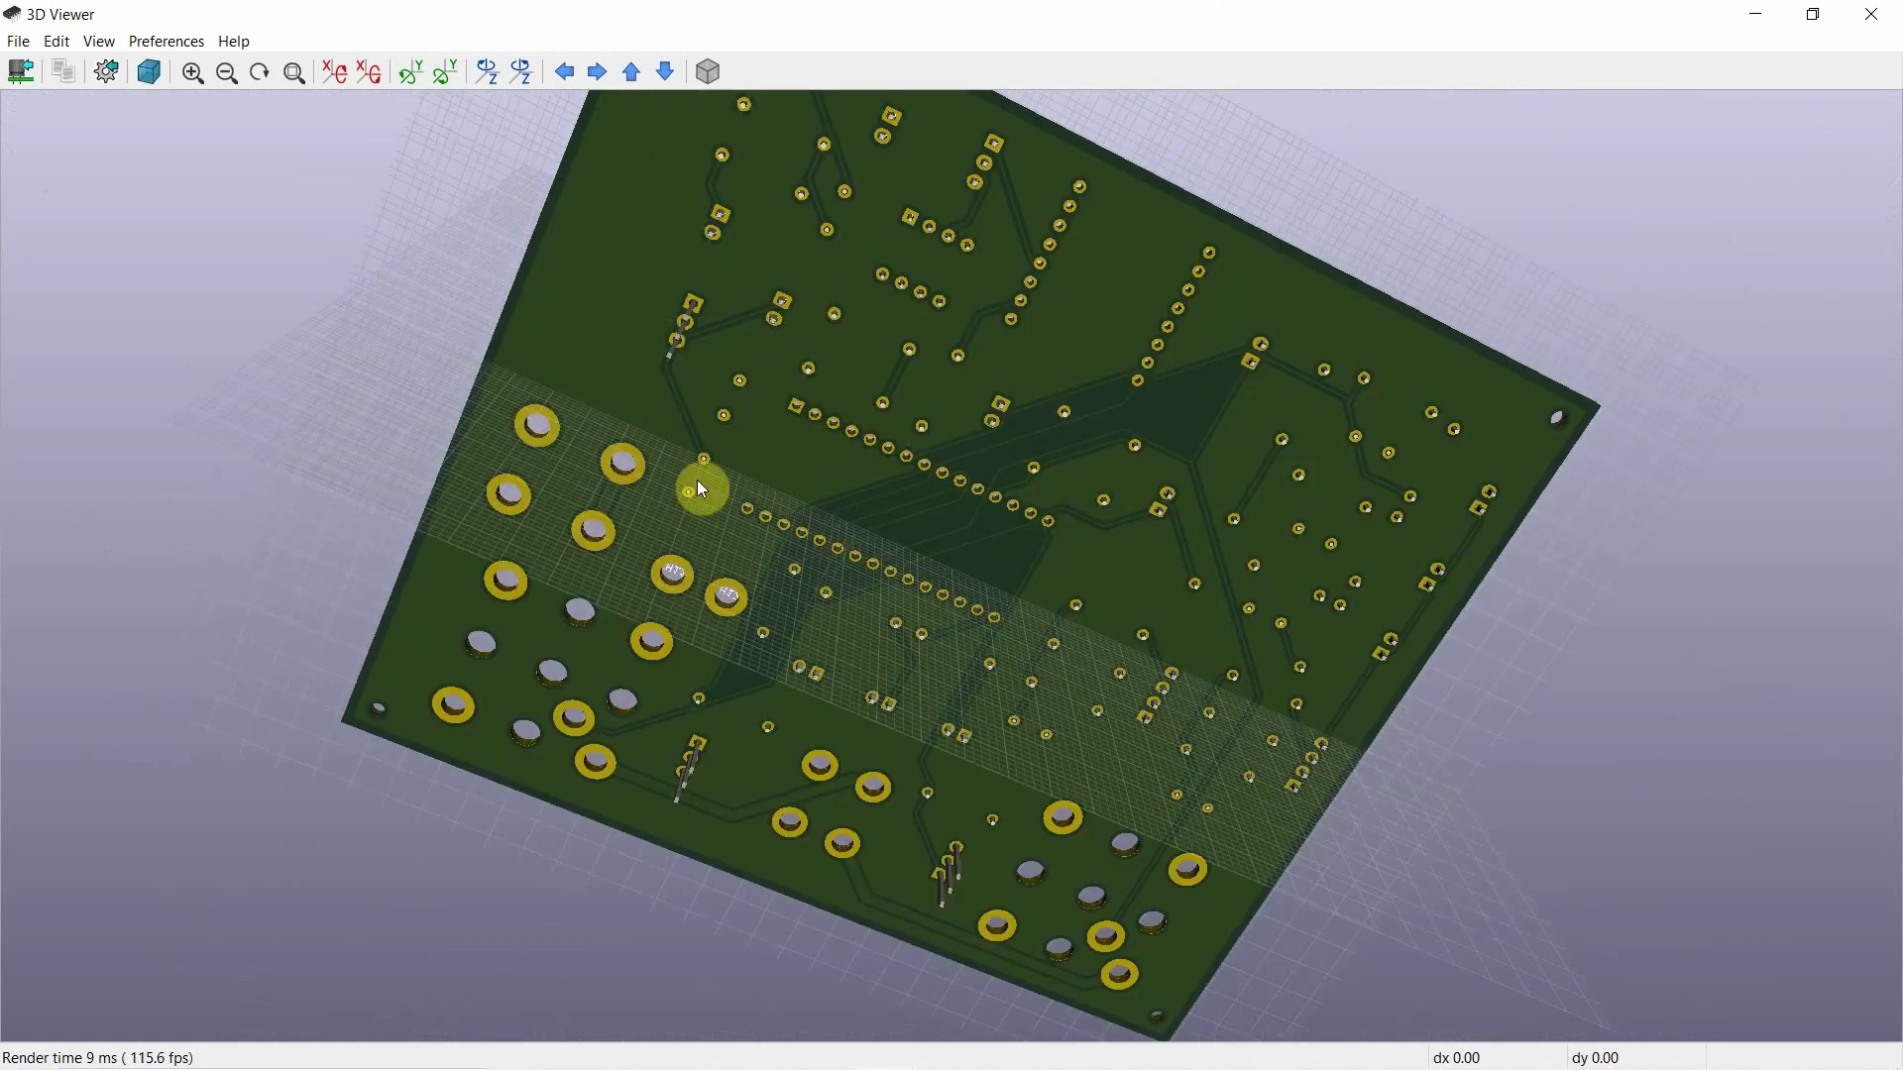
pyautogui.moveTo(1366, 544); pyautogui.dragTo(995, 918)
pyautogui.click(1888, 18)
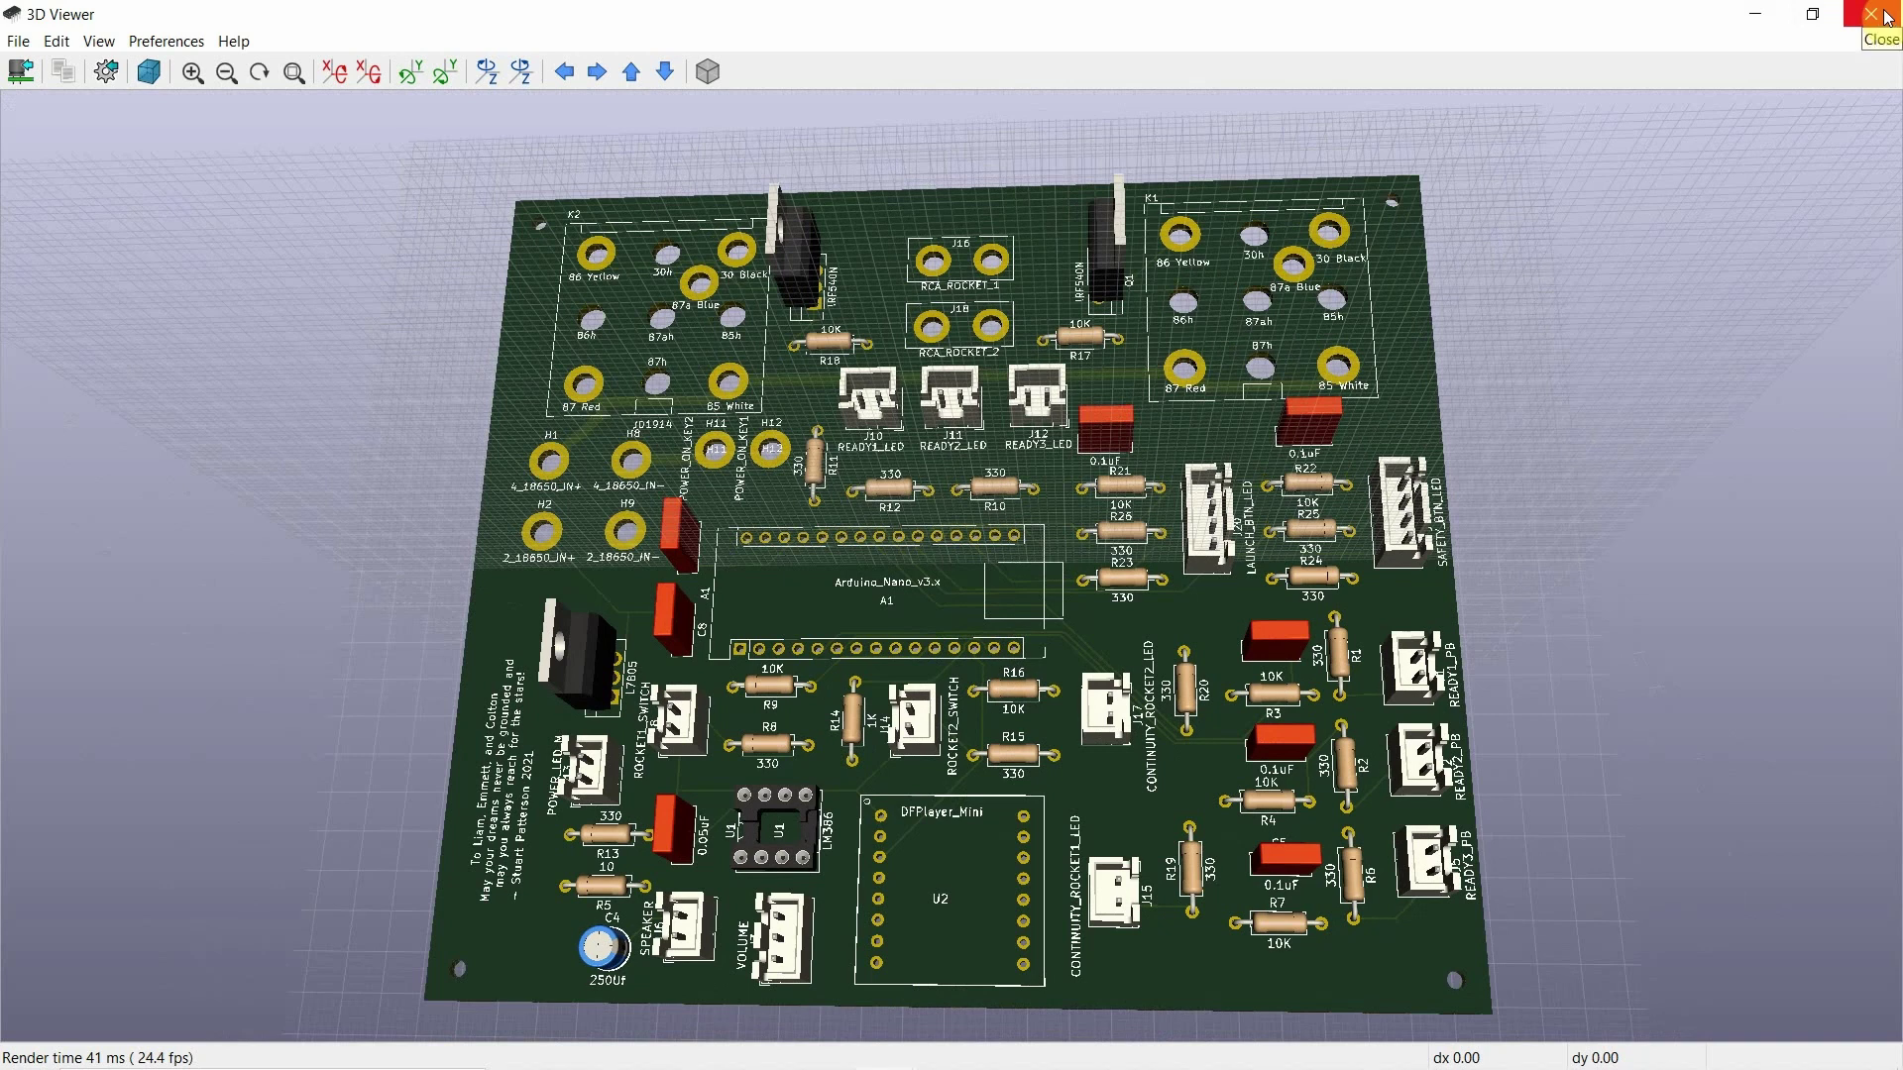
# Step: Close the 3D Viewer window to return to the routed Pcbnew layout
pyautogui.click(1887, 17)
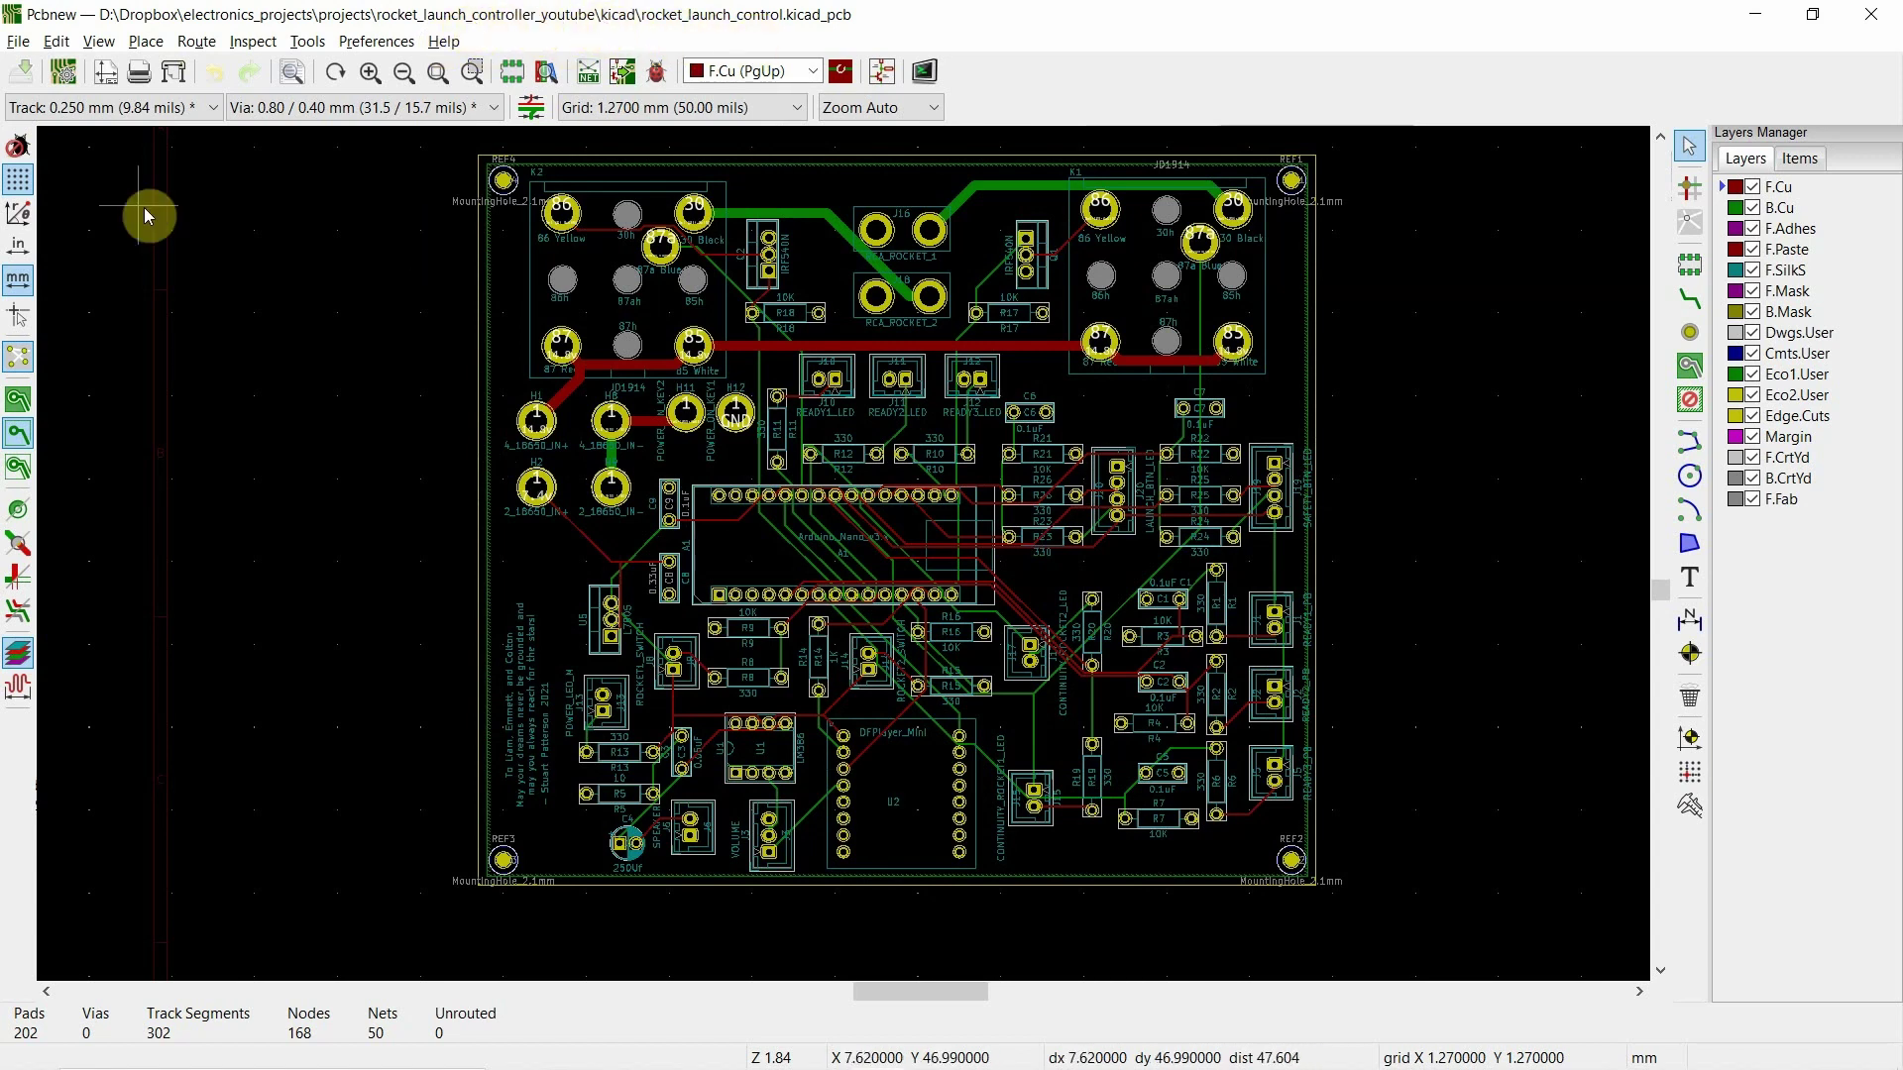
# Step: Delete all tracks with Global Deletions, leaving 83 unrouted connections
pyautogui.click(21, 45)
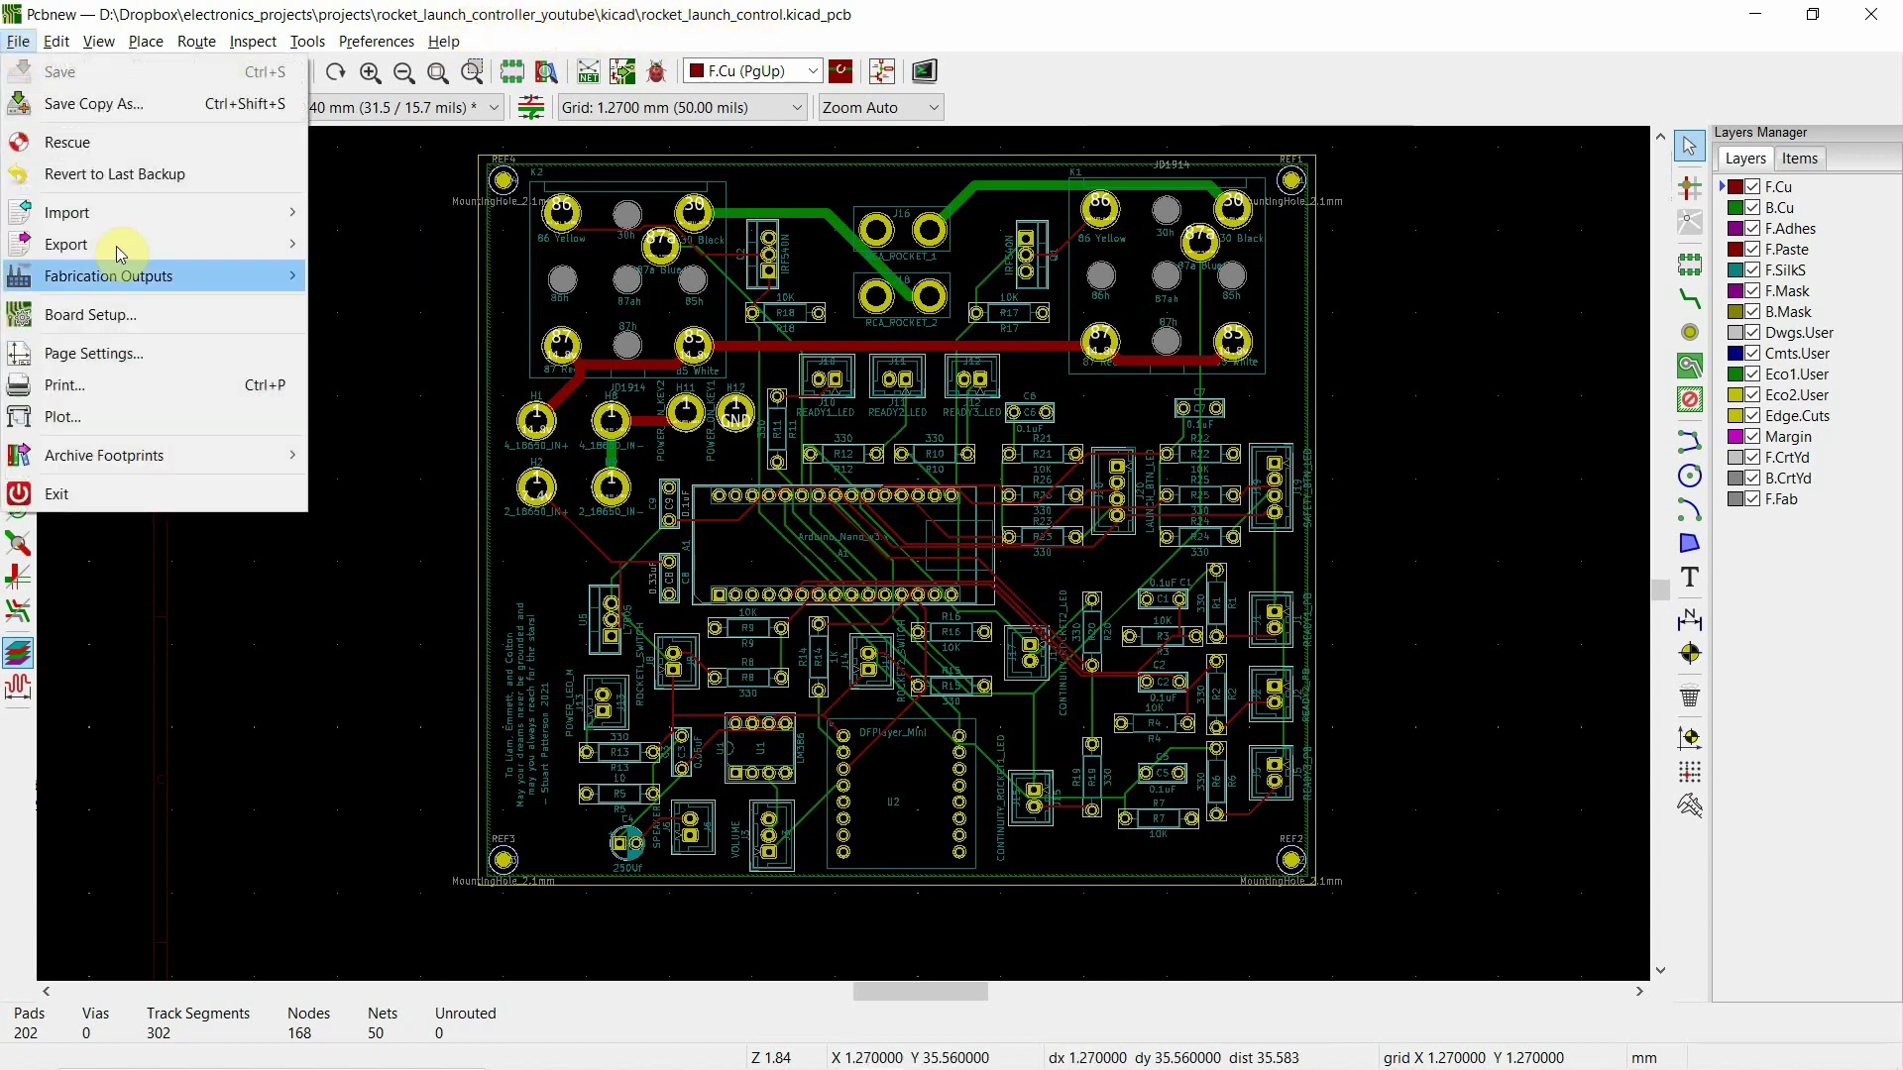
pyautogui.click(56, 41)
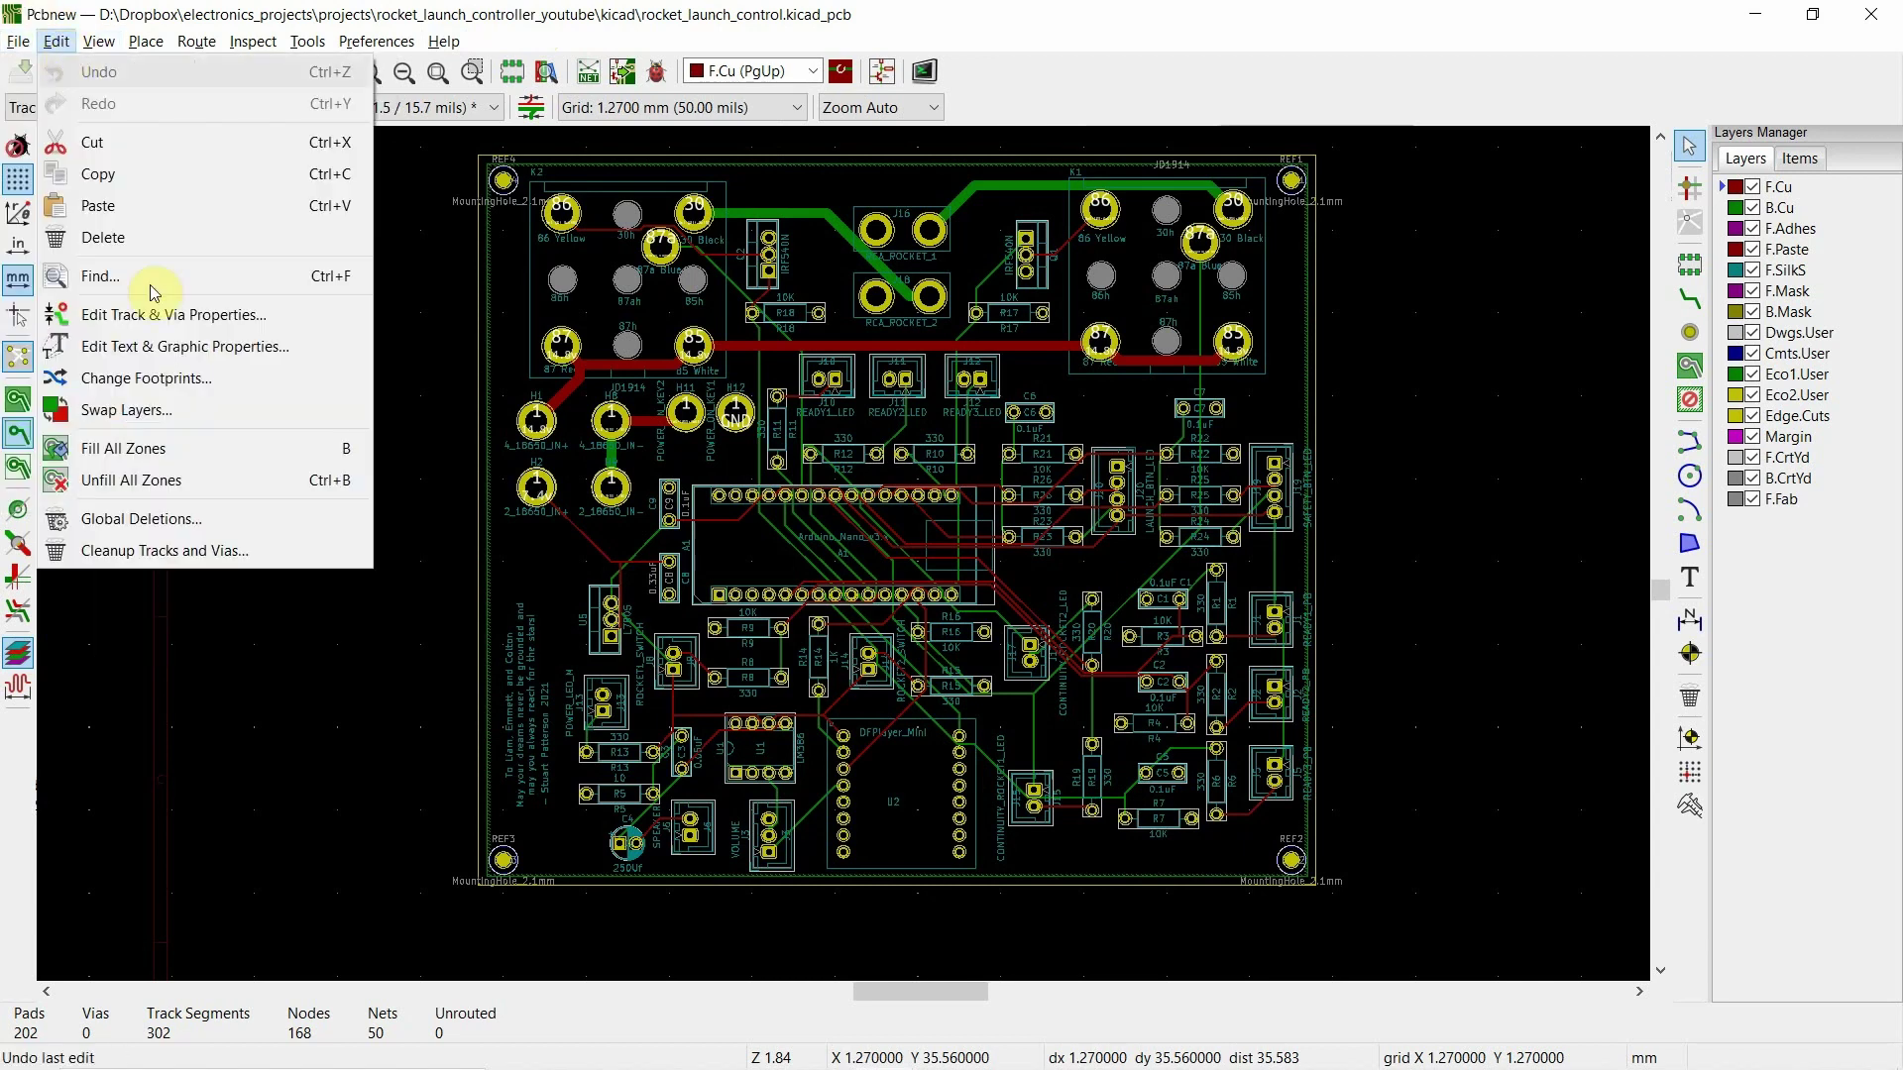
pyautogui.click(251, 505)
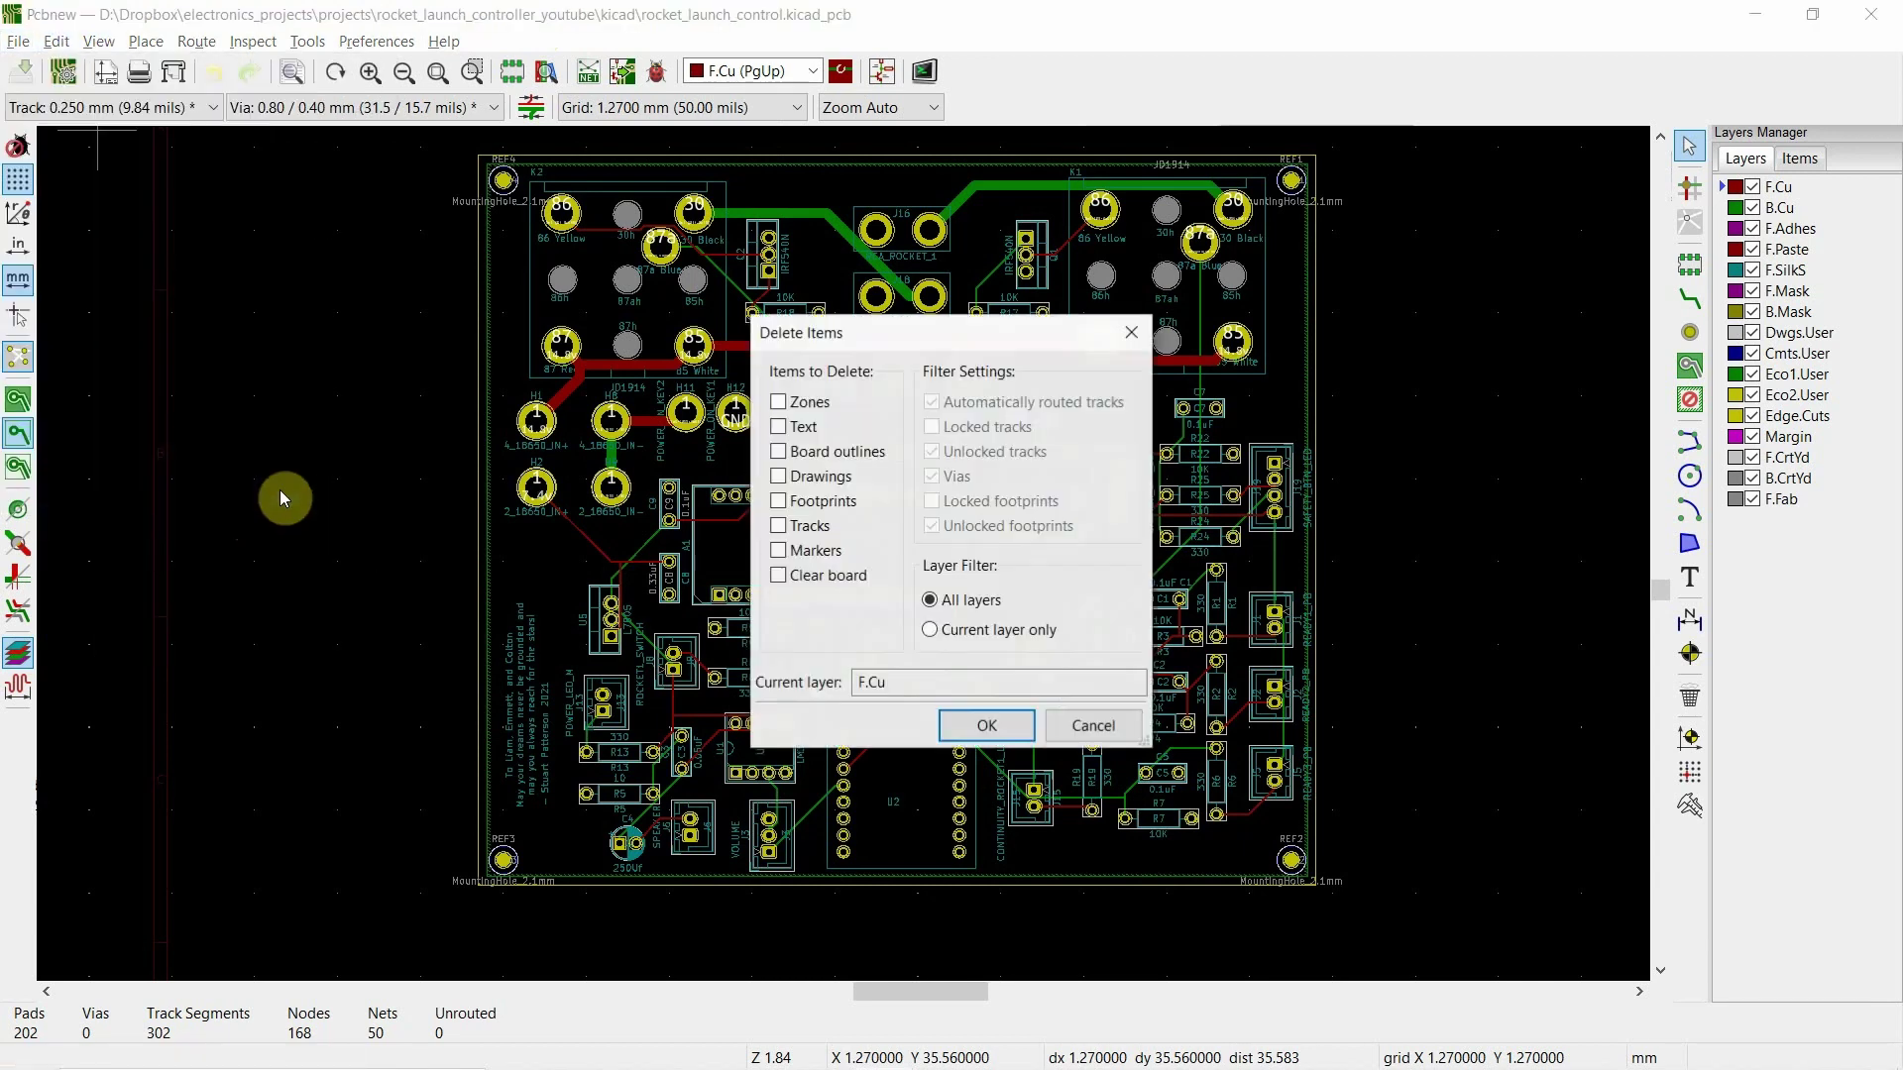
pyautogui.click(815, 532)
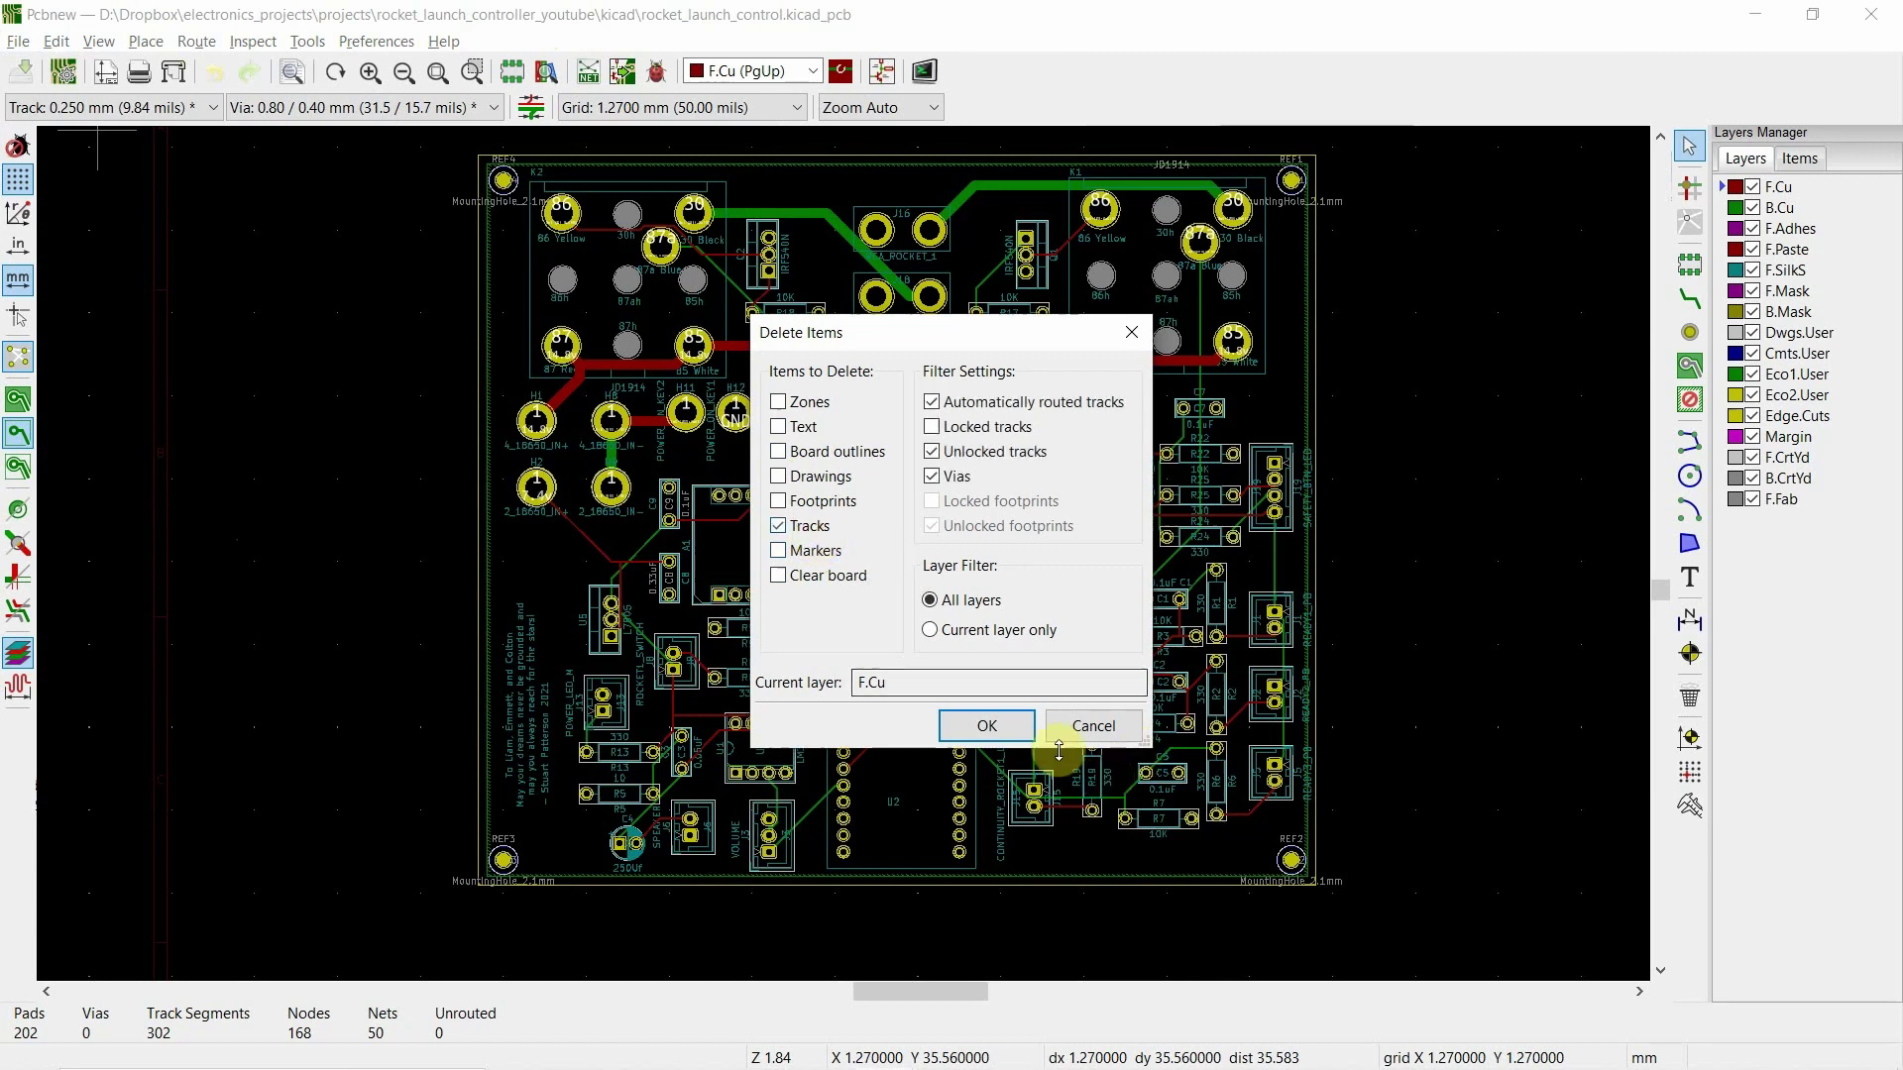
pyautogui.click(1001, 734)
pyautogui.click(1021, 546)
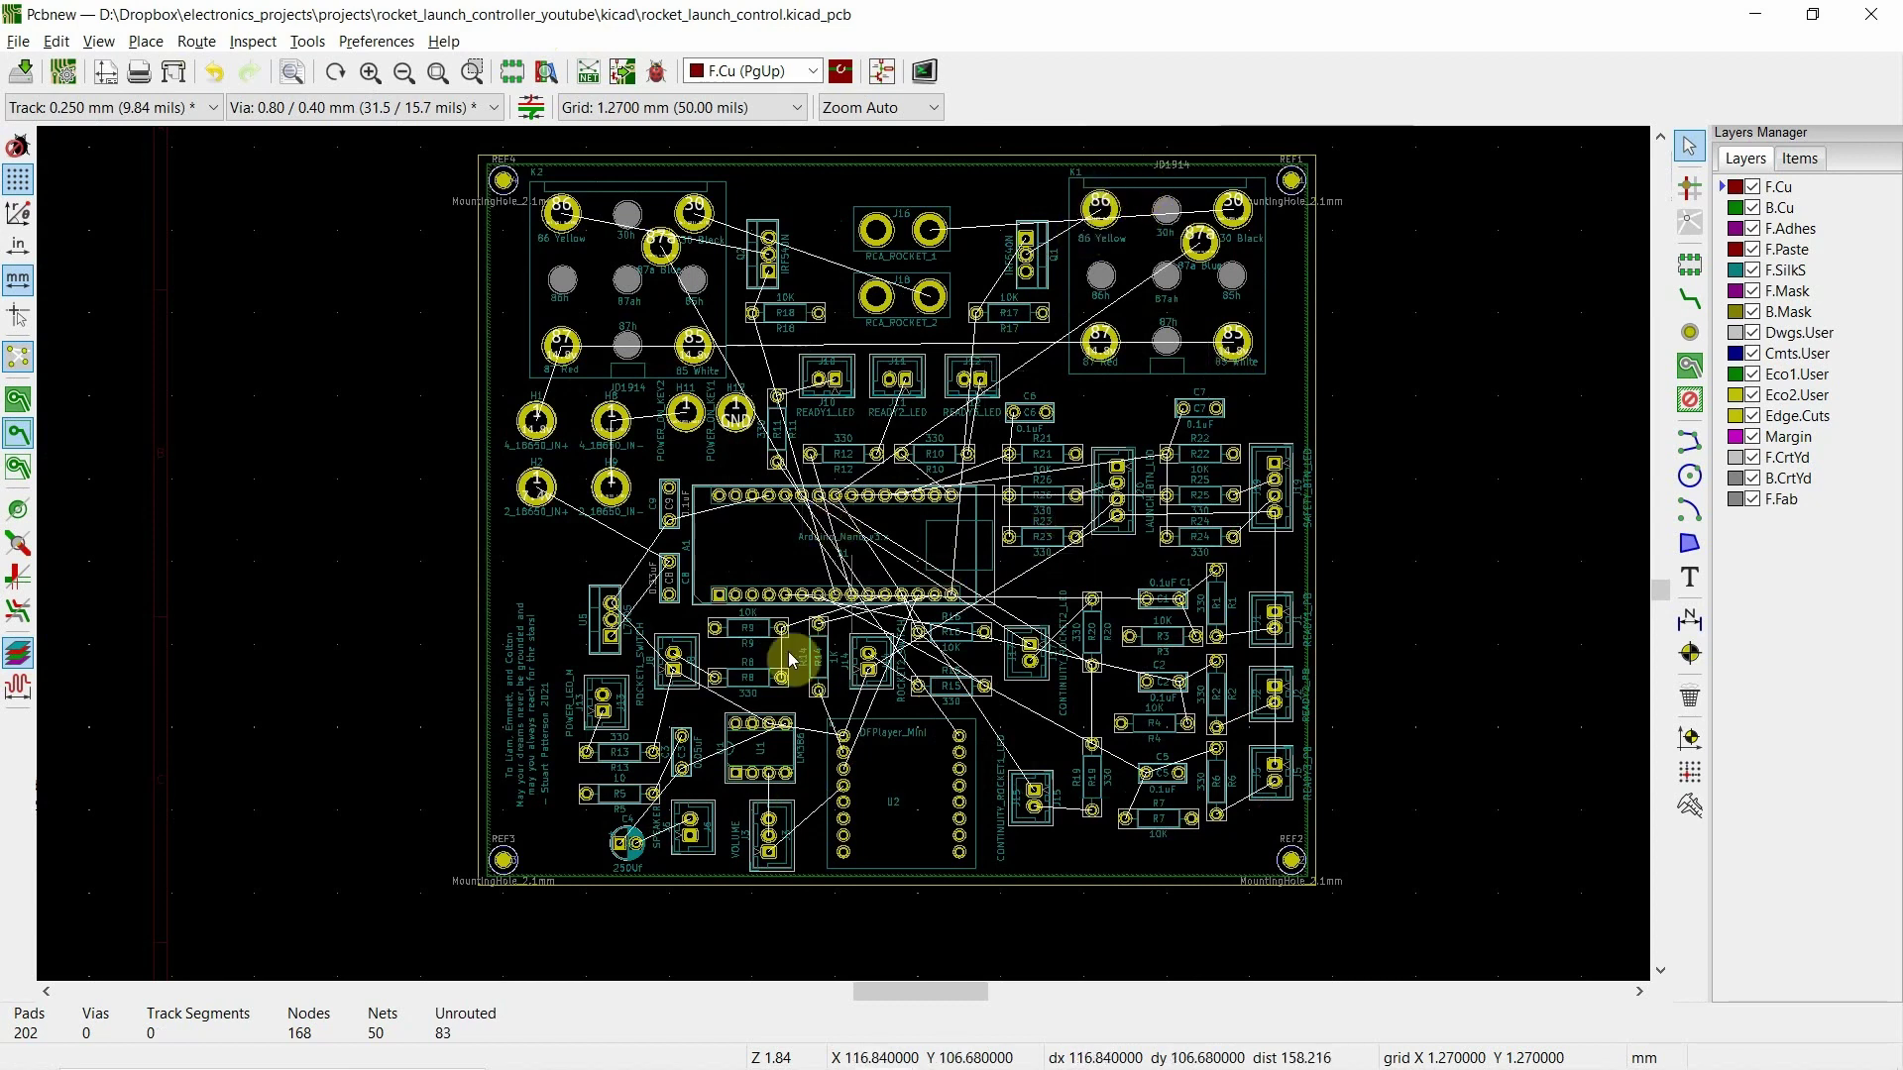
# Step: Move the Arduino Nano A1 footprint slightly lower on the board
pyautogui.click(739, 503)
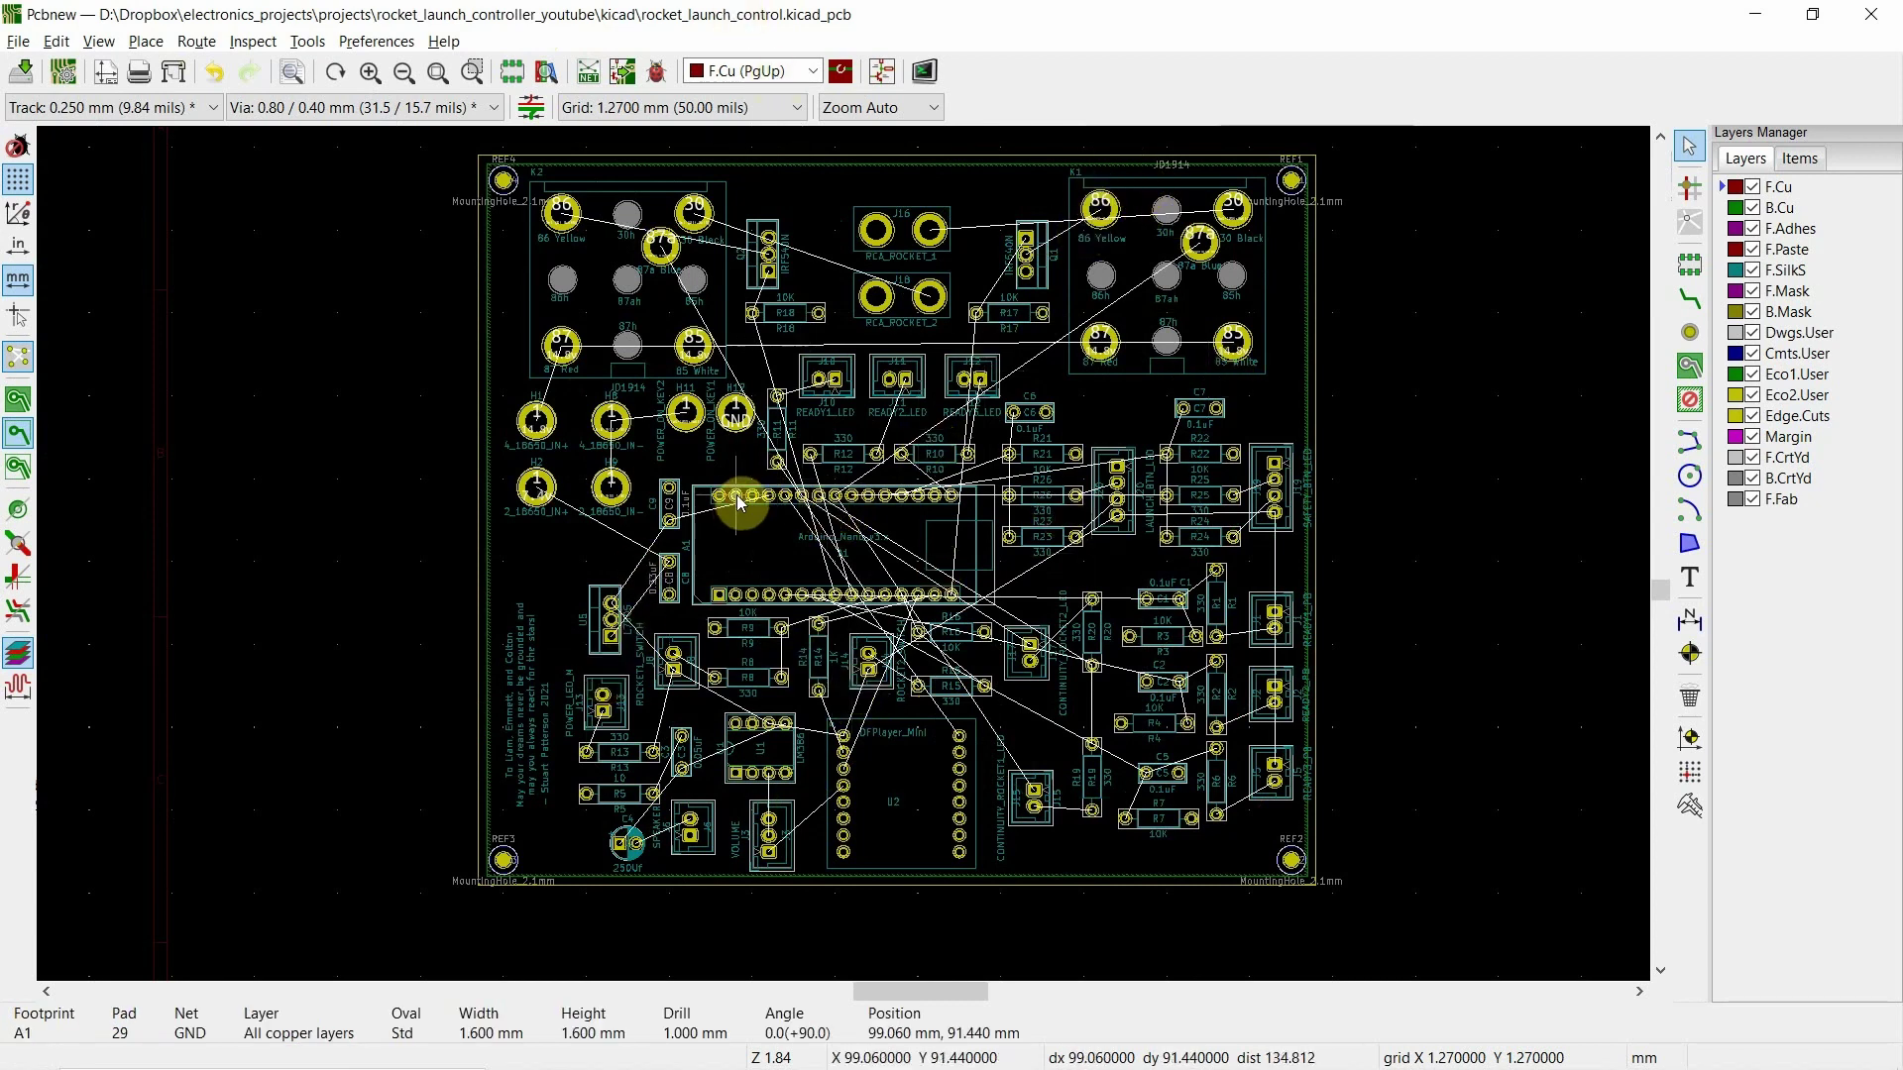
pyautogui.press('m')
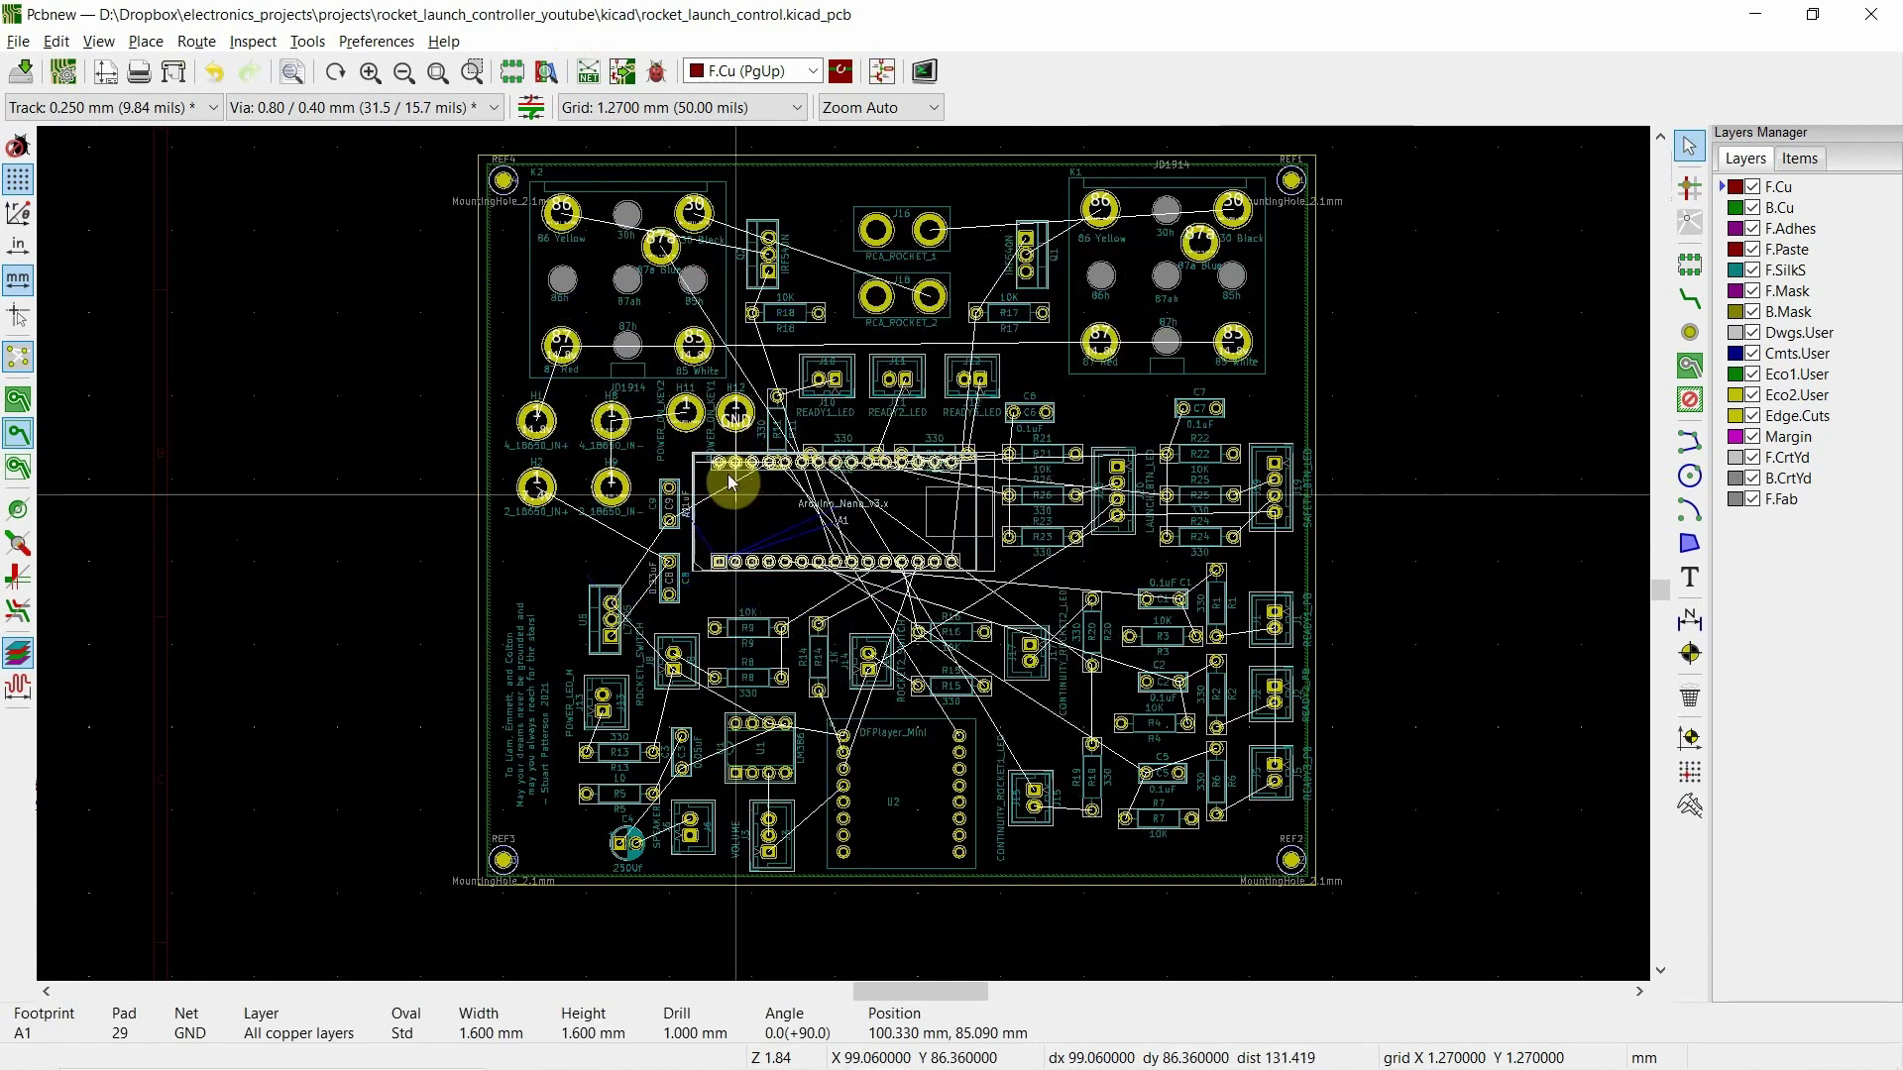
pyautogui.click(738, 499)
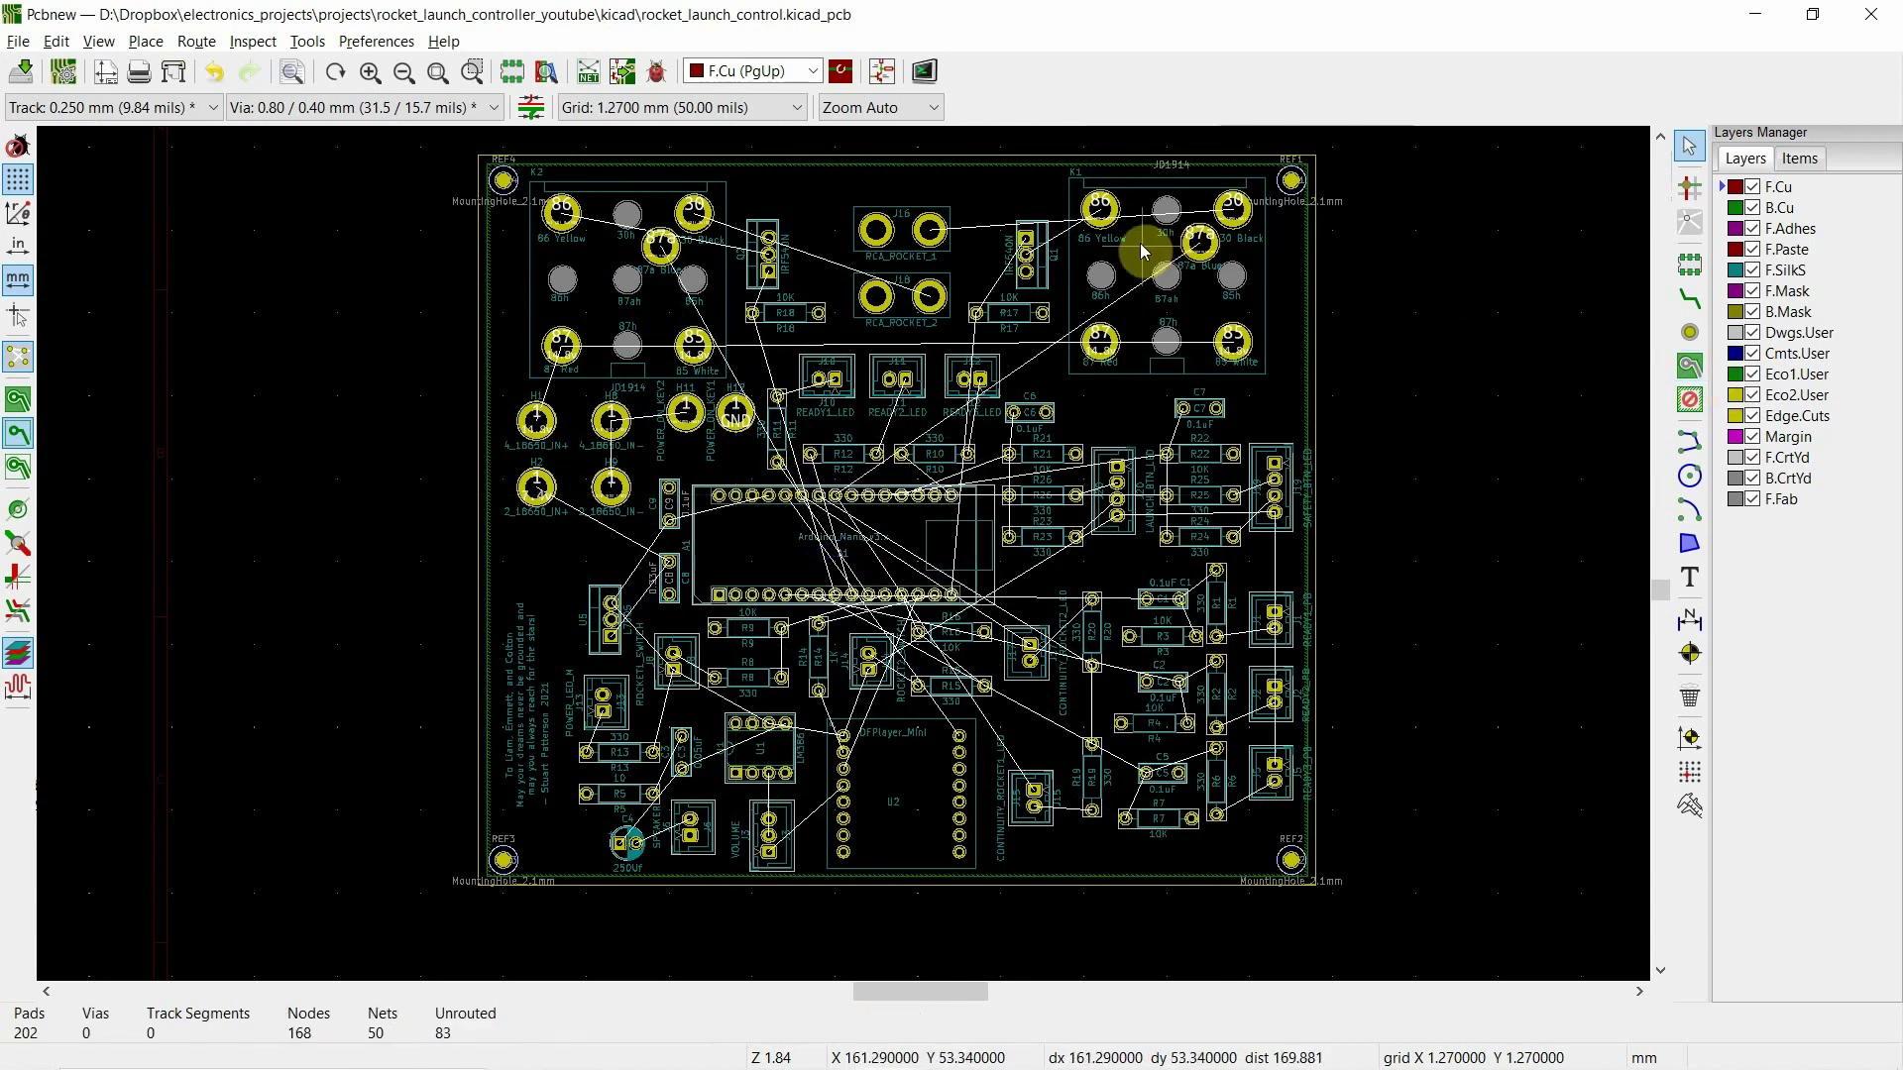
# Step: Start a Specctra DSN export, then cancel it without overwriting the file
pyautogui.click(17, 41)
pyautogui.moveTo(171, 248)
pyautogui.click(438, 246)
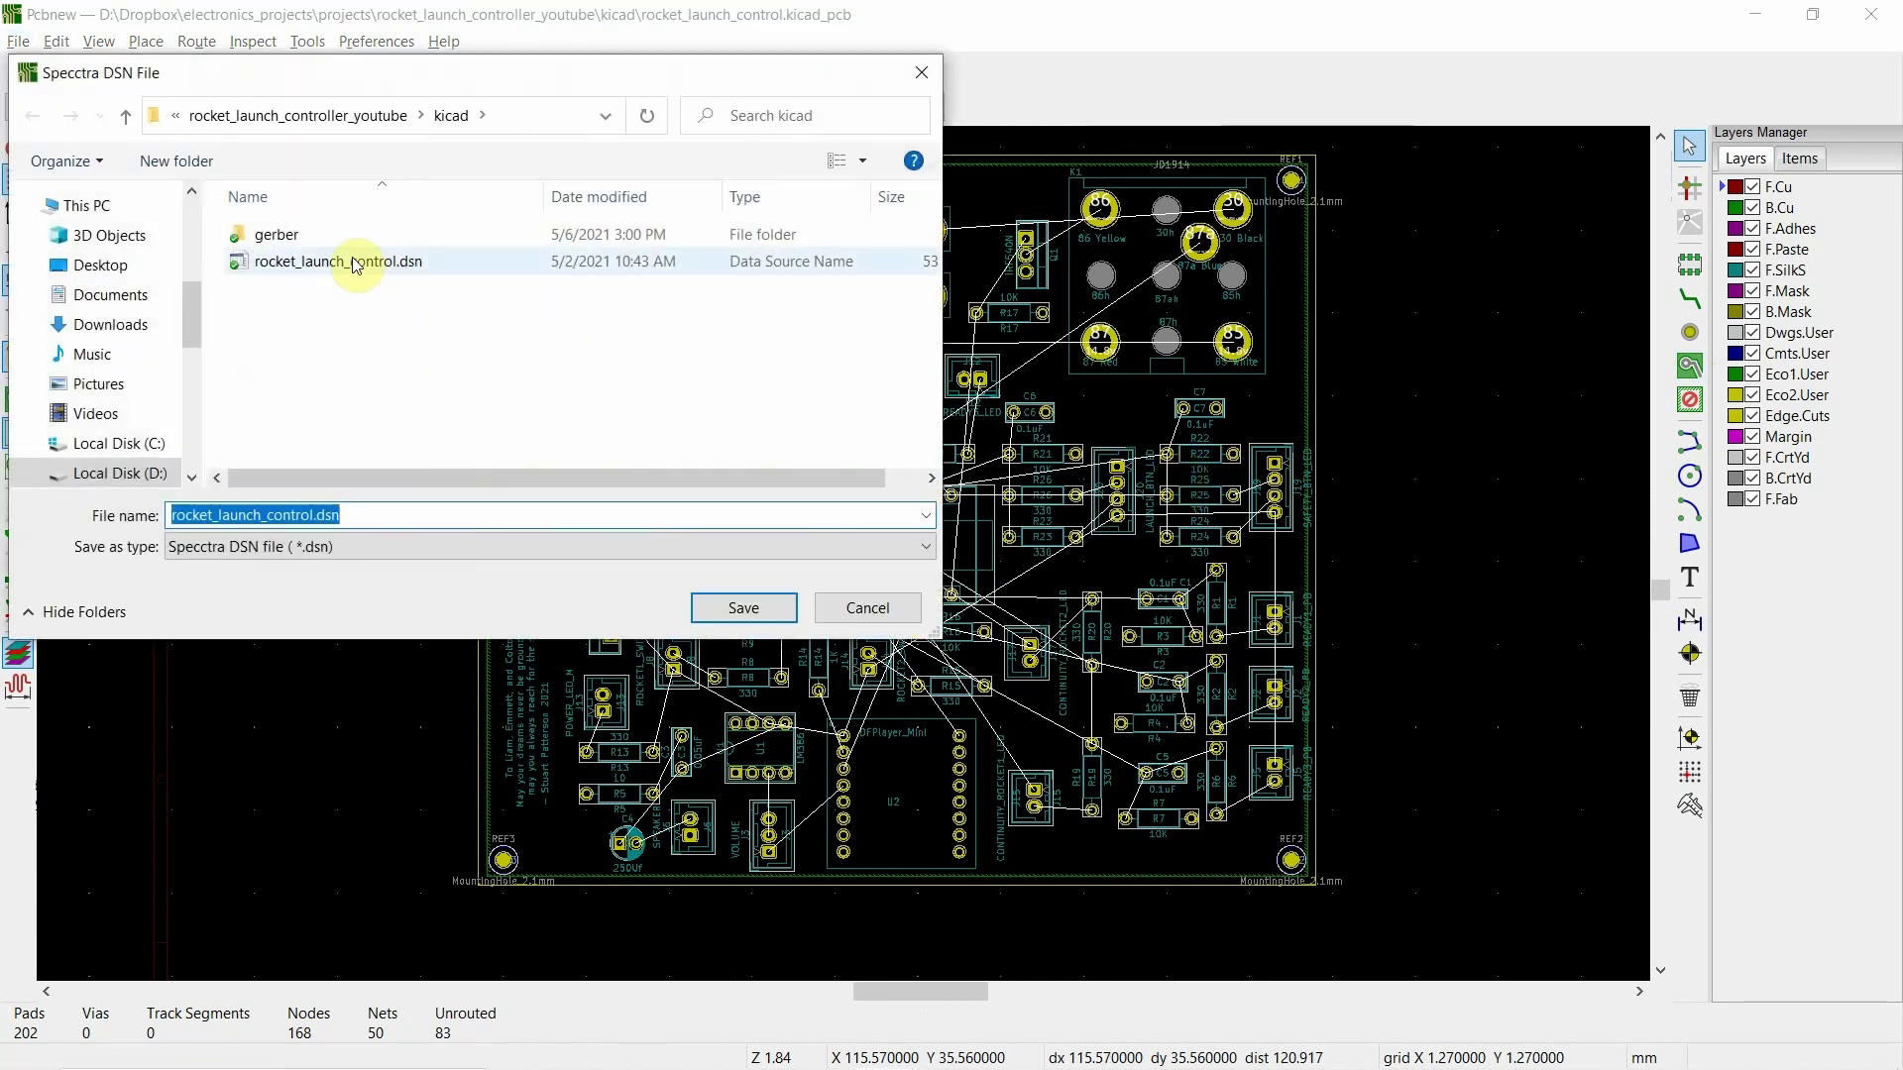
pyautogui.click(867, 608)
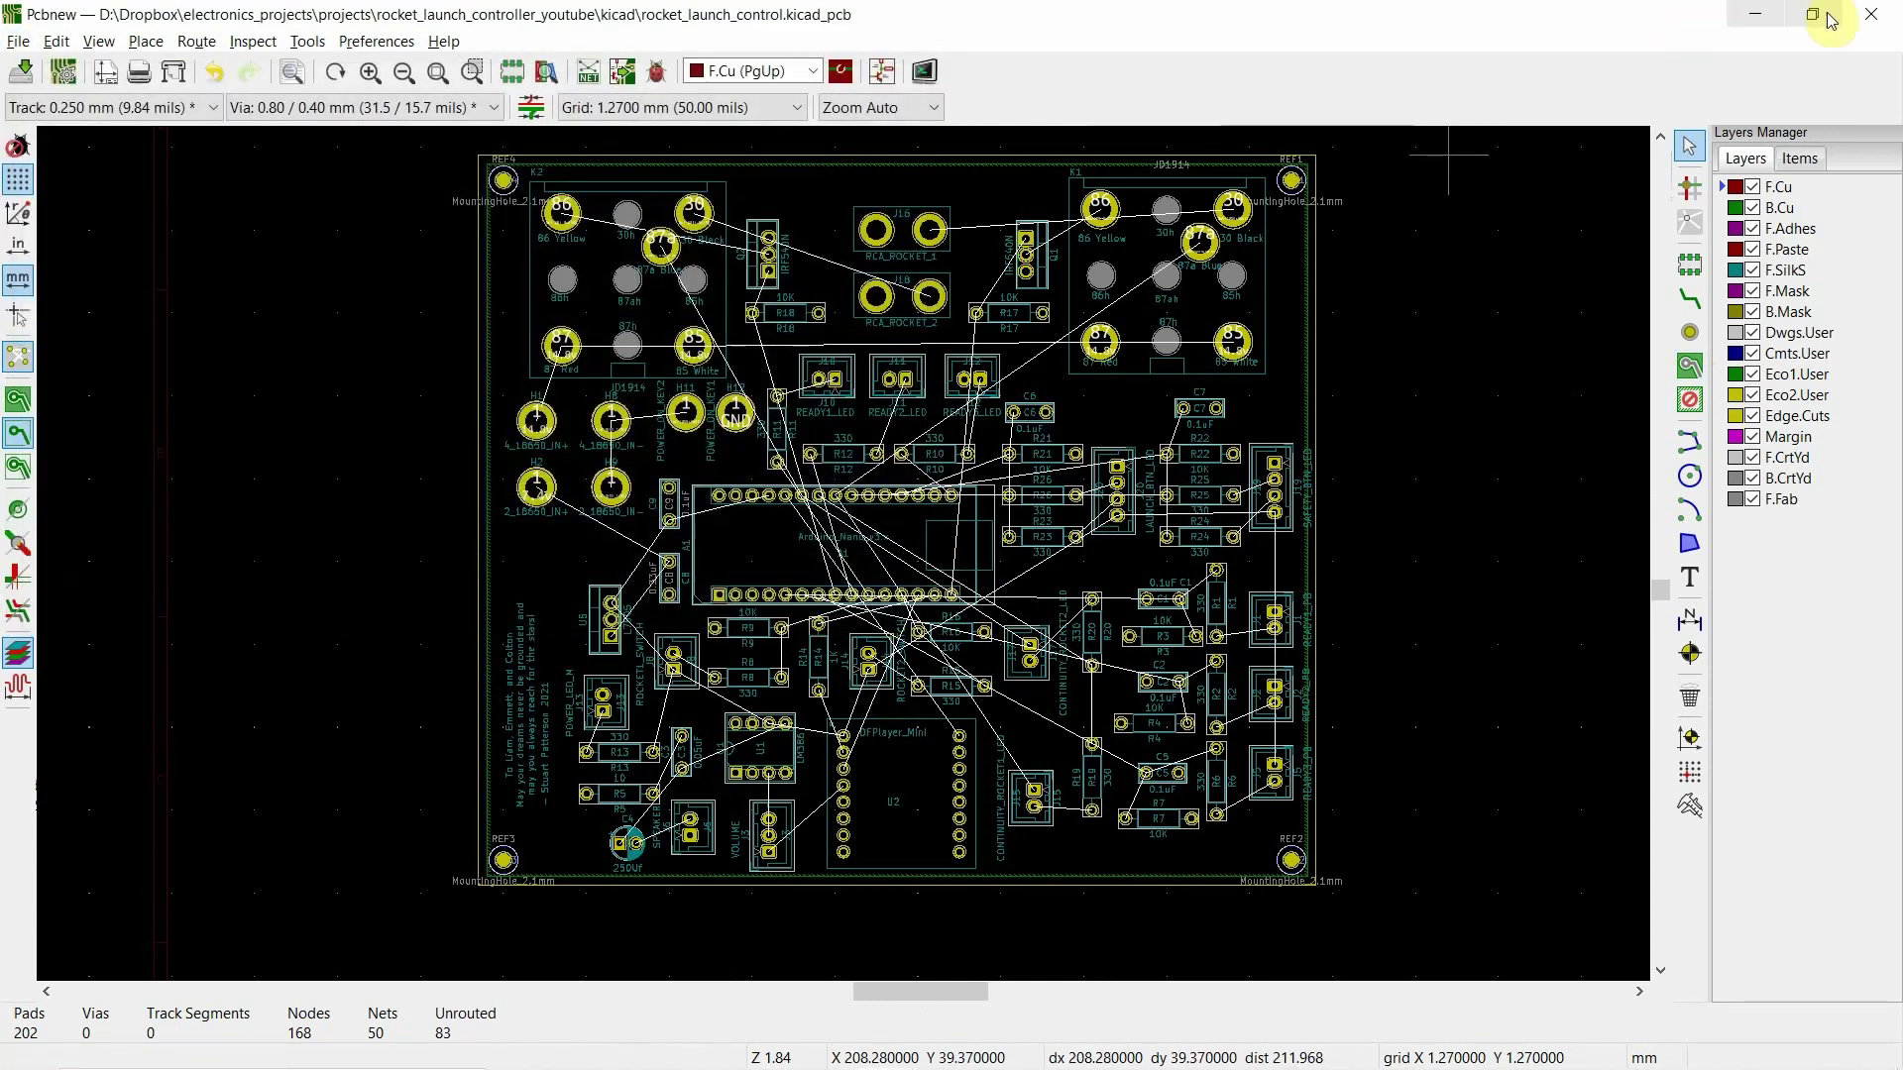
# Step: Cycle through the open windows with Alt+Tab, staying on the board editor
pyautogui.hotkey('alt', 'Tab')
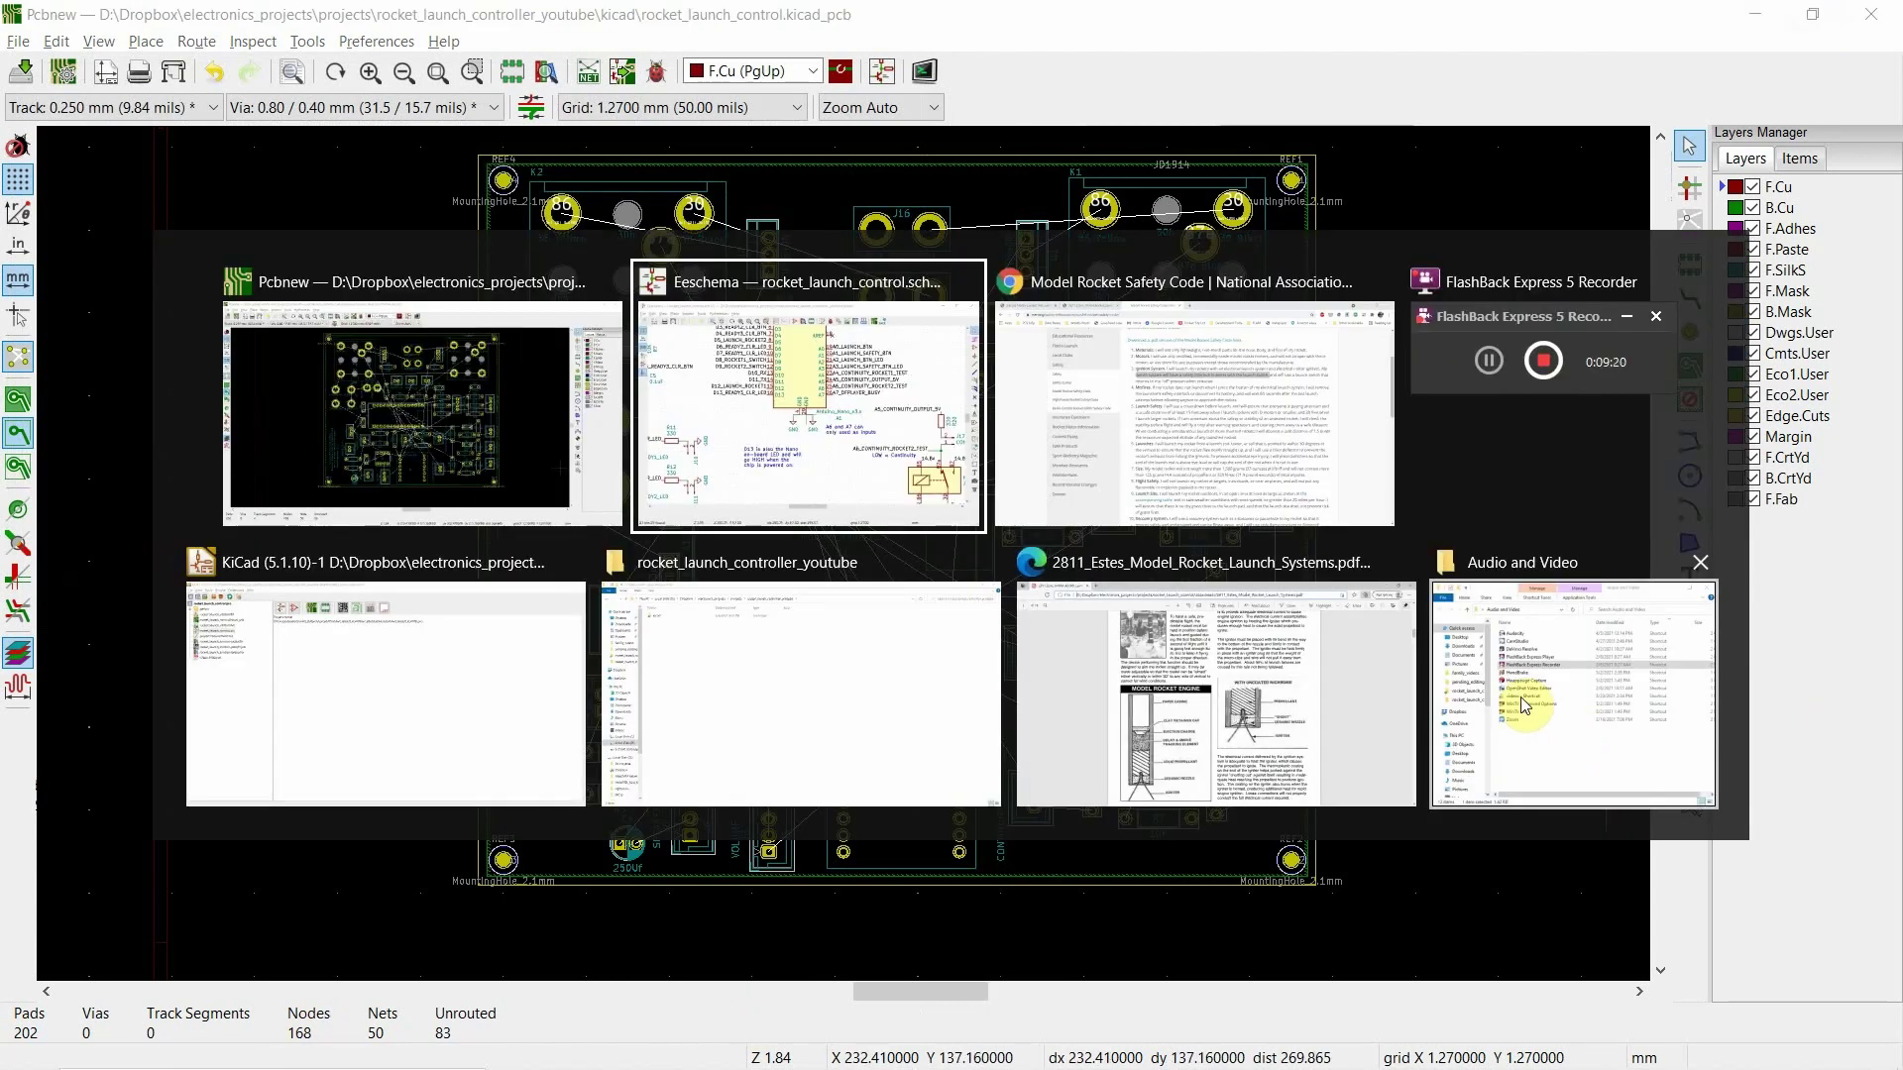
pyautogui.hotkey('alt', 'Tab')
pyautogui.hotkey('alt', 'Tab')
pyautogui.hotkey('alt', 'Tab')
pyautogui.hotkey('alt', 'Tab')
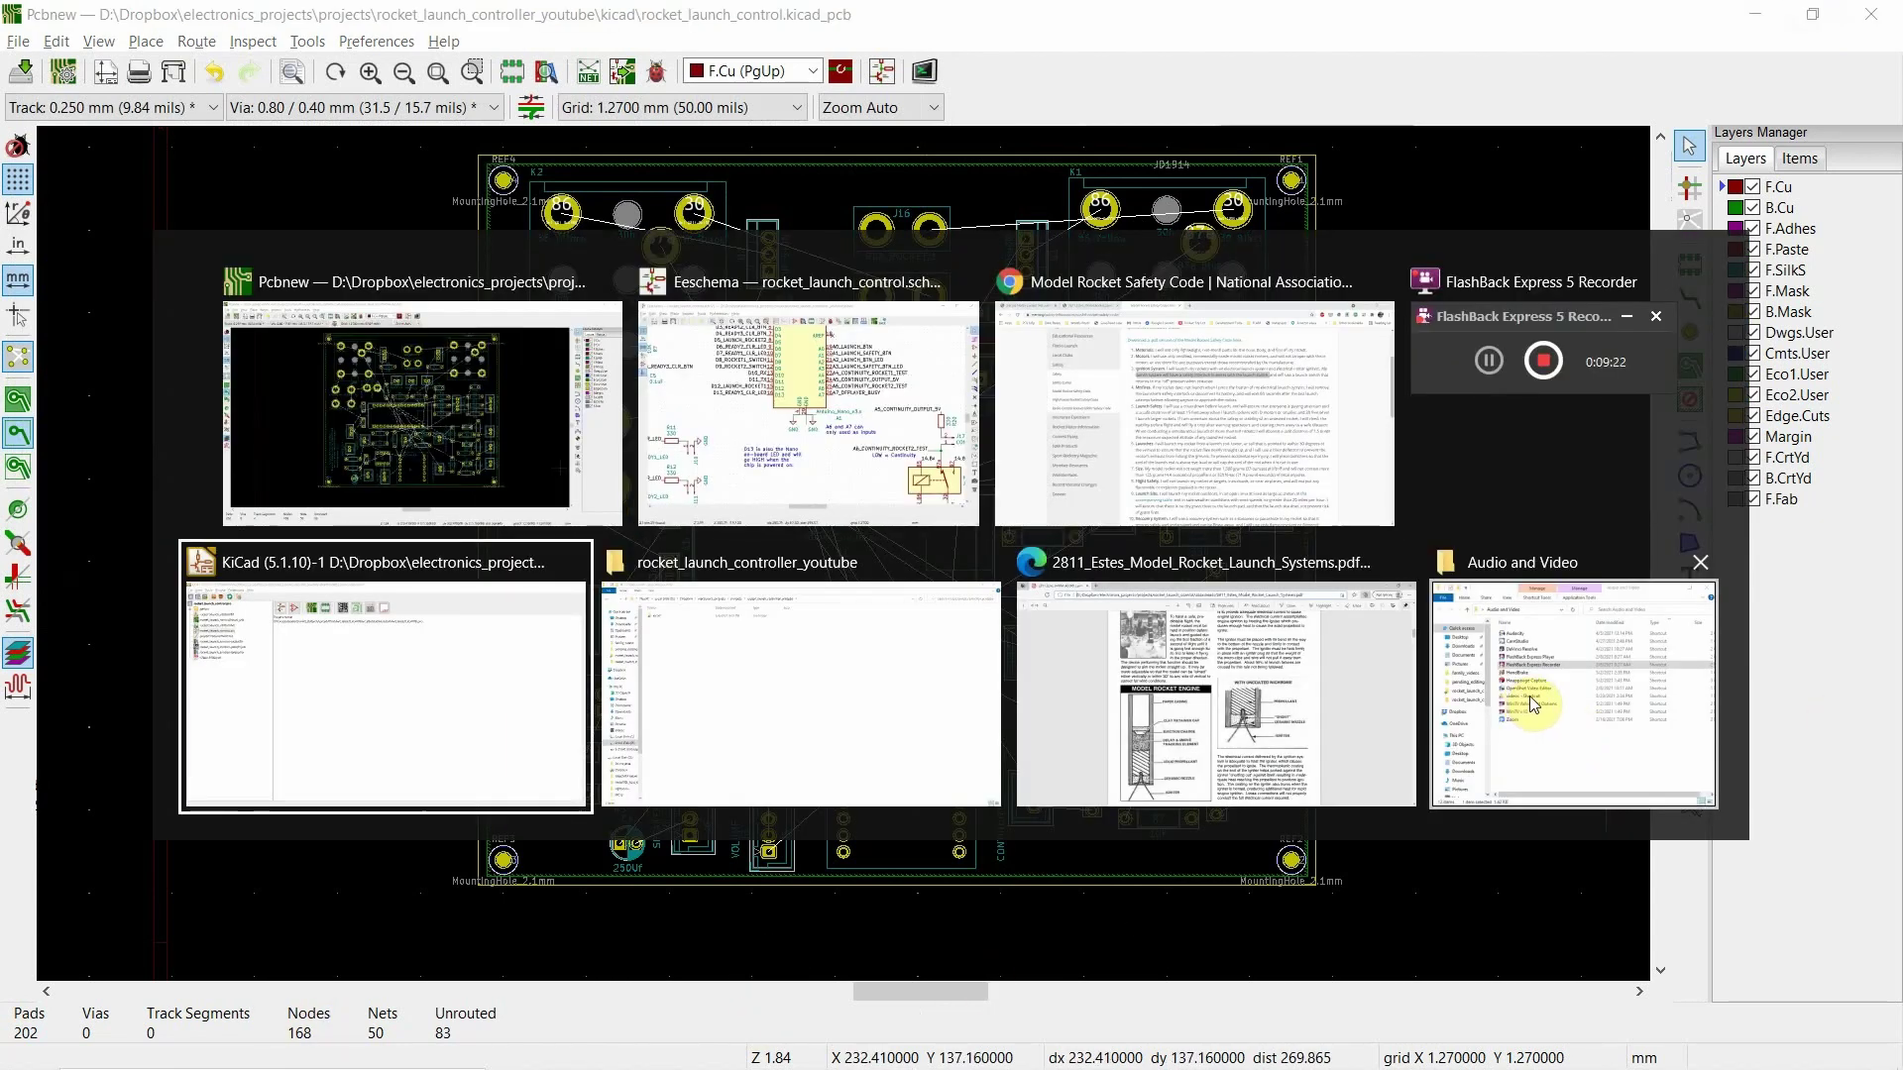
pyautogui.press('Escape')
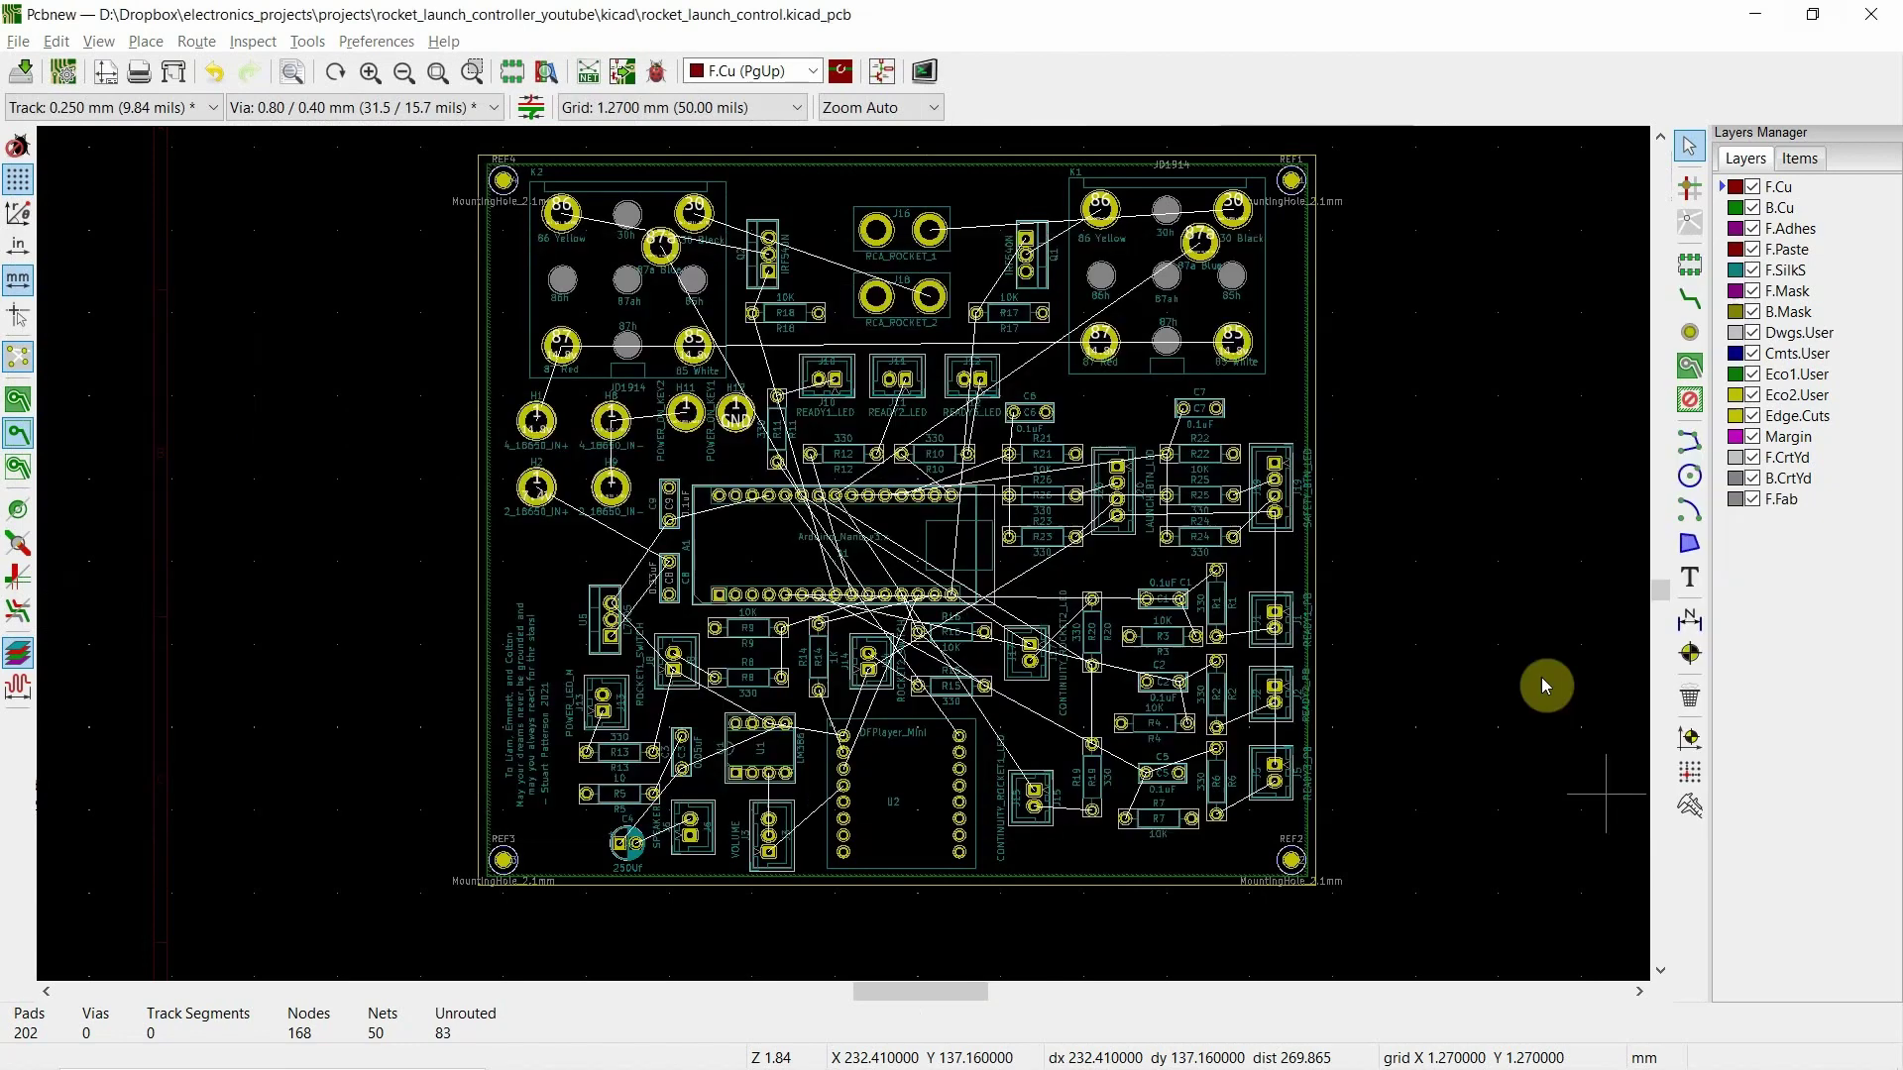
# Step: Minimize Pcbnew, the browser, project manager, Explorer and Edge, and shift Eeschema left
pyautogui.click(1756, 14)
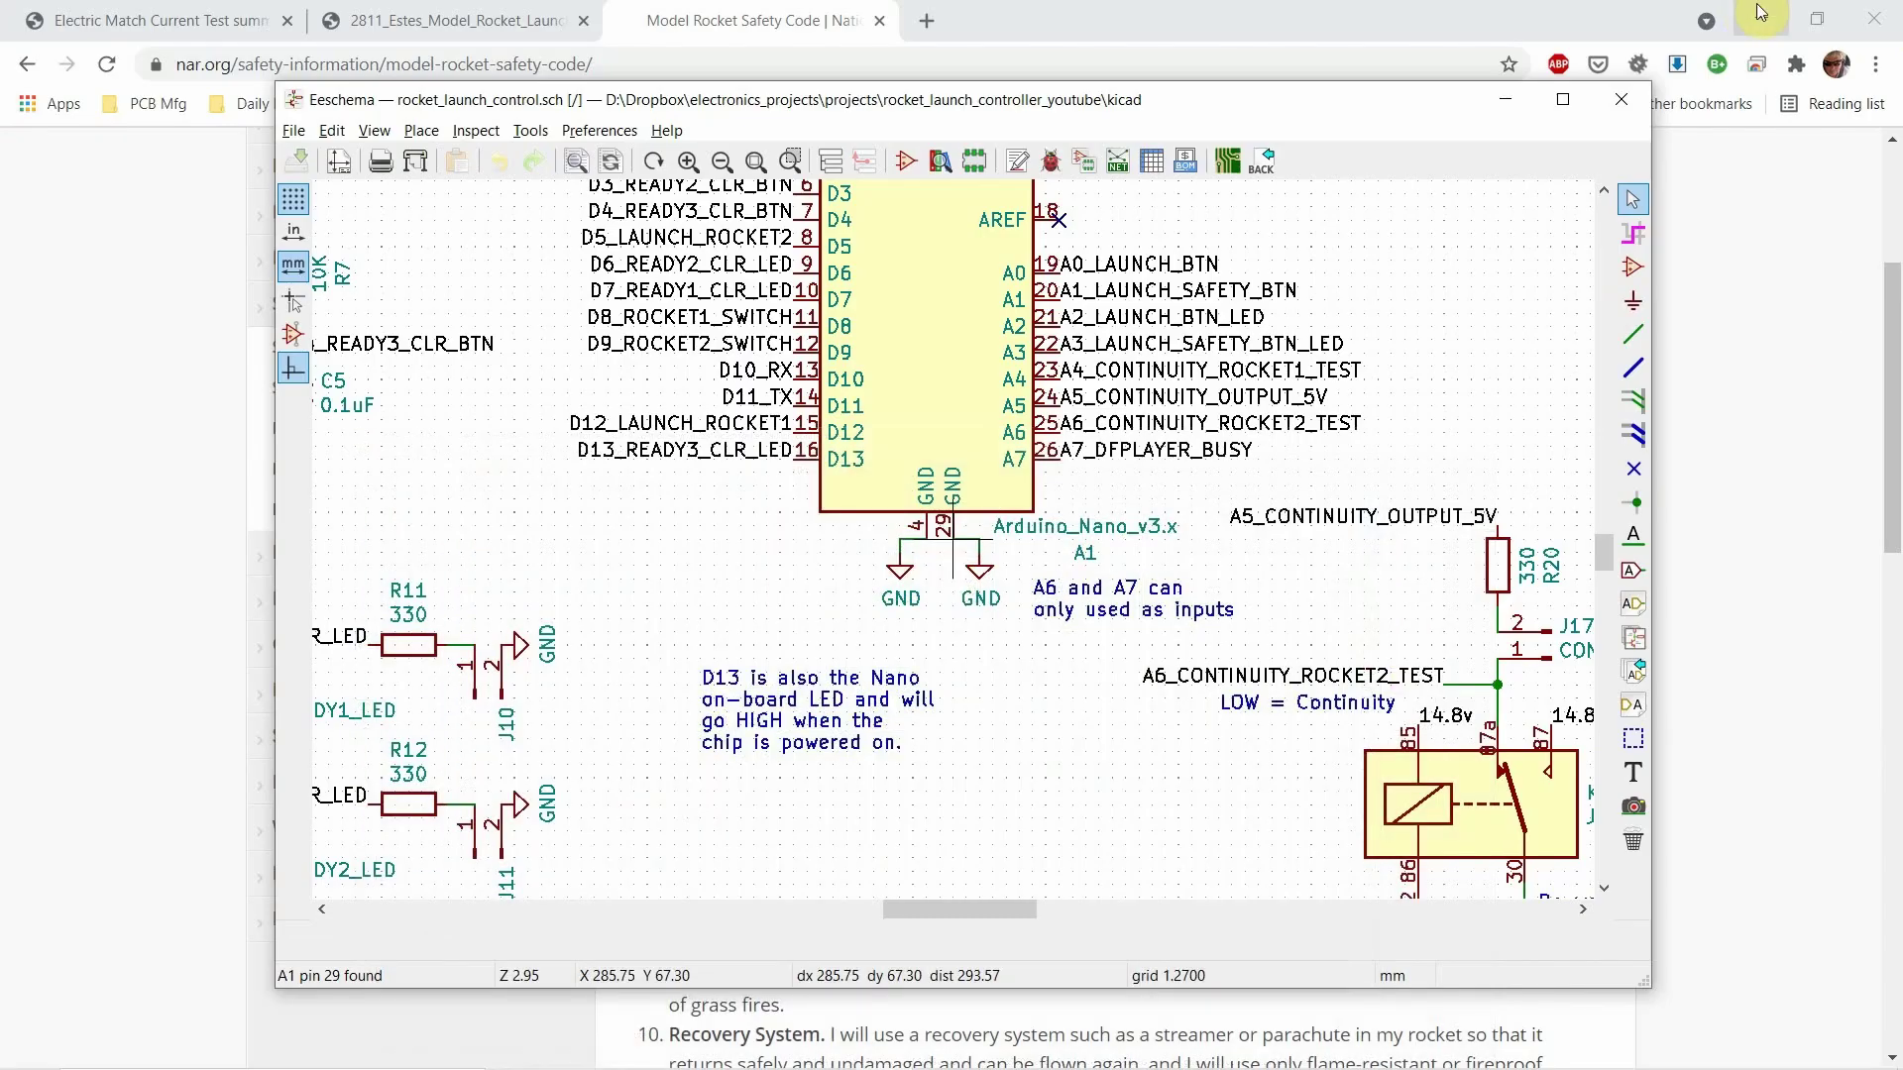
pyautogui.click(1762, 19)
pyautogui.click(1761, 17)
pyautogui.click(1760, 17)
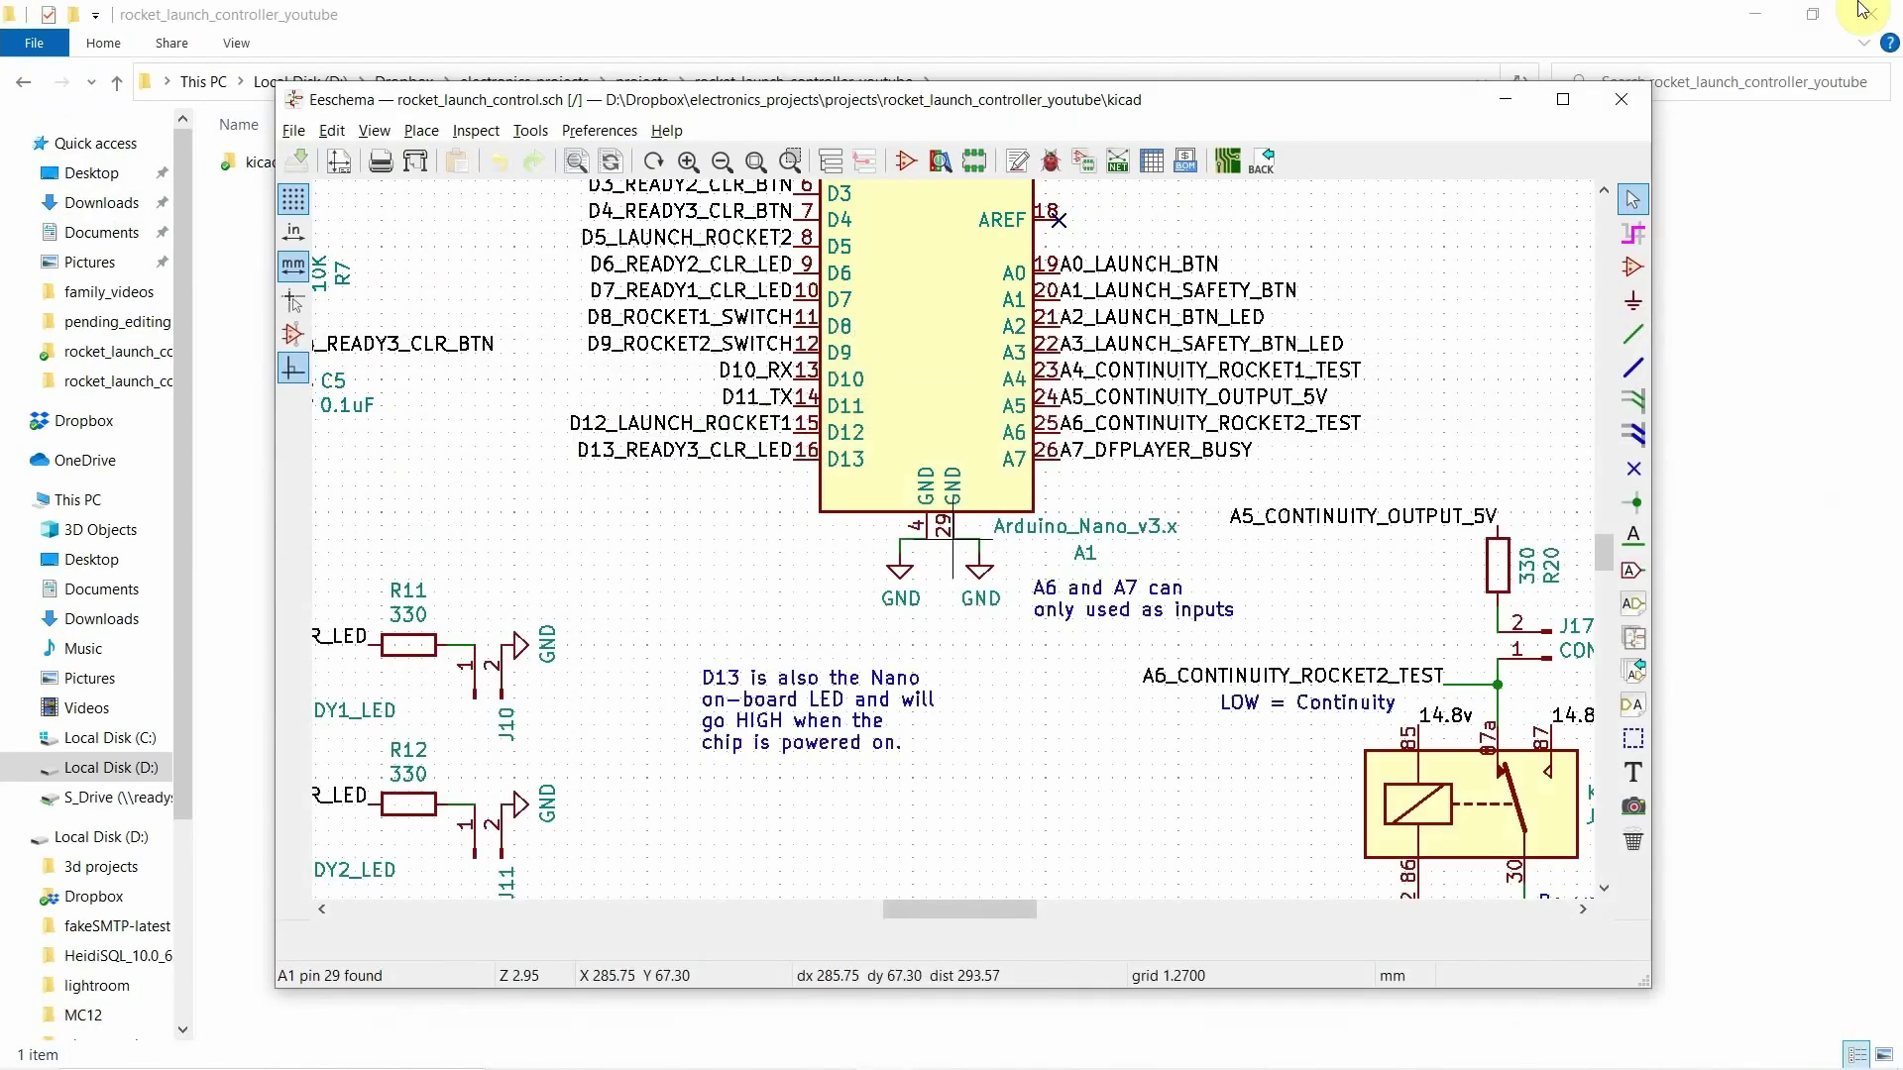
pyautogui.click(1762, 17)
pyautogui.click(1763, 17)
pyautogui.click(1763, 17)
pyautogui.moveTo(1349, 101); pyautogui.dragTo(1110, 109)
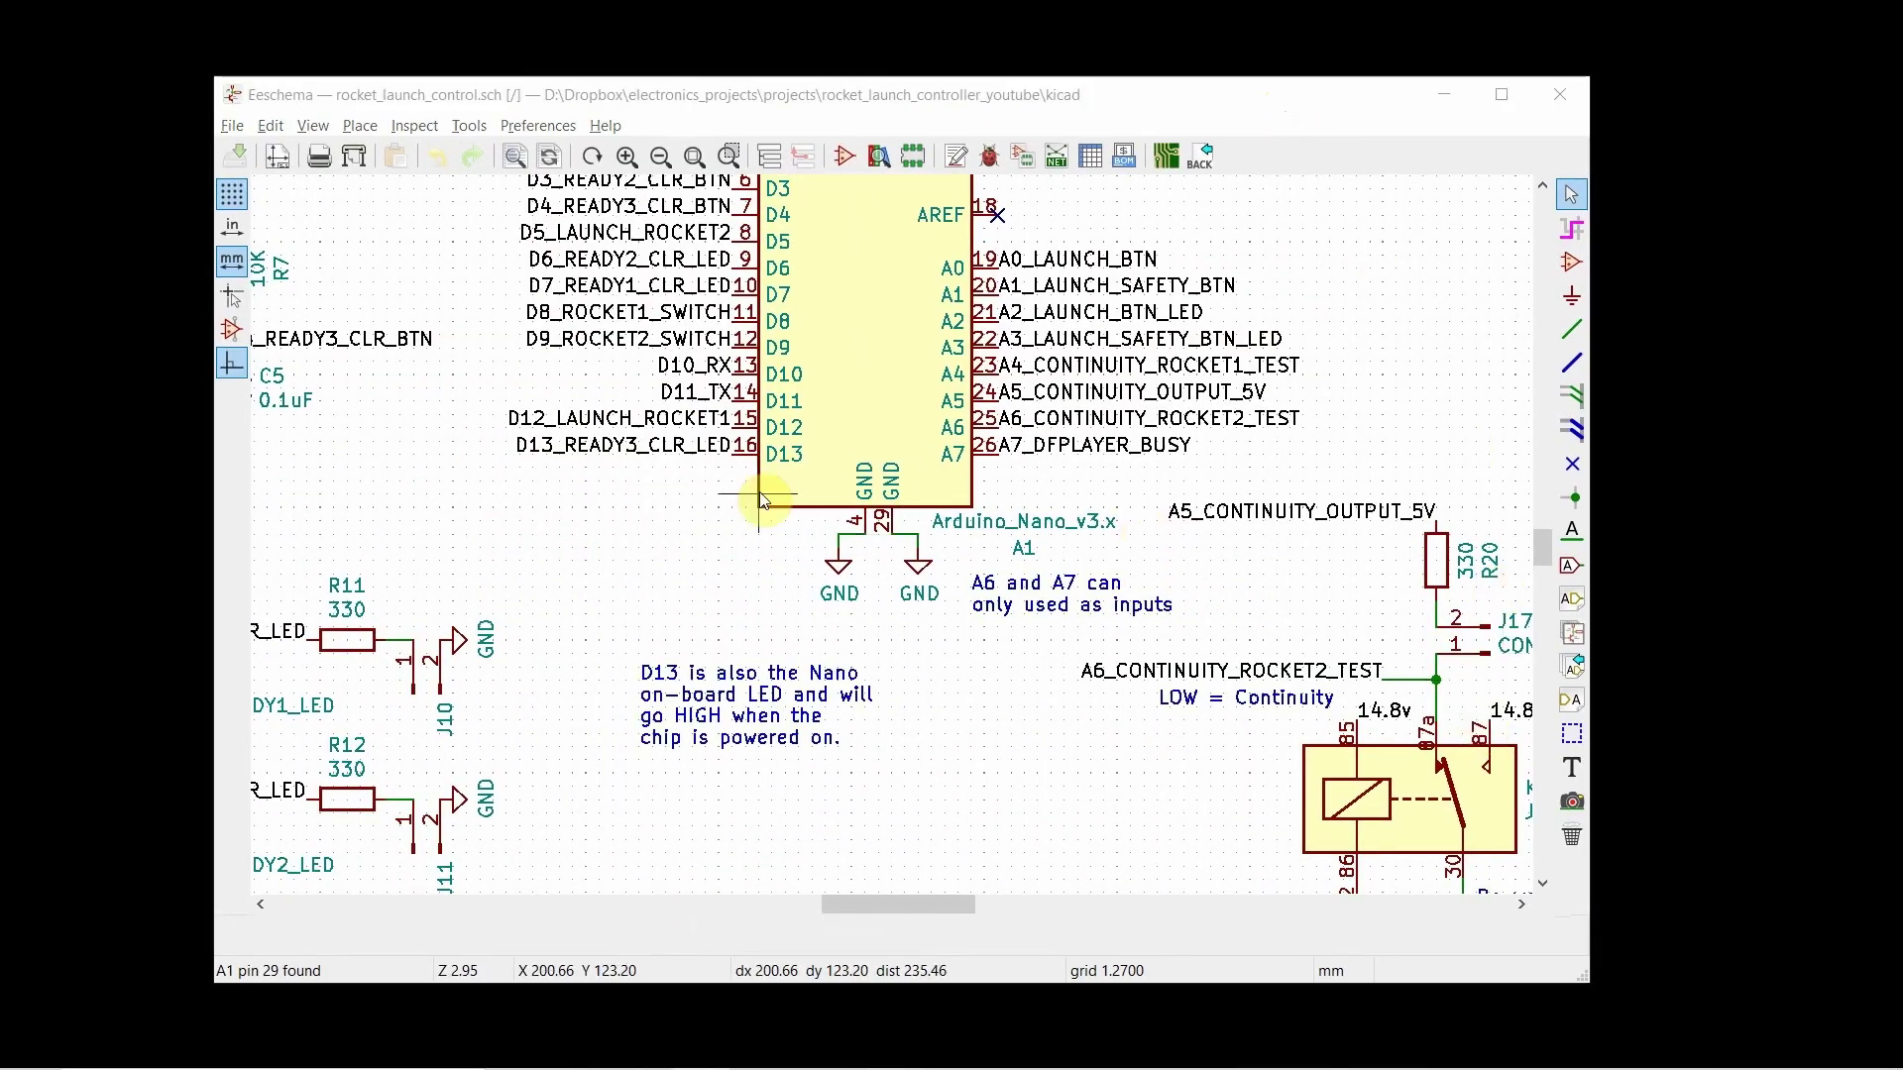
# Step: Browse the Program Files folders on Local Disk D: and C: in File Explorer
pyautogui.hotkey('alt', 'Tab')
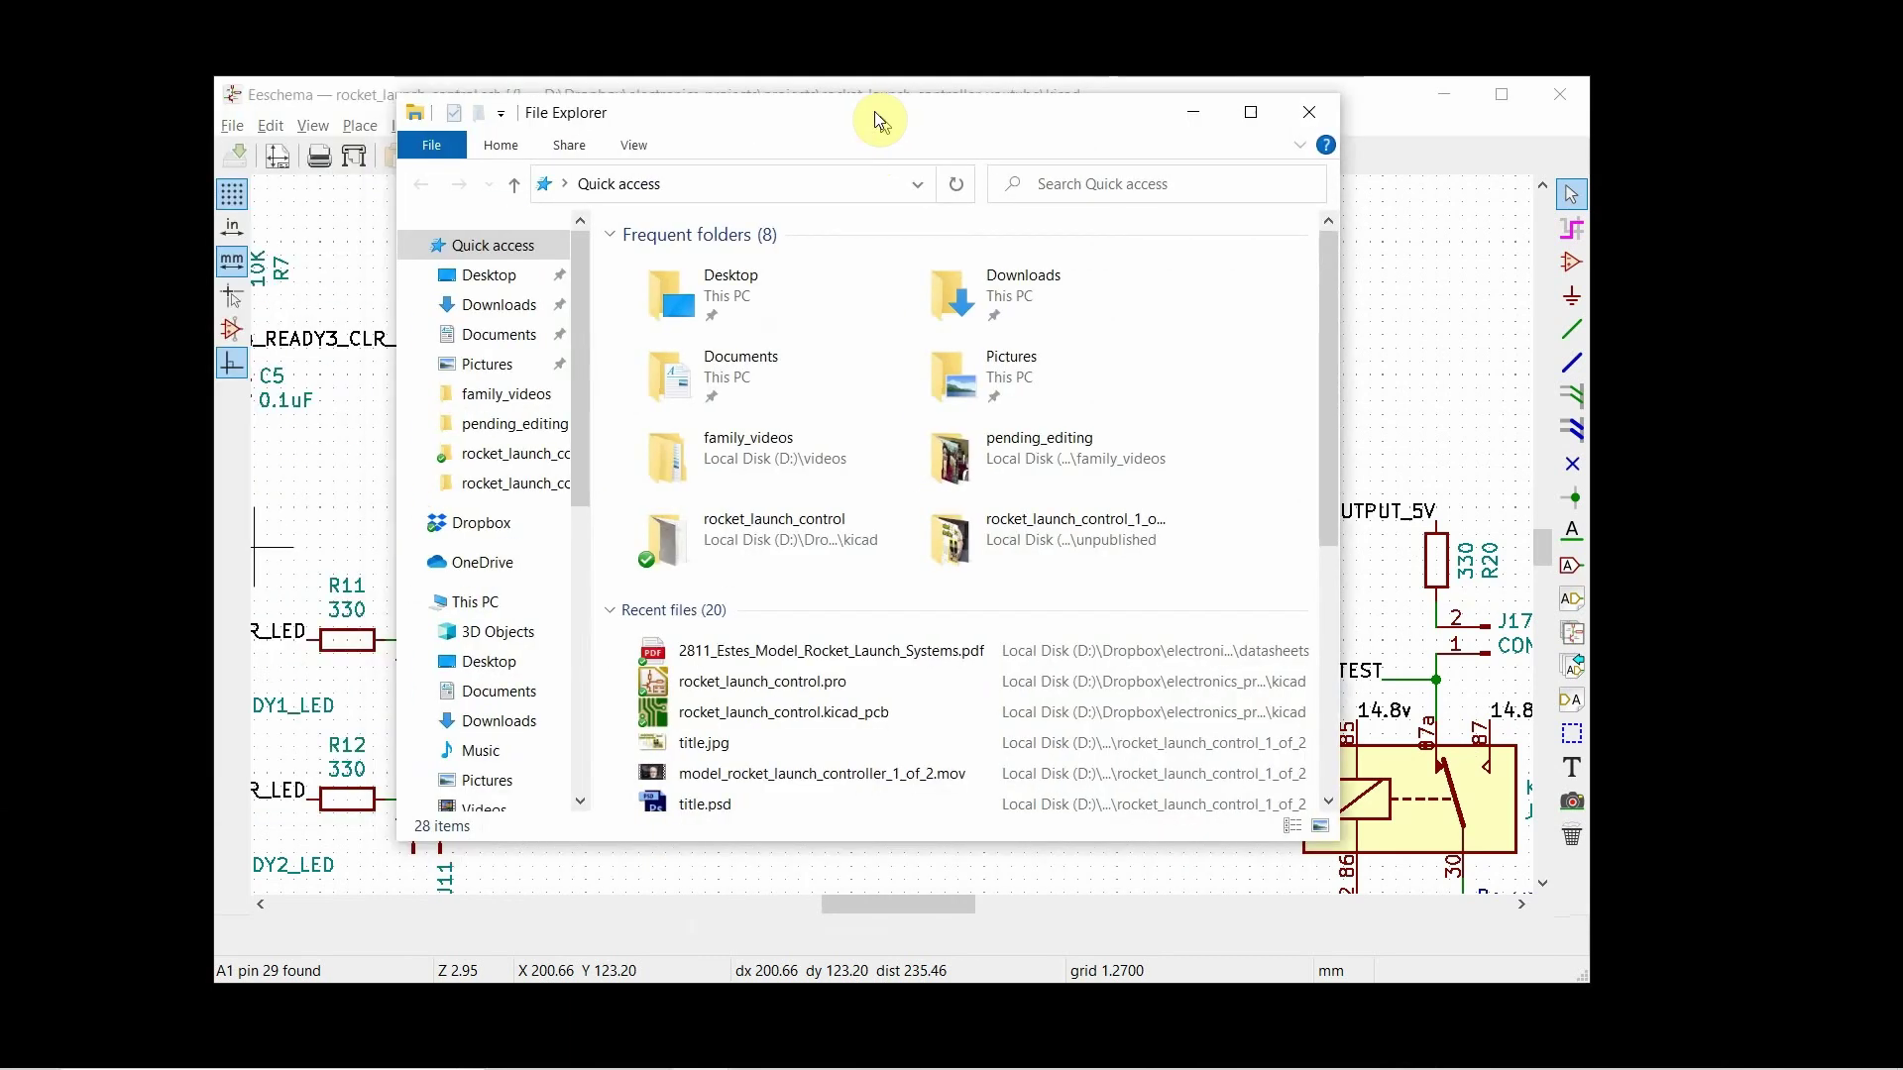
pyautogui.moveTo(880, 119); pyautogui.dragTo(823, 110)
pyautogui.scroll(-2, 436, 714)
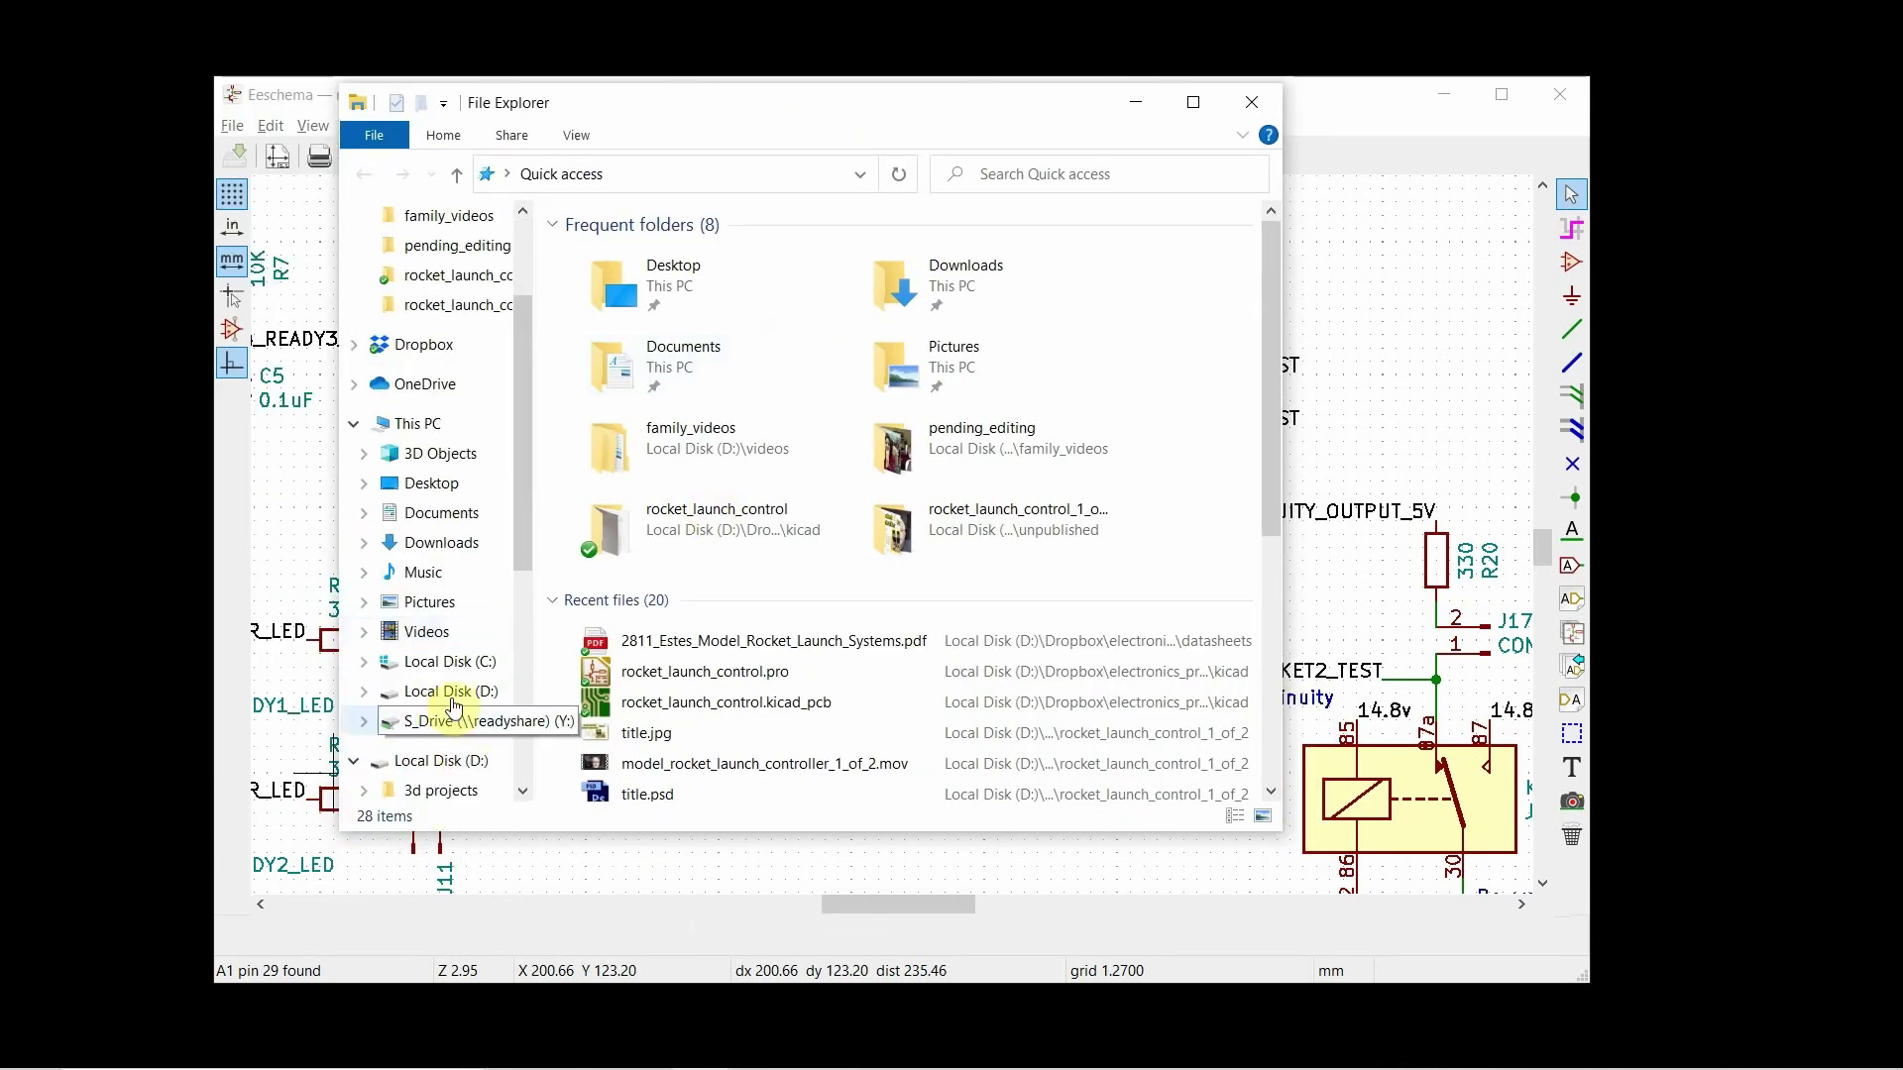
pyautogui.click(441, 692)
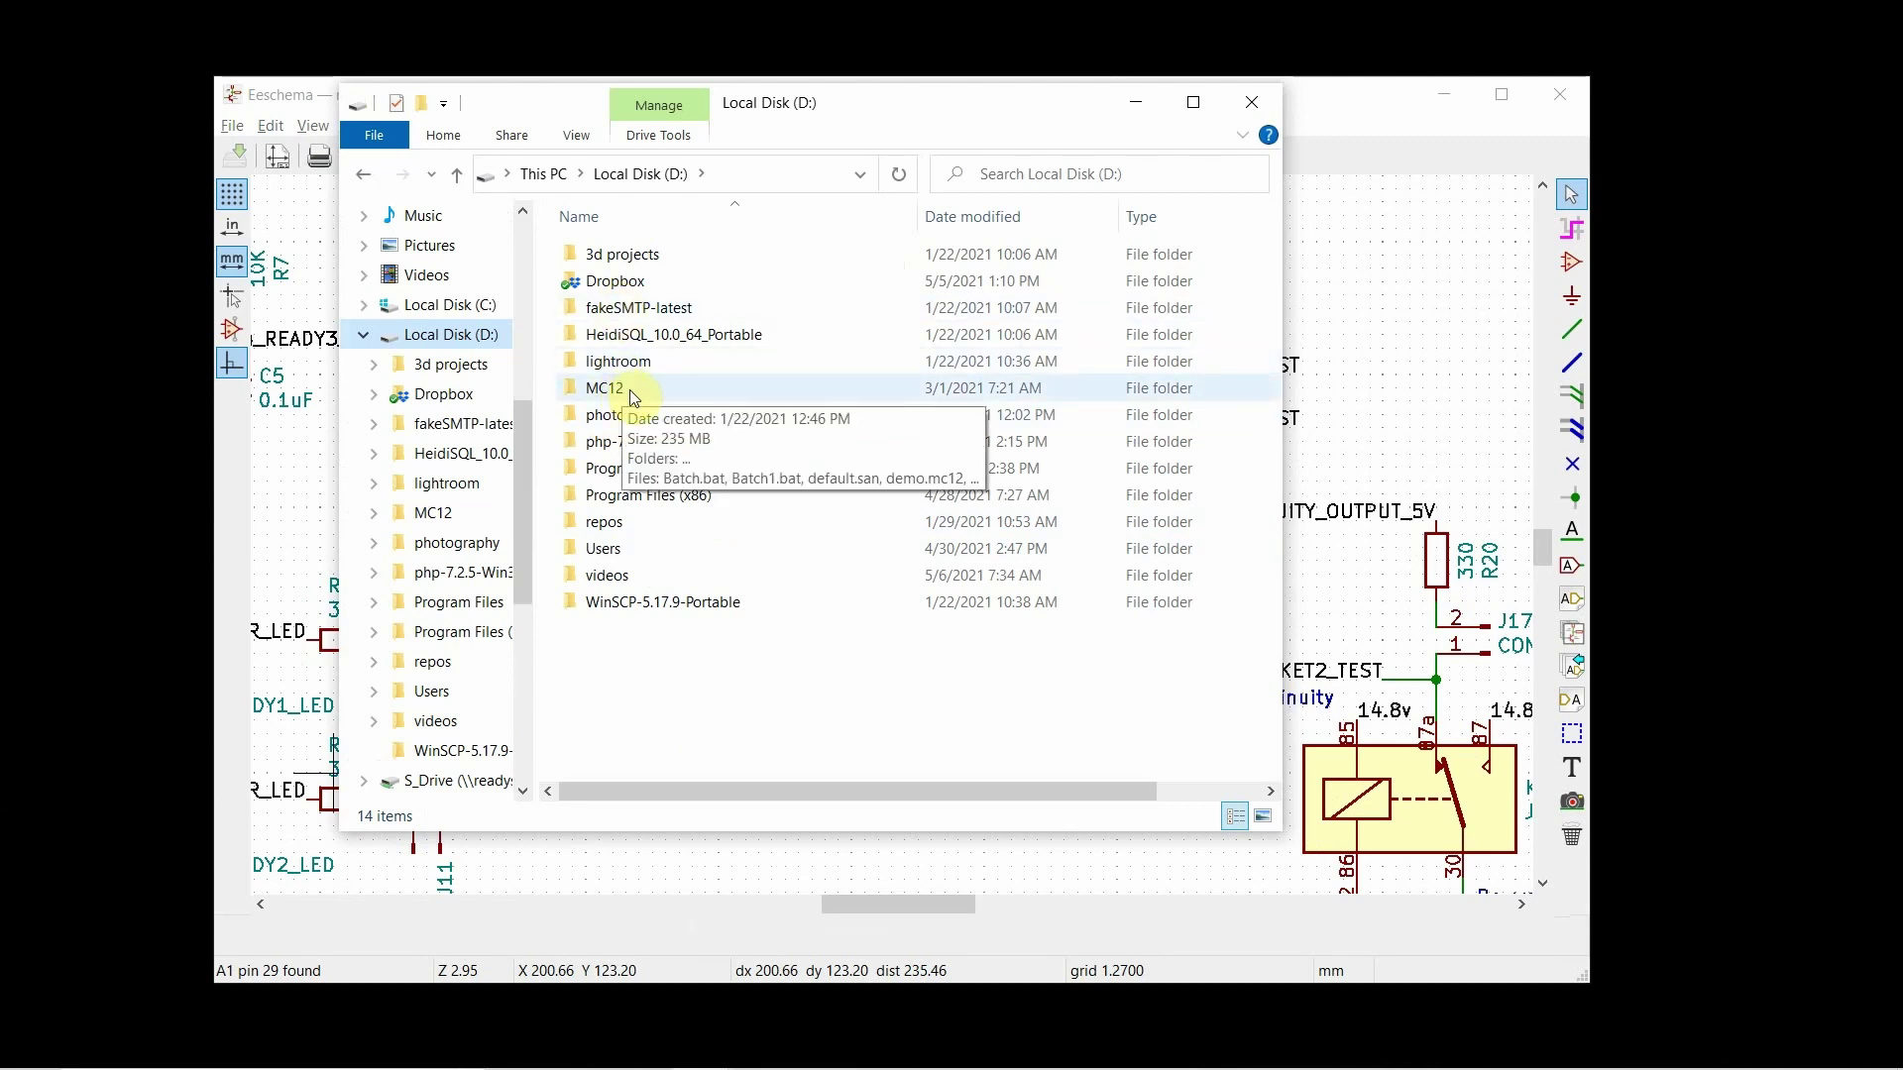
pyautogui.doubleClick(669, 498)
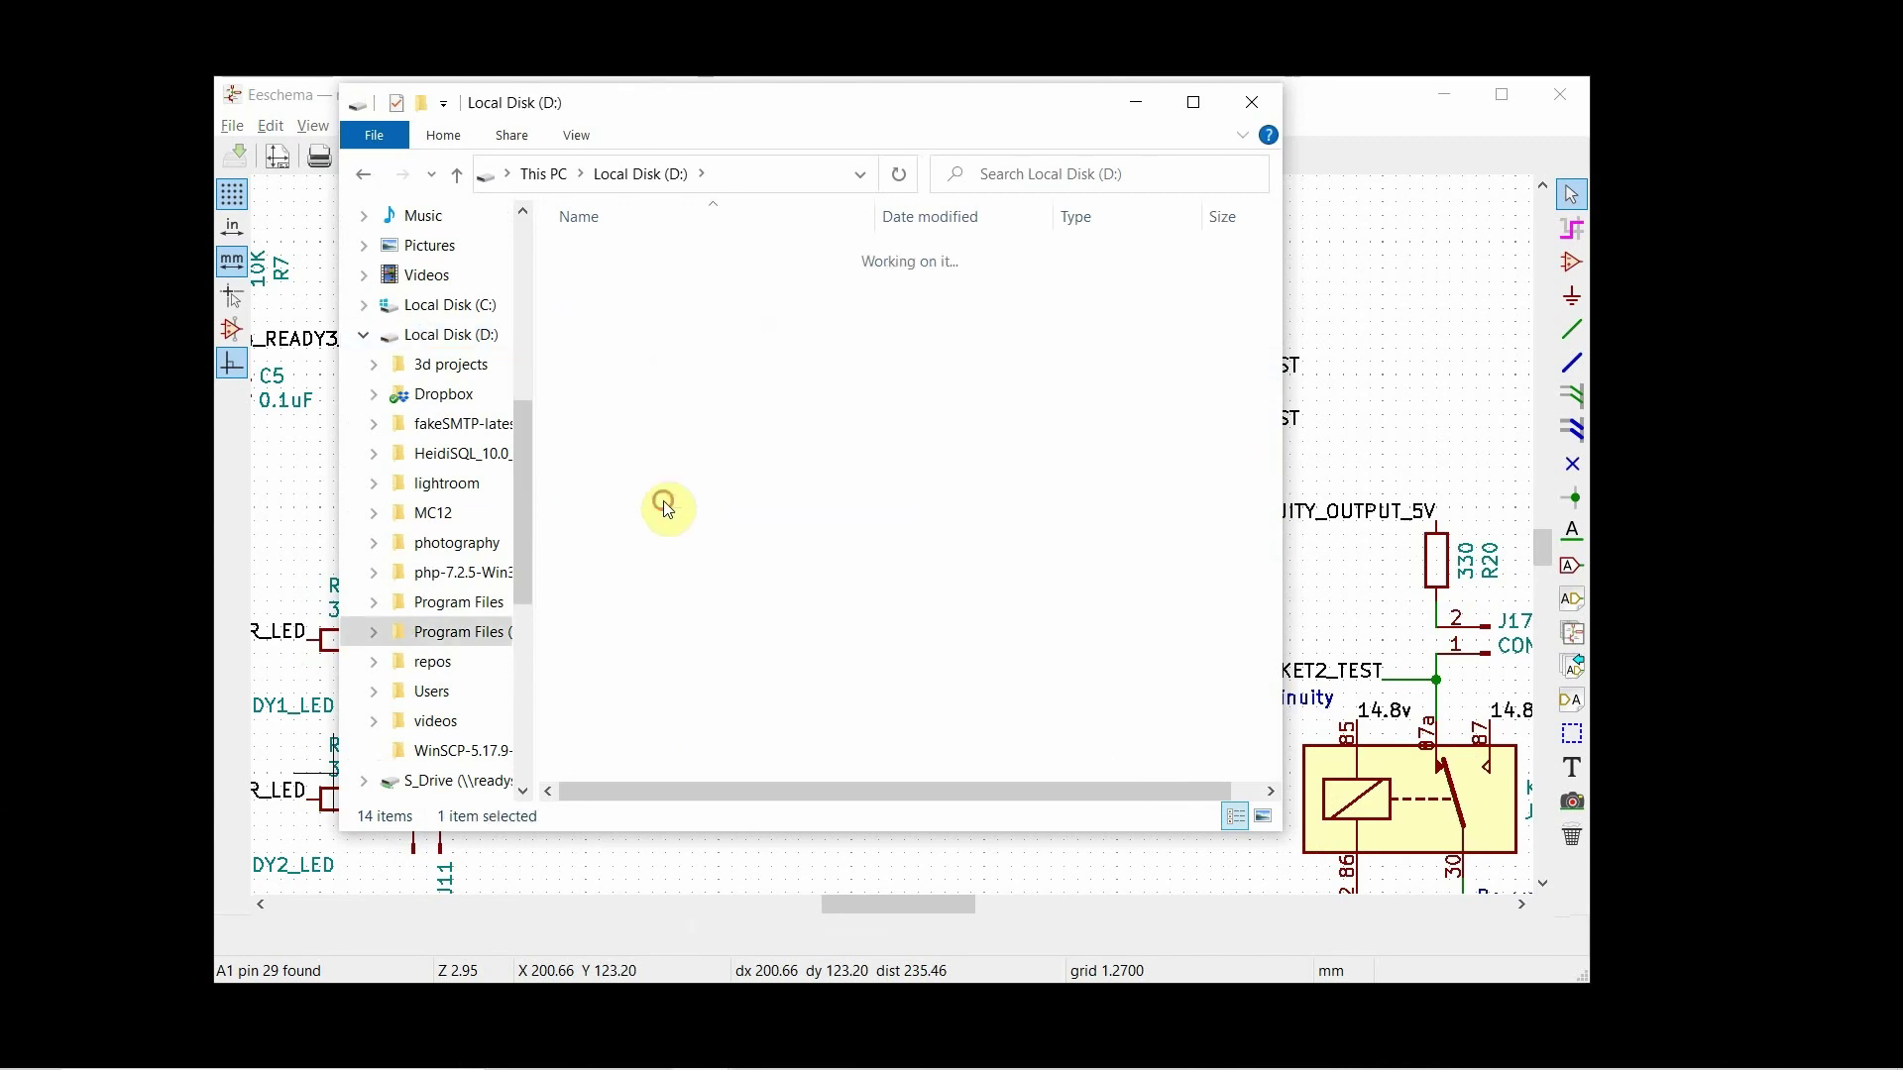
pyautogui.click(465, 602)
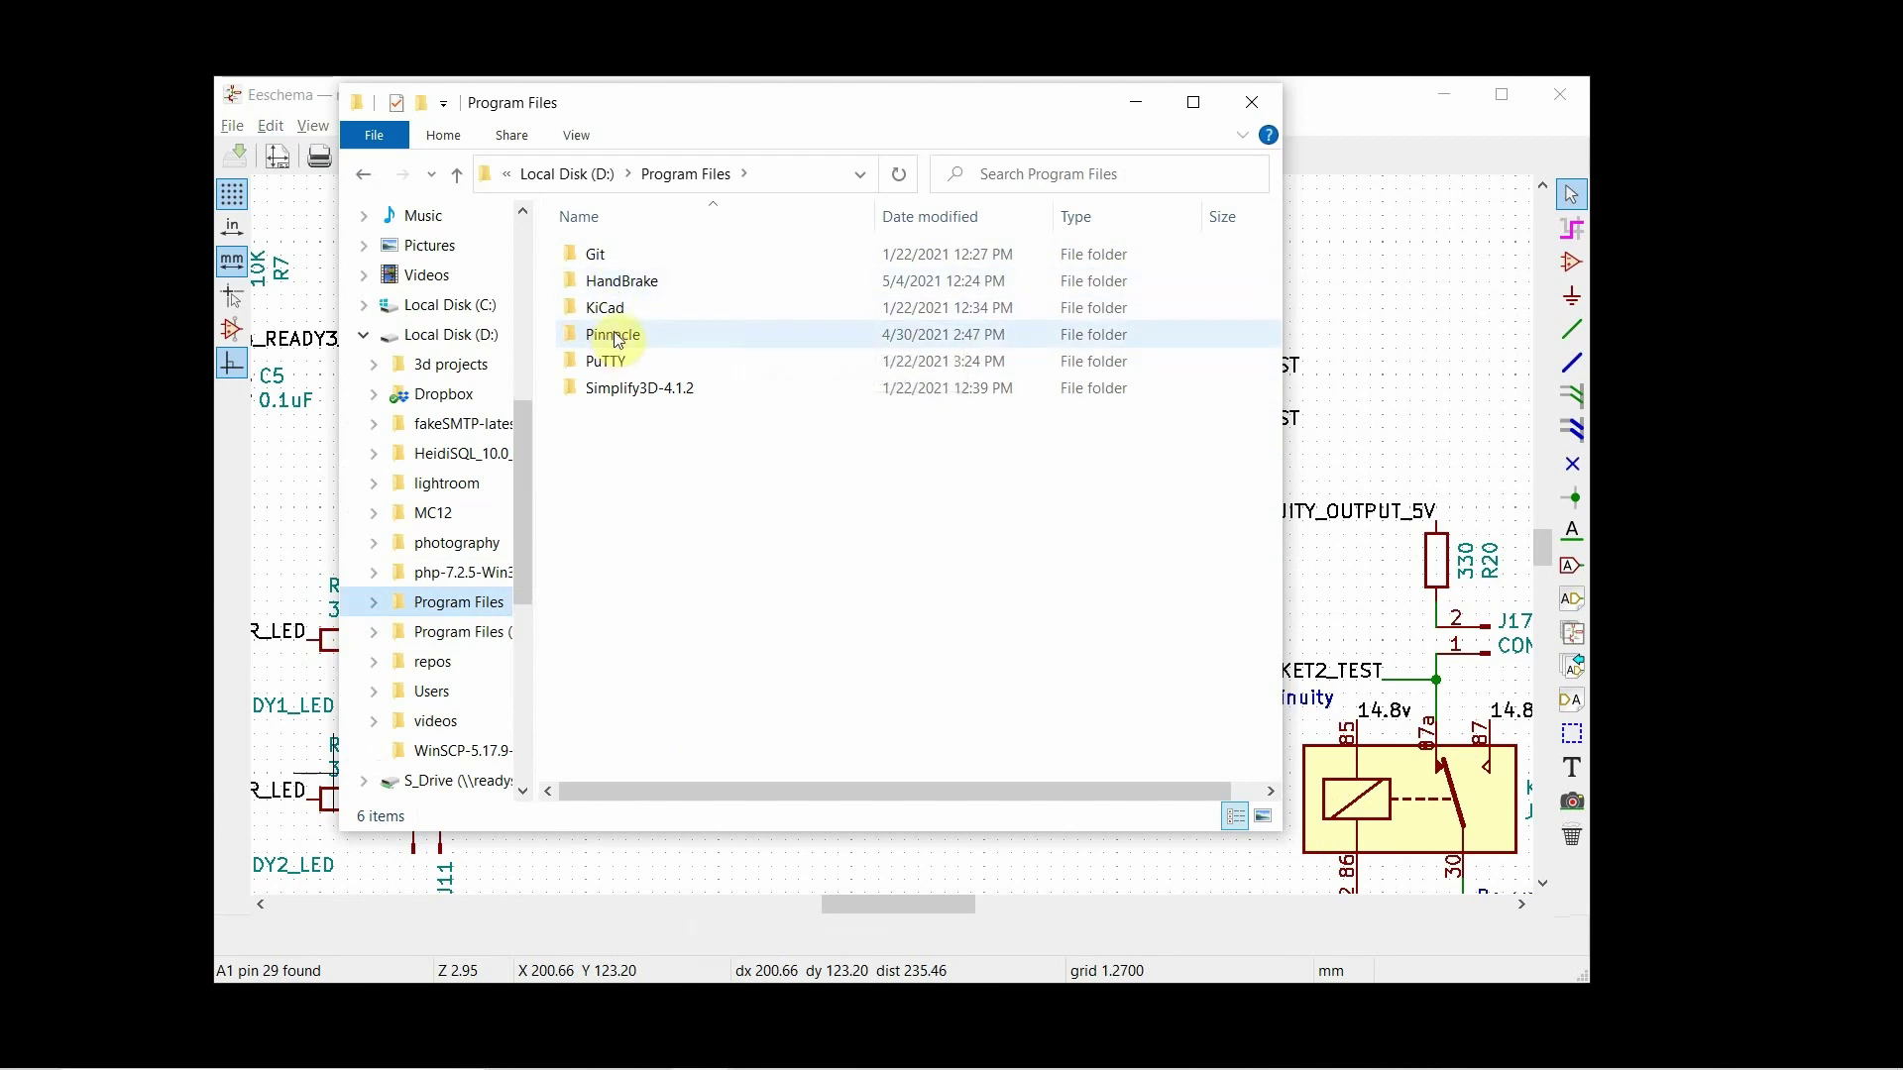
pyautogui.click(442, 305)
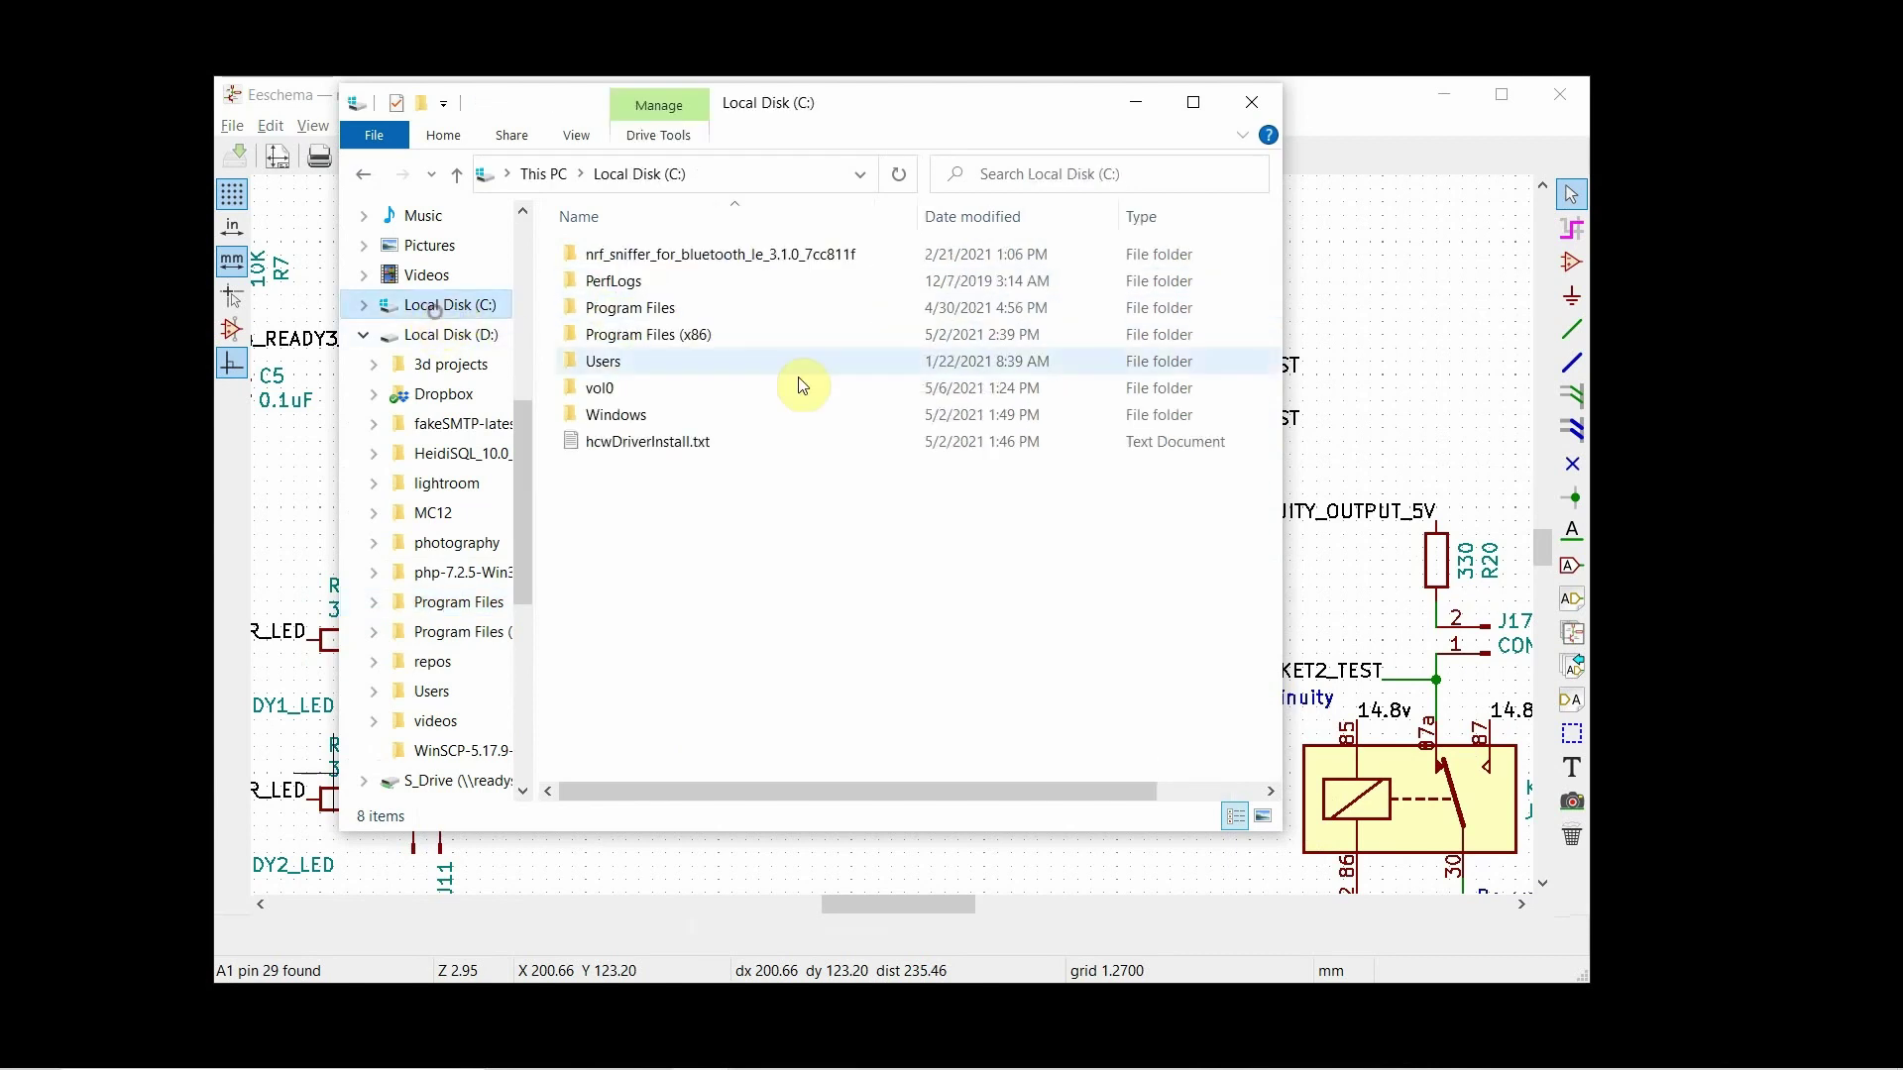
pyautogui.doubleClick(625, 308)
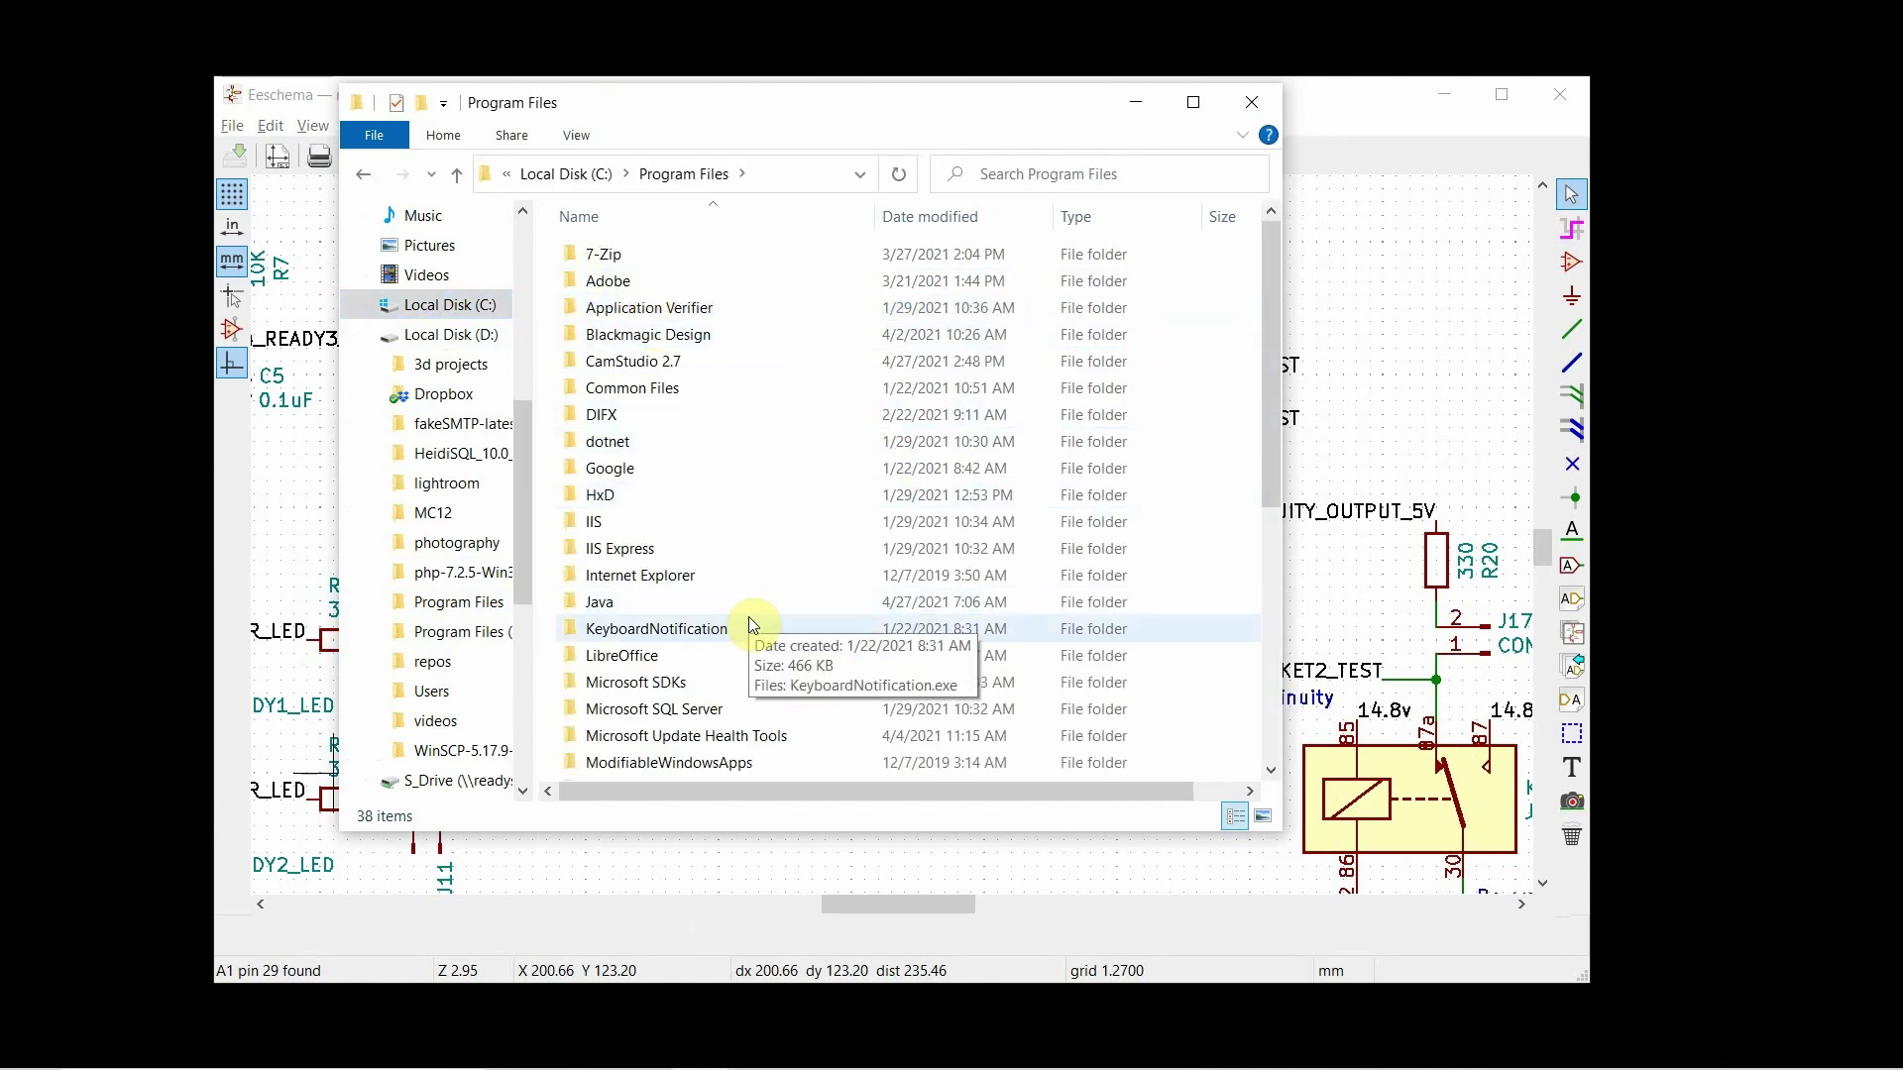
pyautogui.scroll(-6, 750, 625)
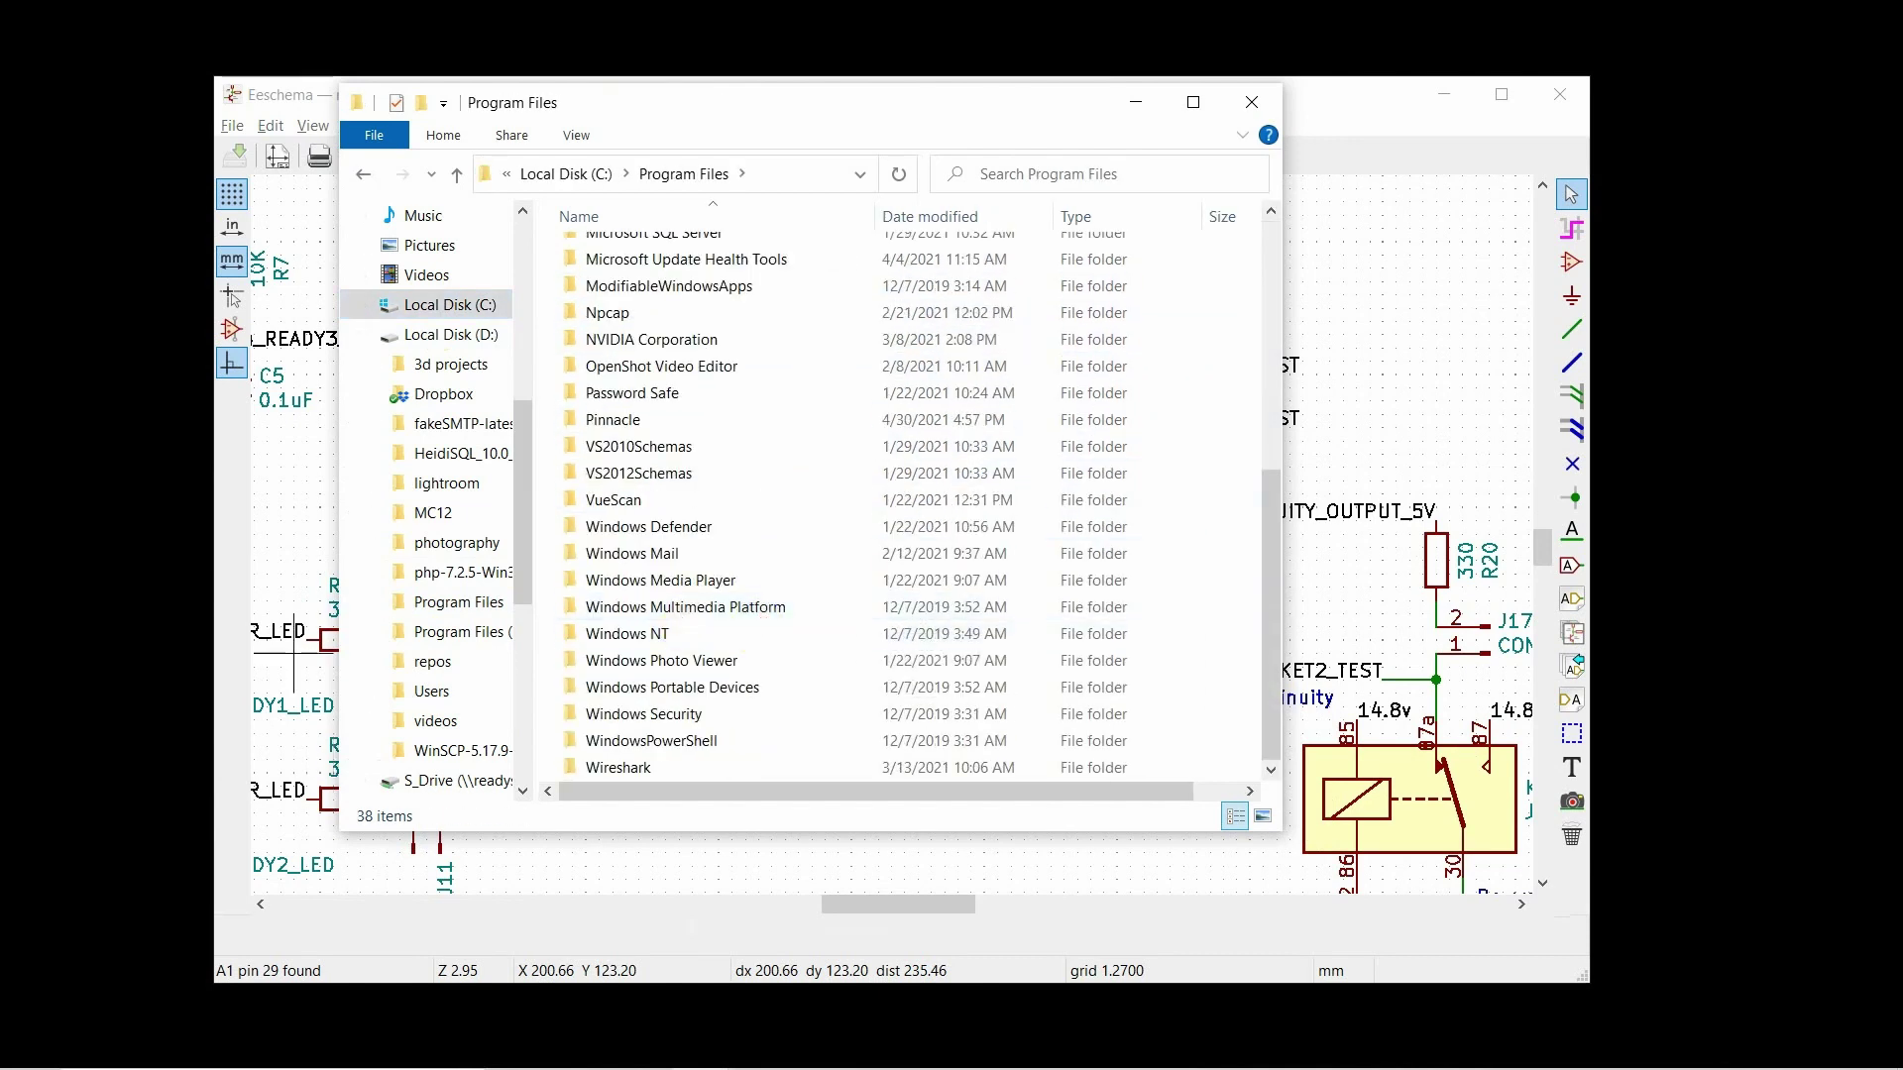
pyautogui.scroll(4, 503, 238)
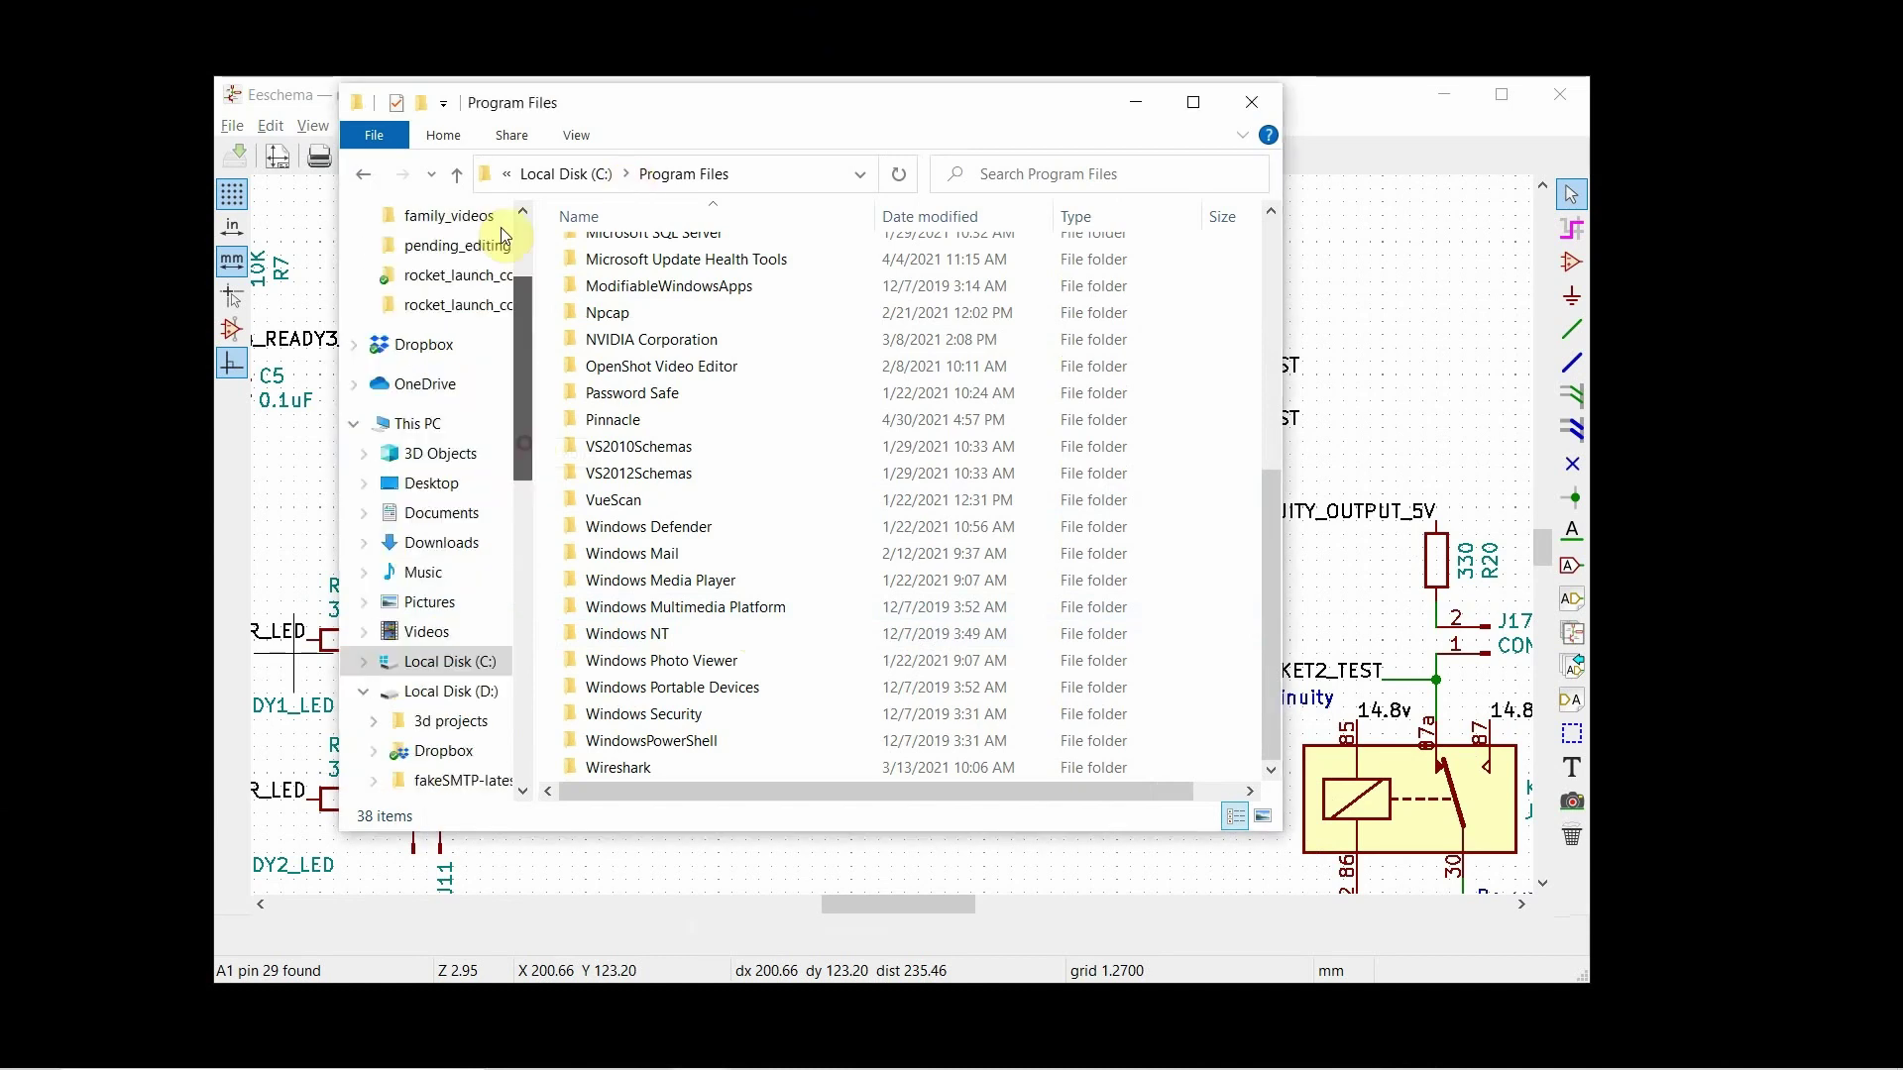
pyautogui.scroll(2, 503, 238)
# Step: Launch freeRouting.jar - Shortcut from the Desktop's Electronics folder
pyautogui.click(488, 264)
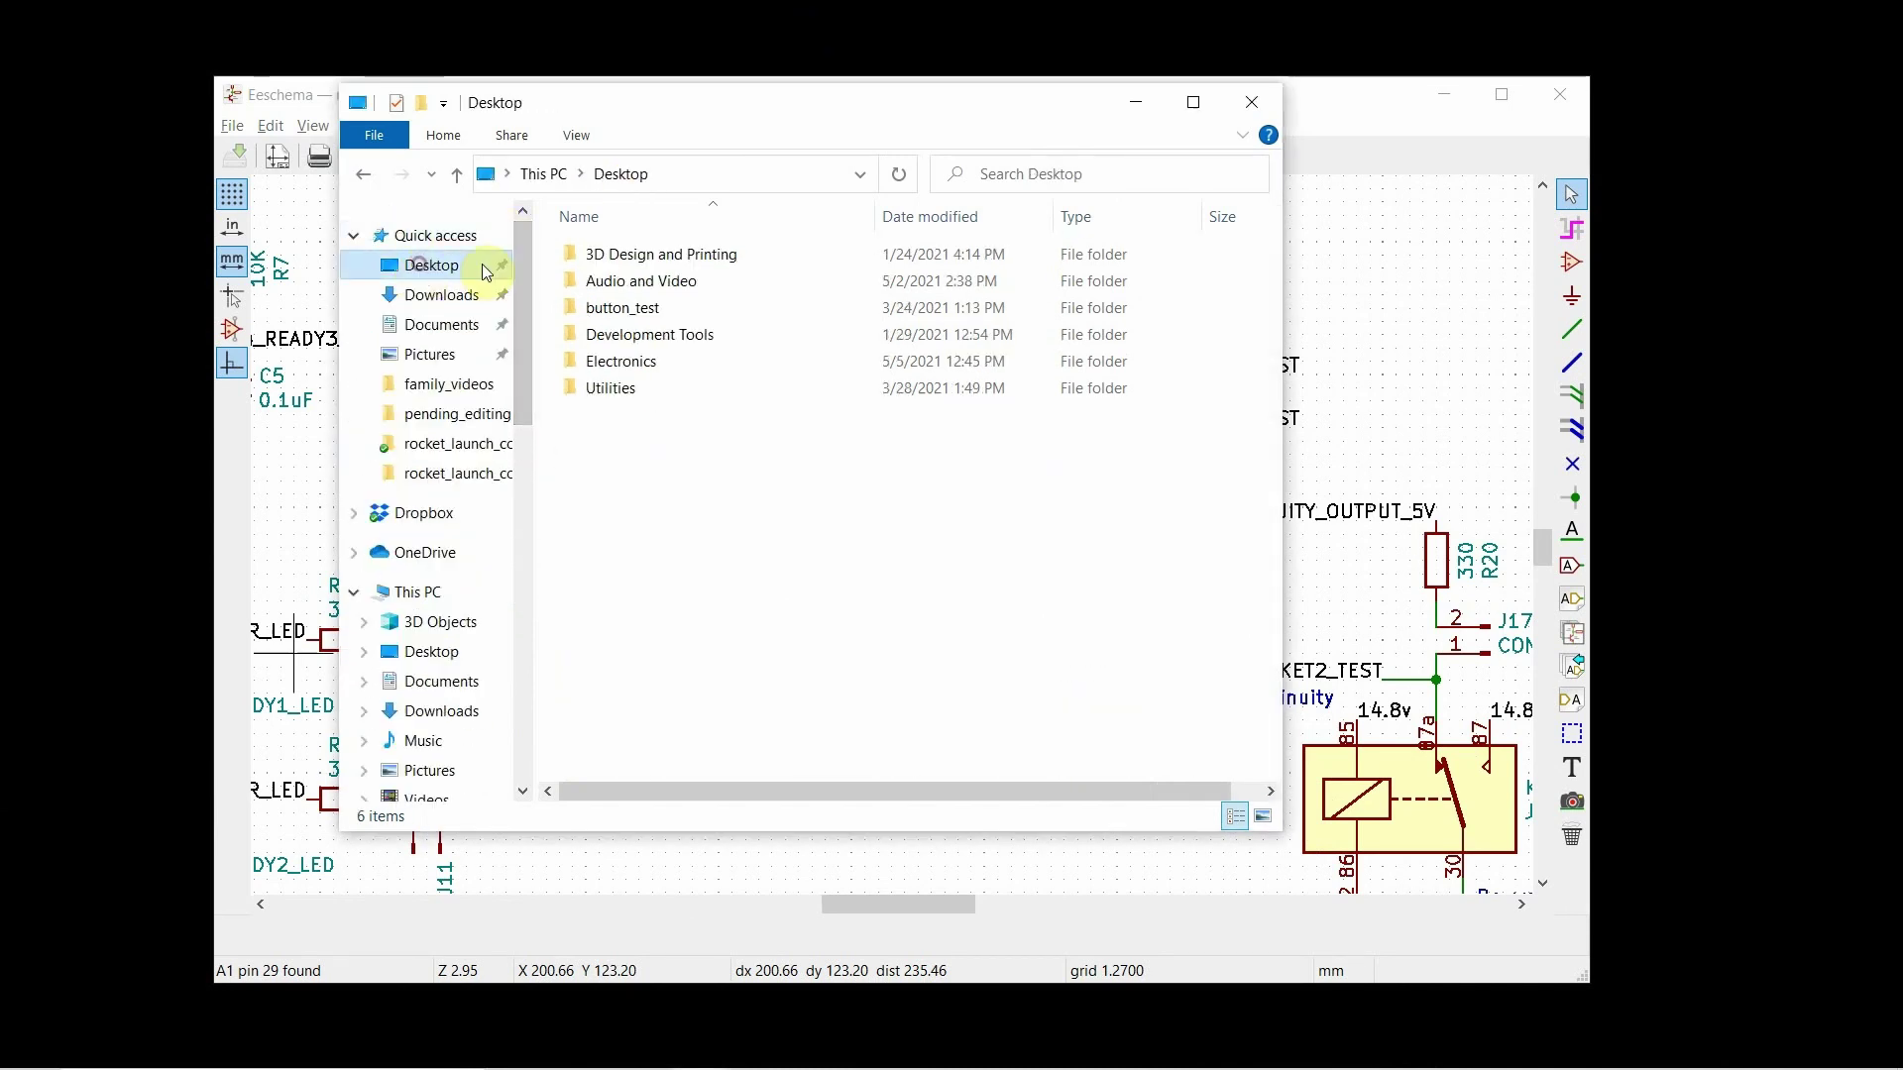
pyautogui.doubleClick(631, 367)
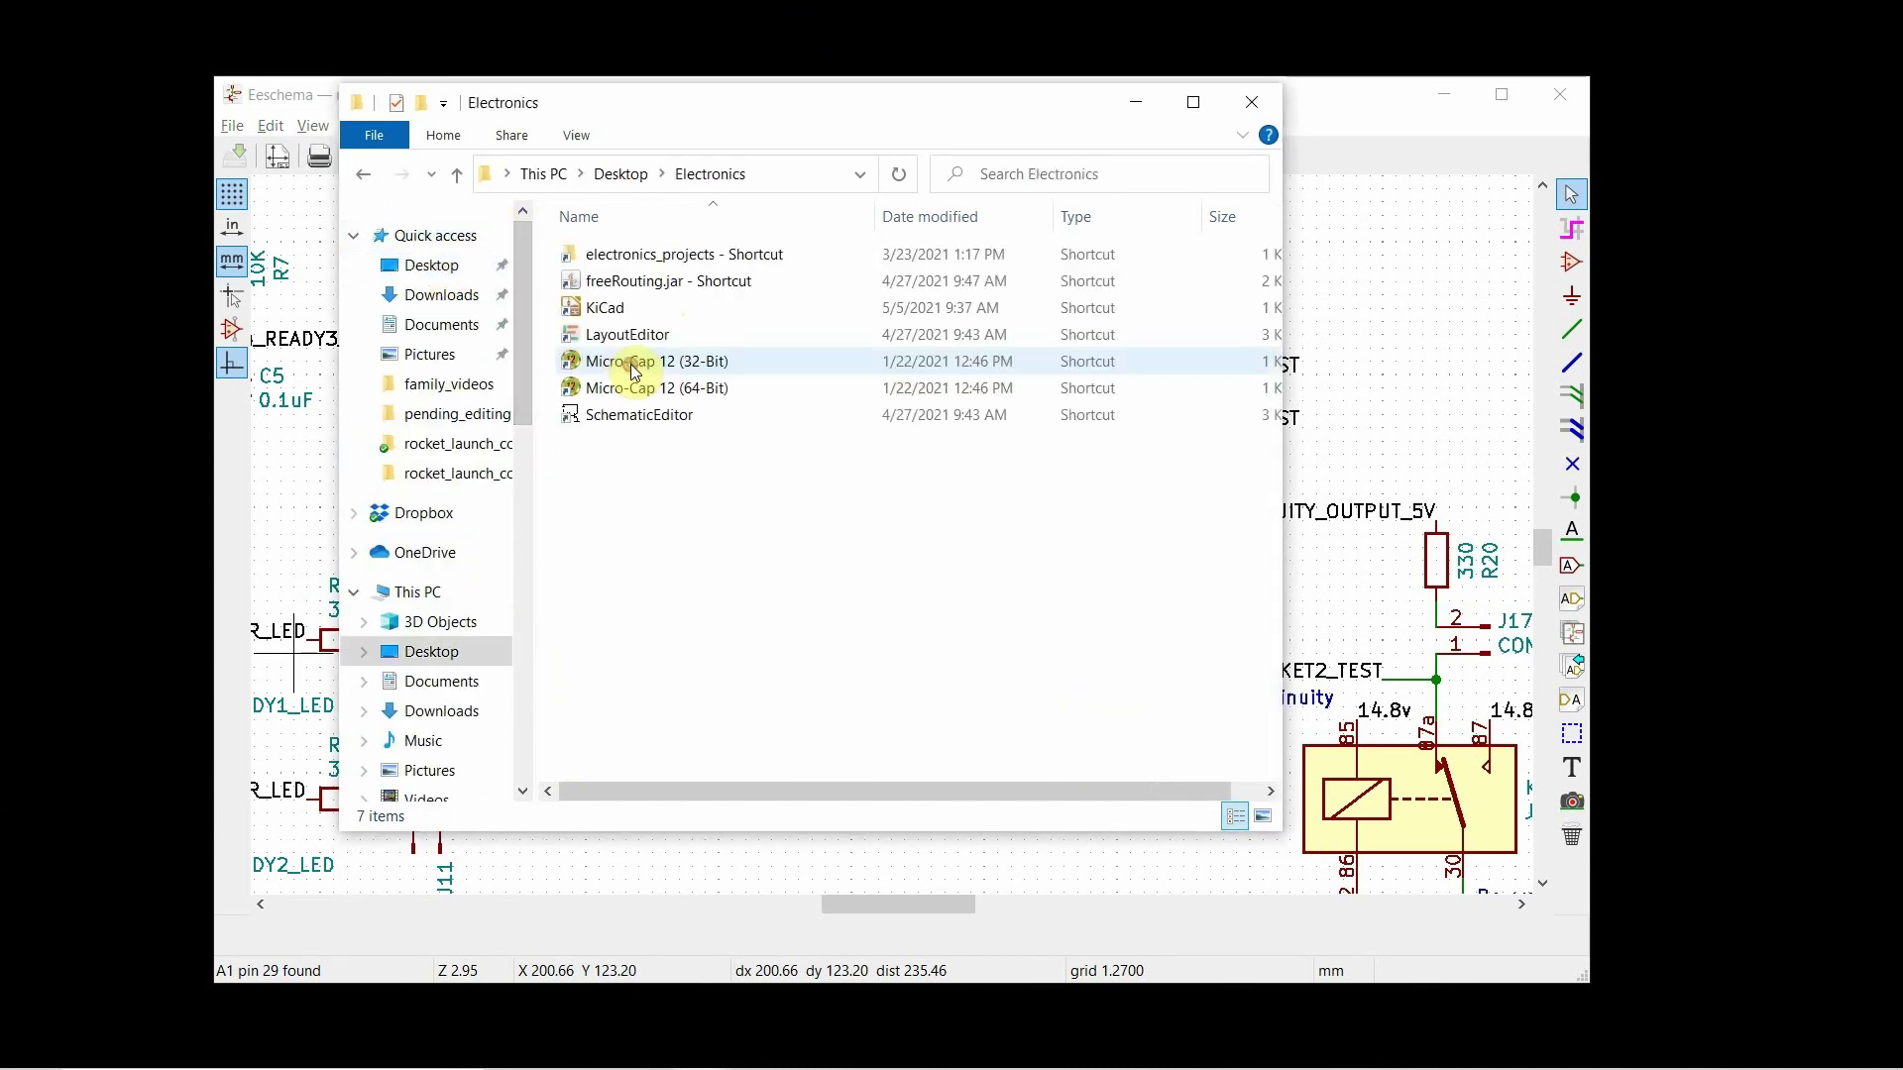
pyautogui.doubleClick(624, 284)
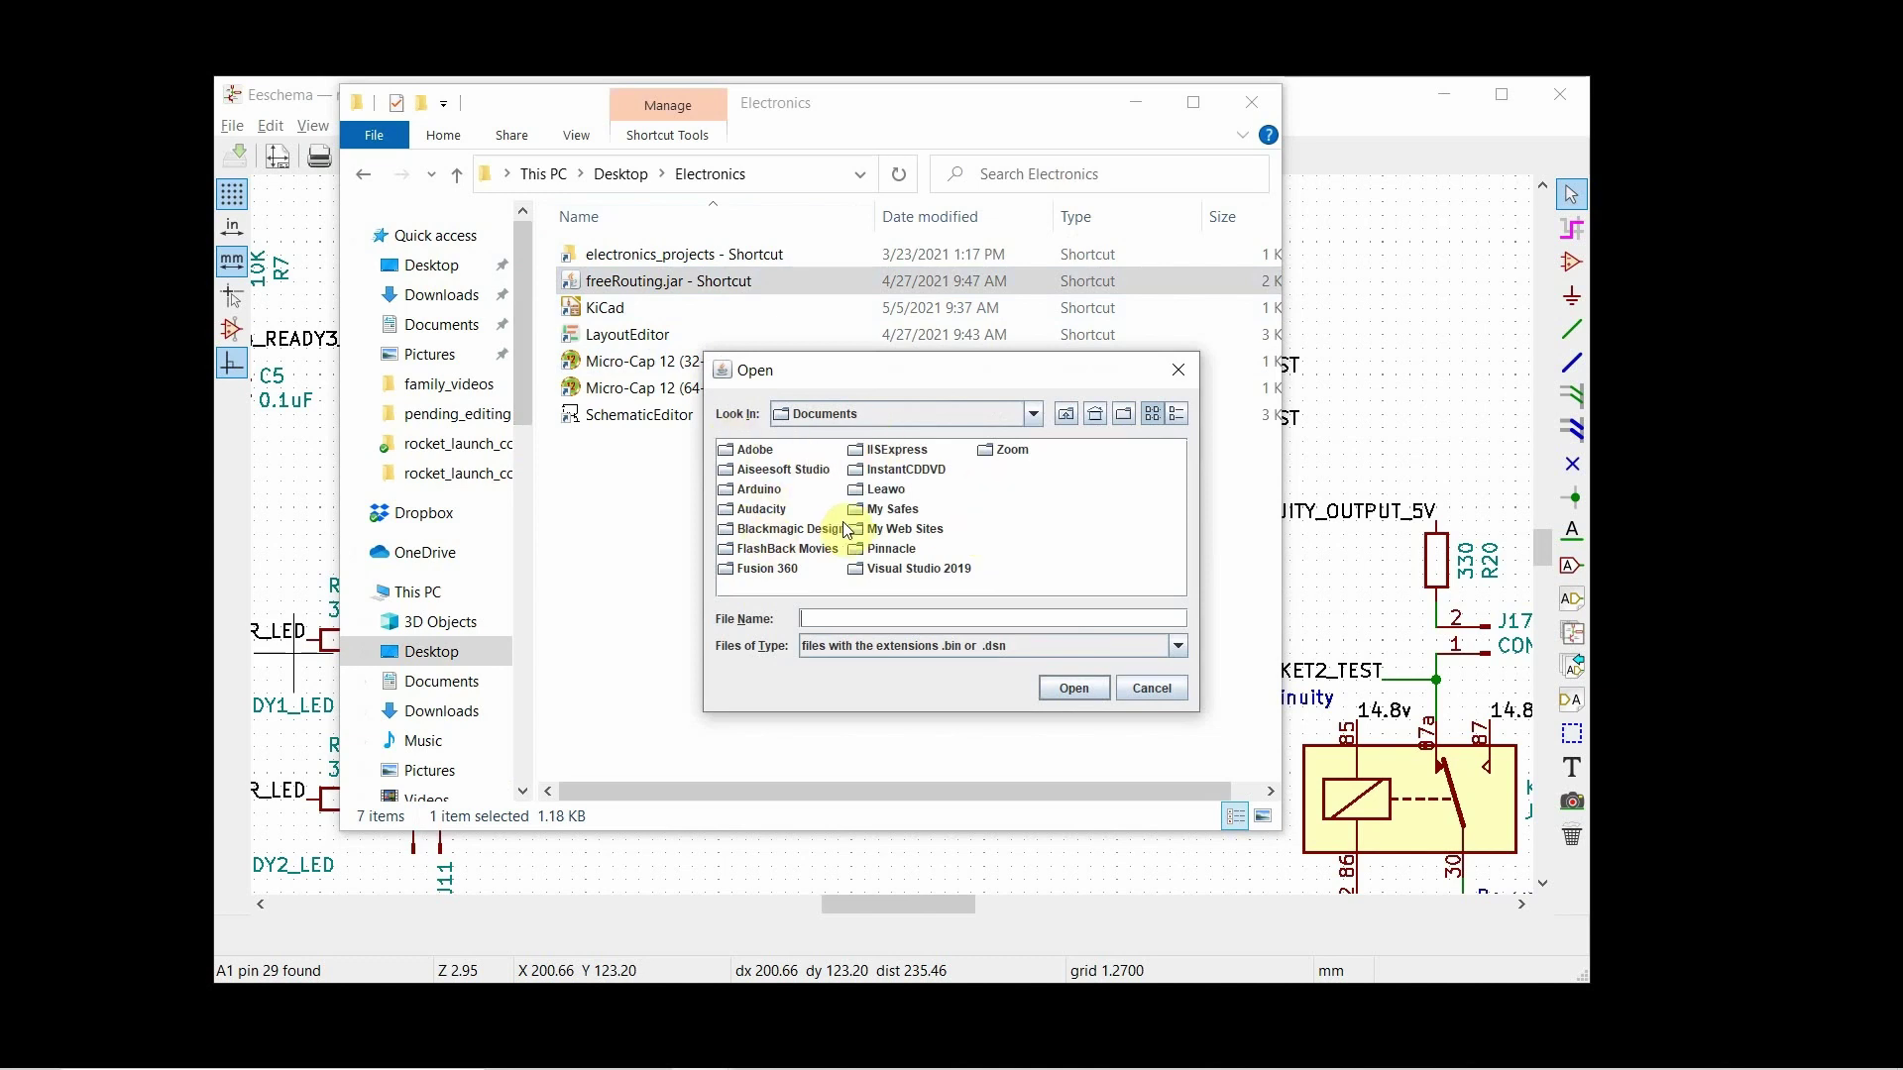
# Step: Open rocket_launch_control.dsn from D:\Dropbox\electronics_projects\projects\rocket_launch_controller_youtube\kicad
pyautogui.click(1034, 417)
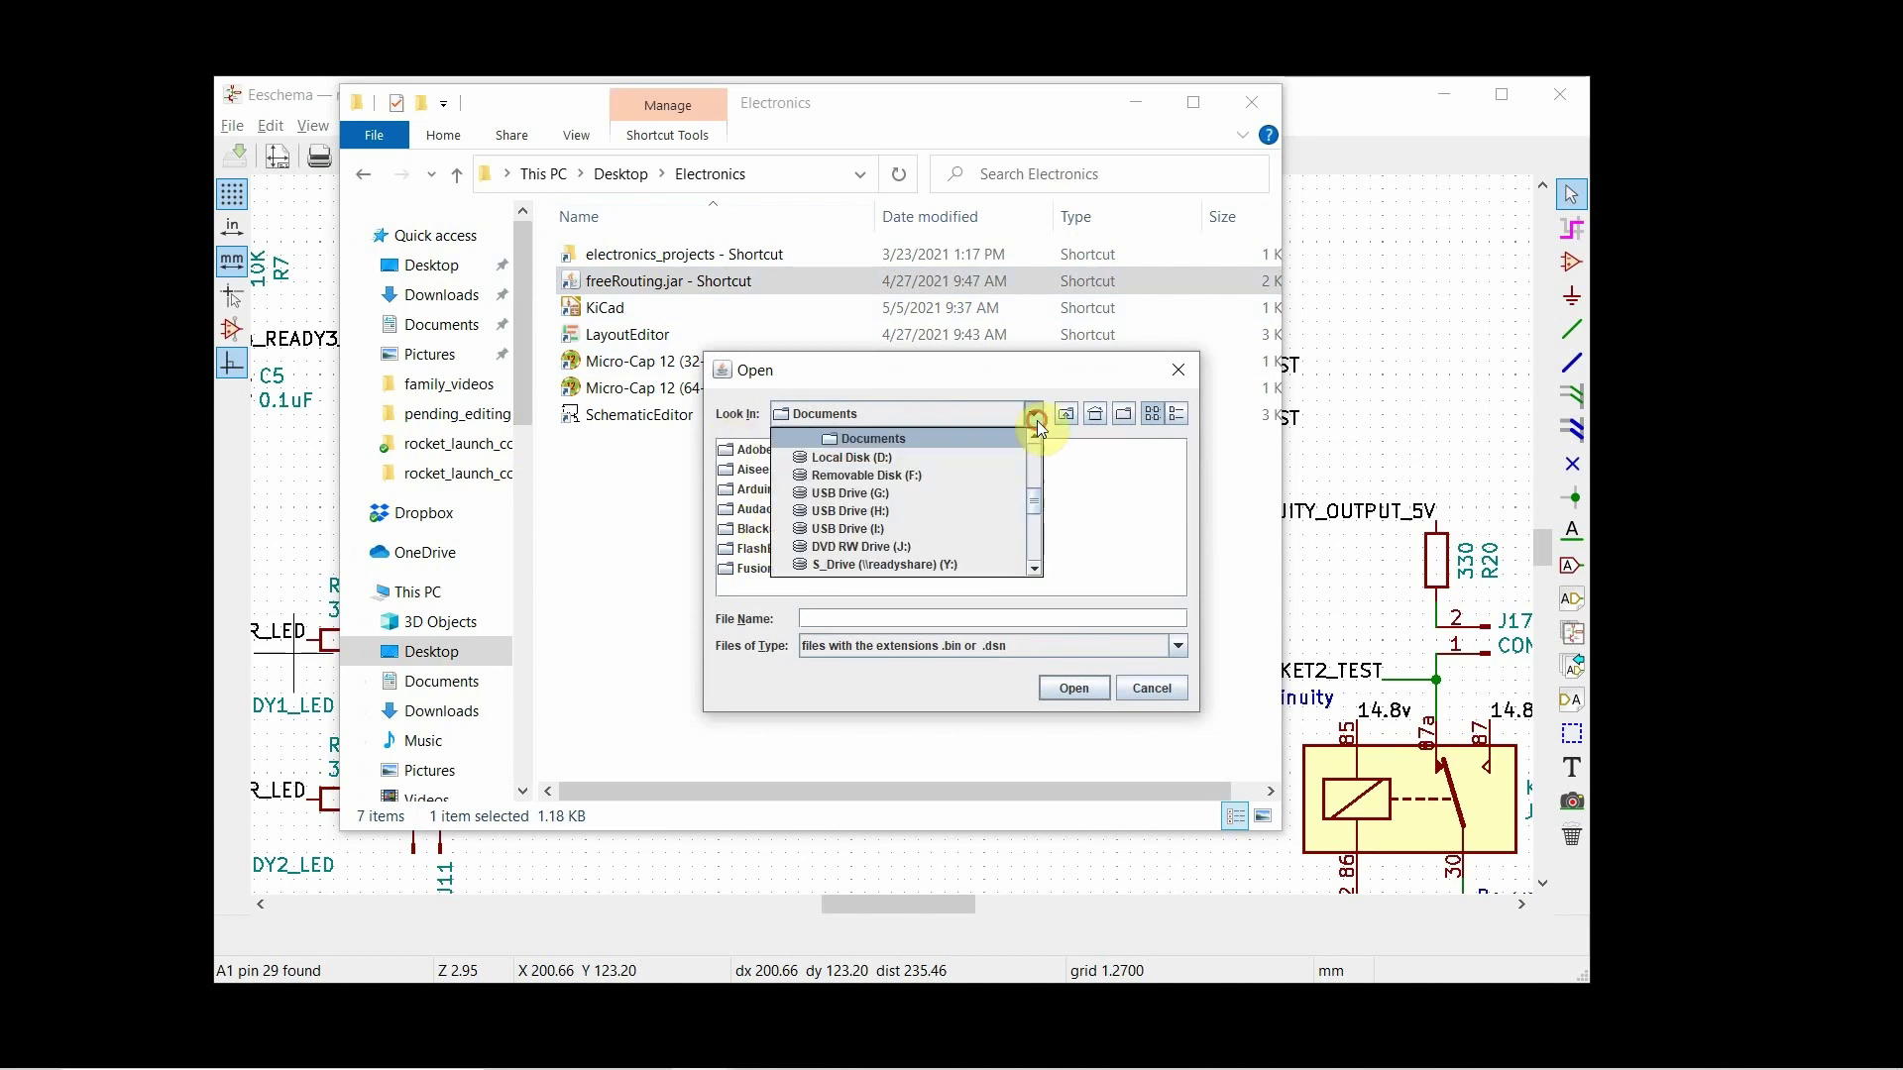
pyautogui.click(907, 458)
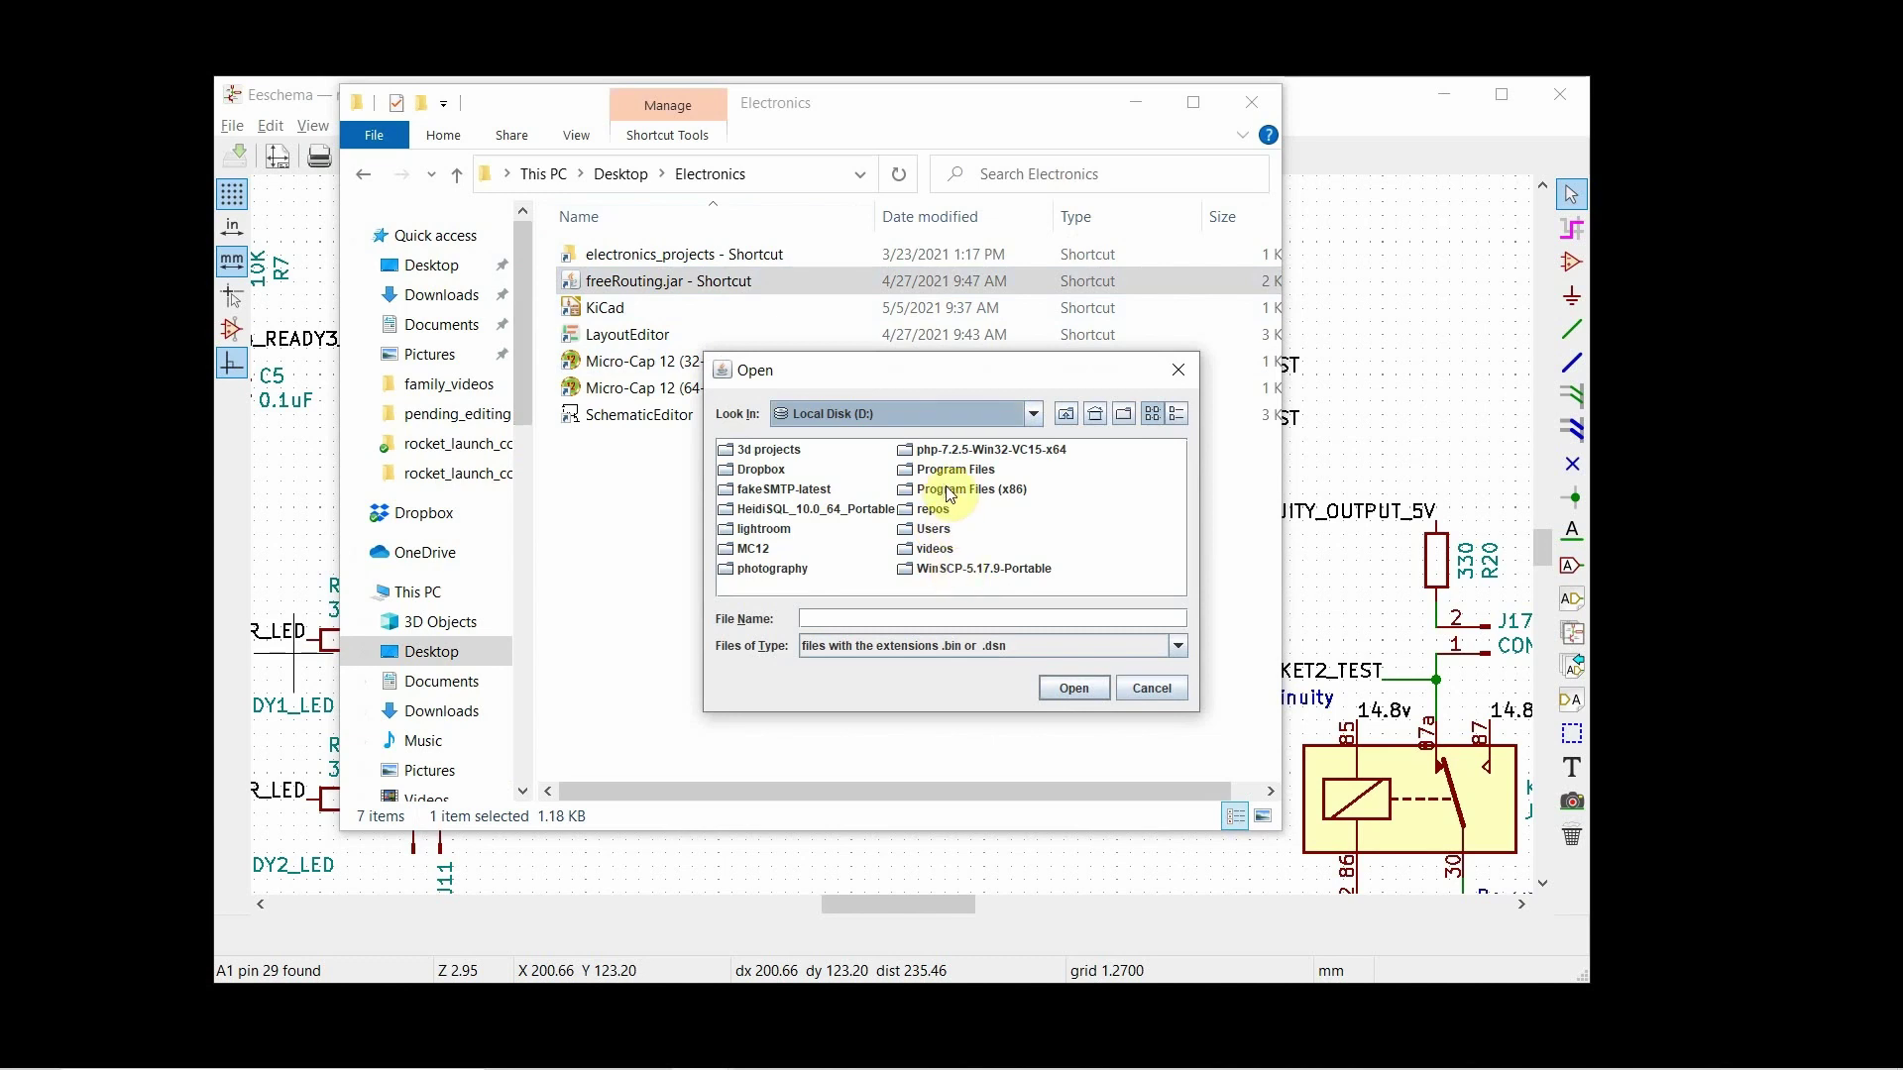
pyautogui.doubleClick(764, 471)
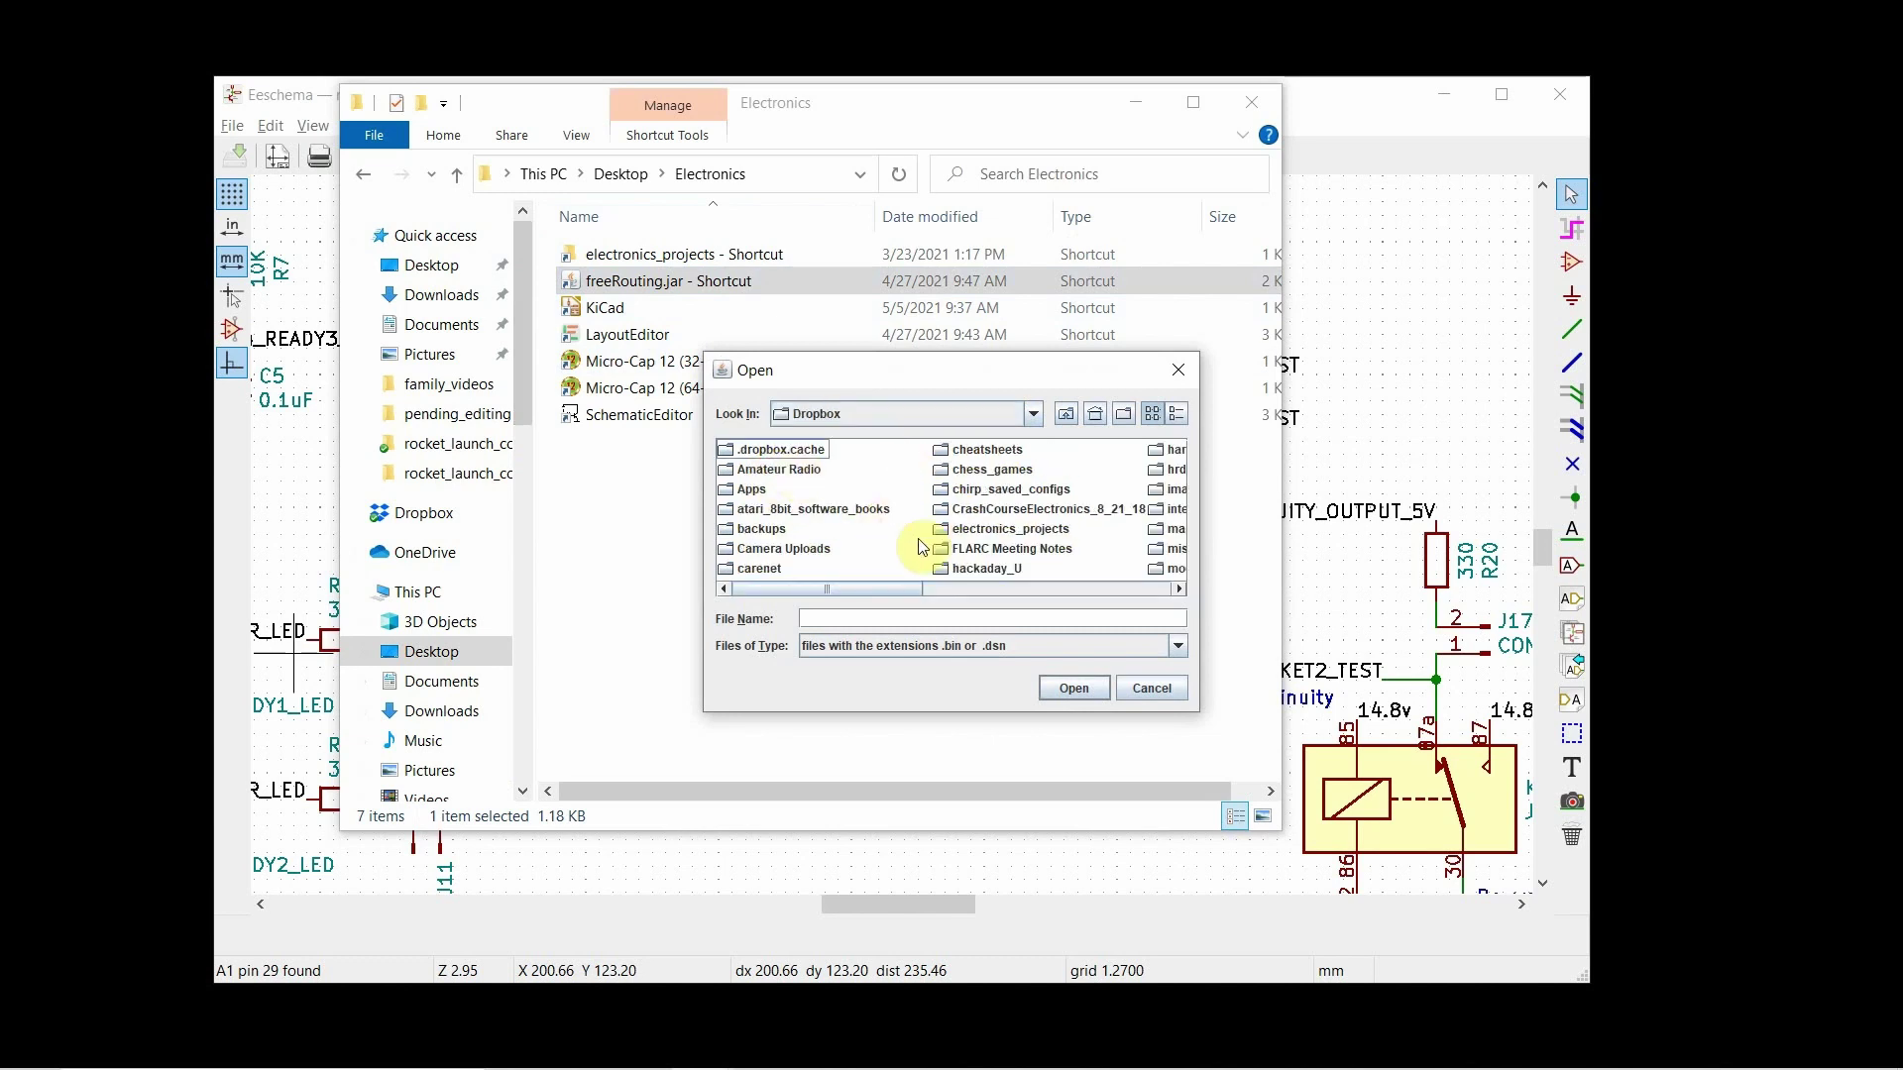
pyautogui.doubleClick(1011, 528)
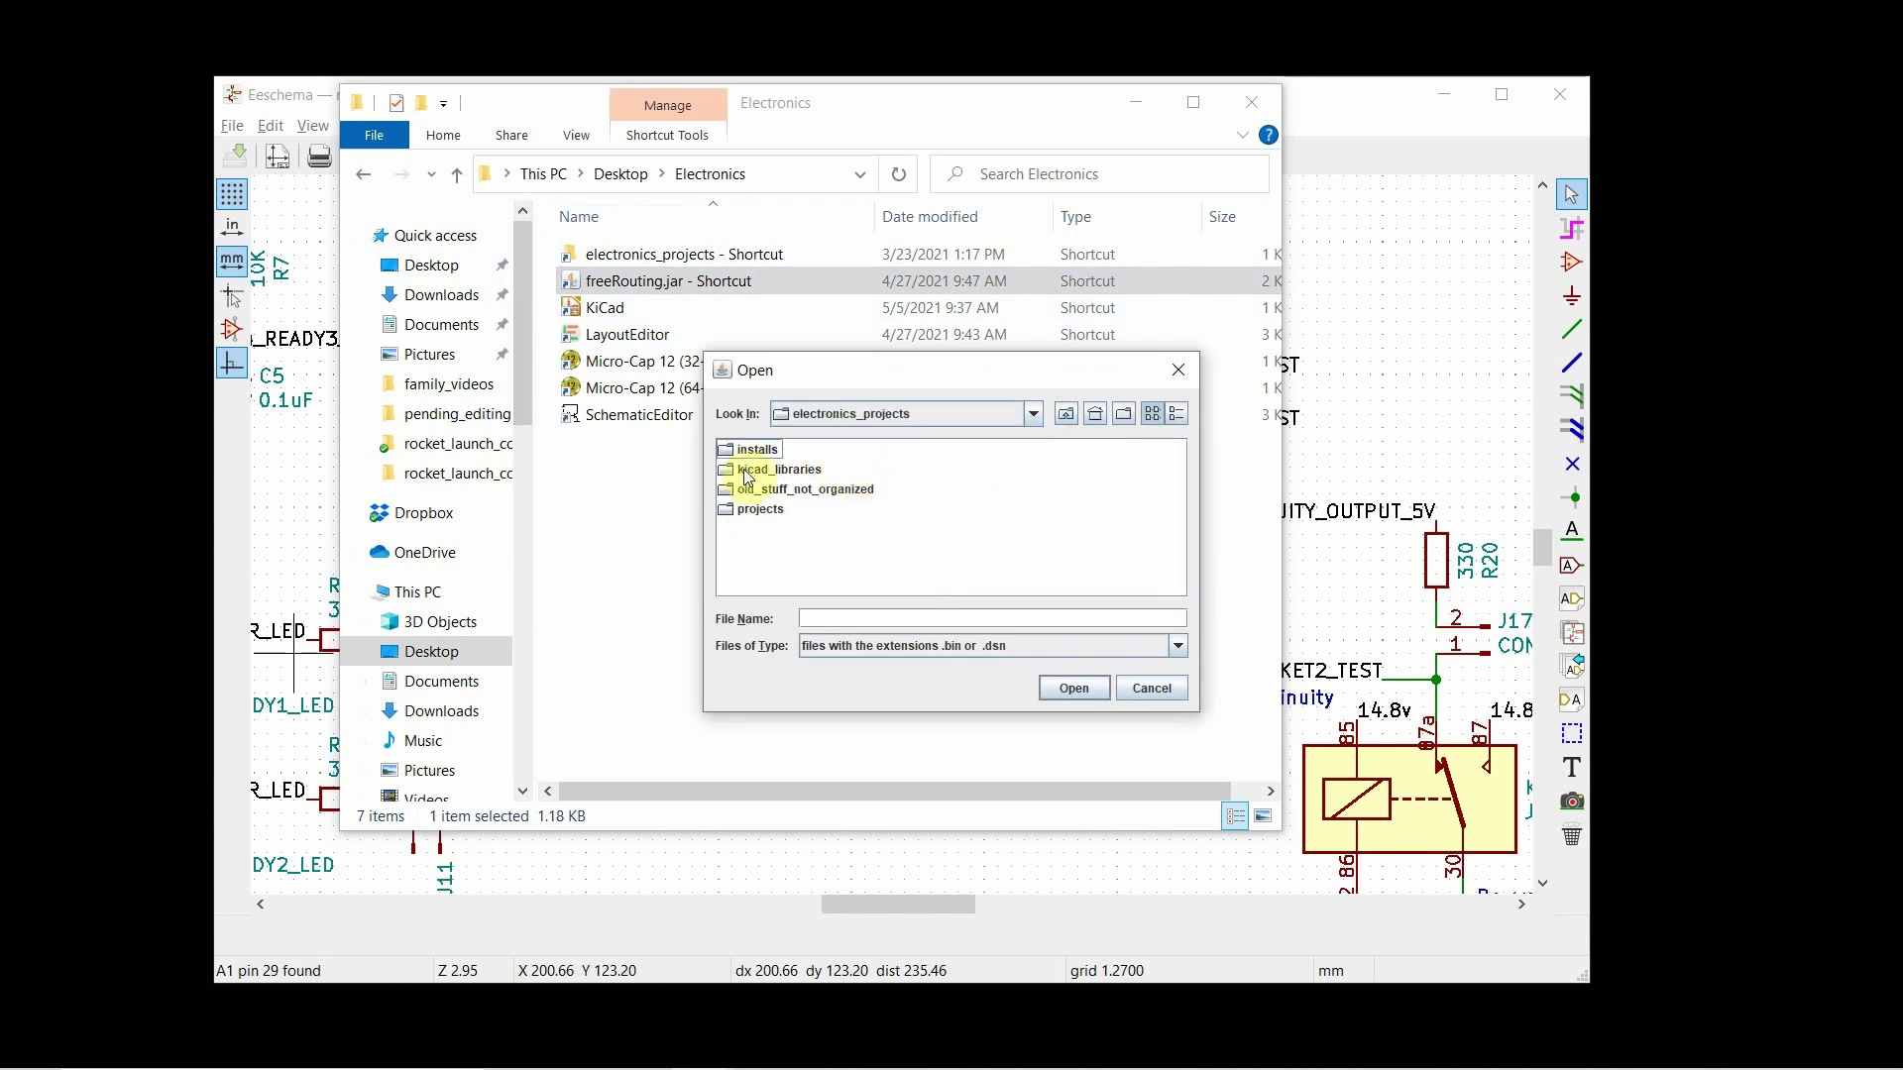
pyautogui.doubleClick(761, 510)
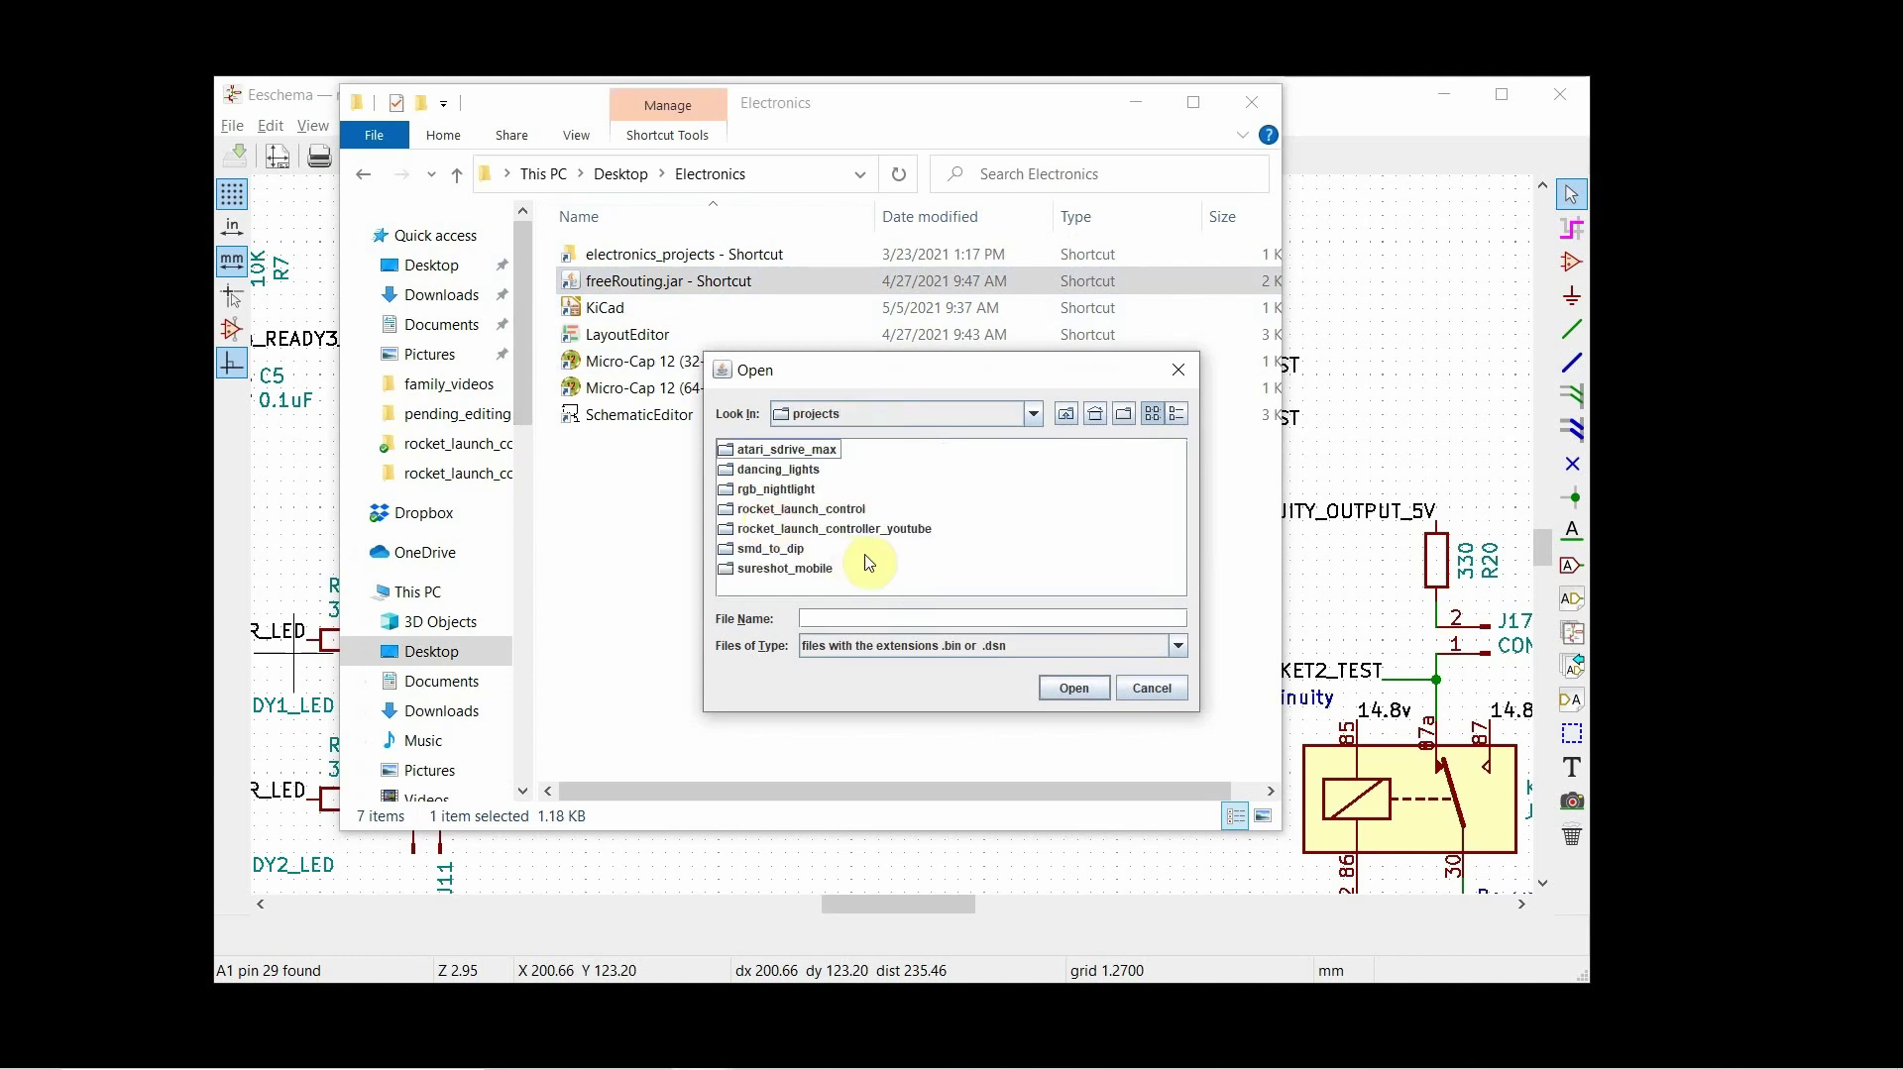
pyautogui.doubleClick(850, 529)
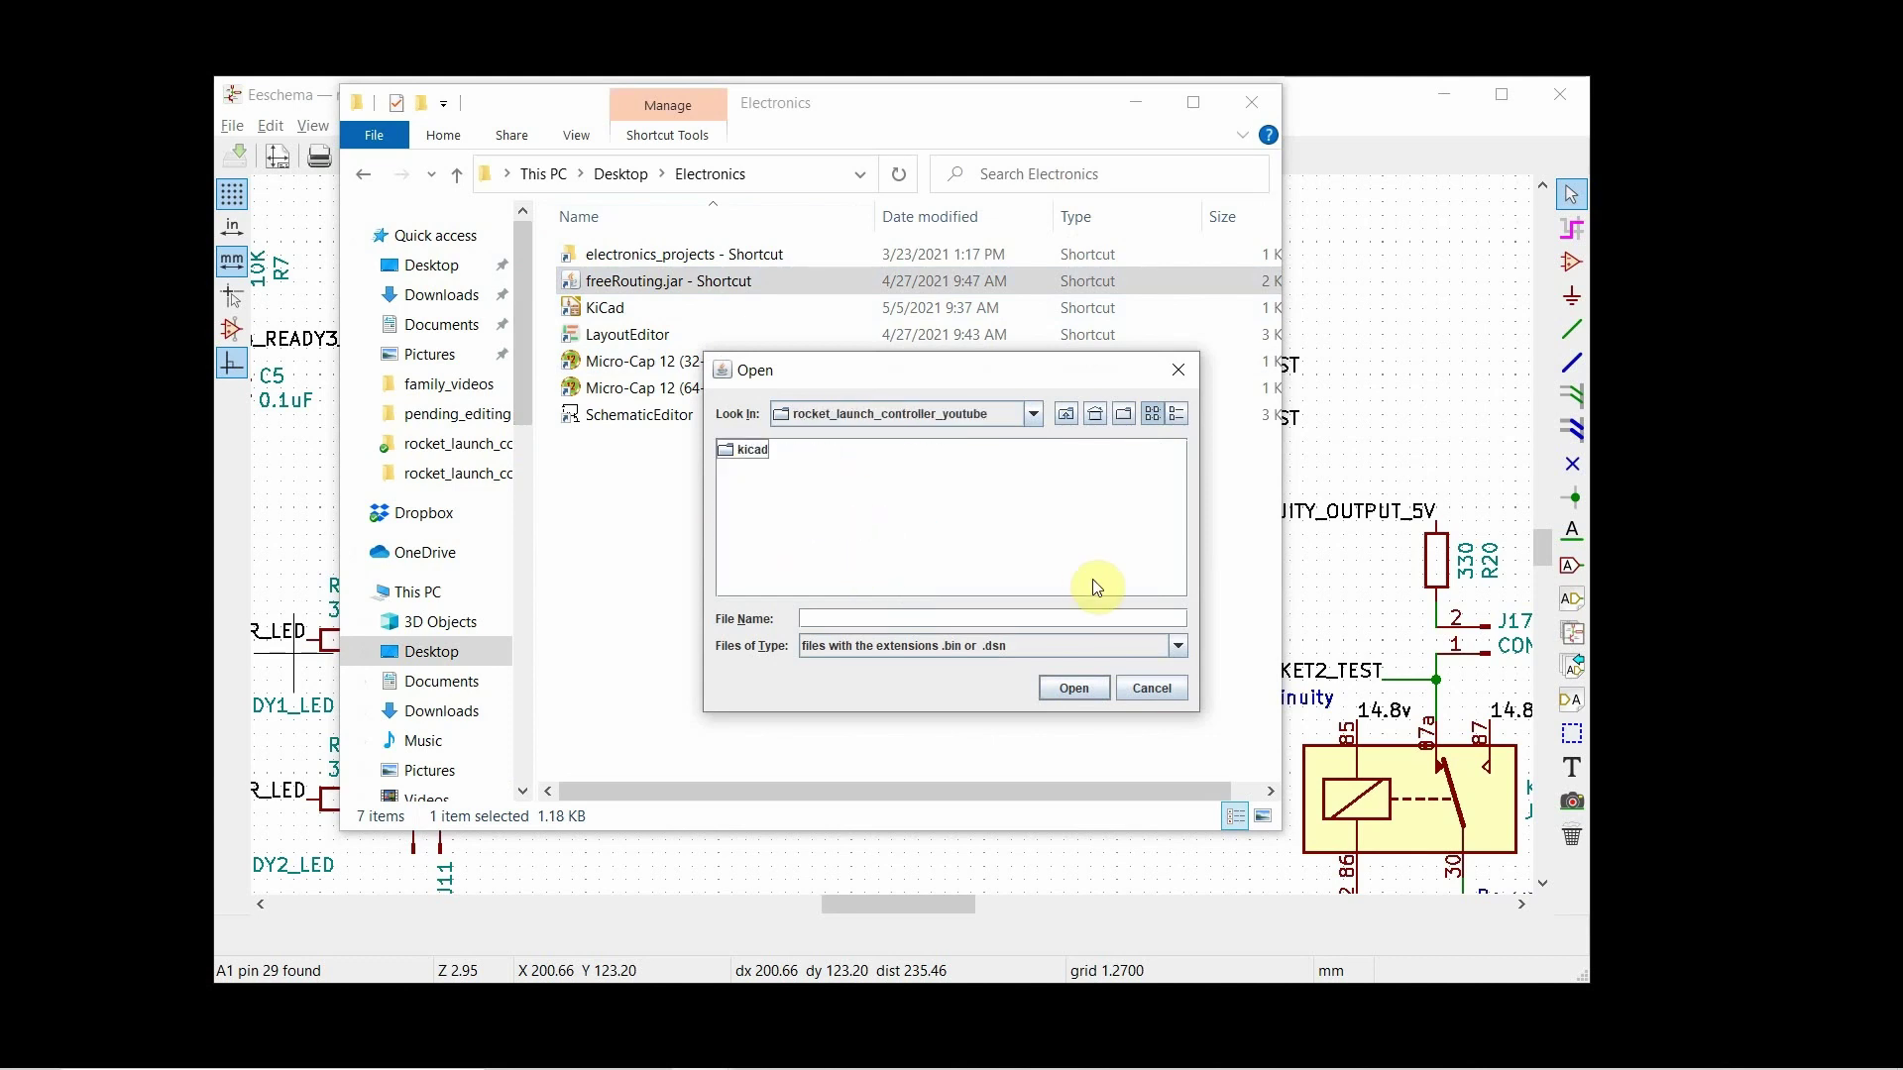
pyautogui.doubleClick(749, 450)
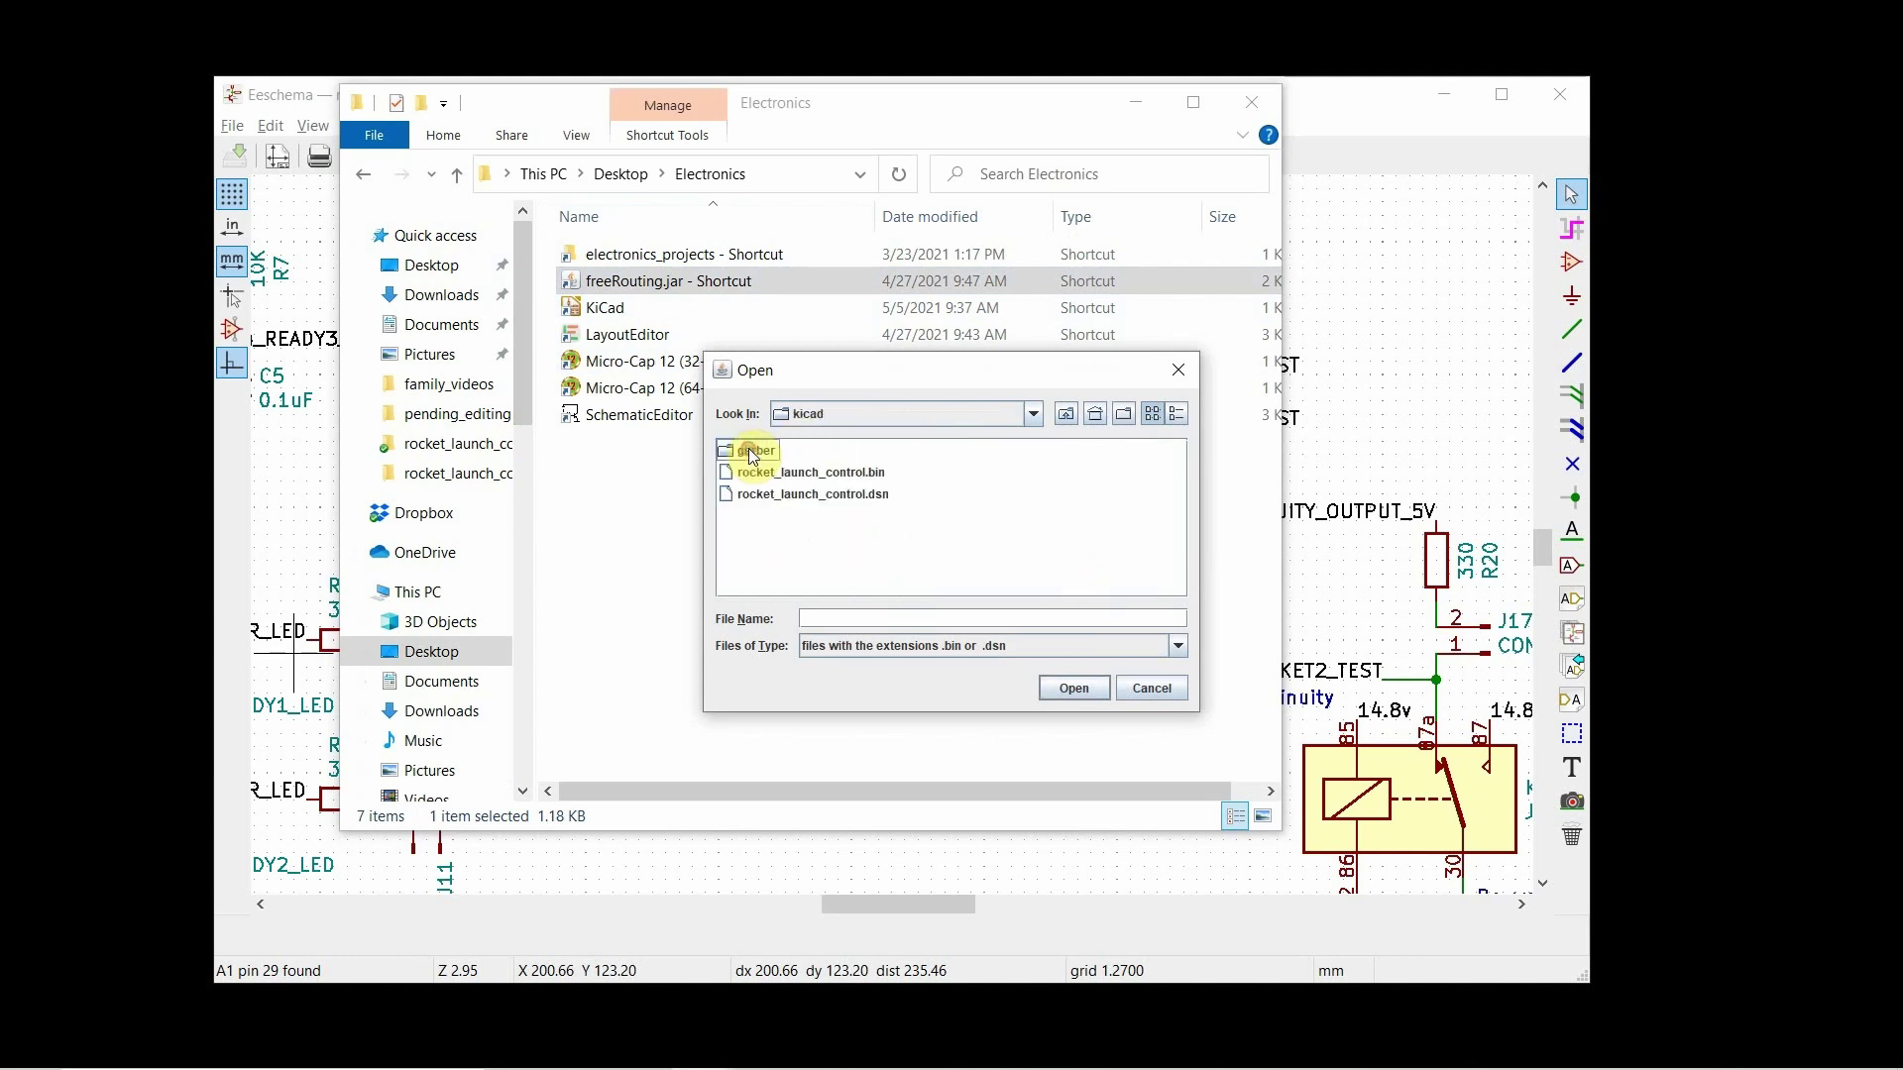
pyautogui.doubleClick(842, 492)
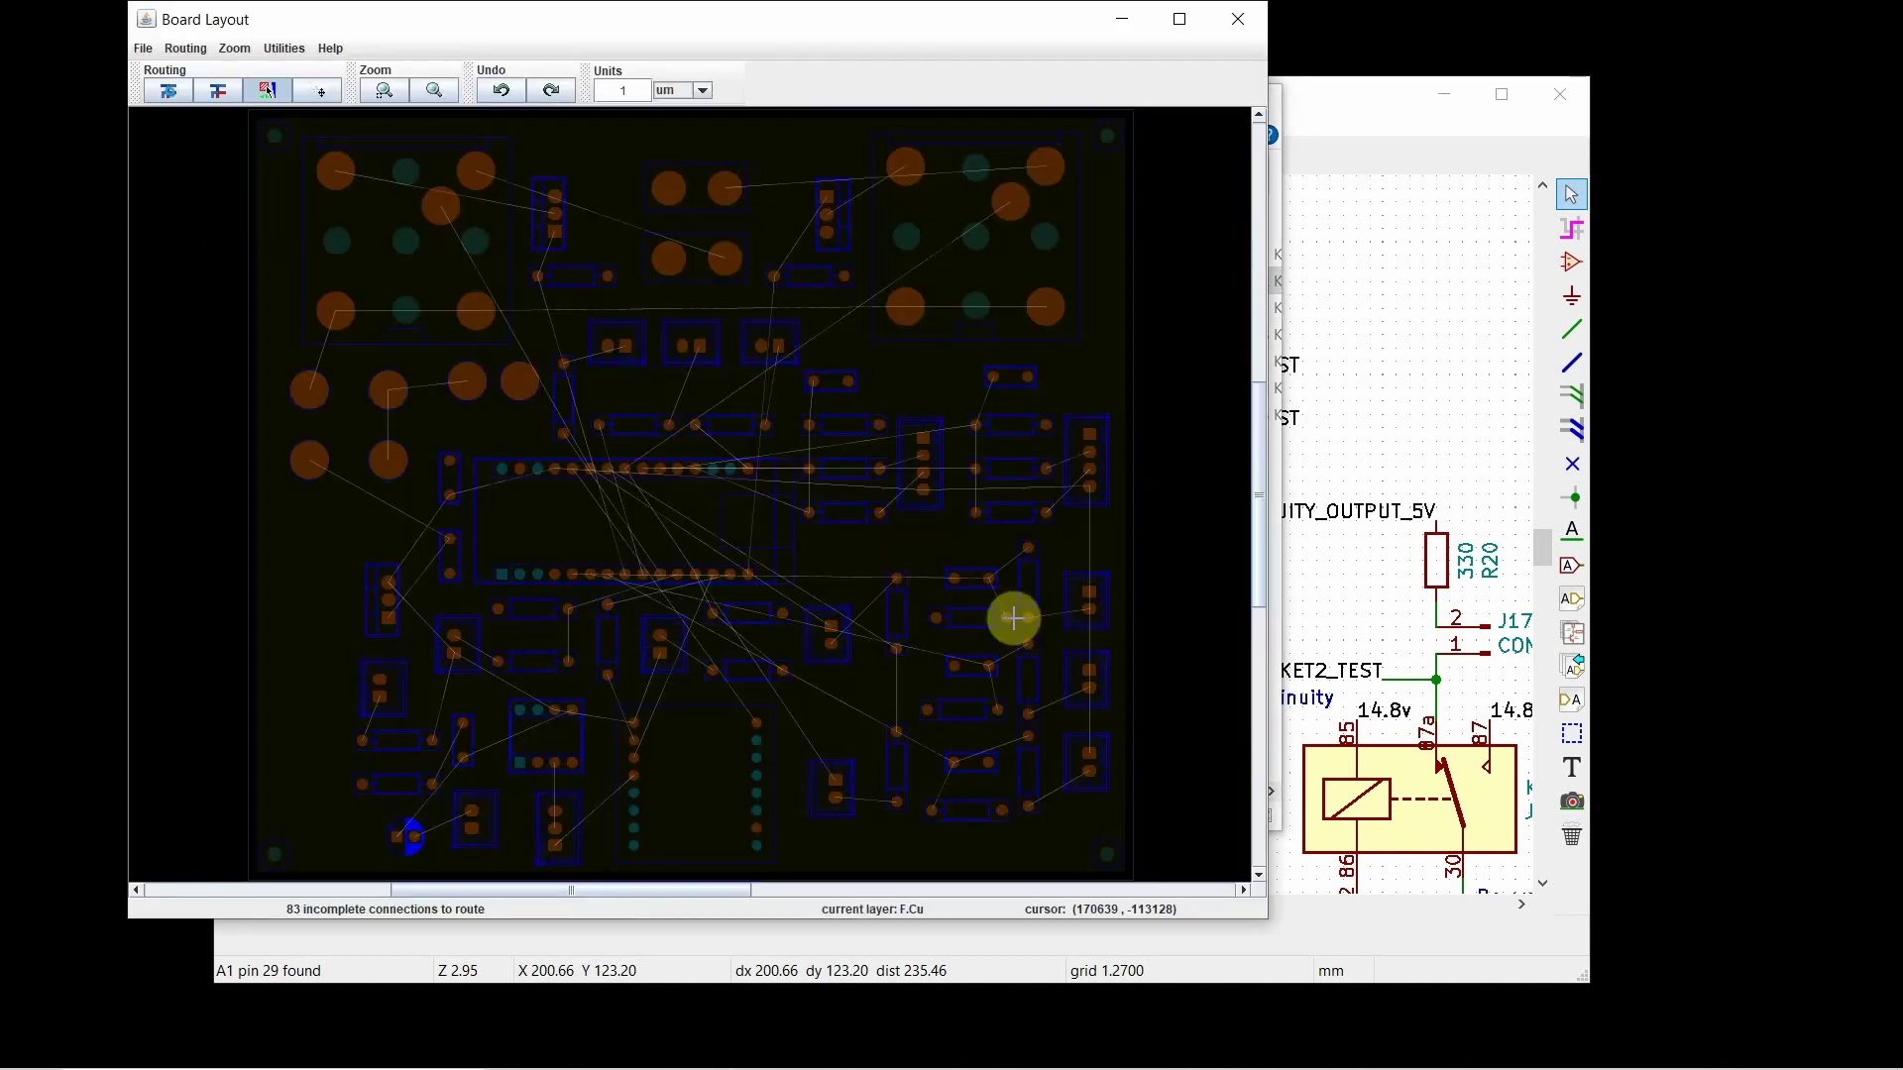
# Step: Autoroute the whole board and let post-route optimization finish with 0 vias
pyautogui.moveTo(645, 16); pyautogui.dragTo(861, 27)
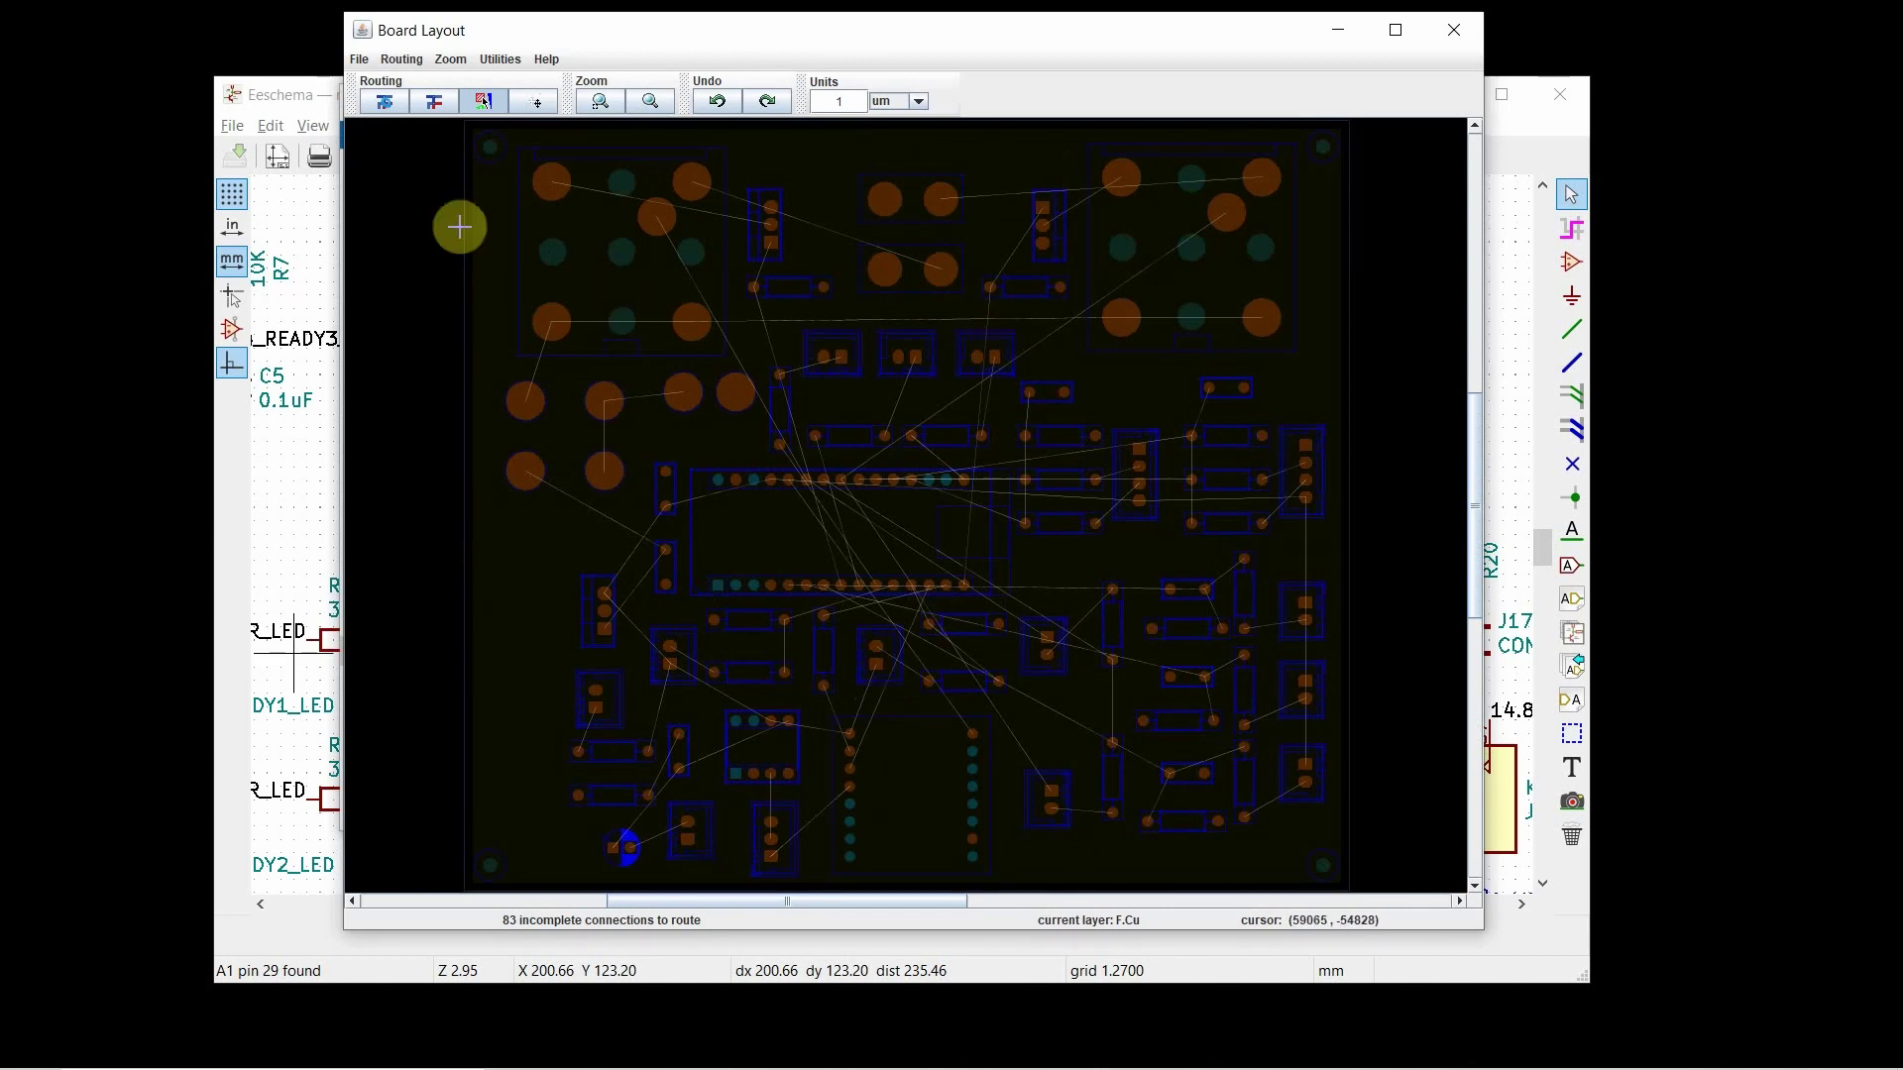
pyautogui.click(388, 105)
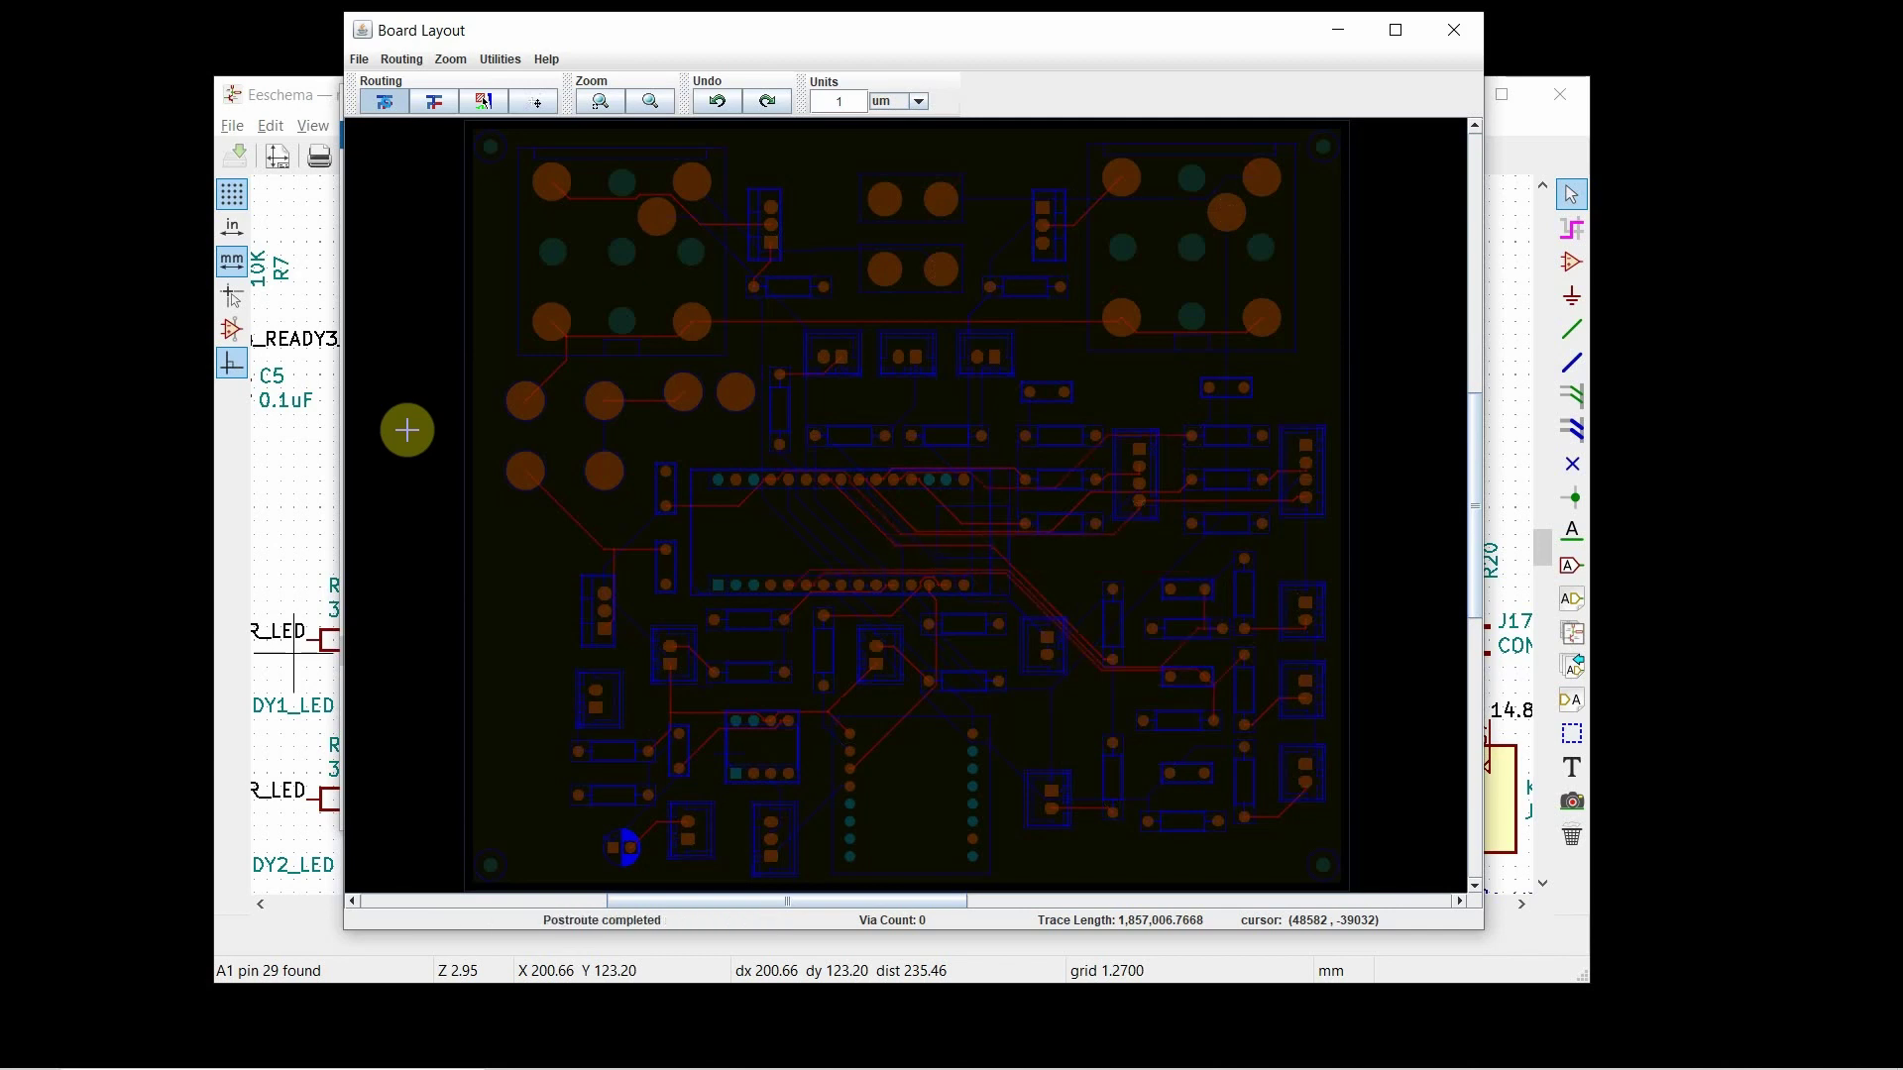
# Step: Export rocket_launch_control.ses as a Specctra session with its rules, then close FreeRouting
pyautogui.click(365, 62)
pyautogui.moveTo(436, 146)
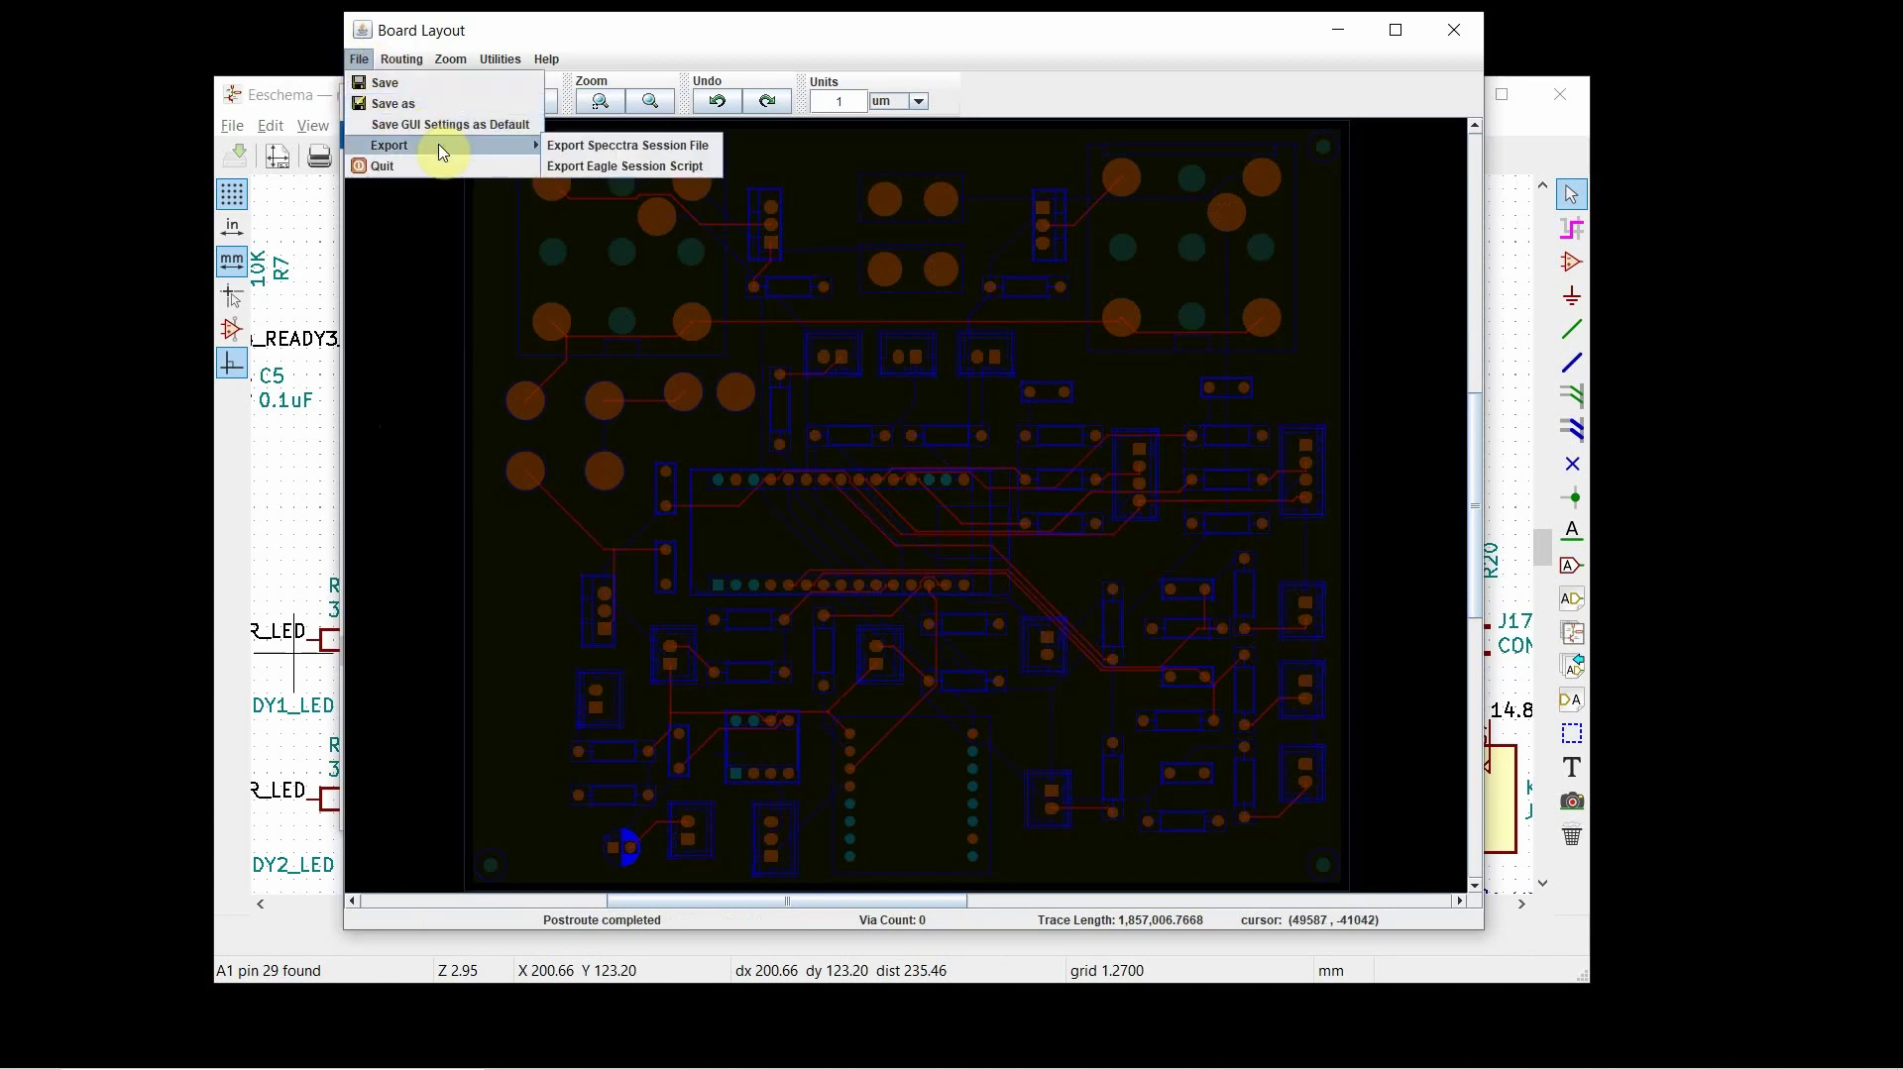
pyautogui.click(646, 146)
pyautogui.click(928, 569)
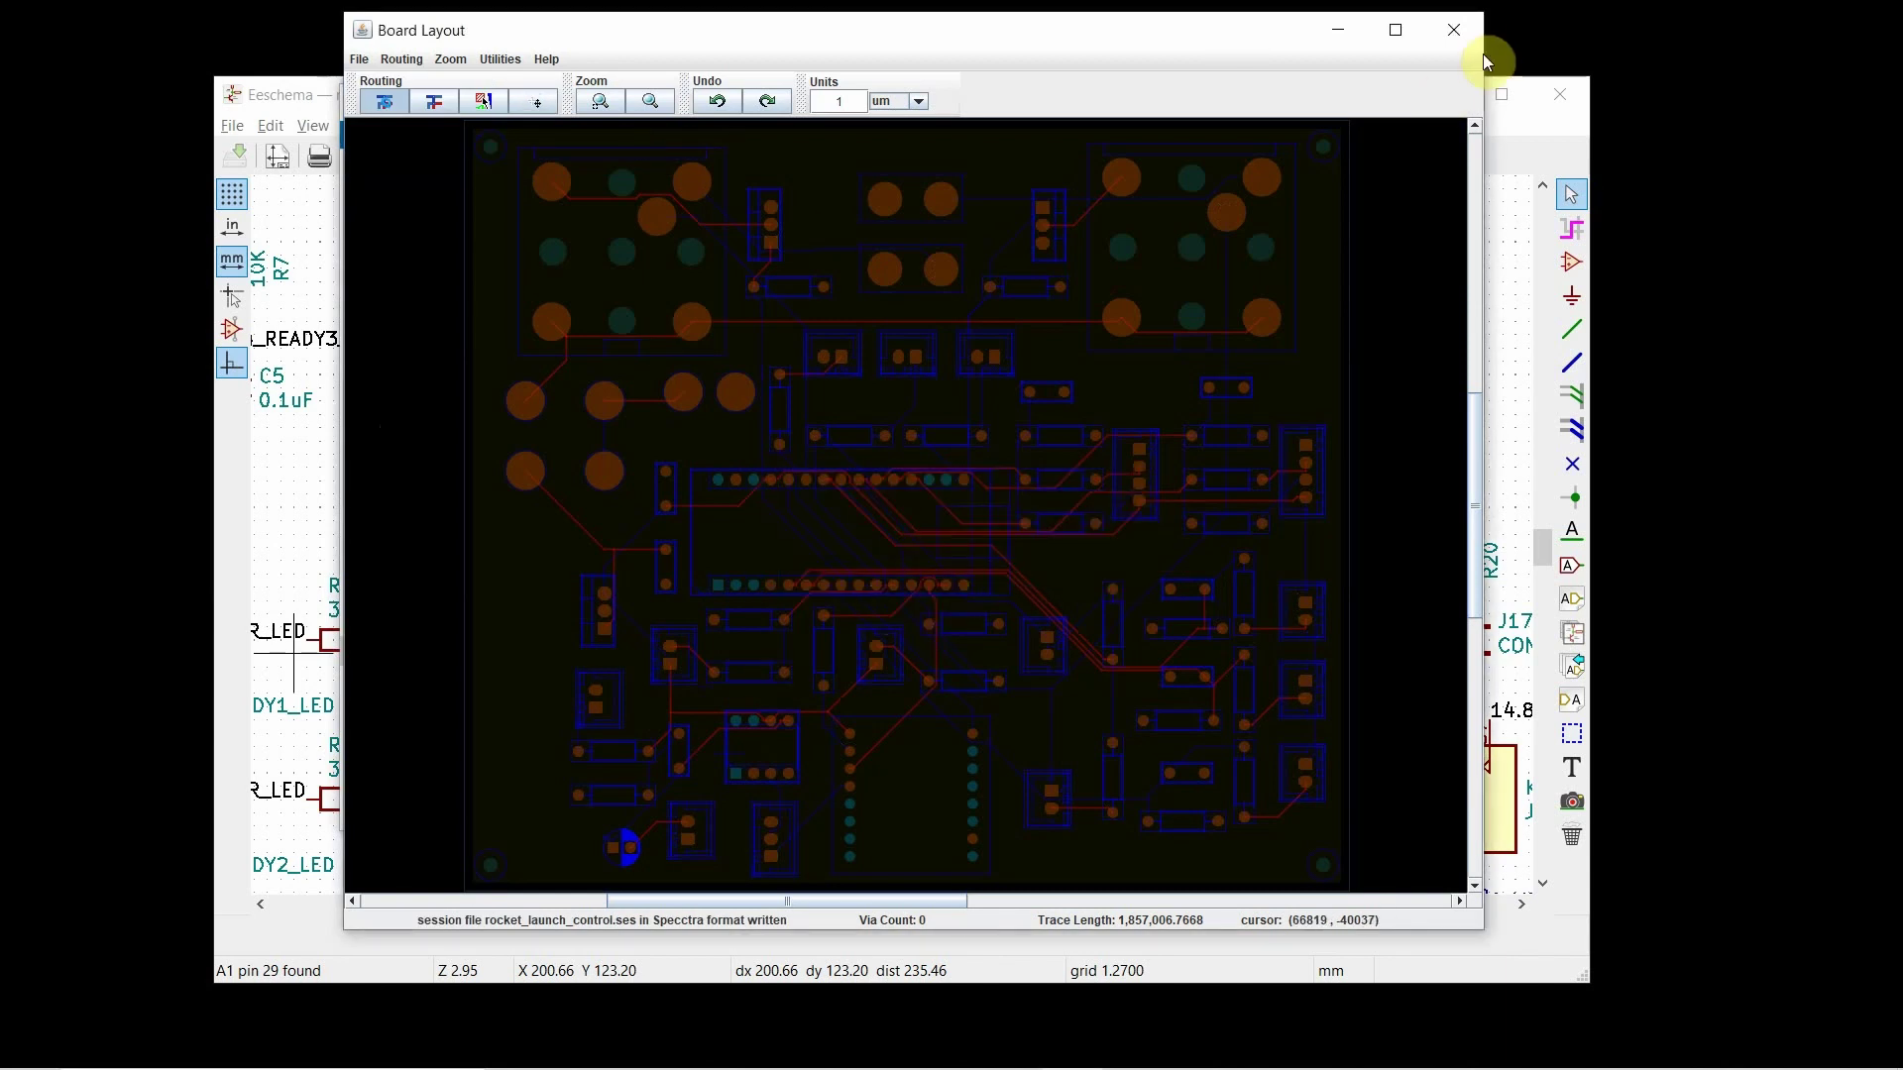
pyautogui.click(1457, 37)
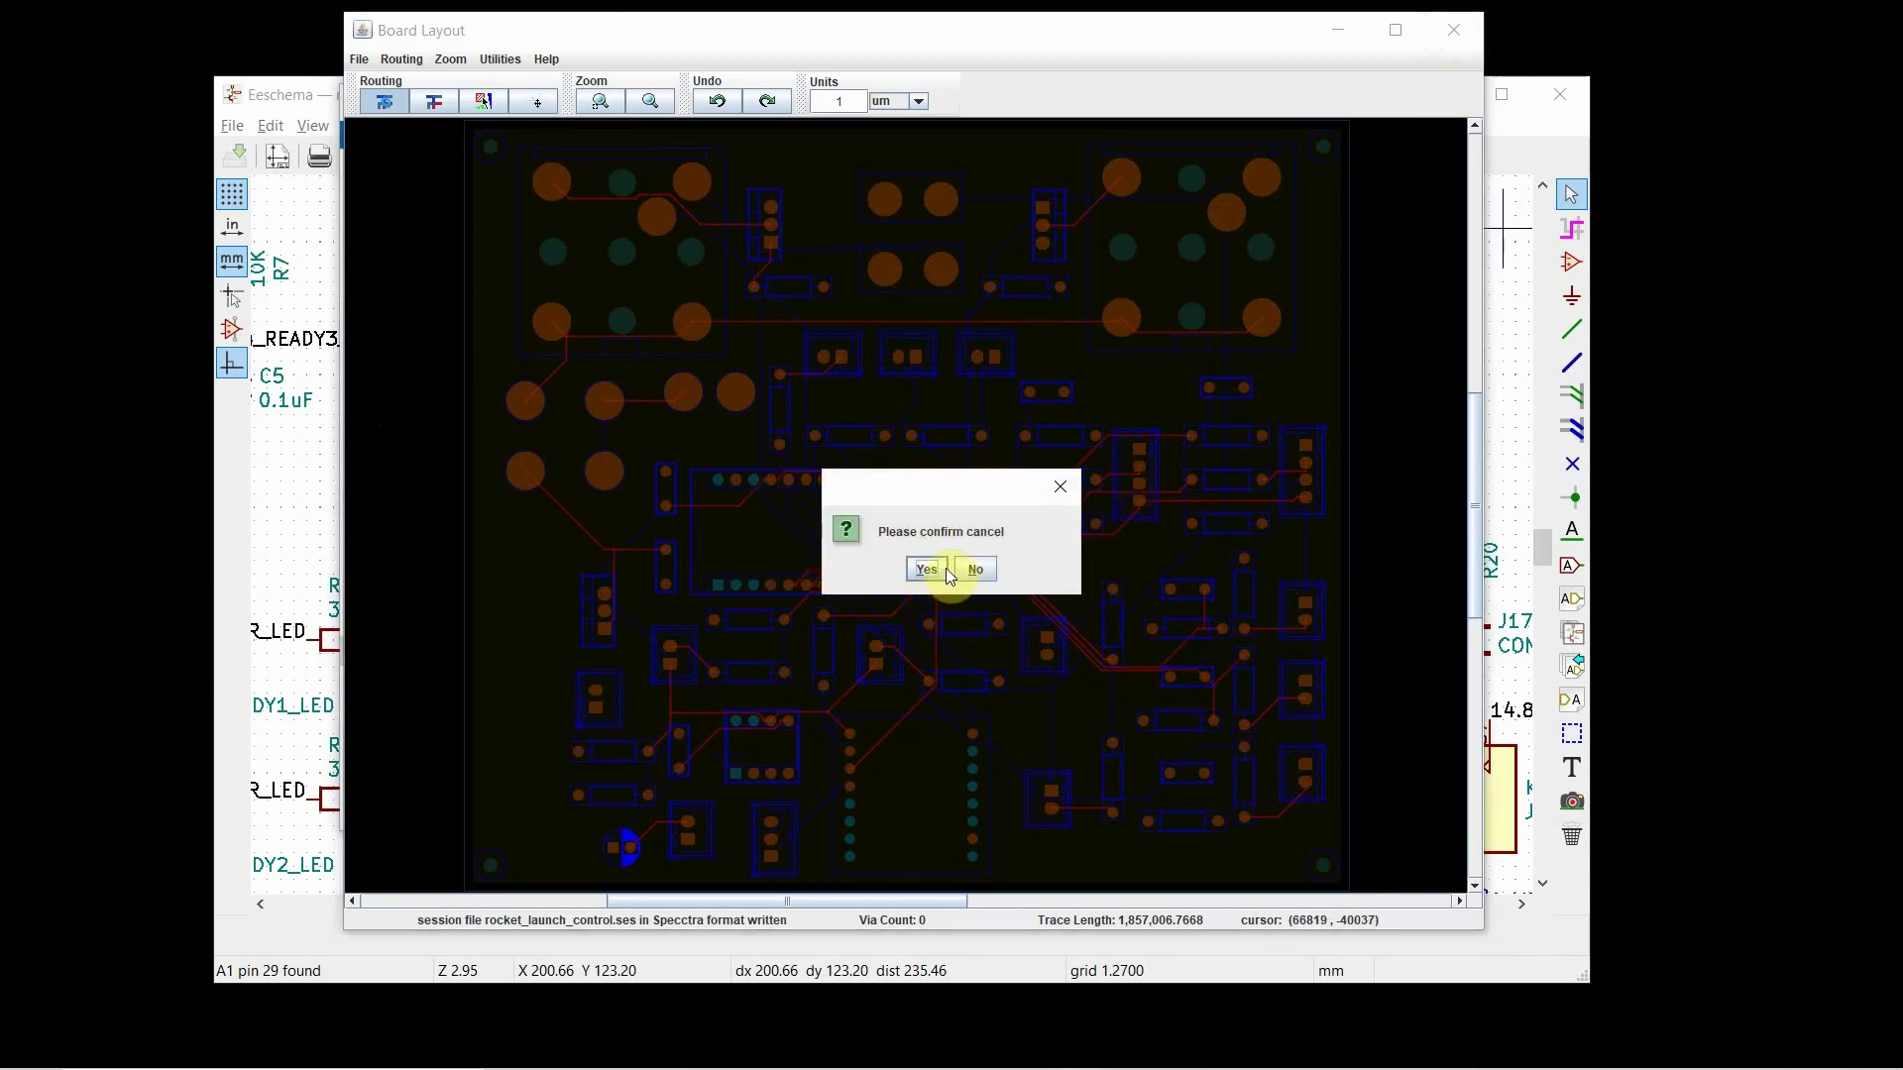
pyautogui.click(931, 567)
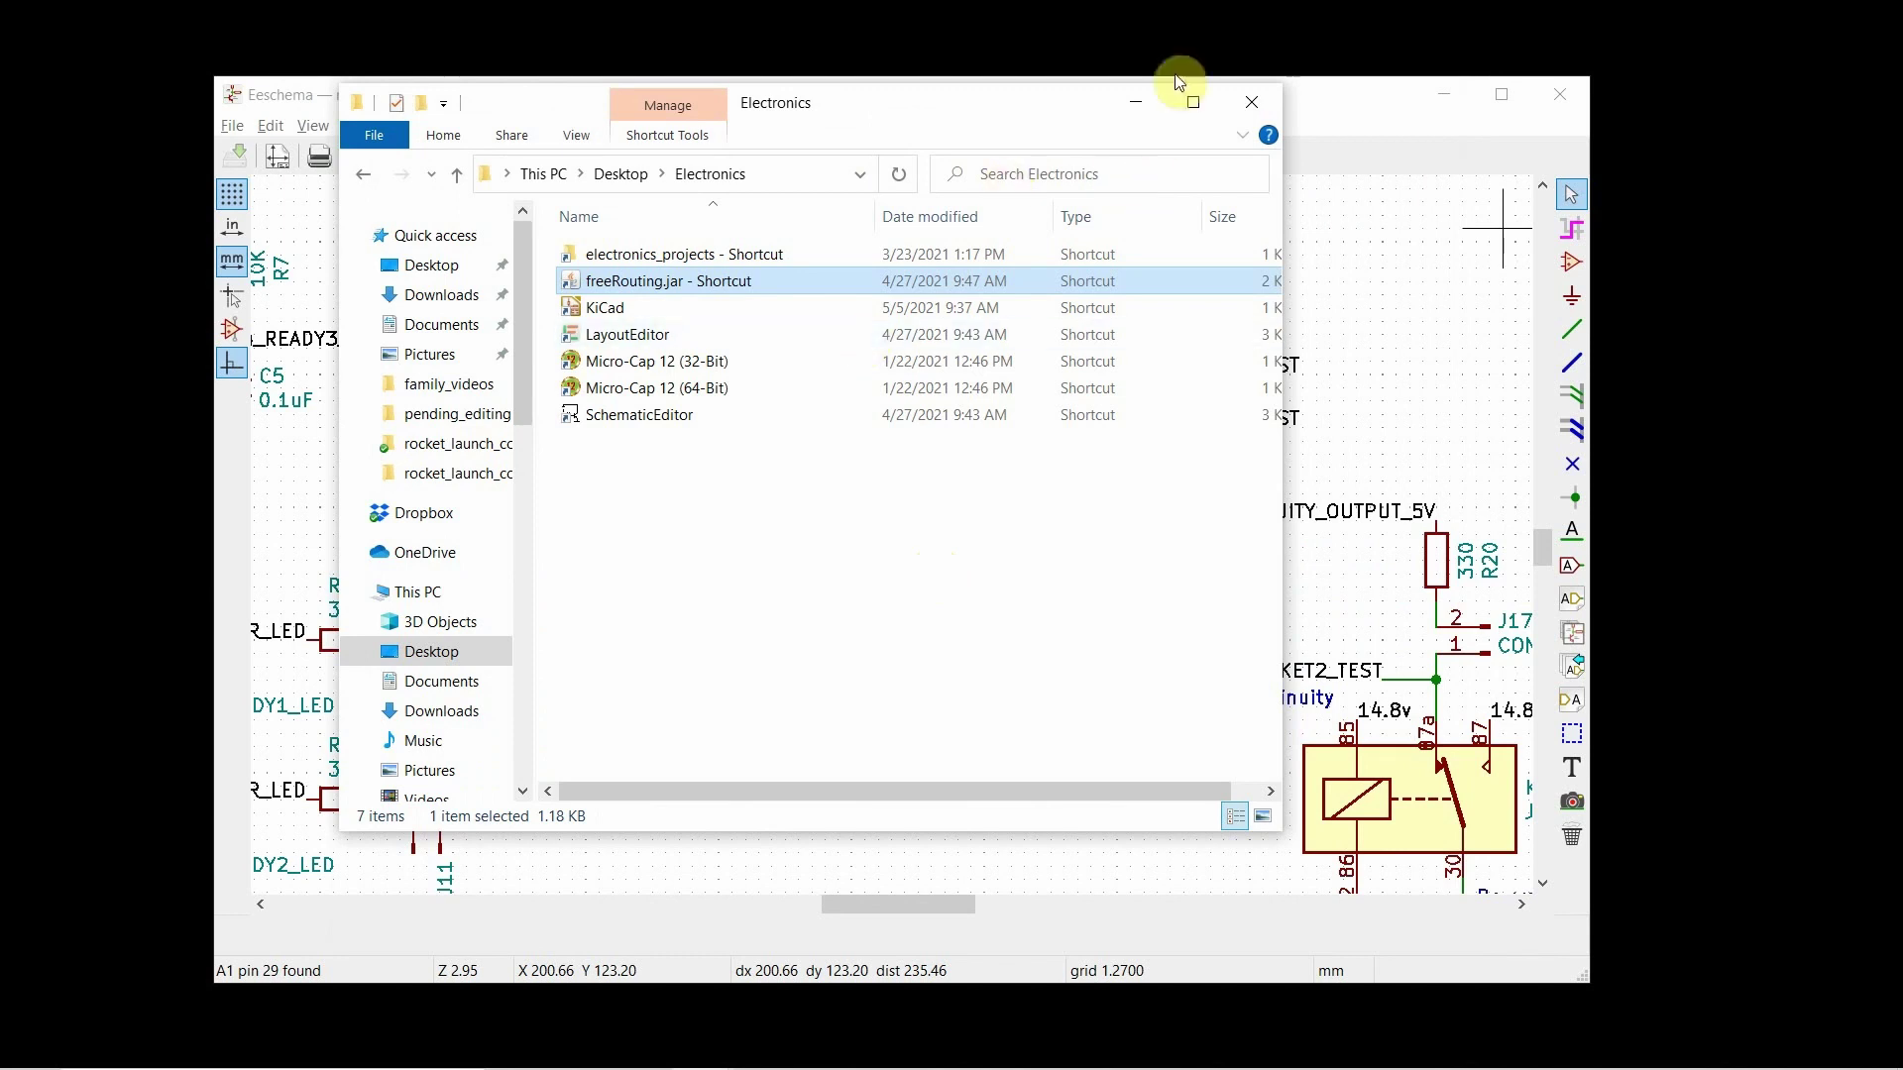
# Step: Import the rocket_launch_control.ses Specctra session into the Pcbnew board
pyautogui.hotkey('alt', 'Tab')
pyautogui.hotkey('alt', 'Tab')
pyautogui.hotkey('alt', 'Tab')
pyautogui.hotkey('alt', 'Tab')
pyautogui.hotkey('alt', 'Tab')
pyautogui.hotkey('alt', 'Tab')
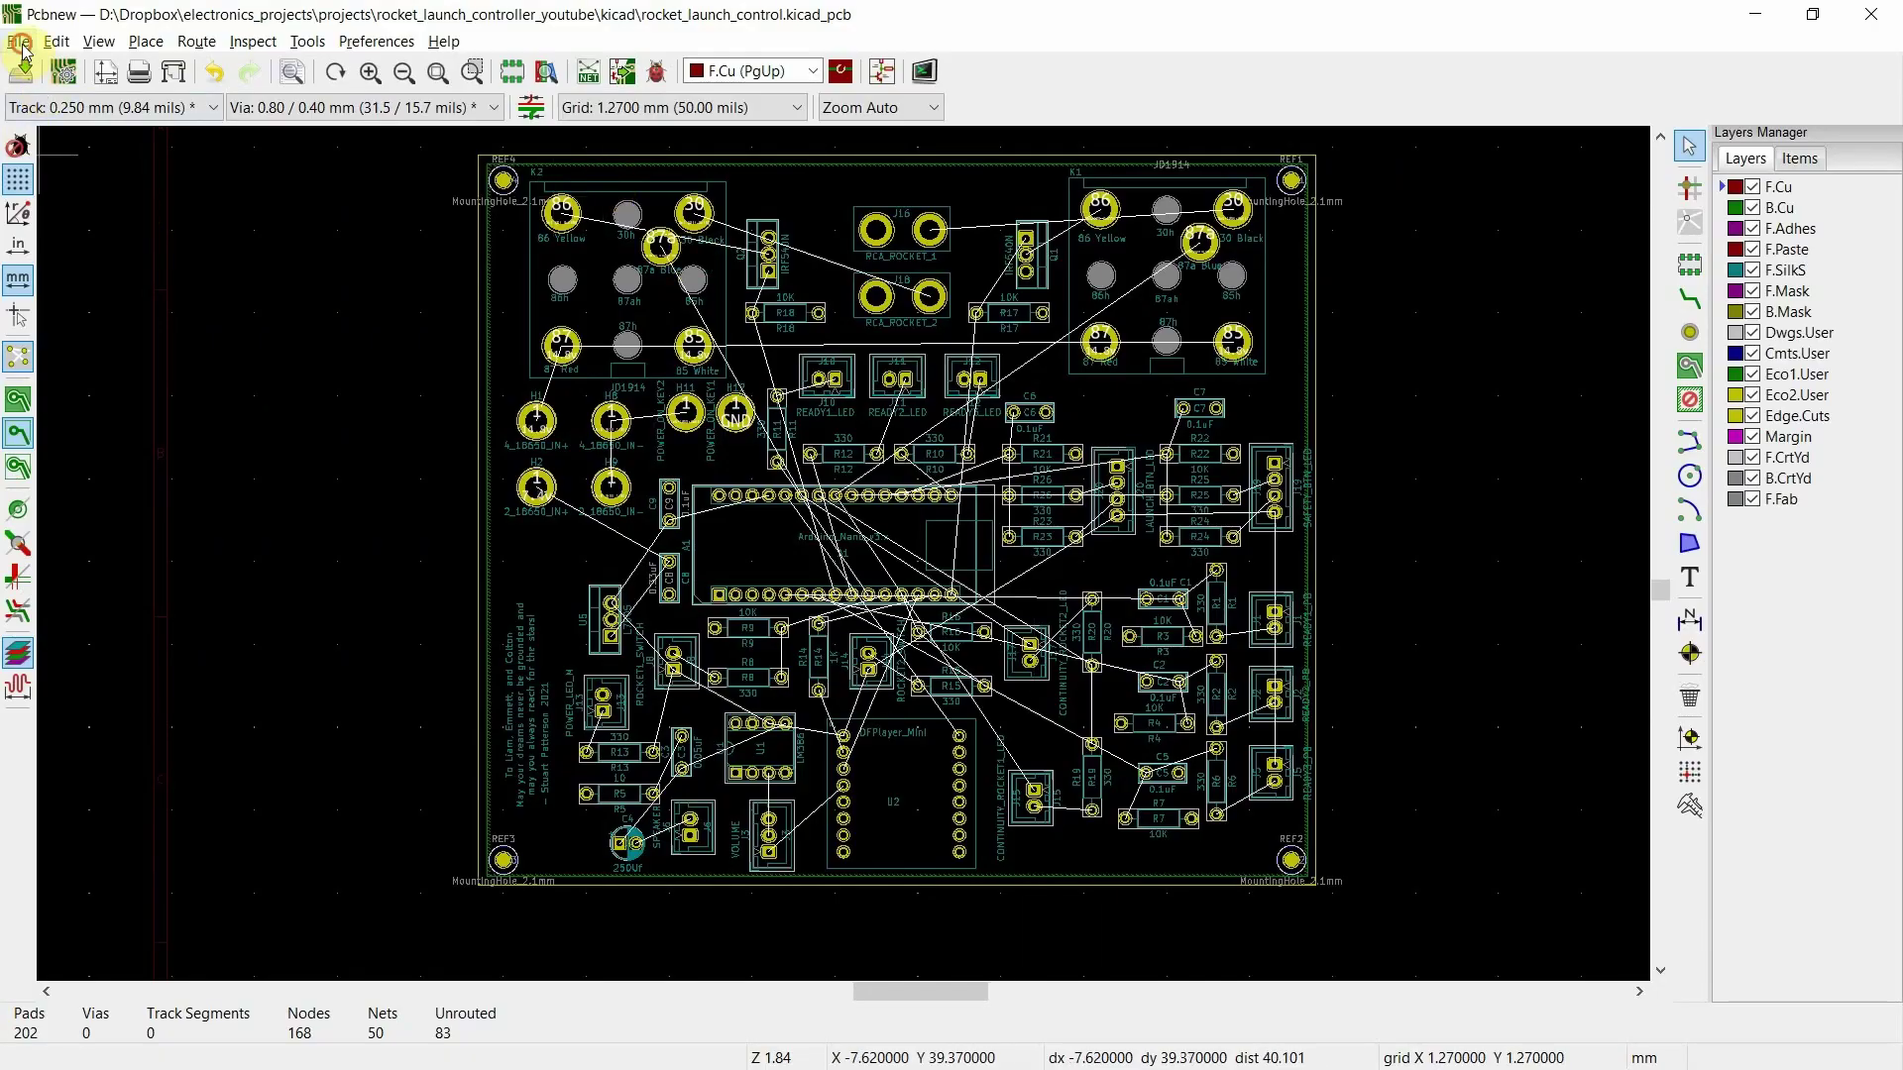
pyautogui.click(18, 40)
pyautogui.moveTo(182, 214)
pyautogui.click(397, 212)
pyautogui.doubleClick(302, 260)
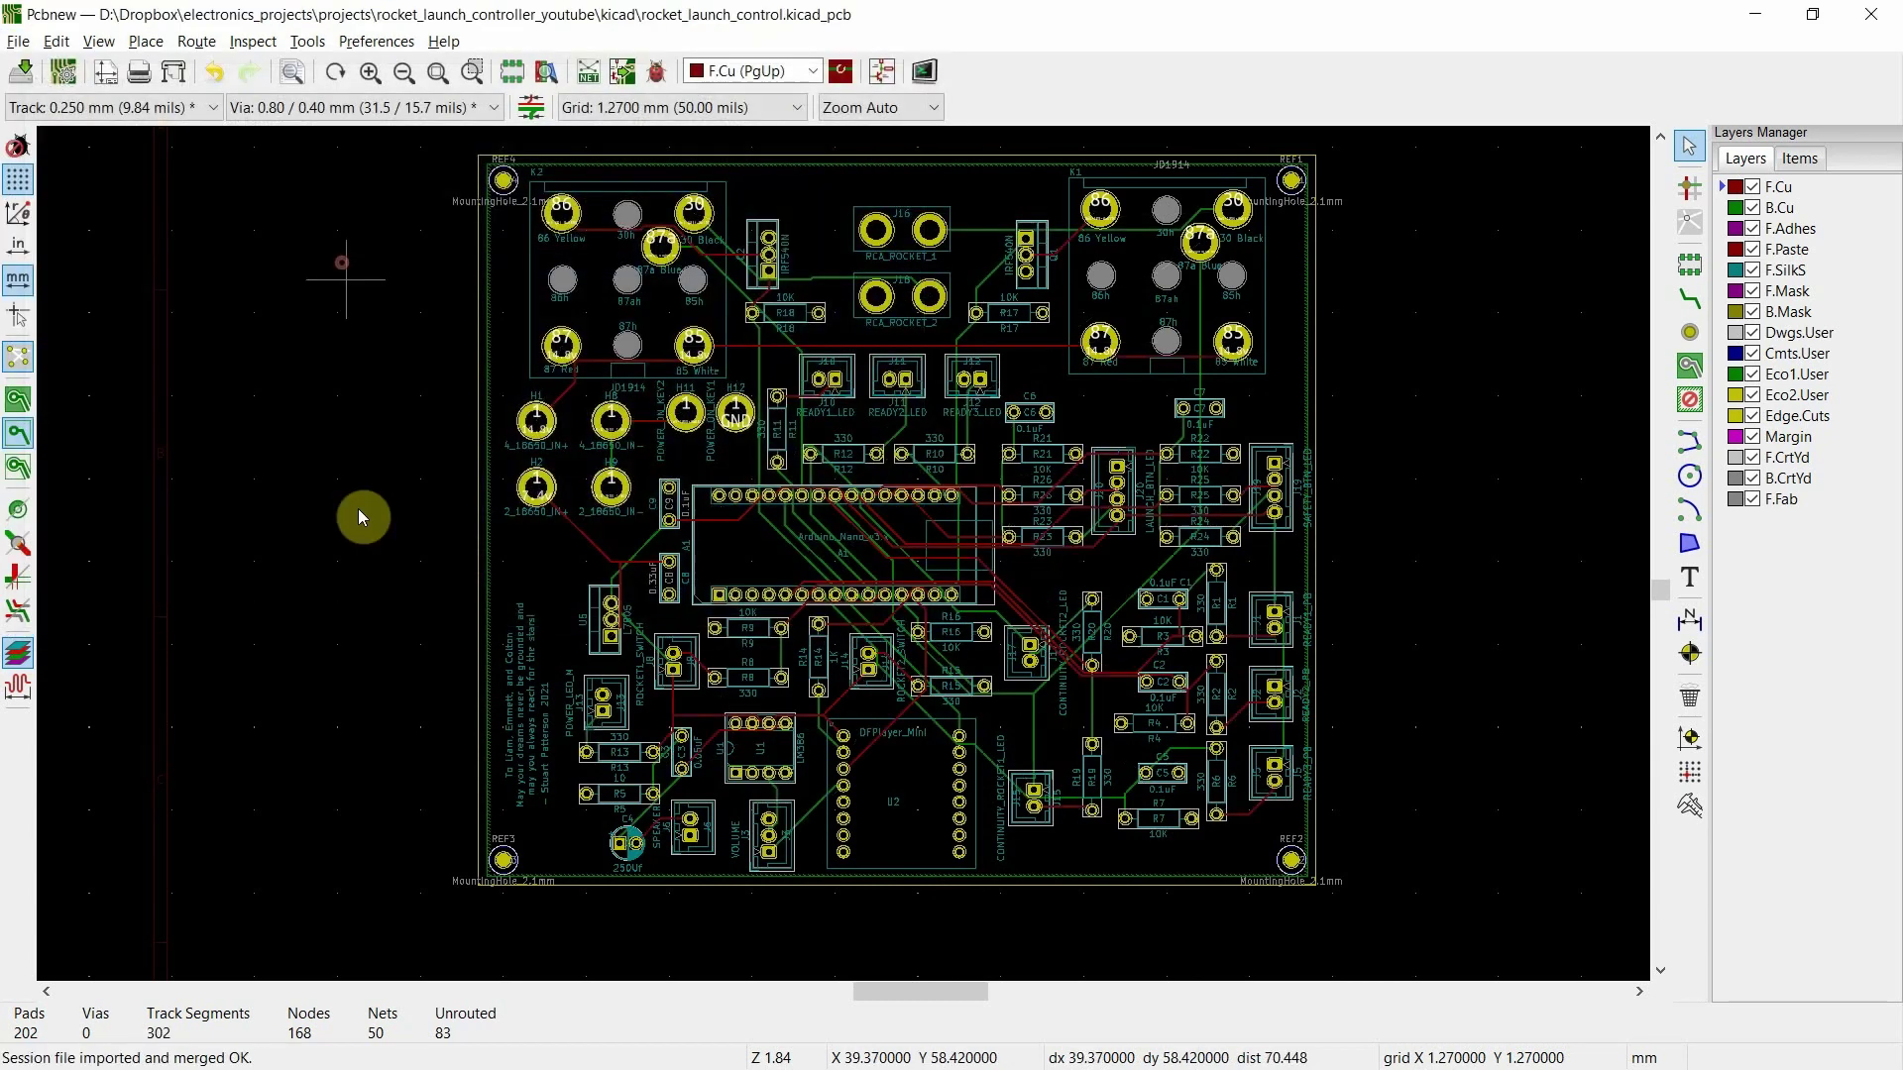
# Step: Zoom around the board to inspect the 302 imported track segments
pyautogui.scroll(2, 892, 401)
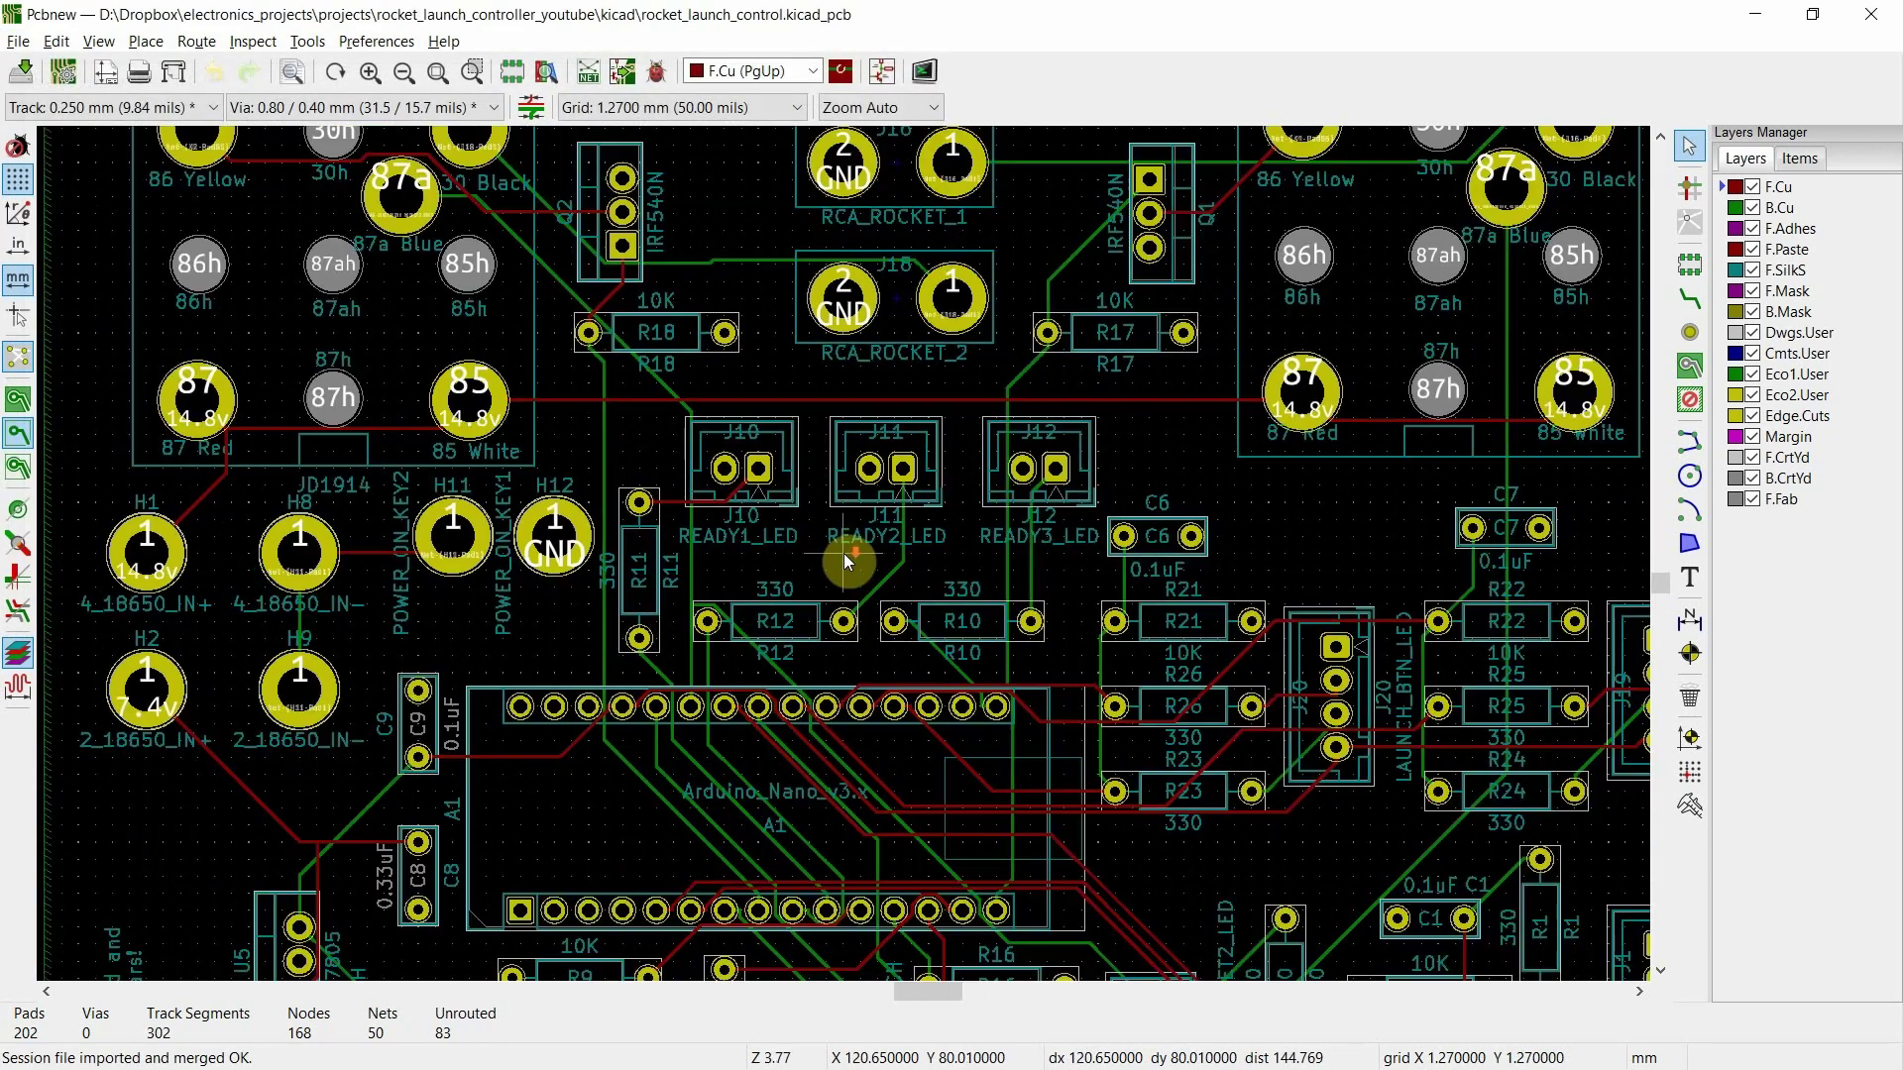
pyautogui.scroll(-2, 849, 561)
pyautogui.scroll(2, 845, 555)
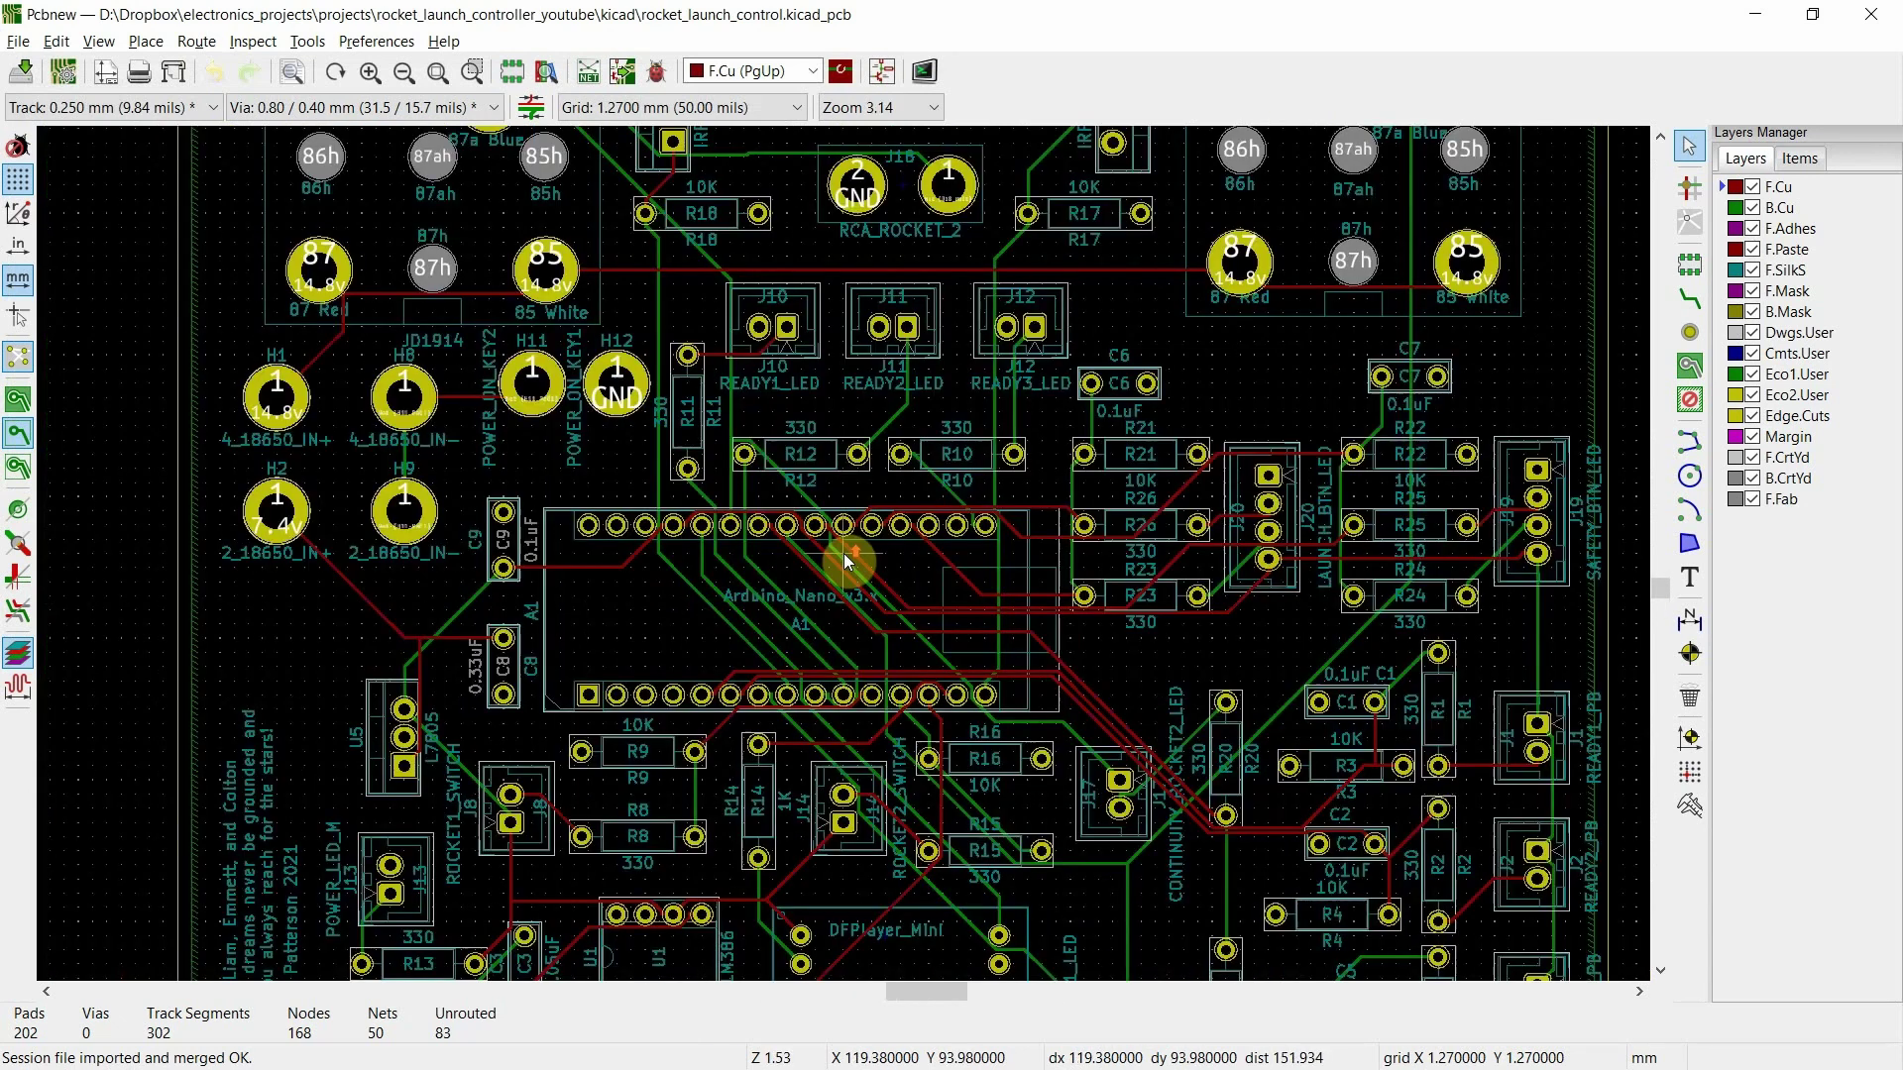
pyautogui.scroll(-1, 843, 551)
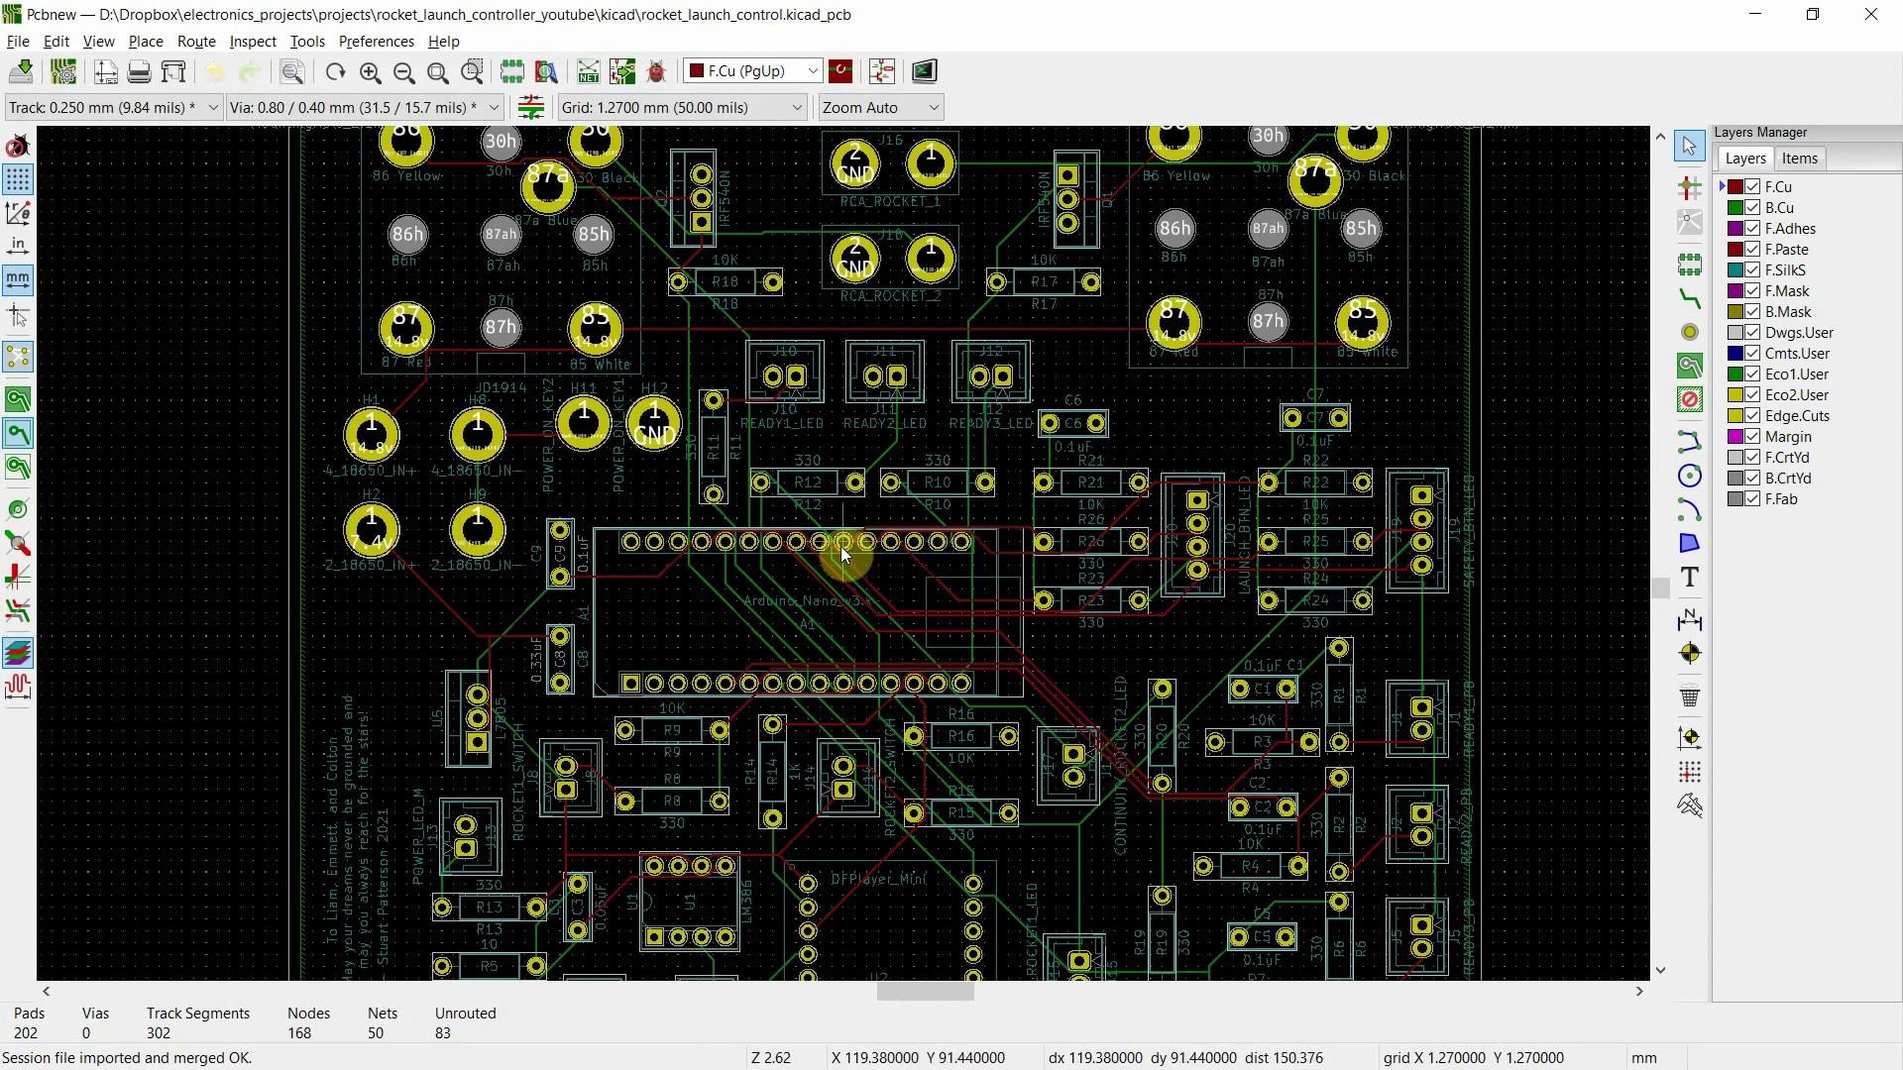
pyautogui.scroll(-5, 843, 553)
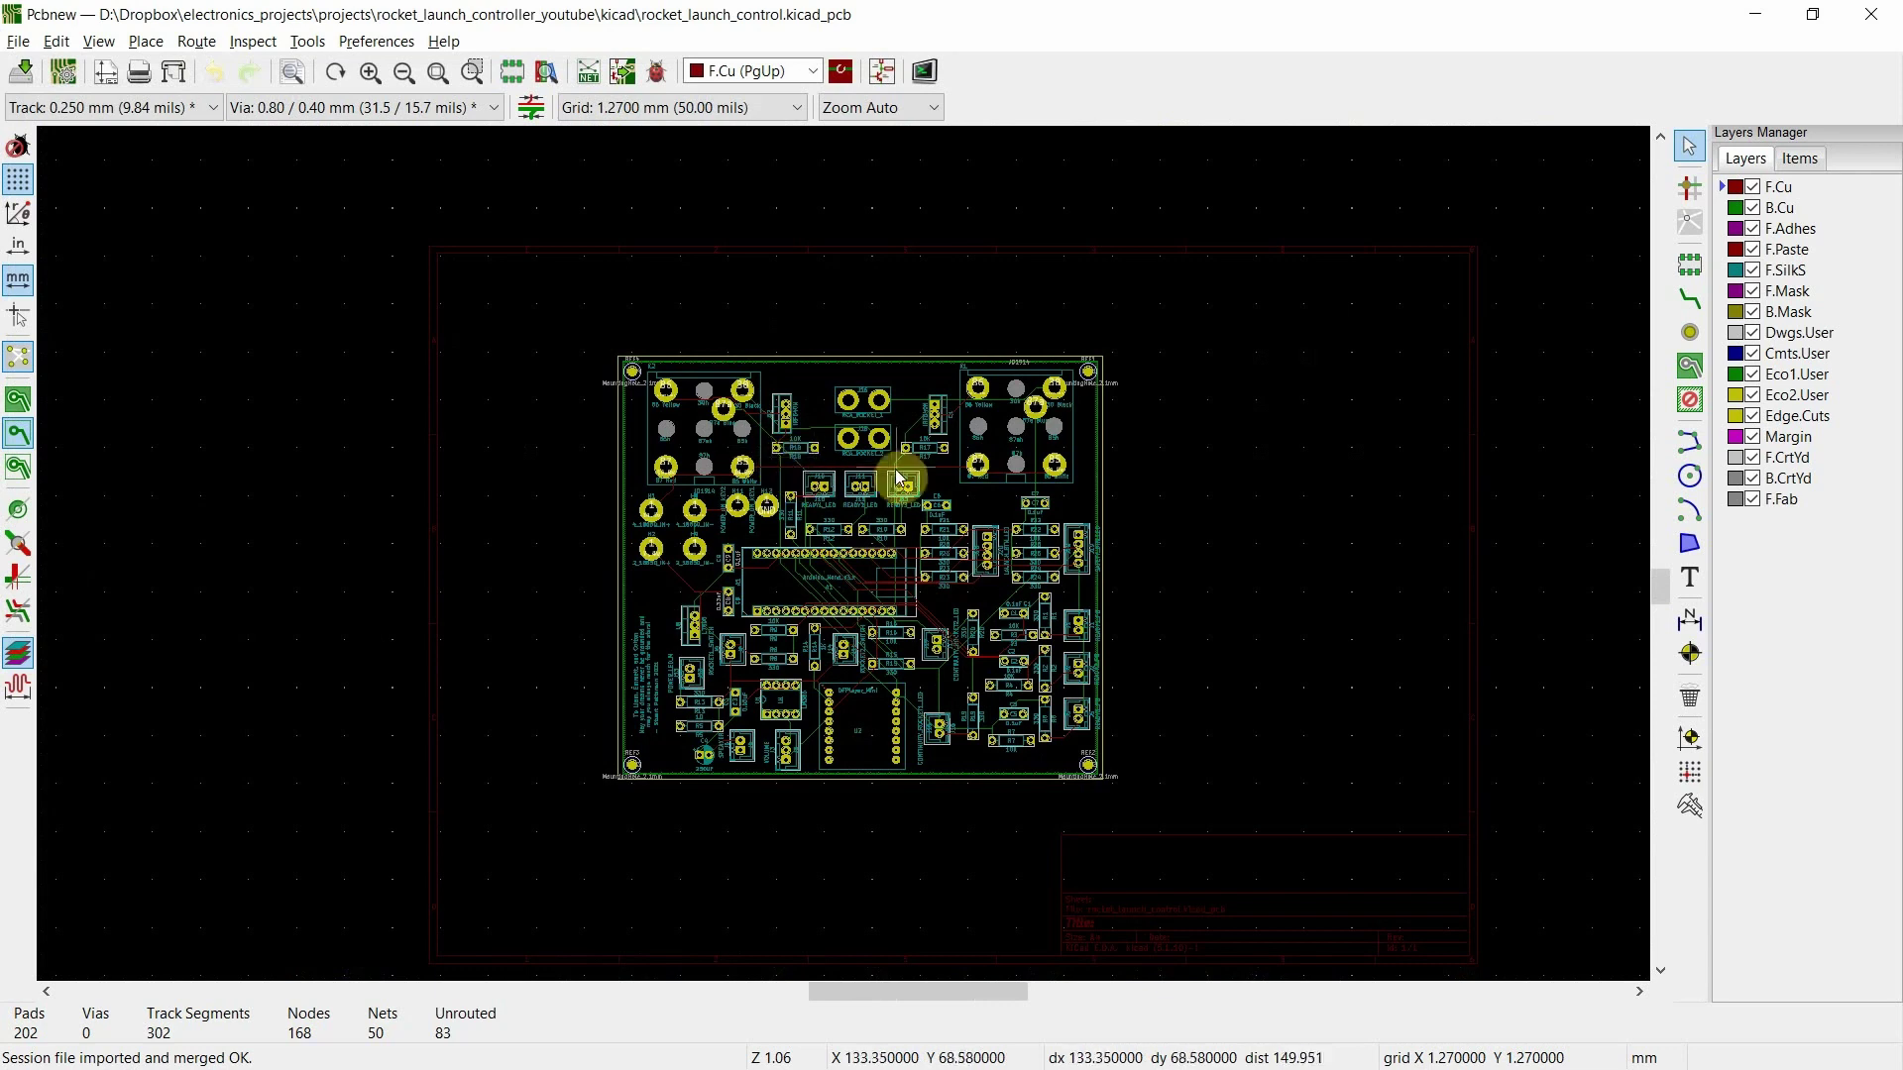
pyautogui.scroll(5, 849, 476)
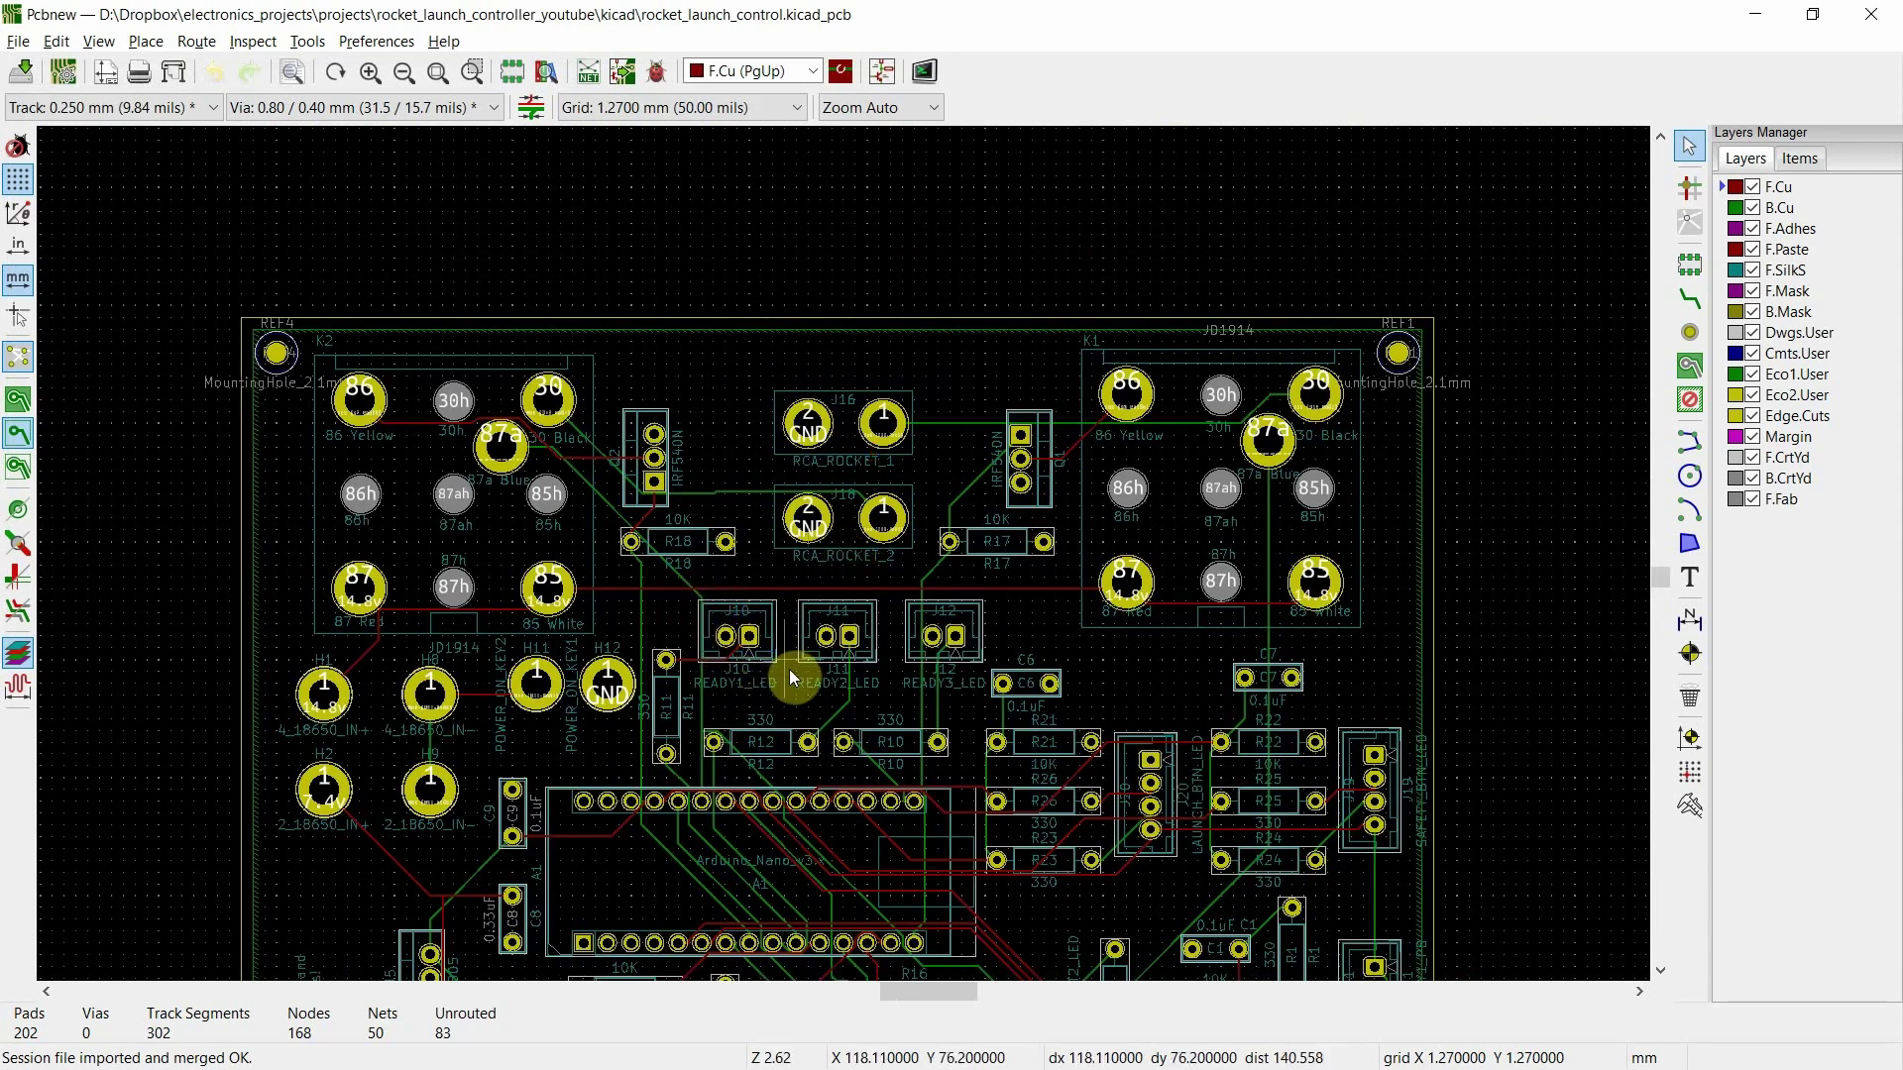
pyautogui.scroll(-1, 902, 664)
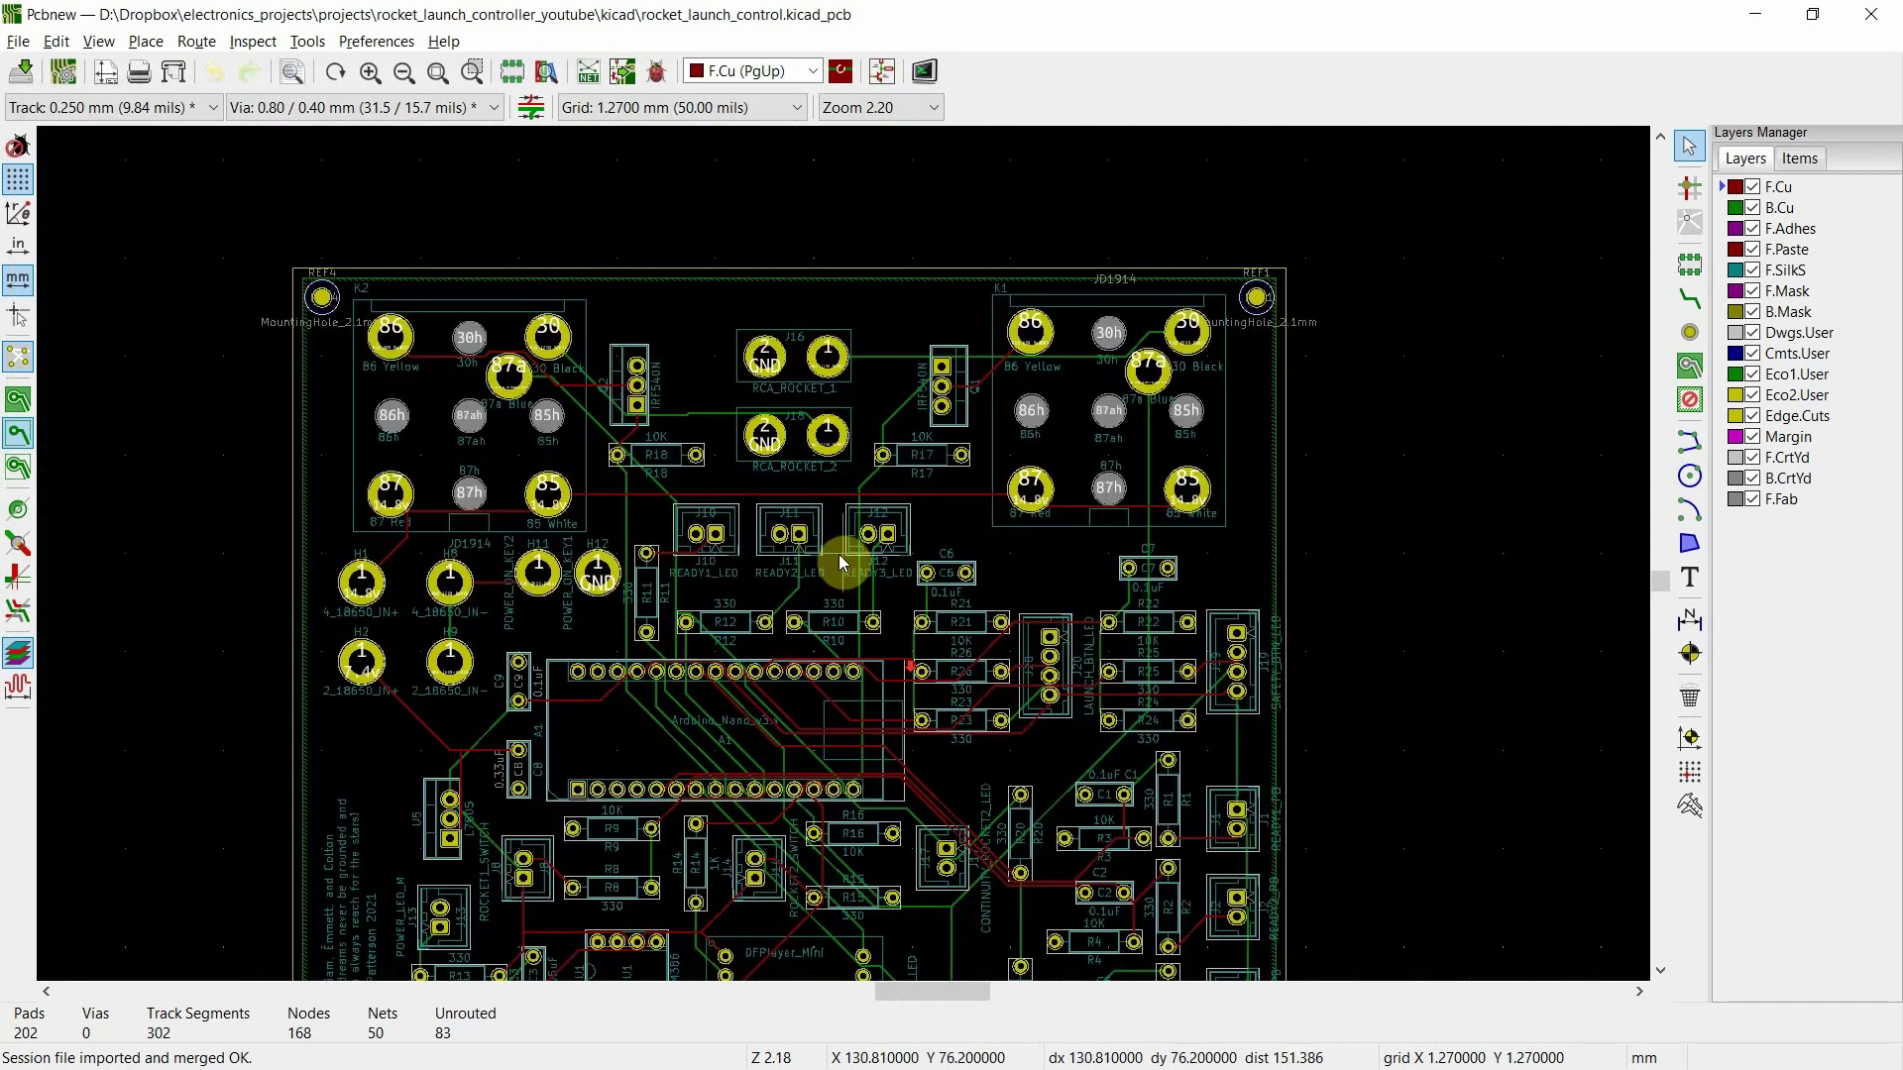
pyautogui.scroll(-1, 841, 556)
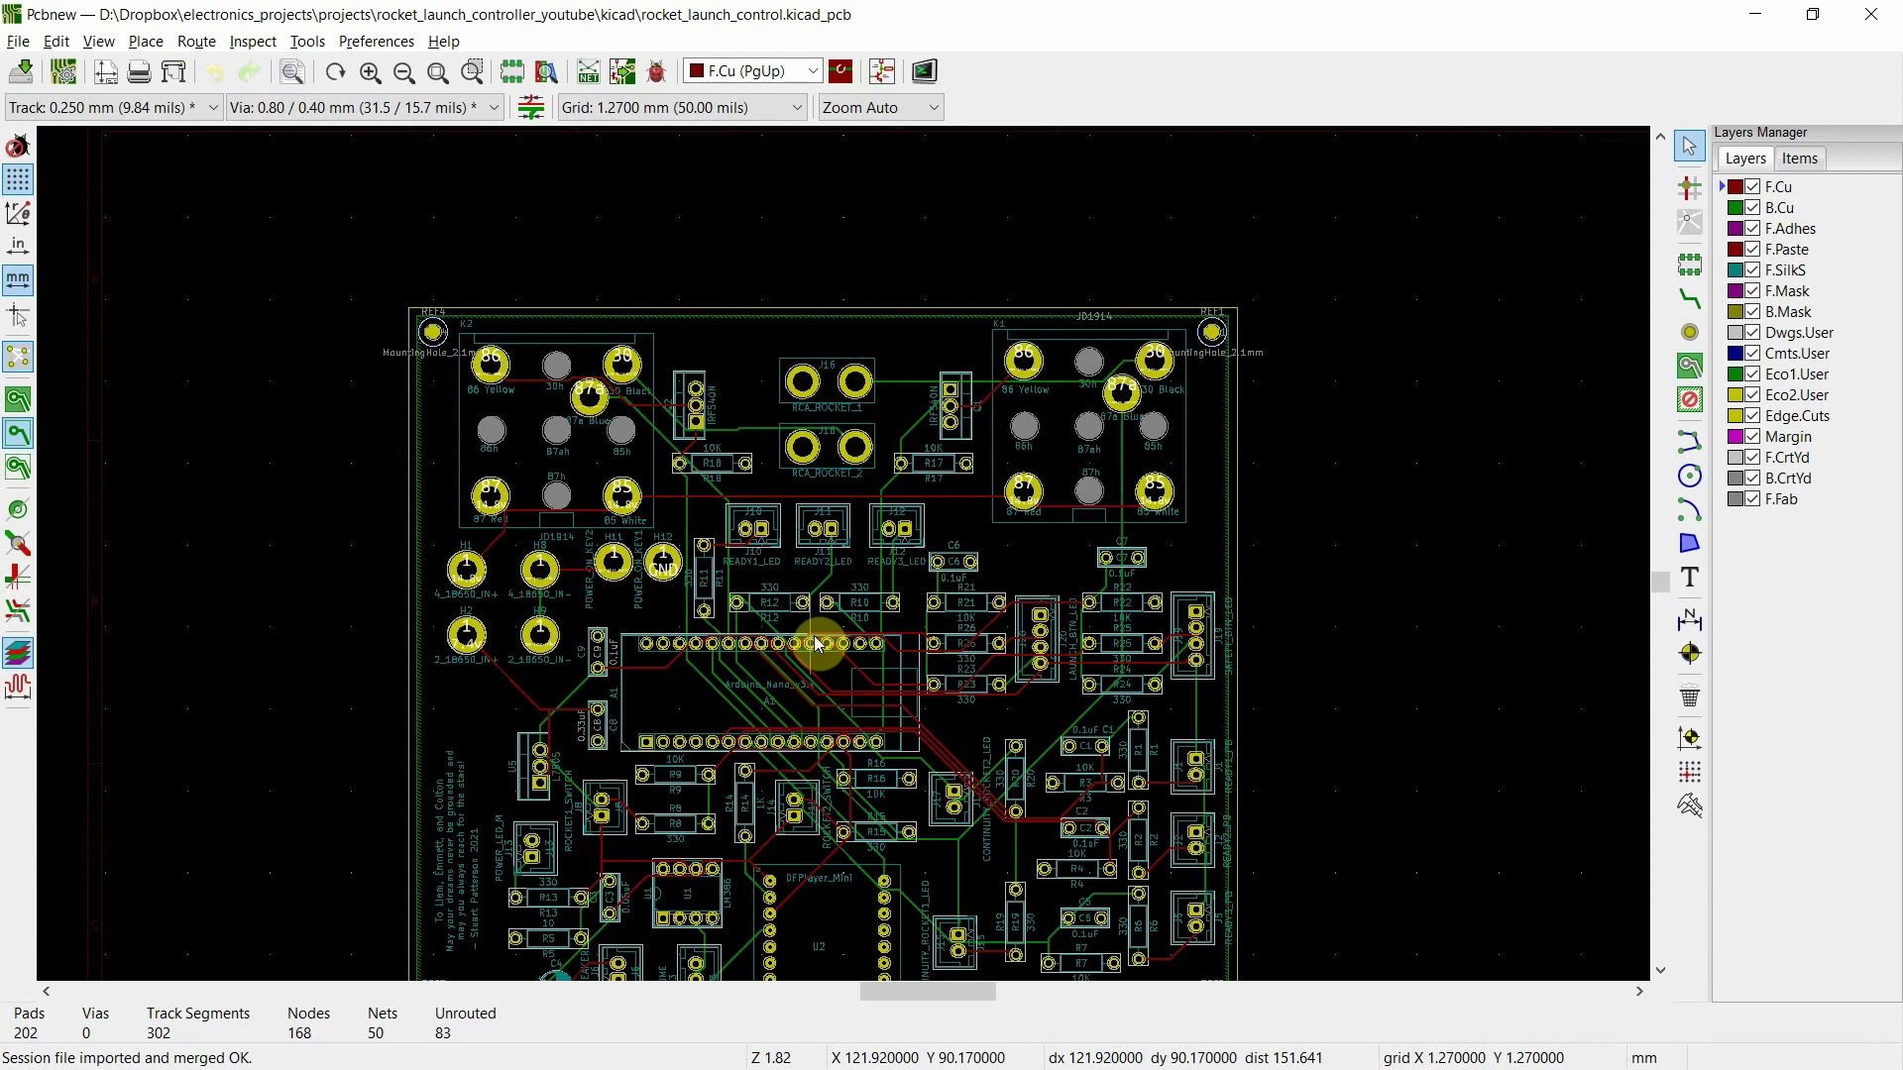
# Step: Close Pcbnew discarding changes, then reopen the board from Eeschema's Pcbnew button
pyautogui.click(1880, 13)
pyautogui.click(1011, 598)
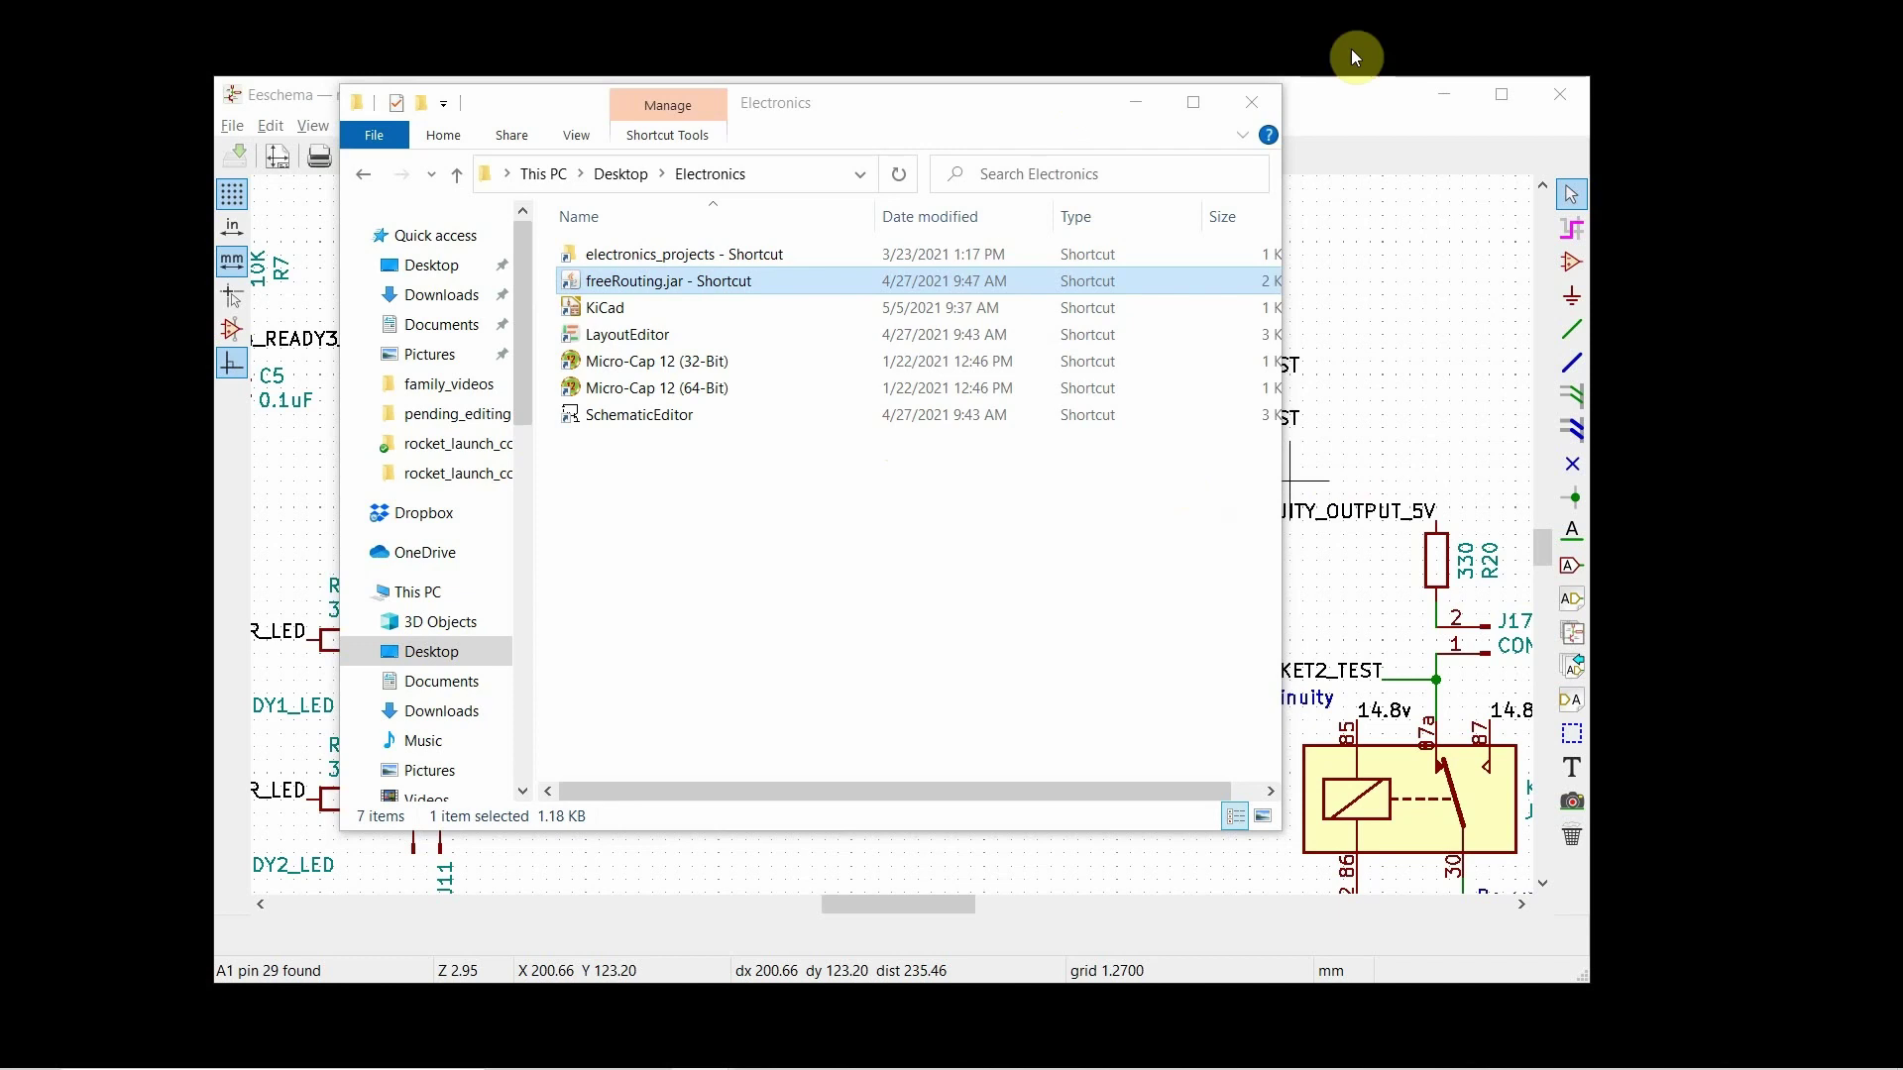
pyautogui.click(1360, 88)
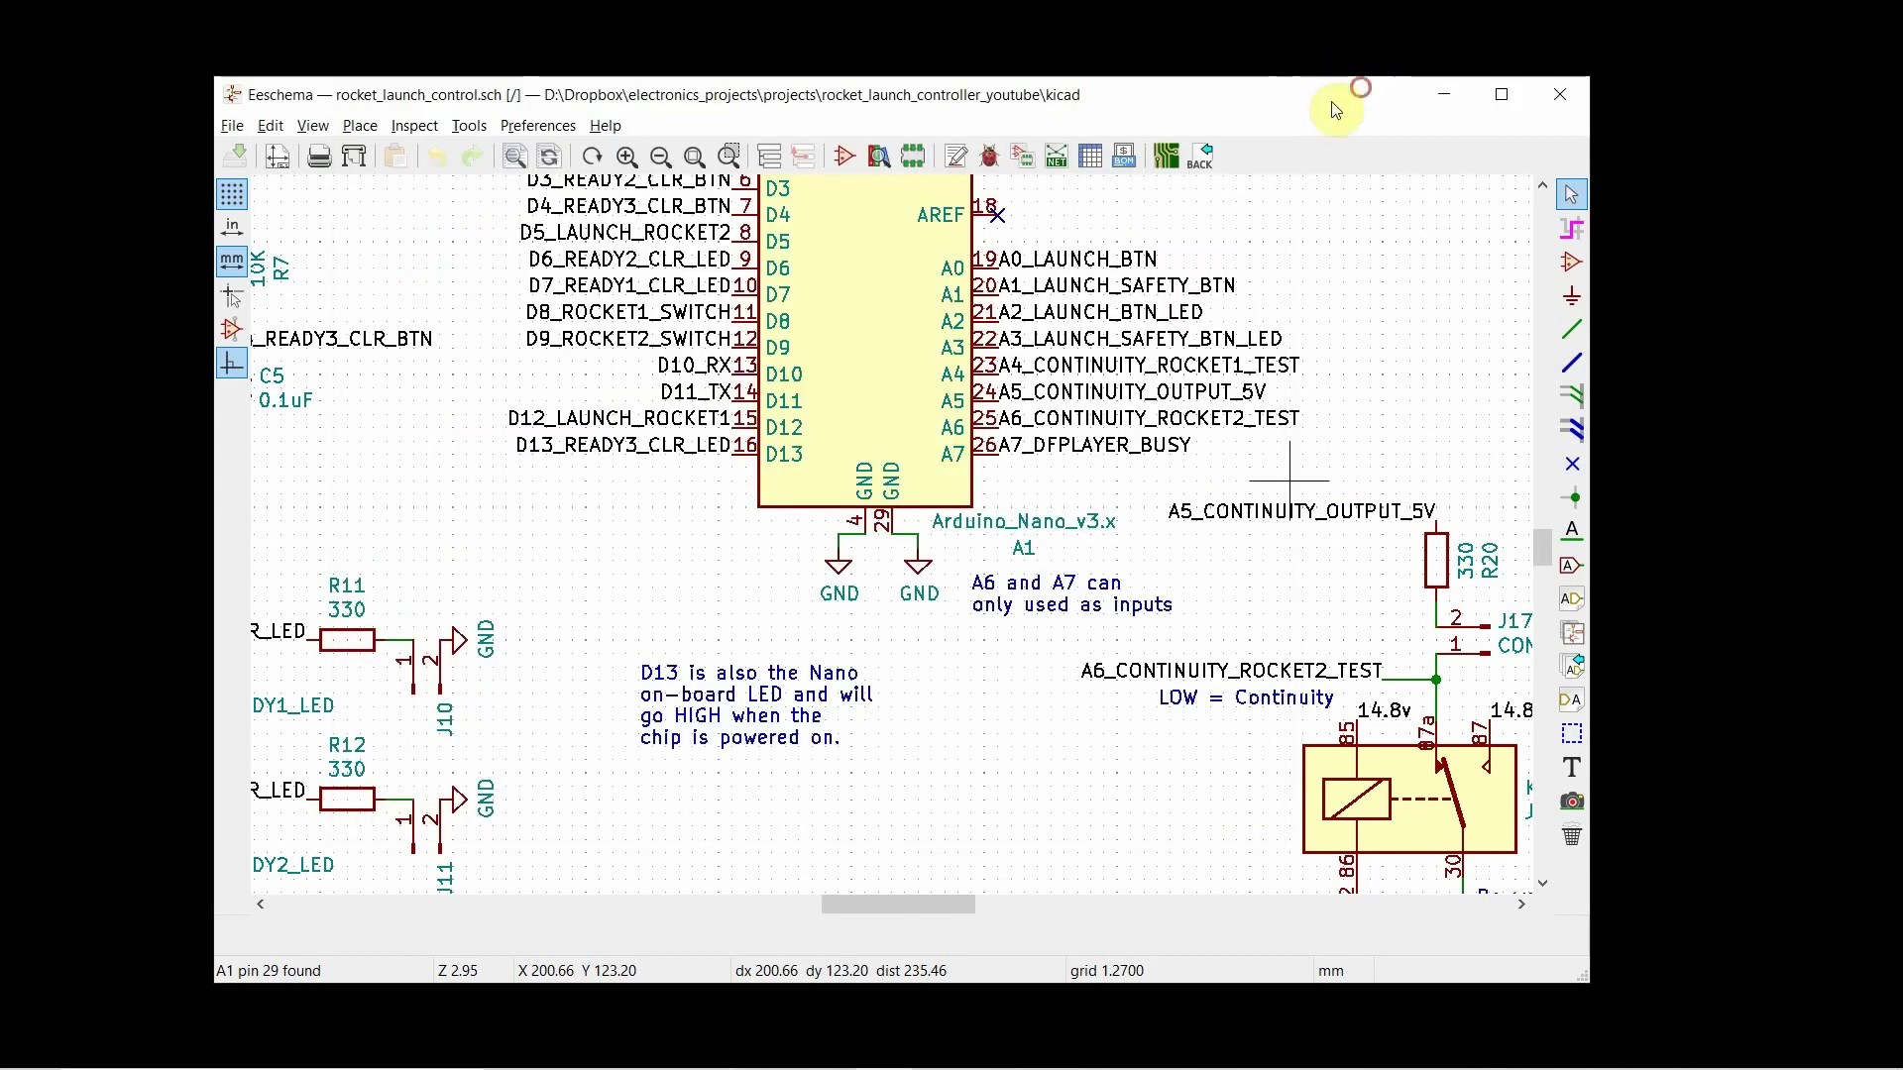
pyautogui.click(1168, 159)
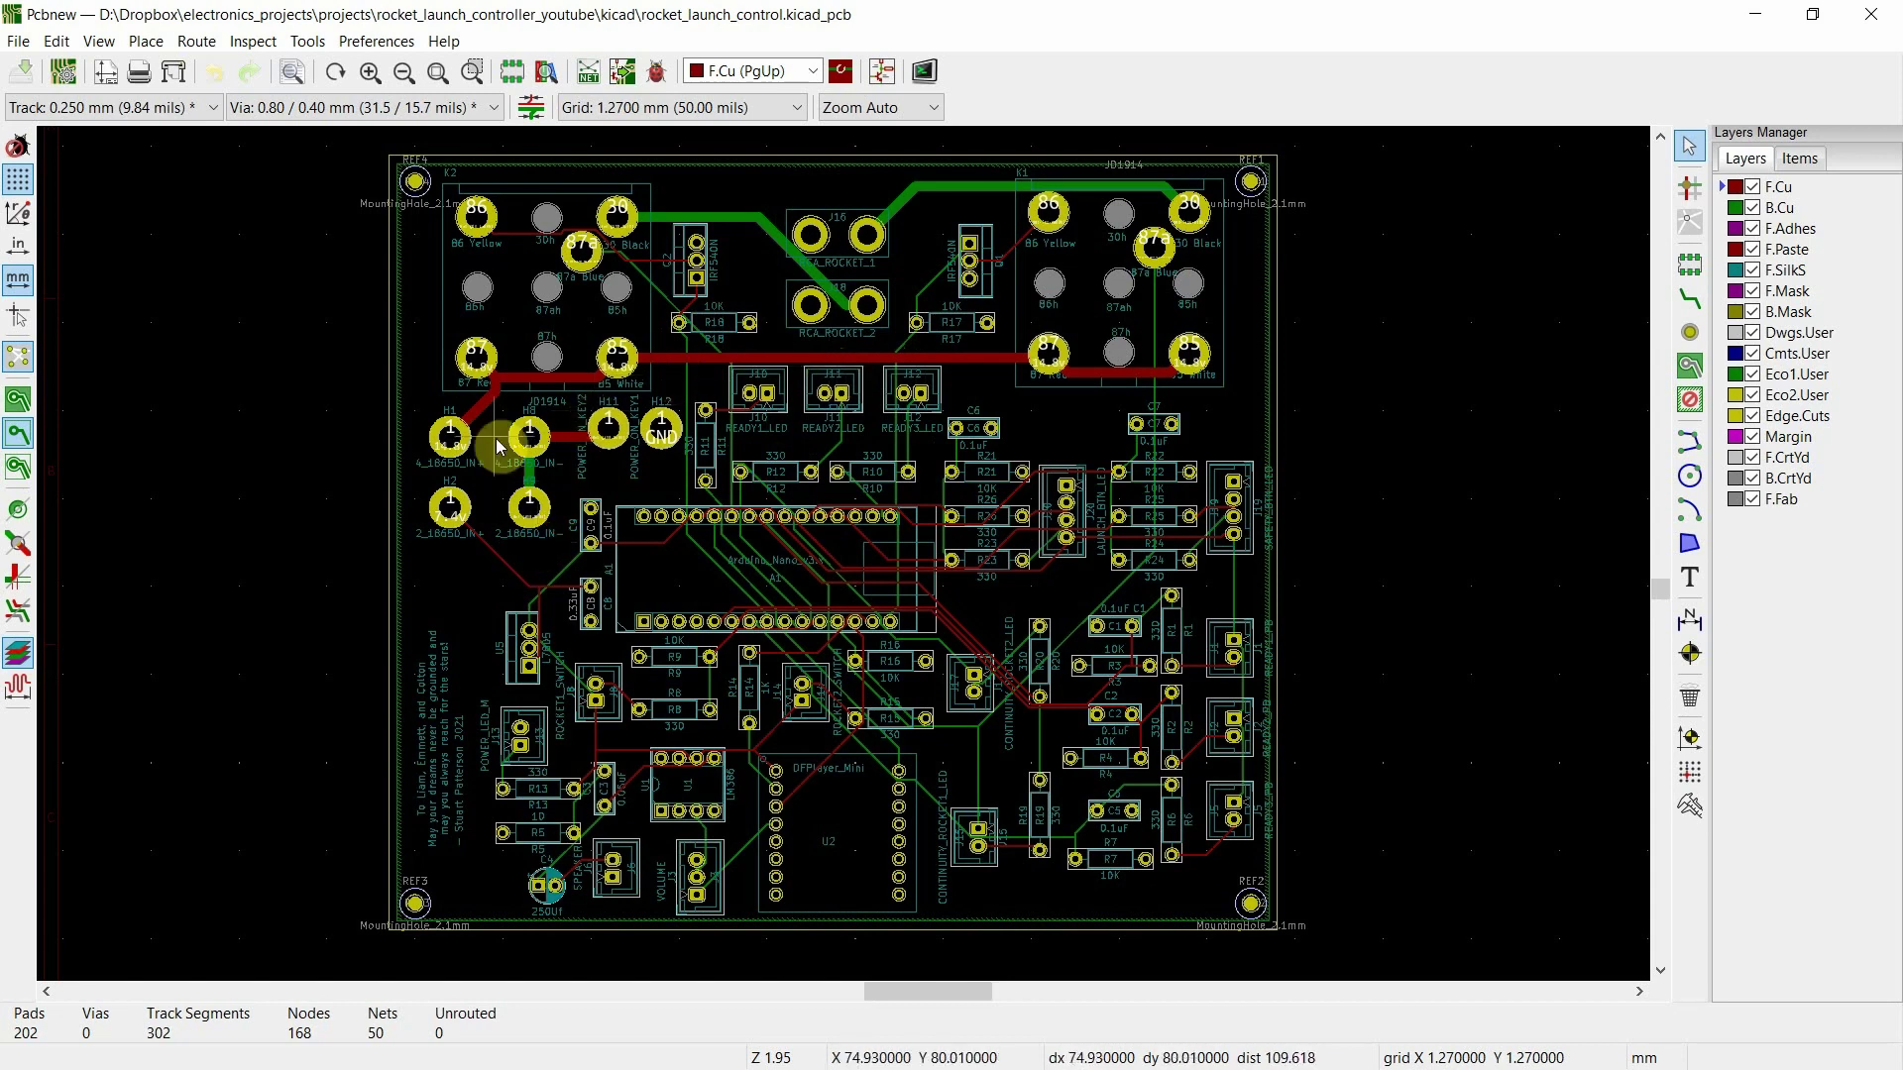
pyautogui.scroll(1, 543, 438)
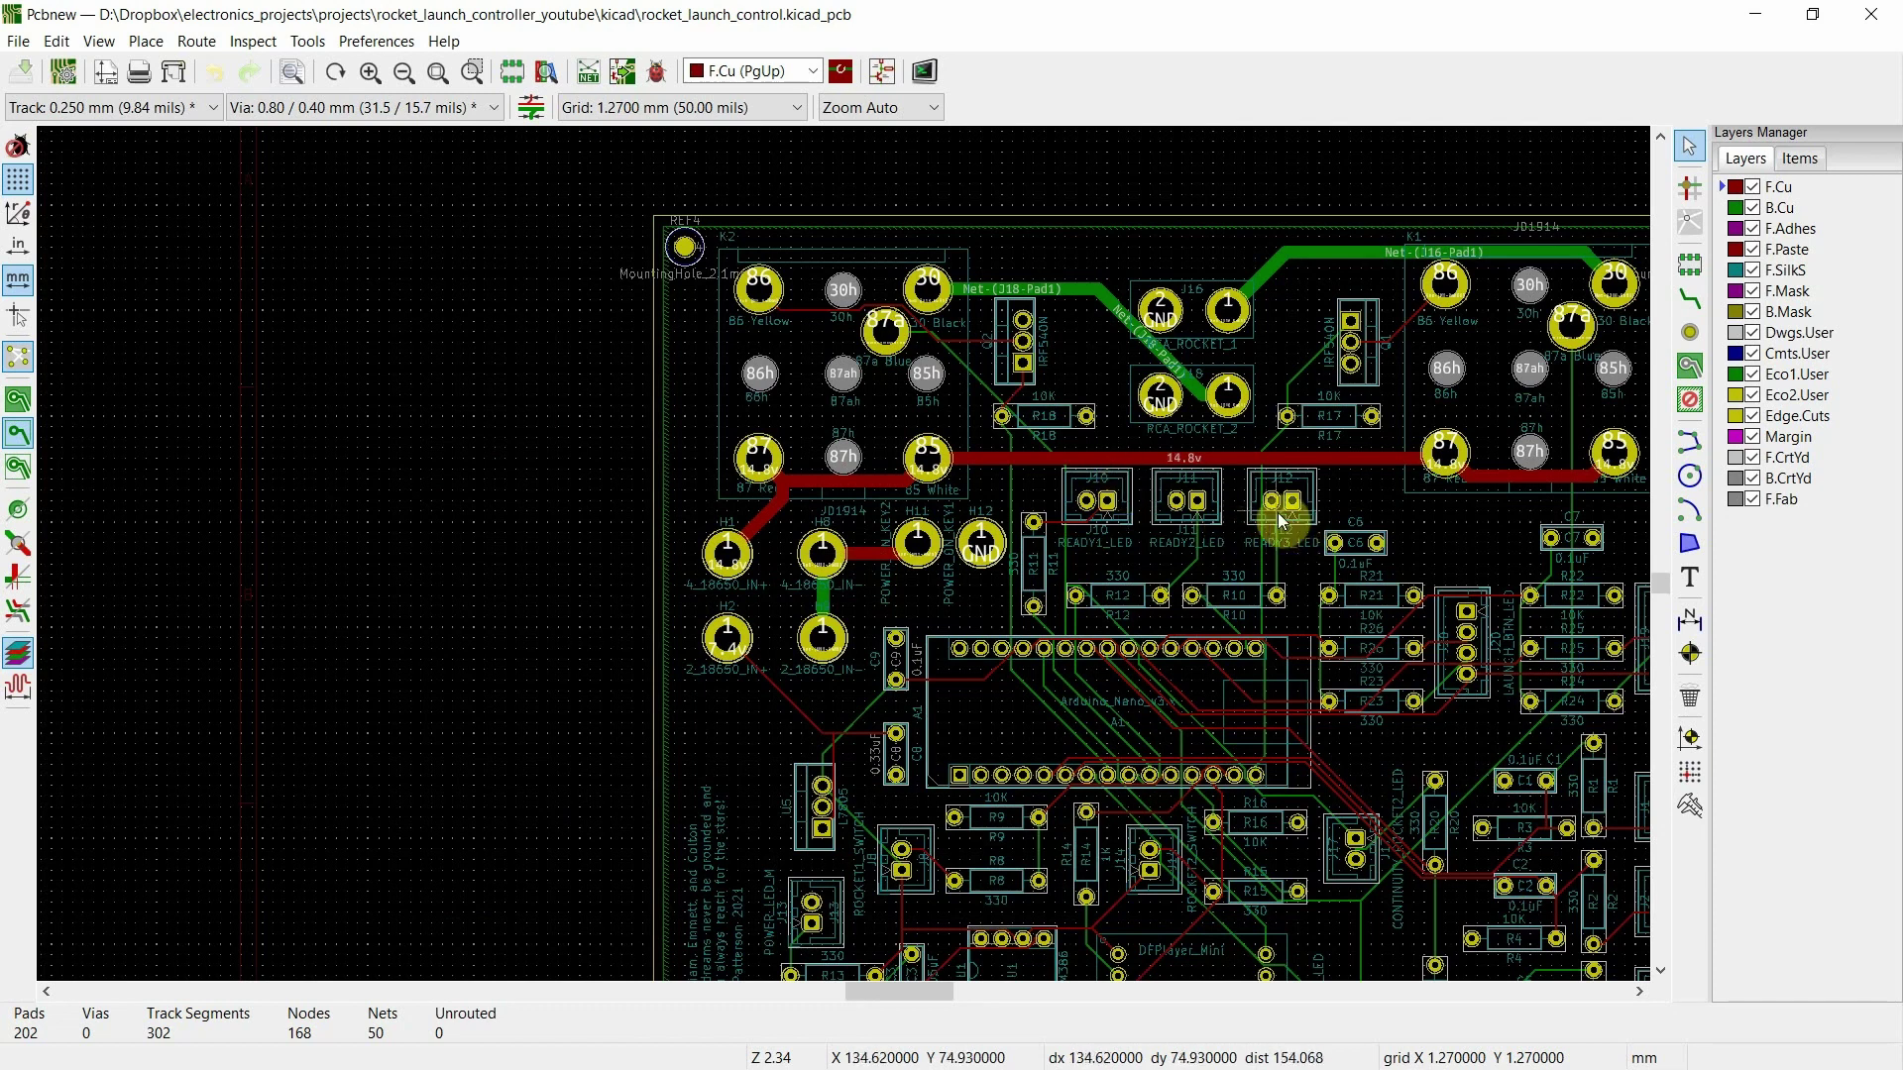
pyautogui.scroll(-1, 1189, 684)
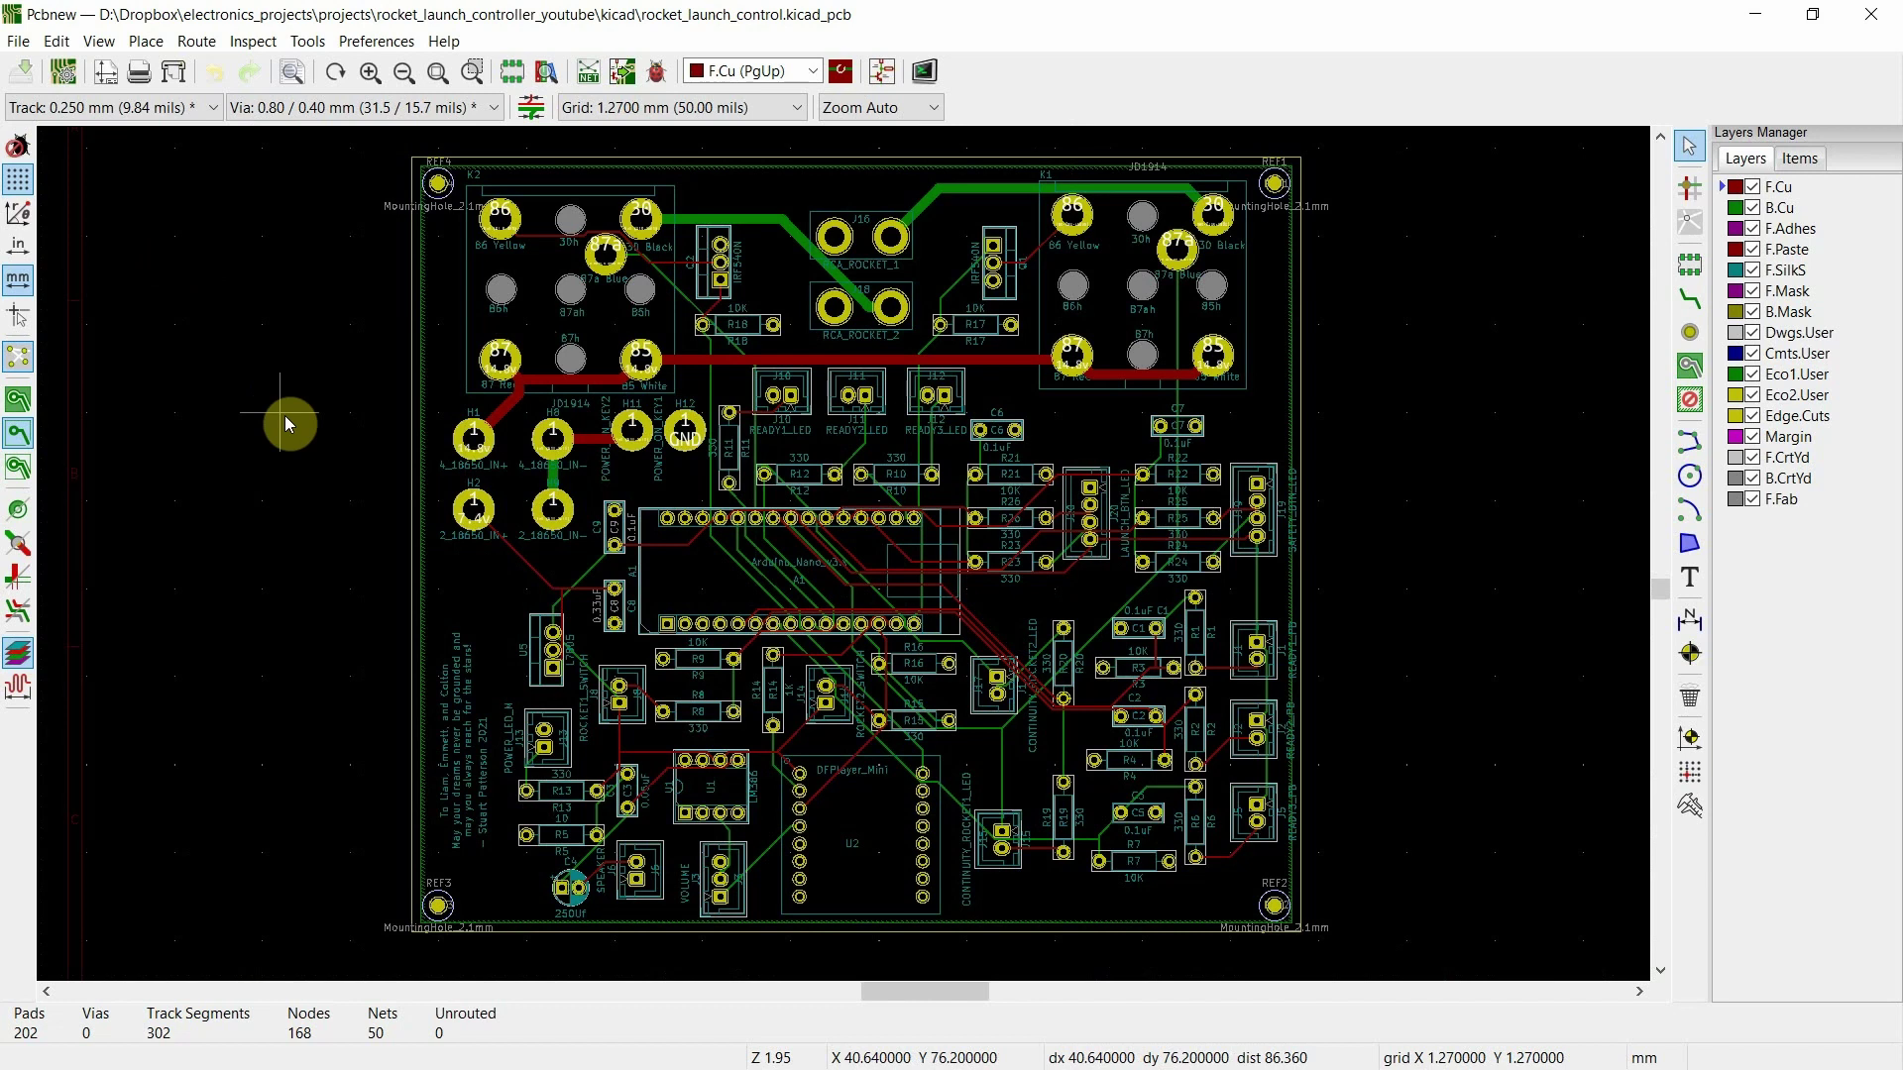
# Step: View the Estes launch-system PDF in Edge, then switch to Chrome for jlcpcb.com
pyautogui.hotkey('alt', 'Tab')
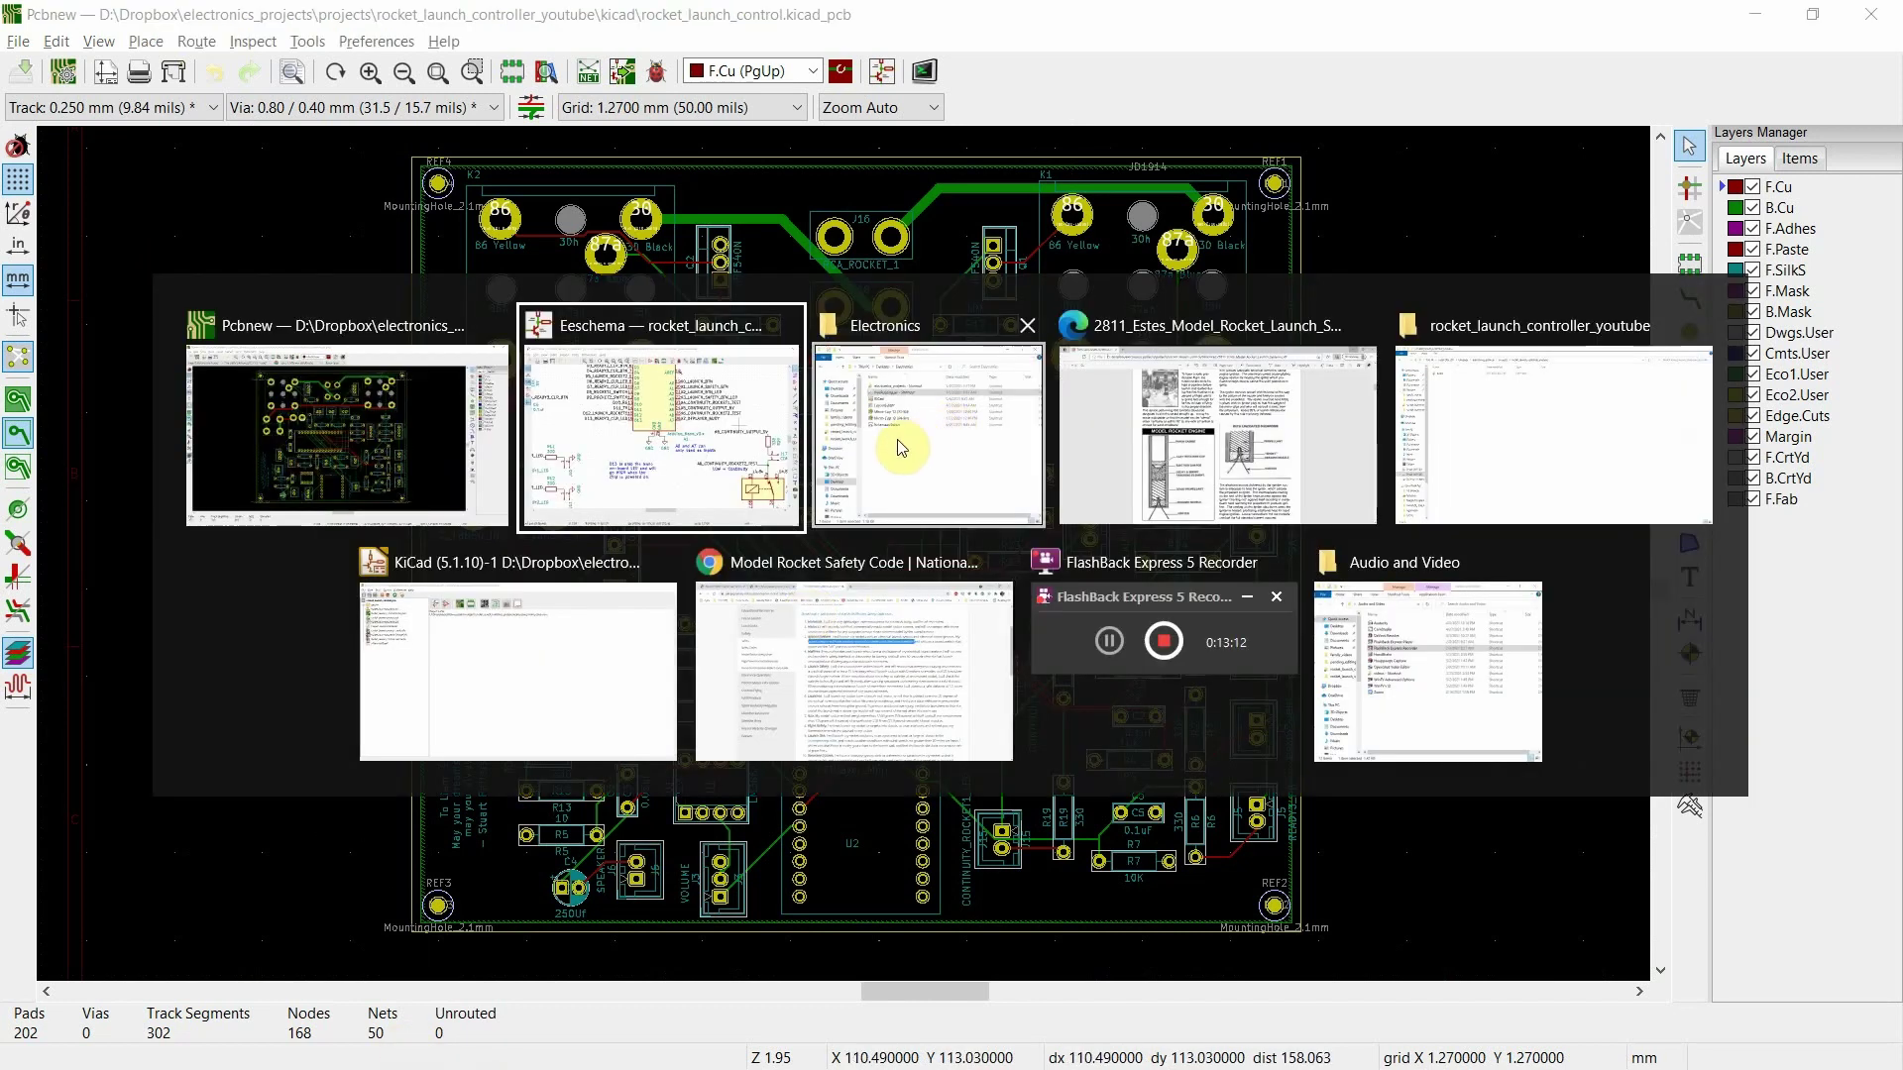
pyautogui.hotkey('alt', 'Tab')
pyautogui.hotkey('alt', 'Tab')
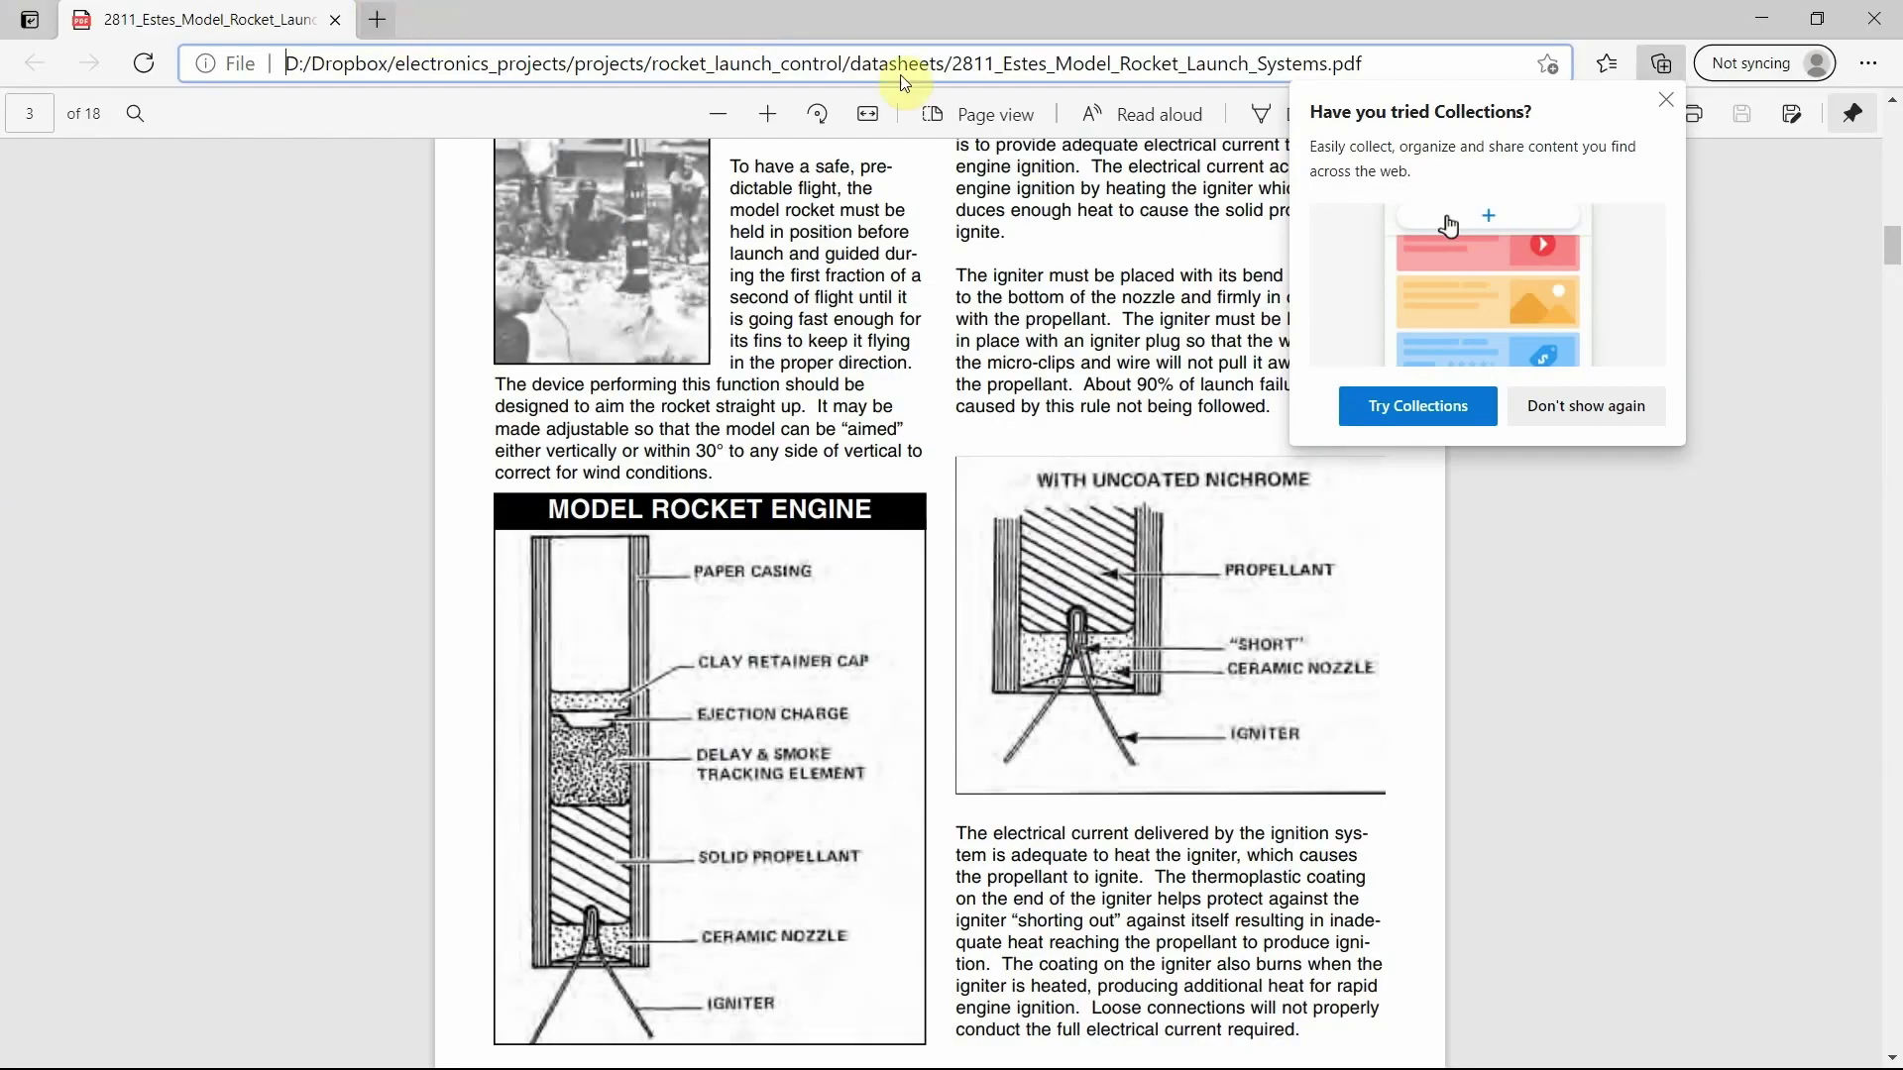
pyautogui.hotkey('ctrl', 't')
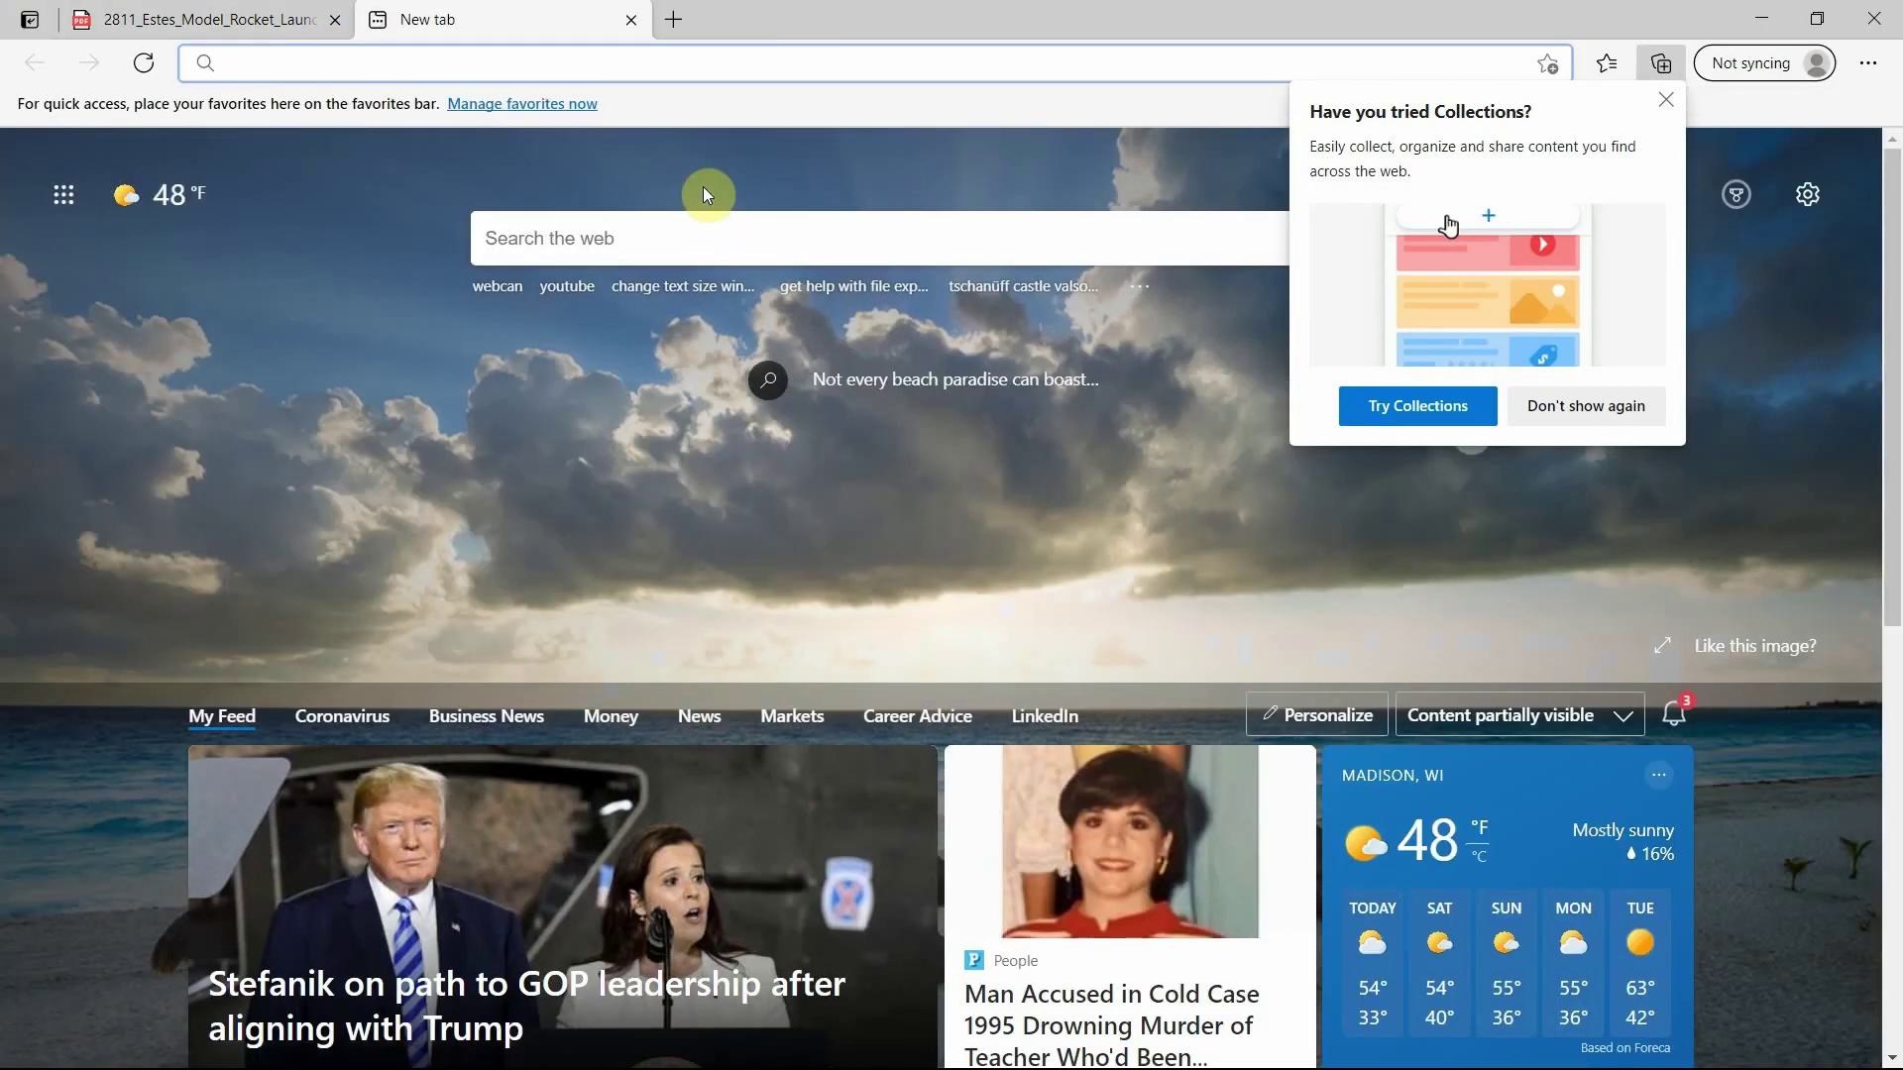
pyautogui.click(631, 19)
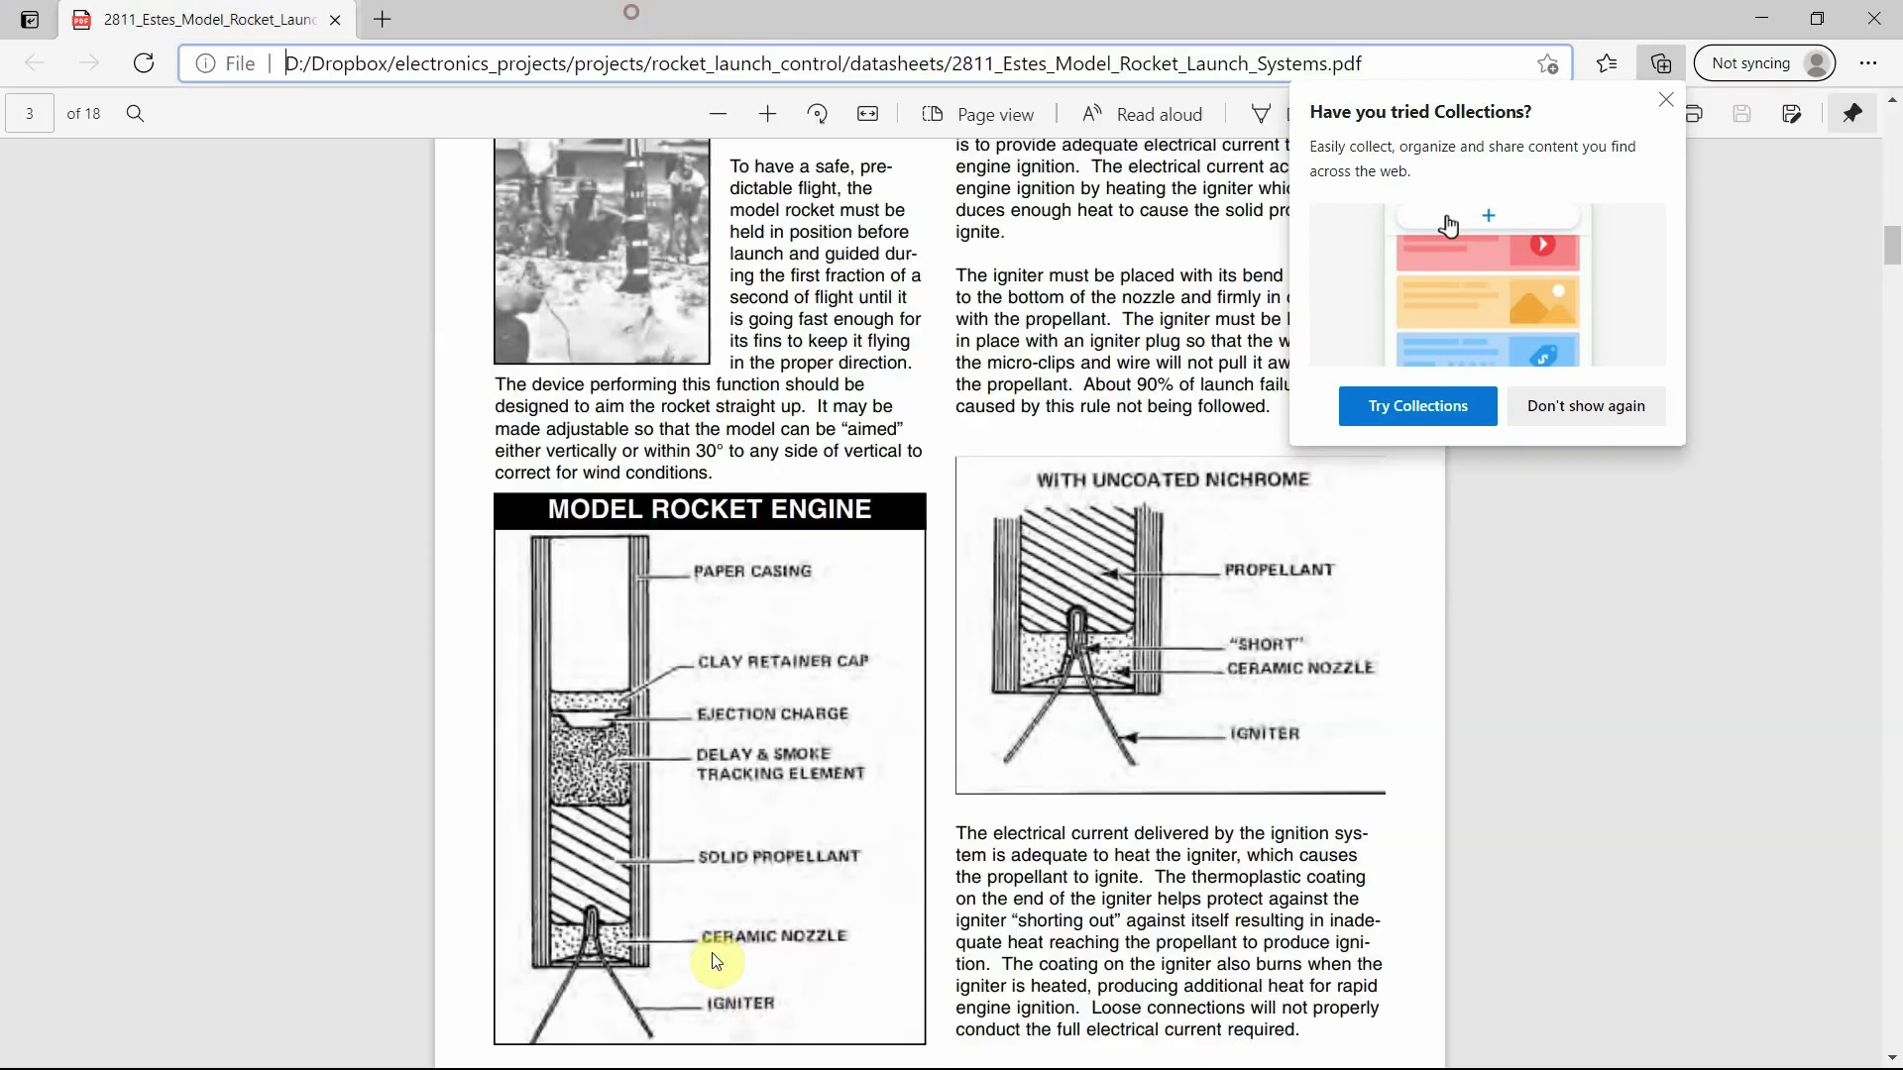
pyautogui.hotkey('alt', 'Tab')
pyautogui.hotkey('alt', 'Tab')
pyautogui.hotkey('alt', 'Tab')
pyautogui.hotkey('alt', 'Tab')
pyautogui.hotkey('alt', 'Tab')
pyautogui.hotkey('alt', 'Tab')
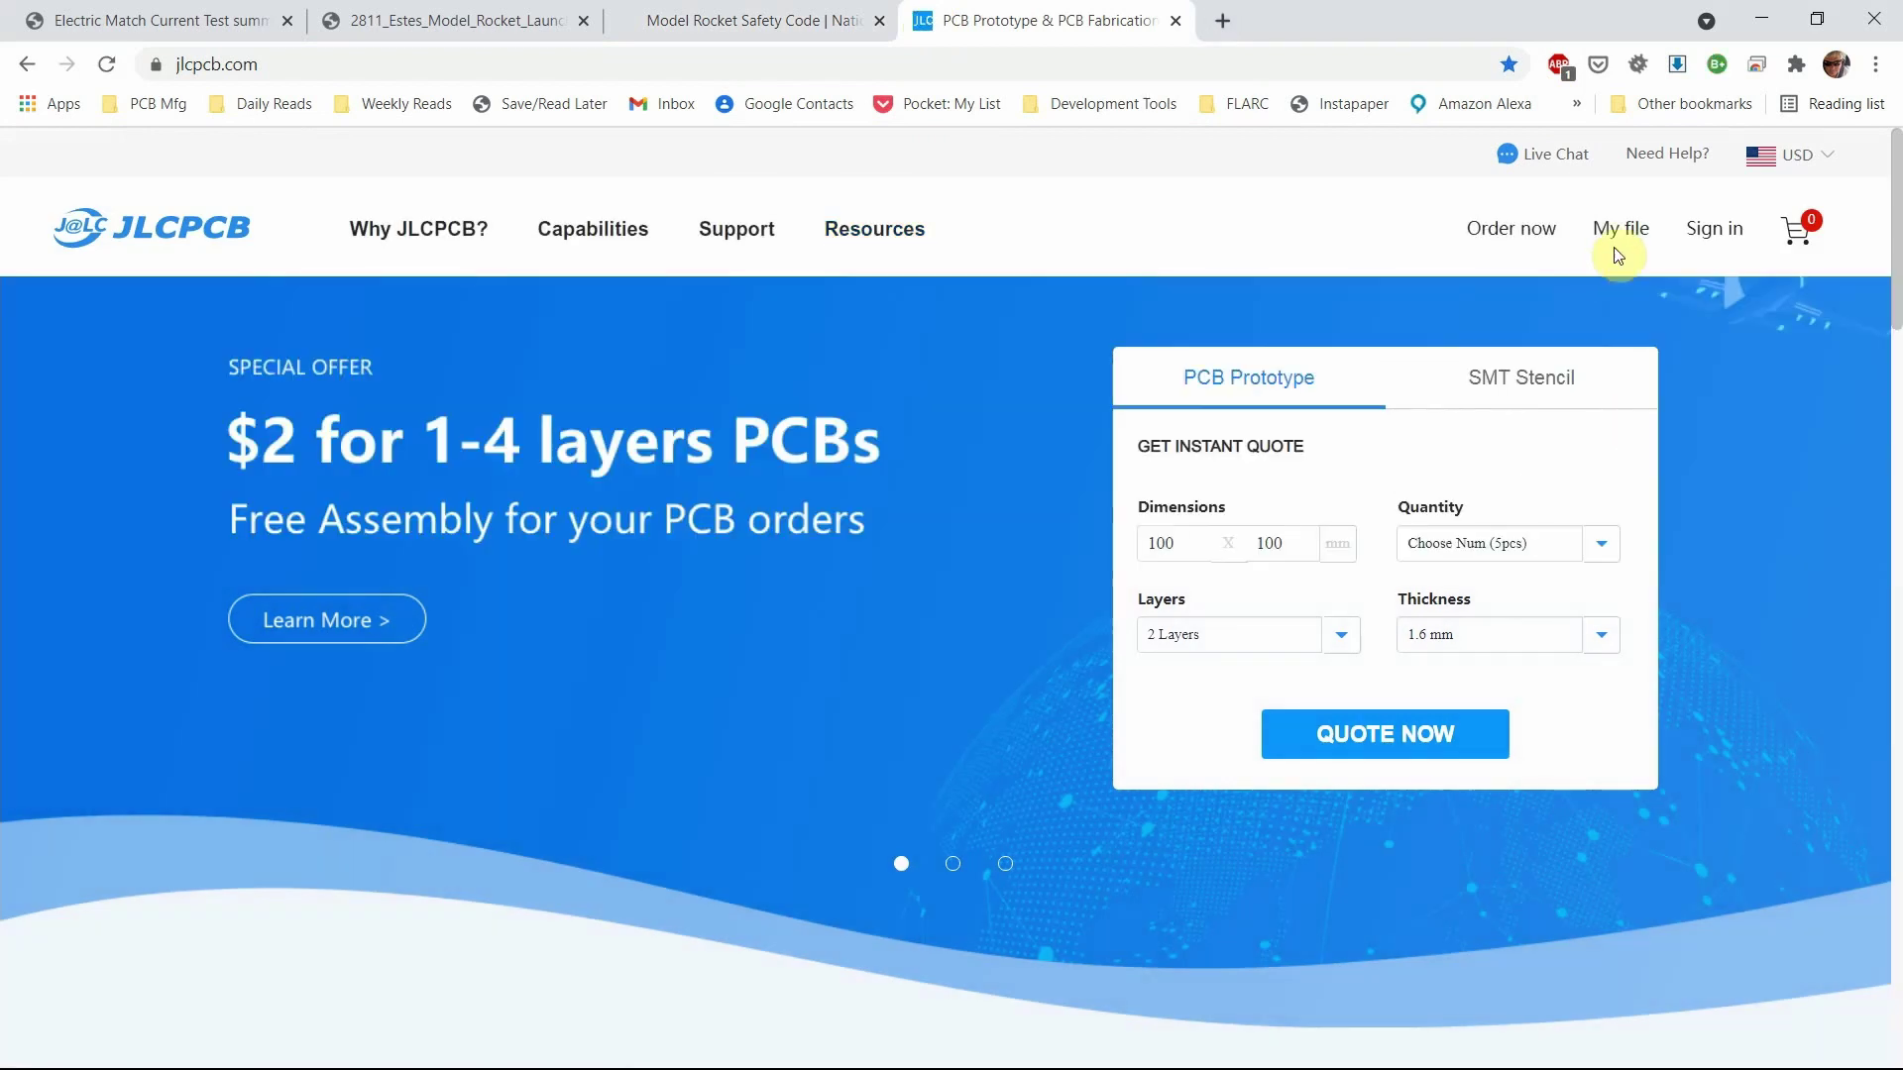
# Step: Open JLCPCB's Quote Now page showing 2 layers, 5 boards at $2.00, checking Pcbnew briefly
pyautogui.moveTo(1622, 230)
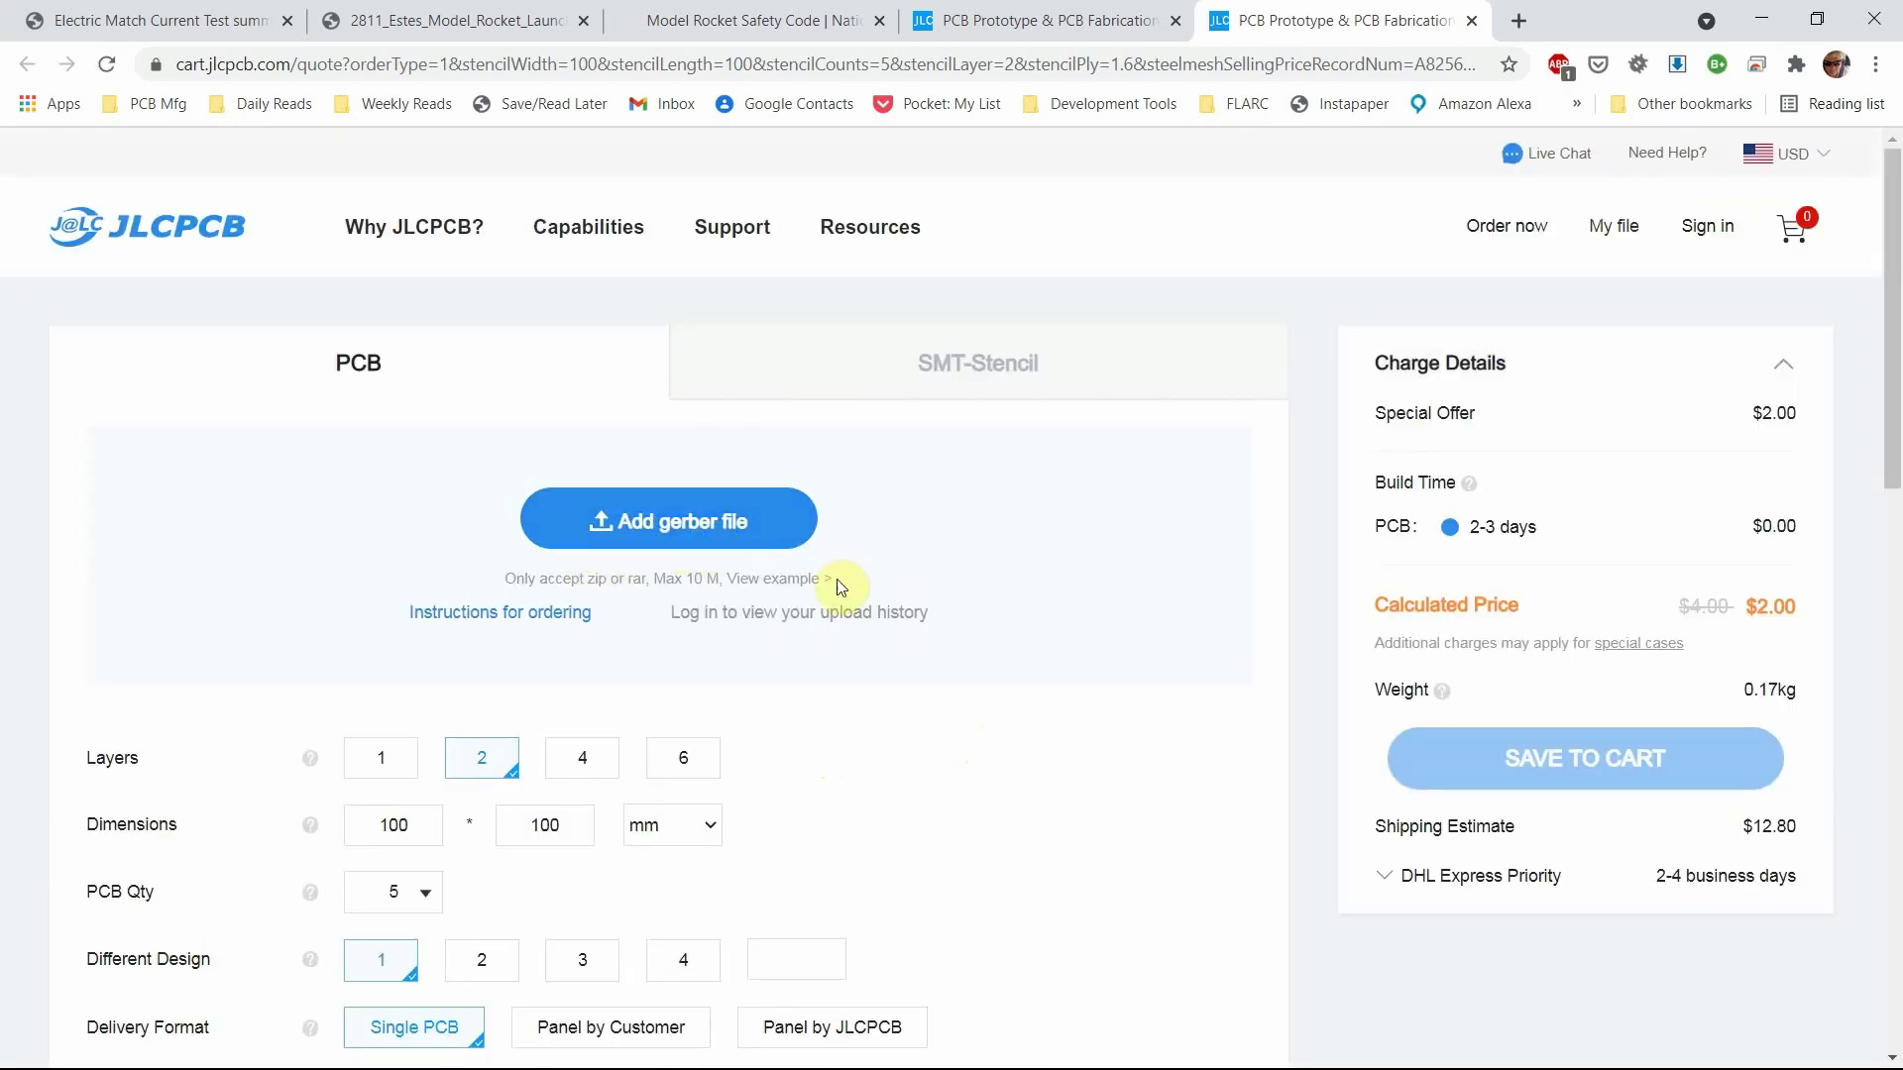
pyautogui.hotkey('alt', 'Tab')
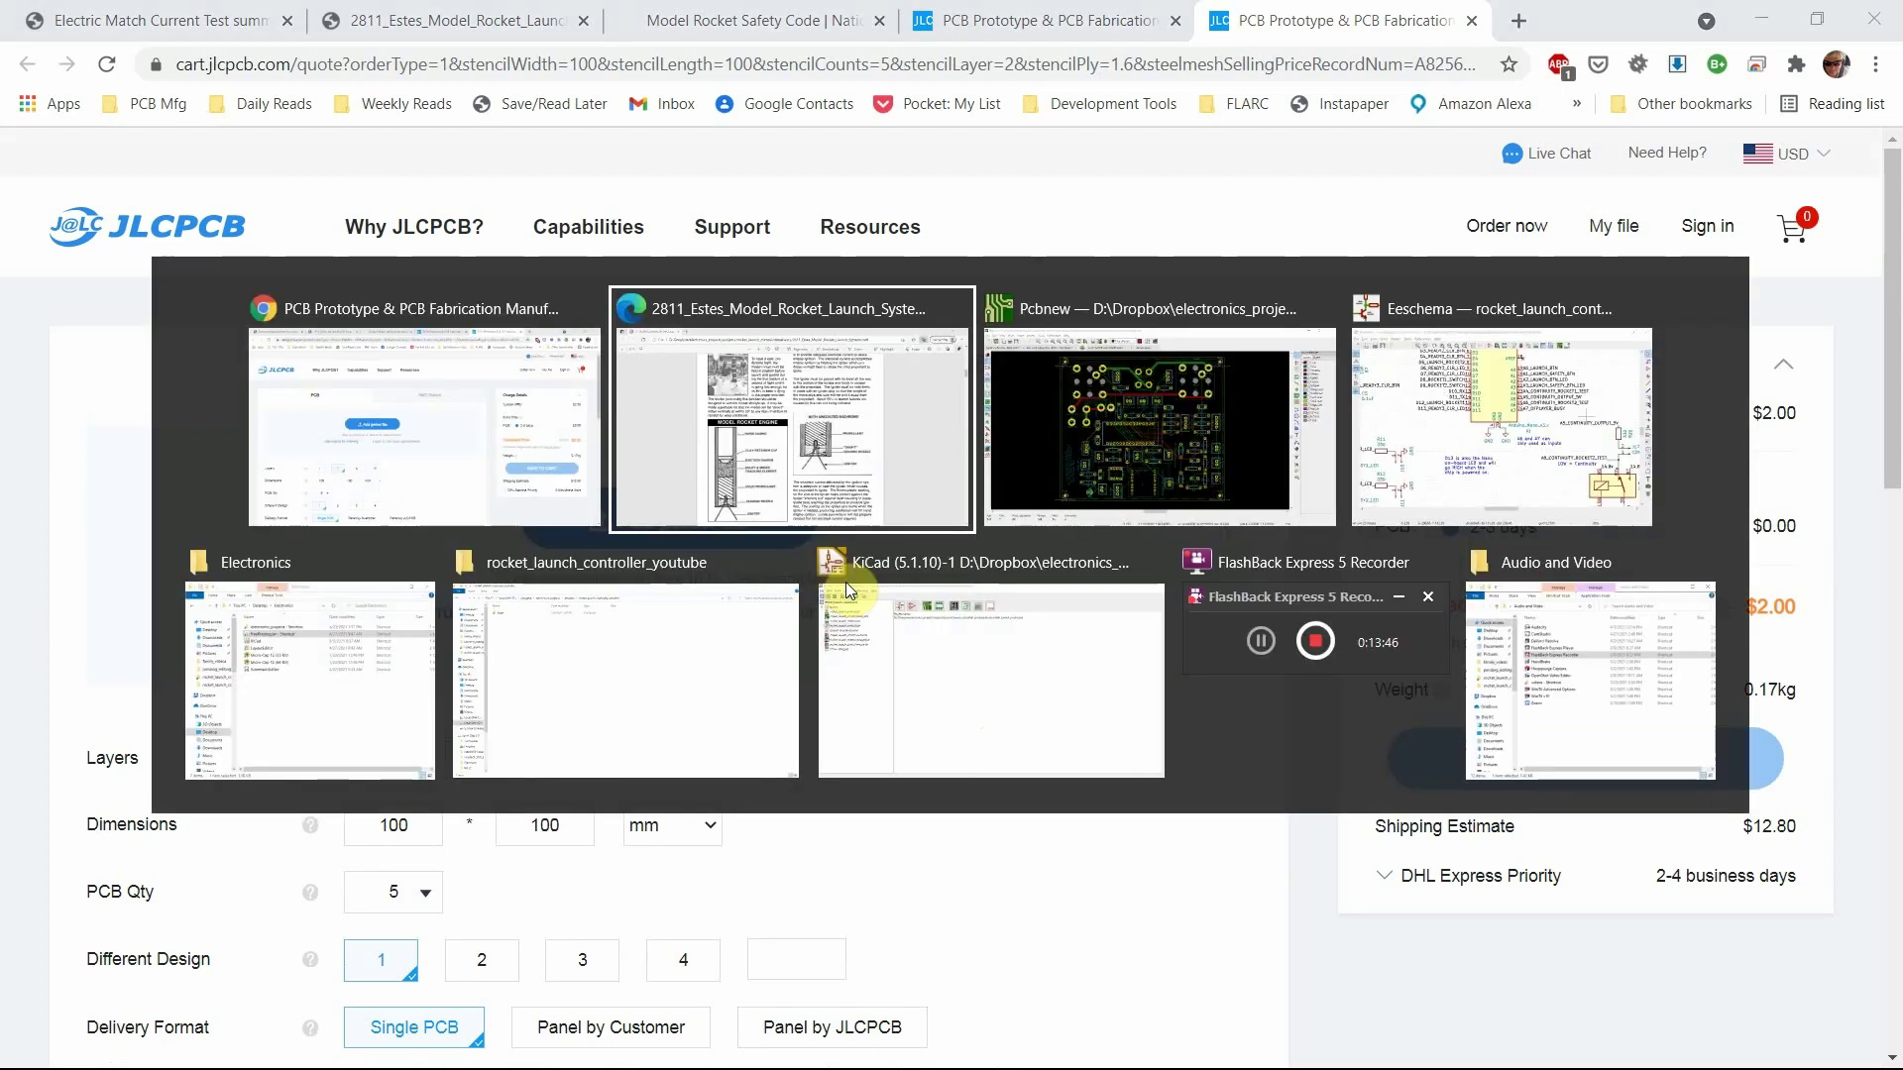
pyautogui.hotkey('alt', 'Tab')
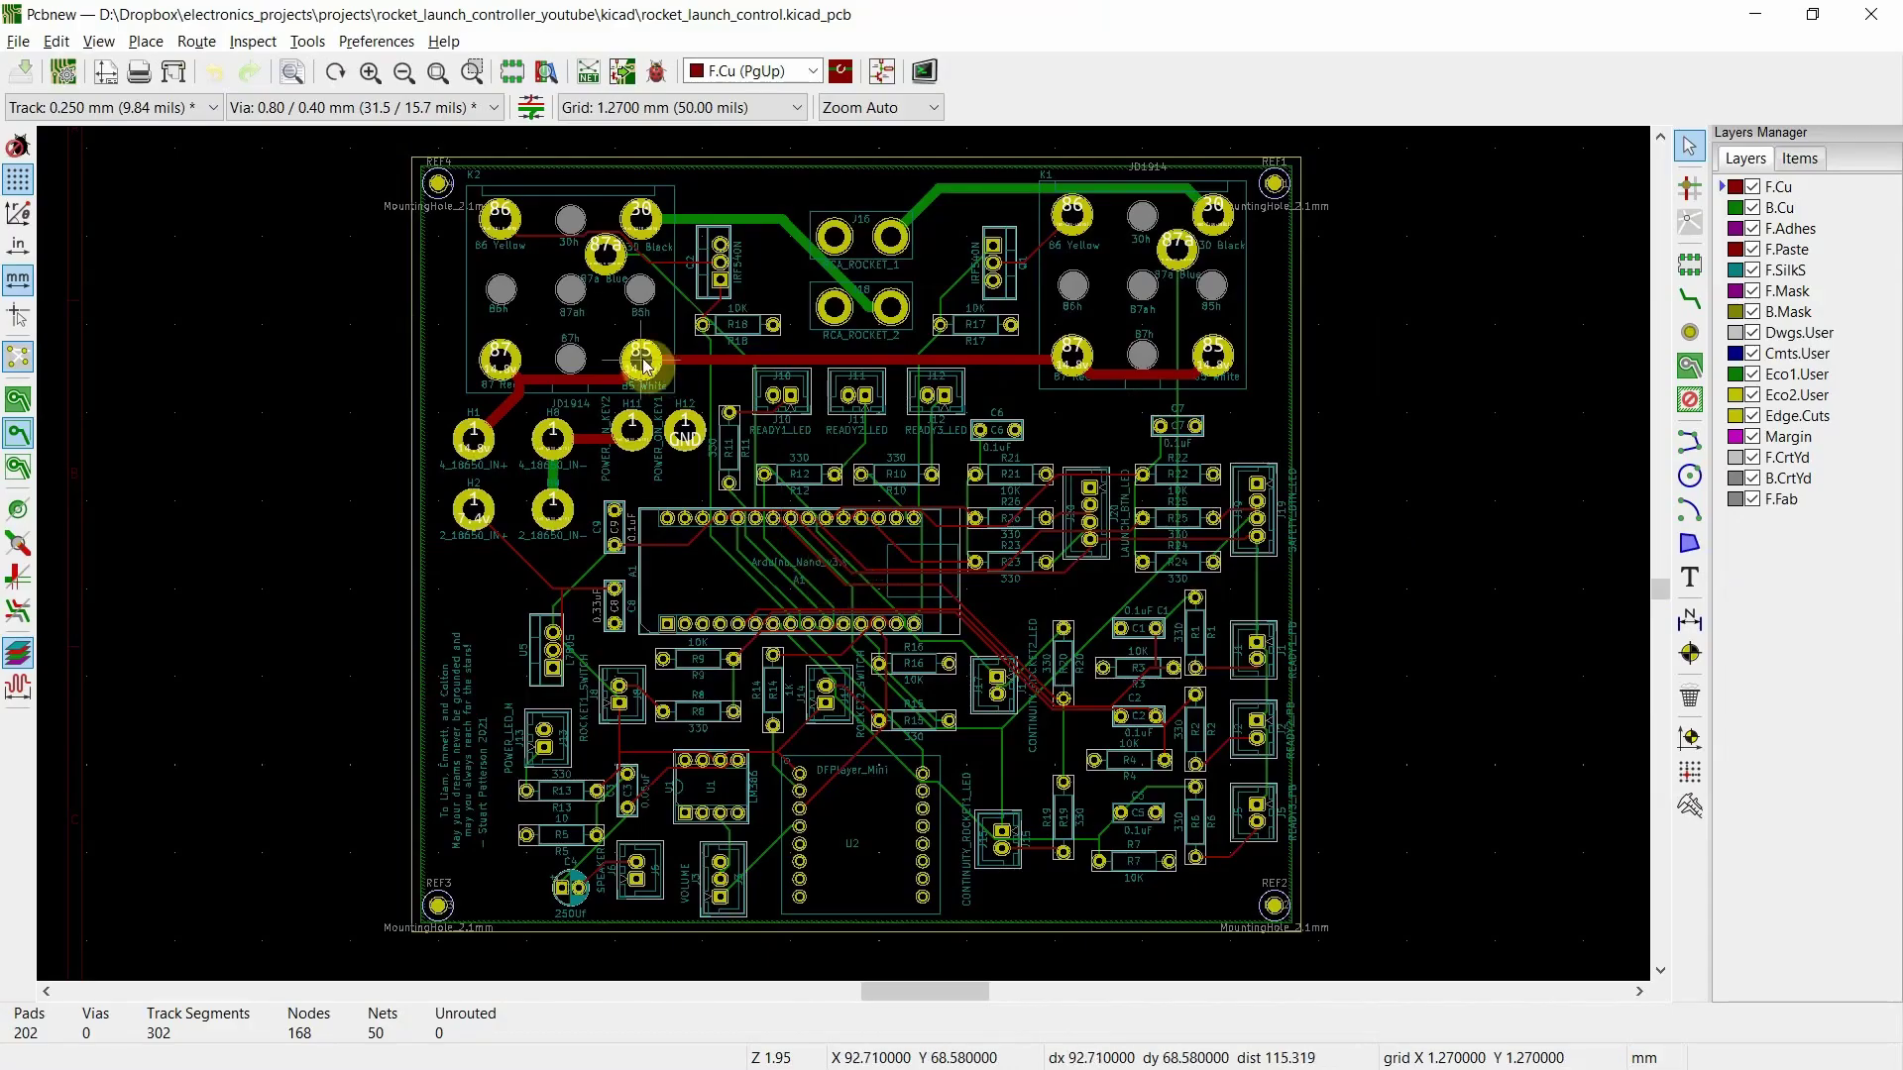
pyautogui.hotkey('alt', 'Tab')
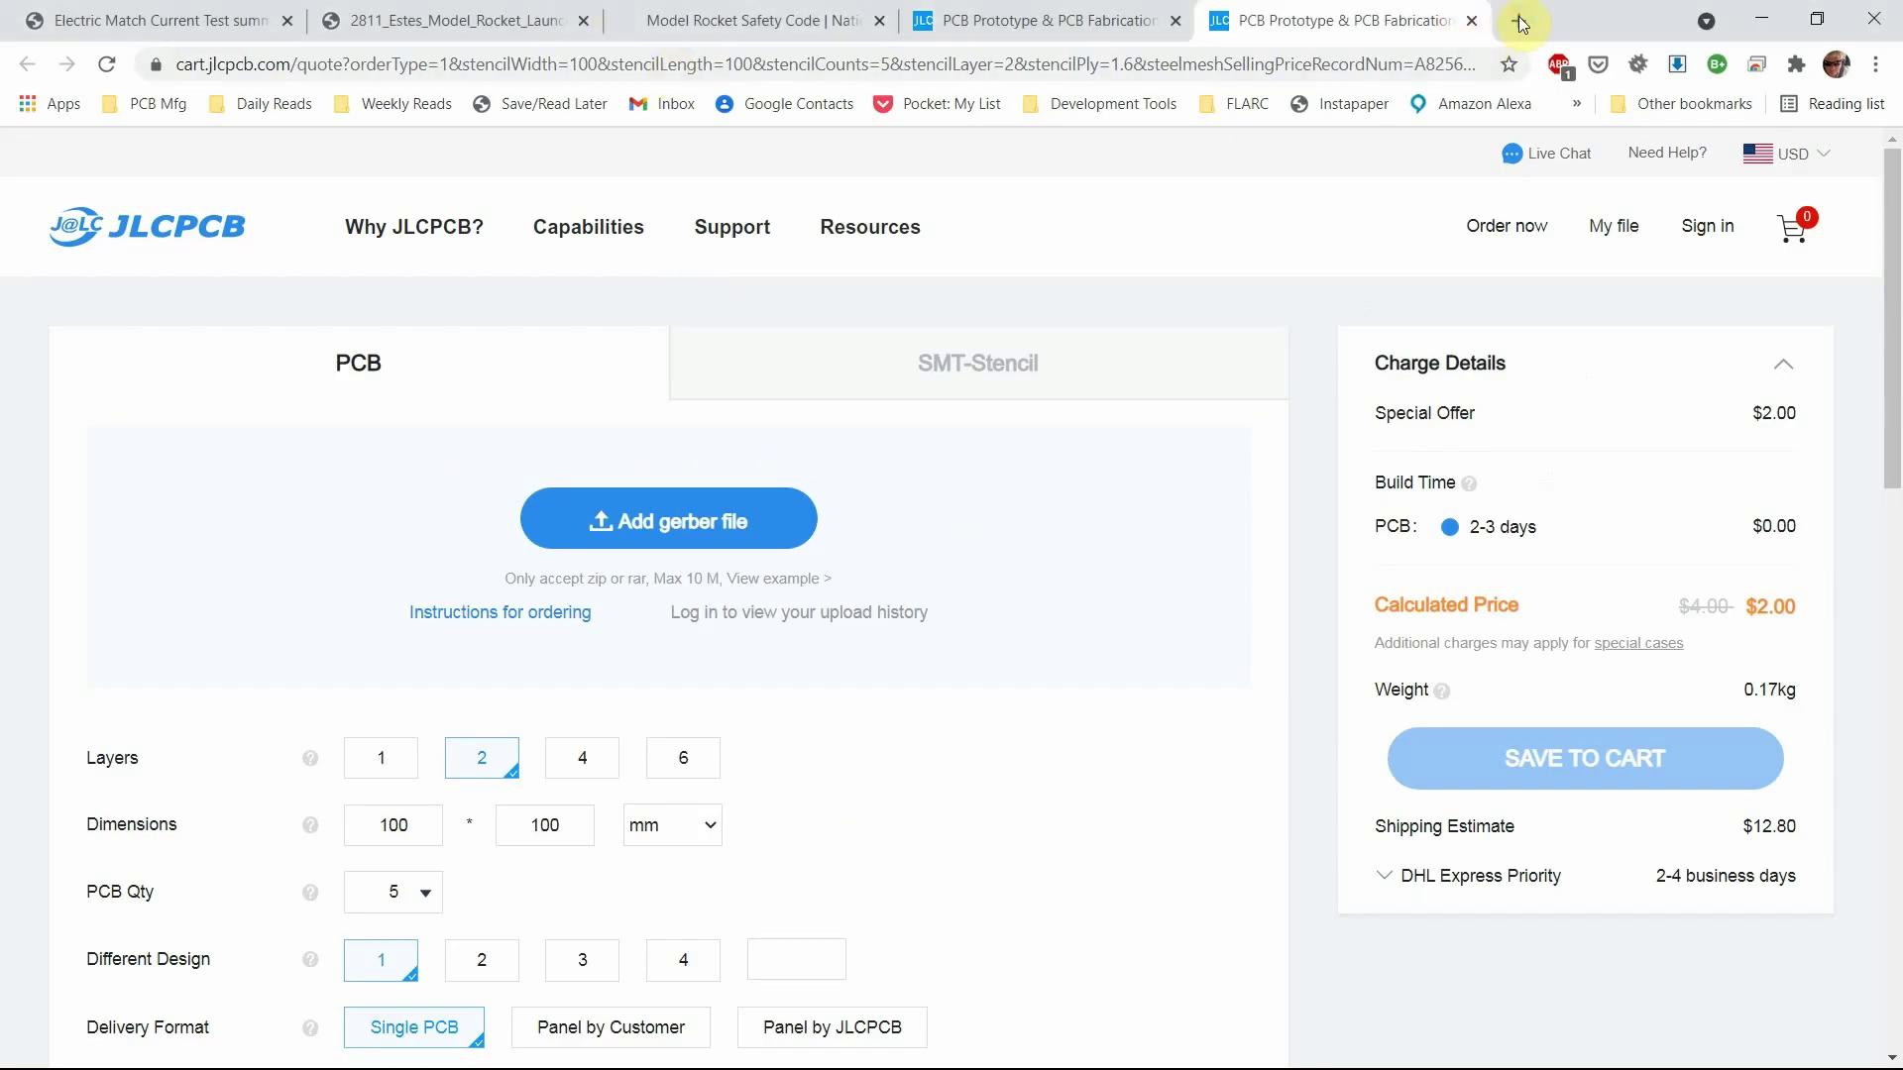
# Step: Search 'jlcpcb kicad' and read the layer list in the KiCad 5 Gerber and drill guide
pyautogui.click(1517, 20)
pyautogui.write('jlcpcb ')
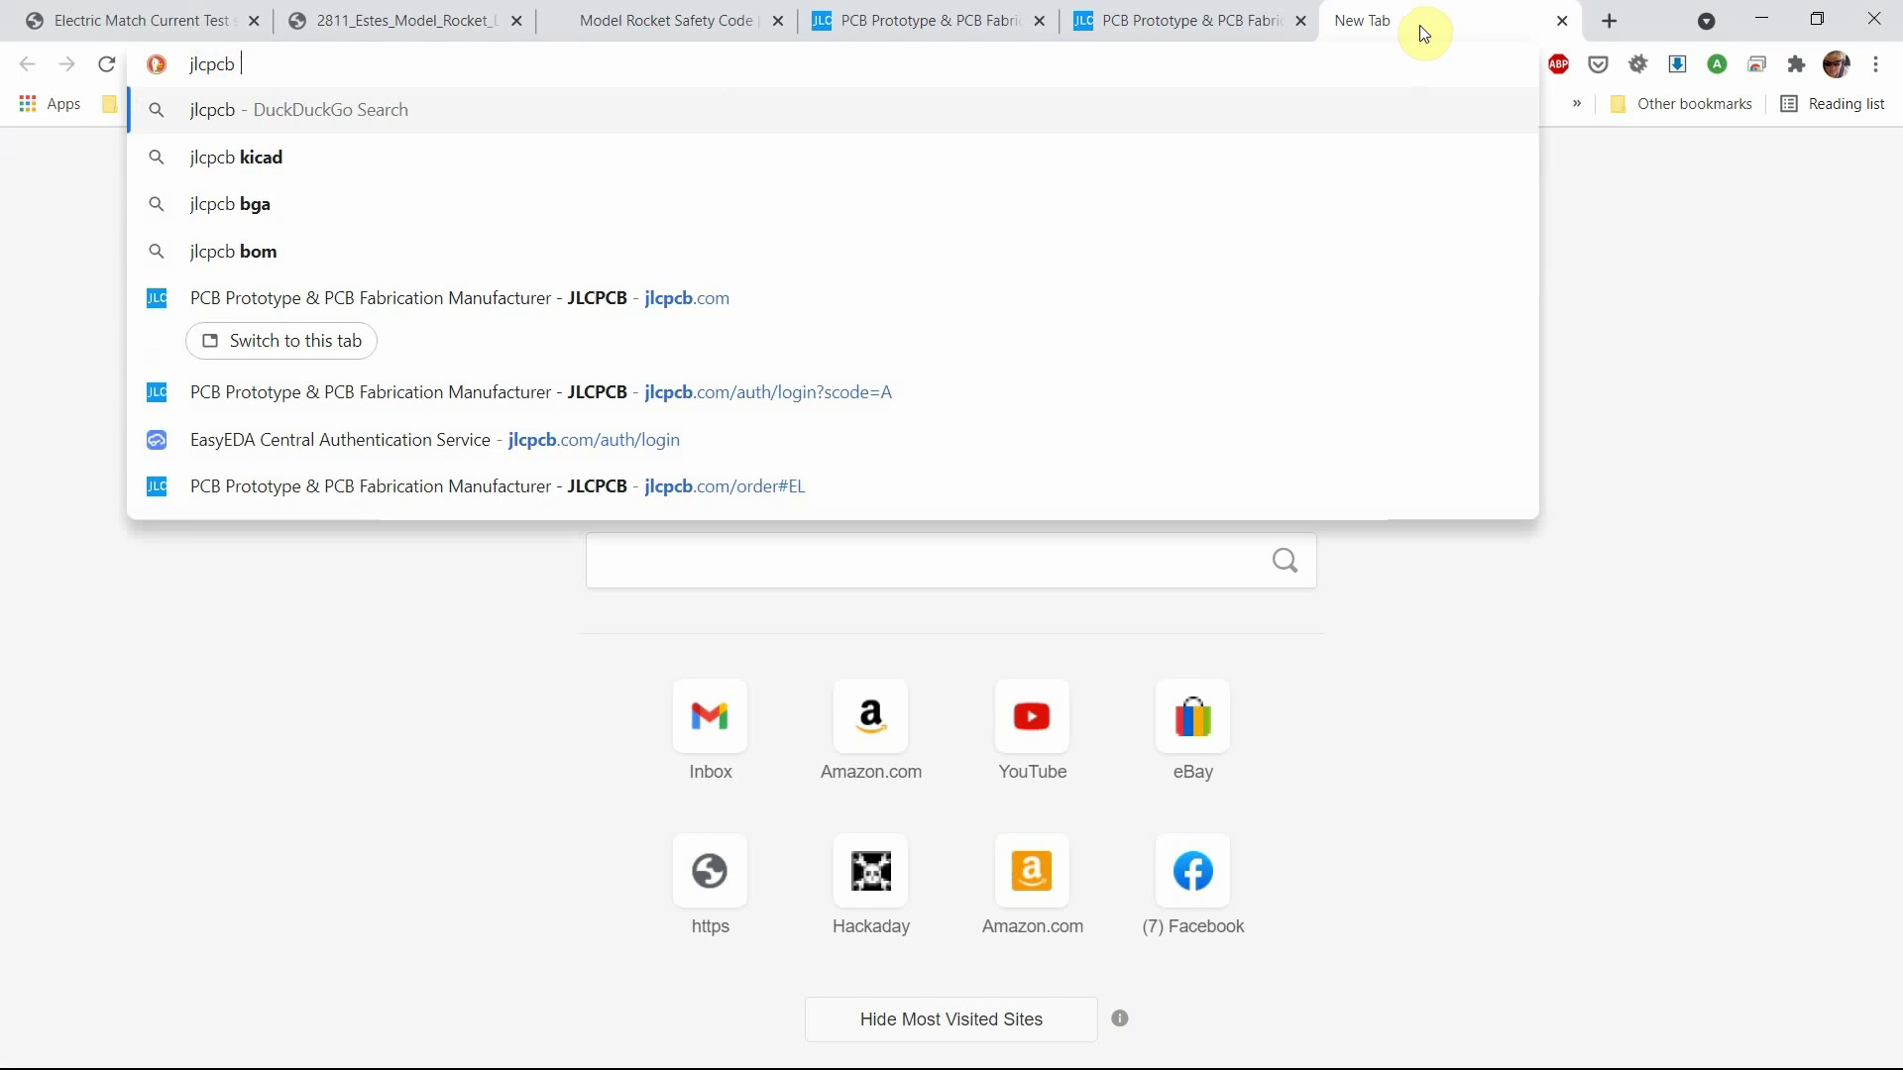
pyautogui.write('kicad+gerber&atb=v257-1&ia=web')
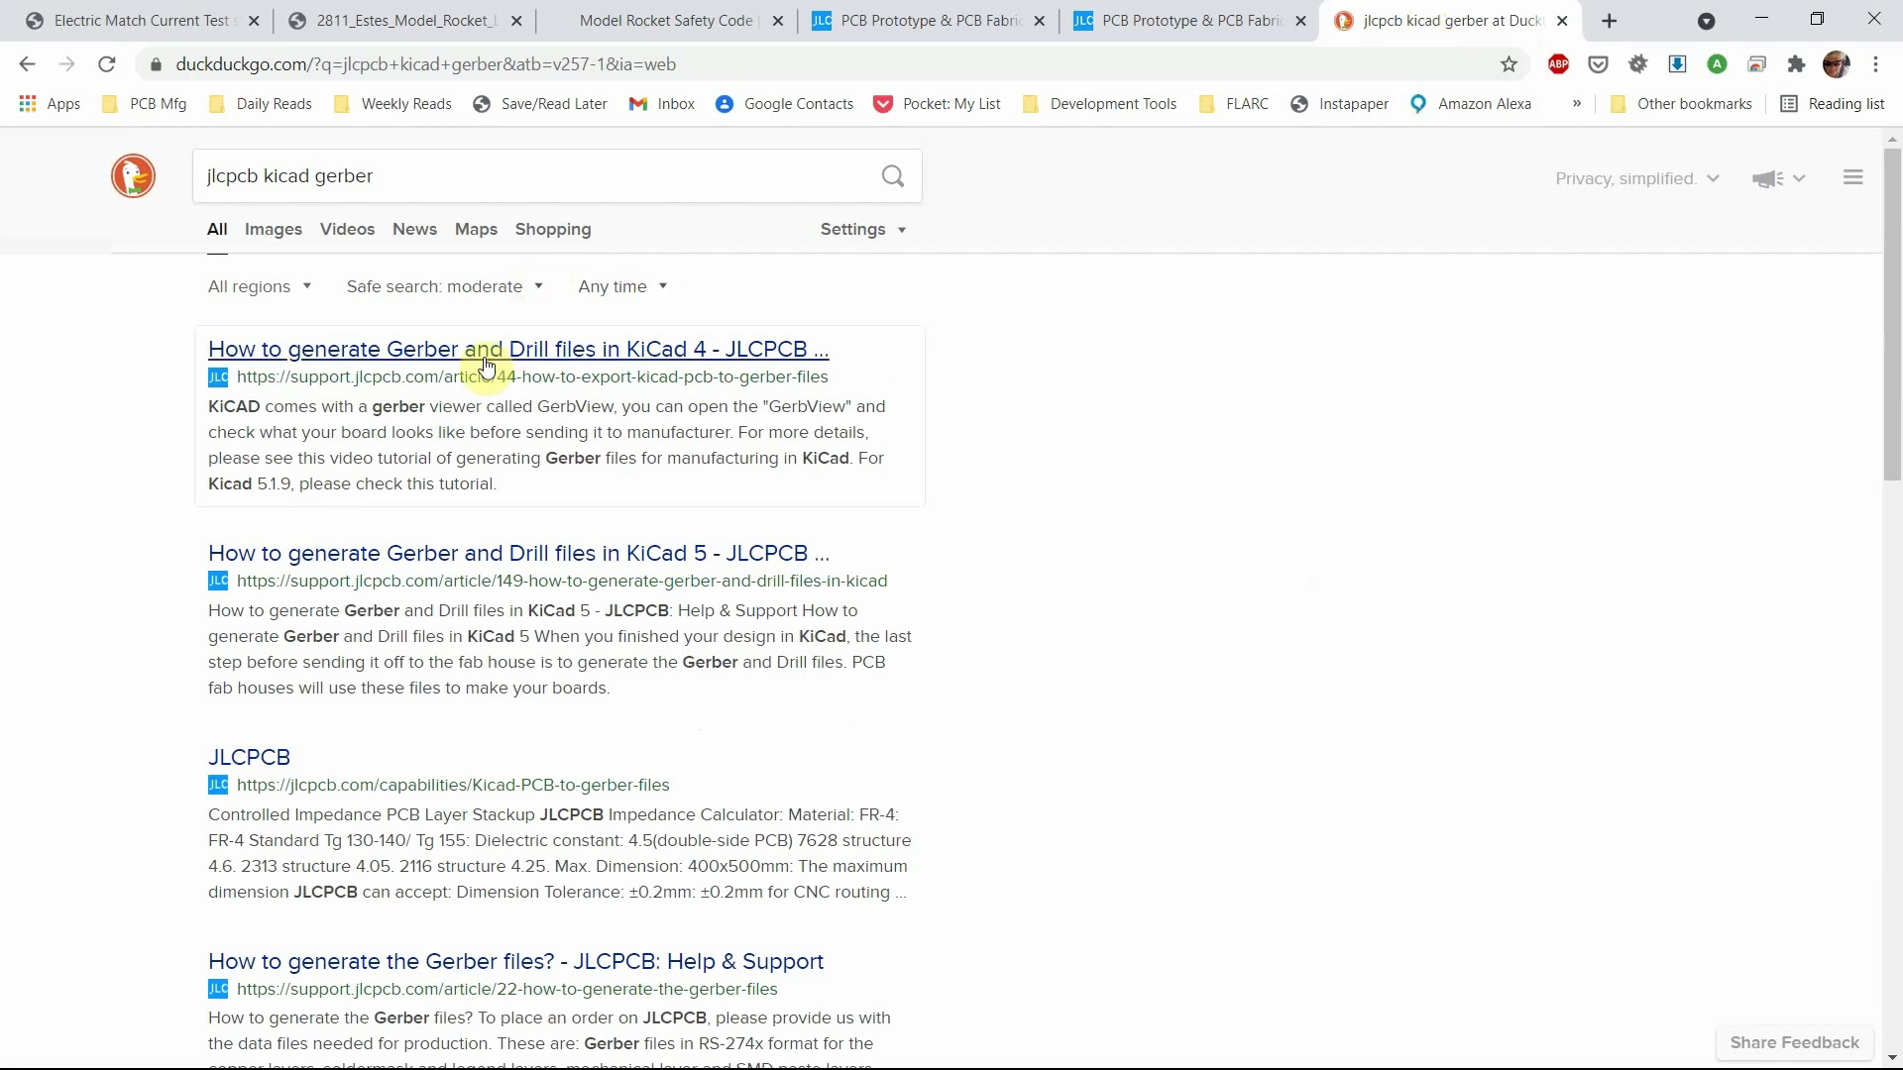
pyautogui.click(635, 563)
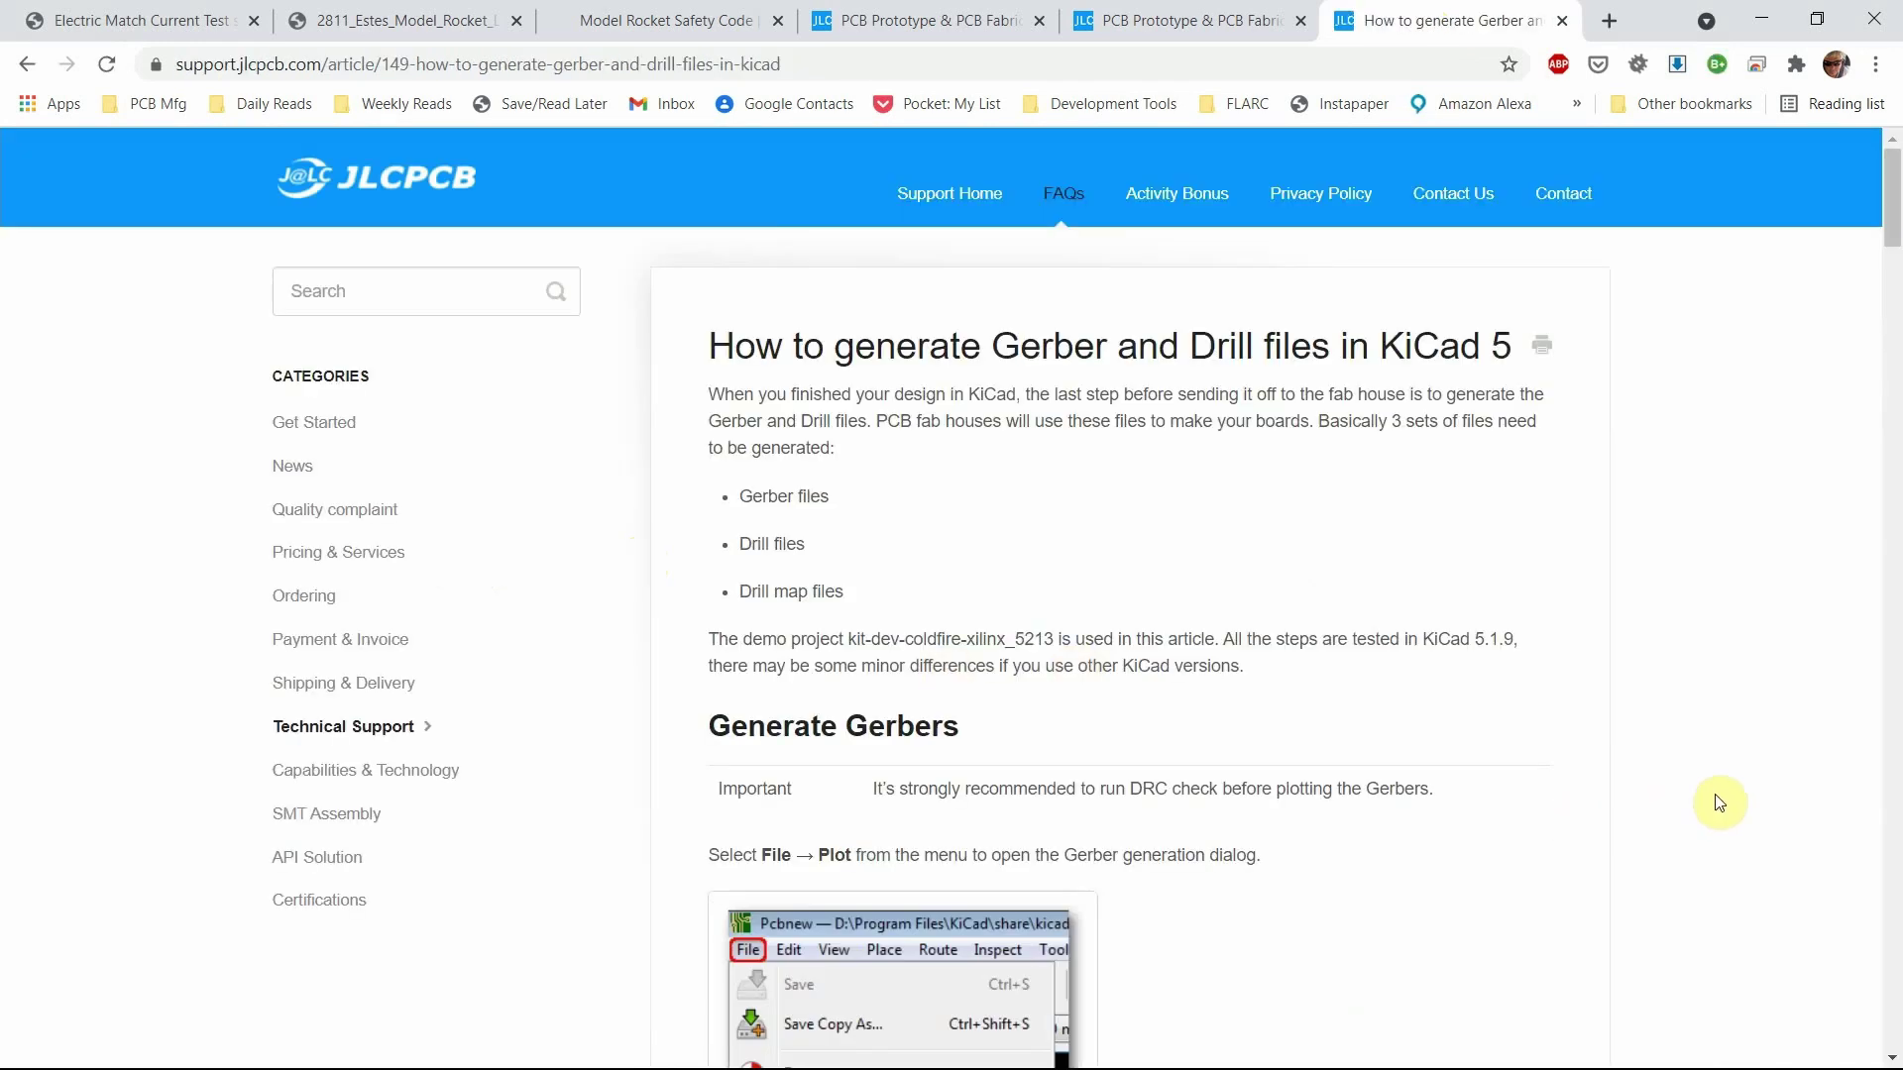
pyautogui.scroll(-8, 1492, 607)
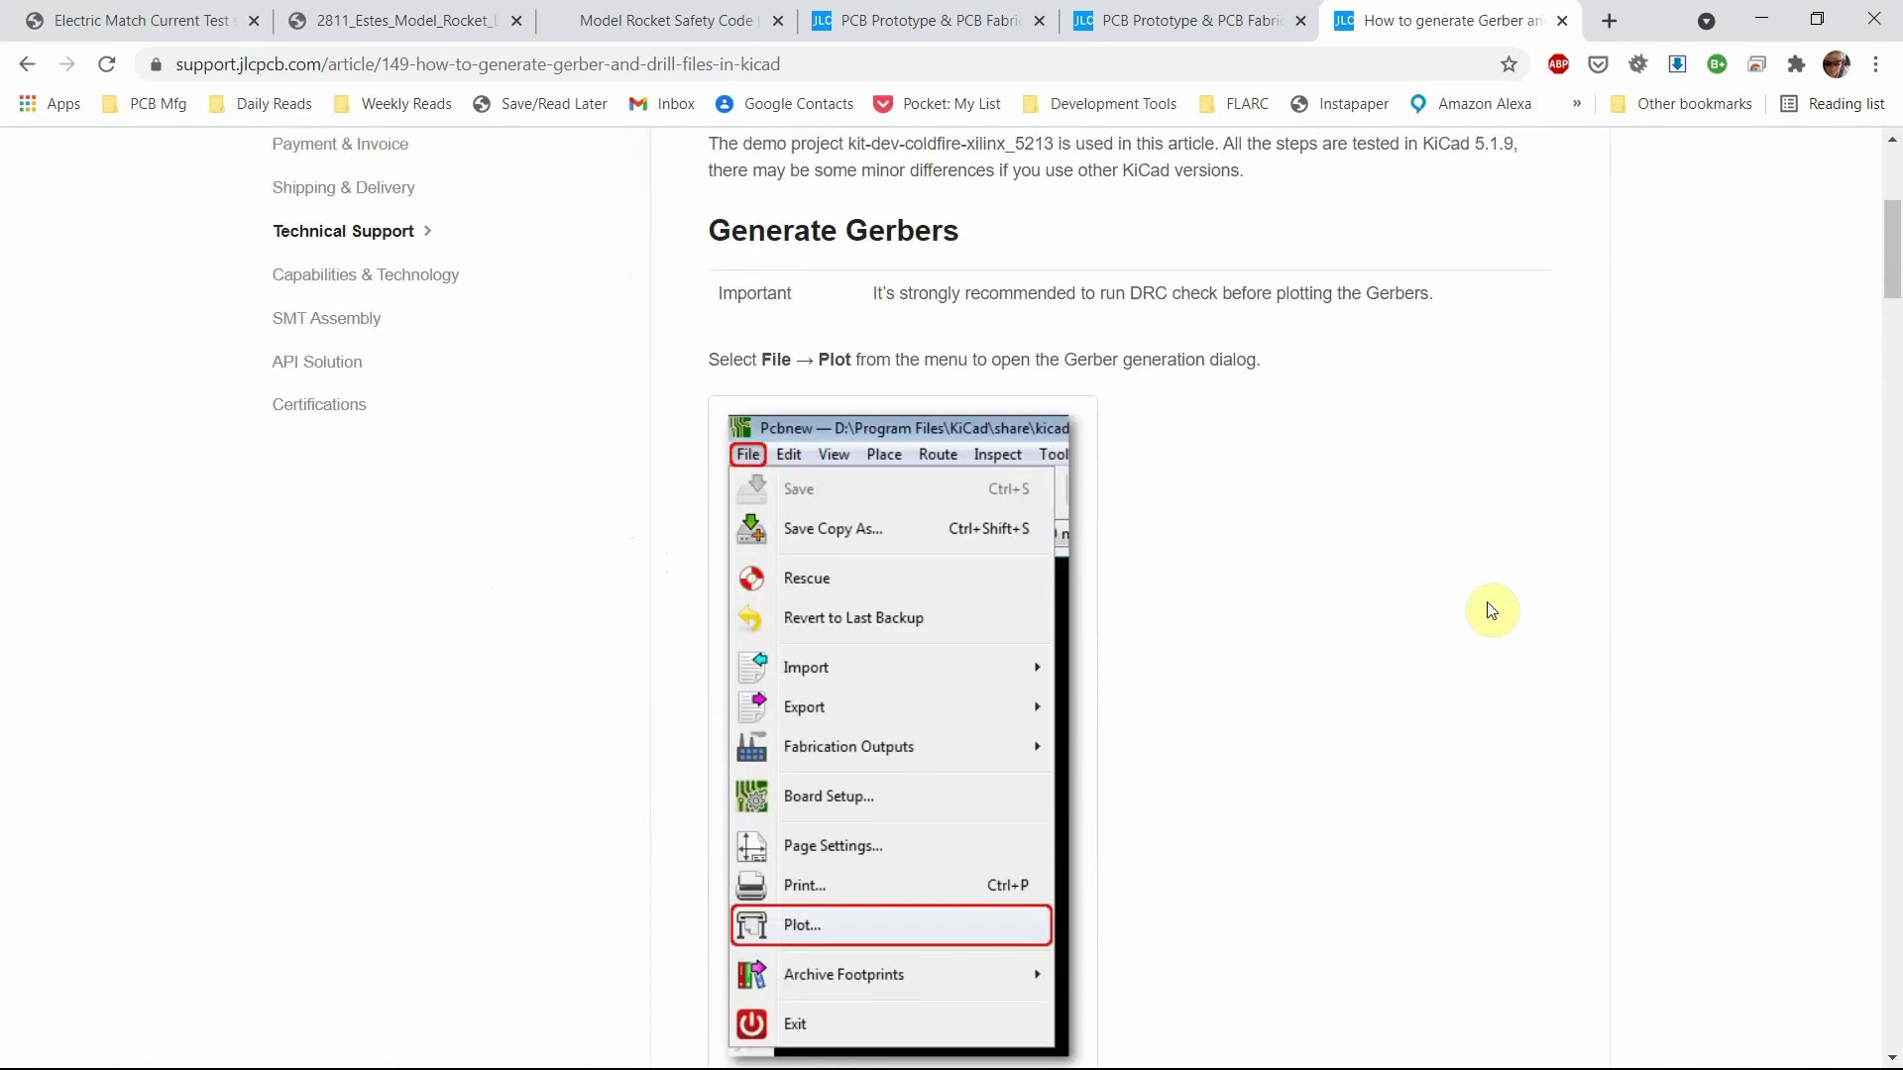
pyautogui.scroll(-12, 1017, 212)
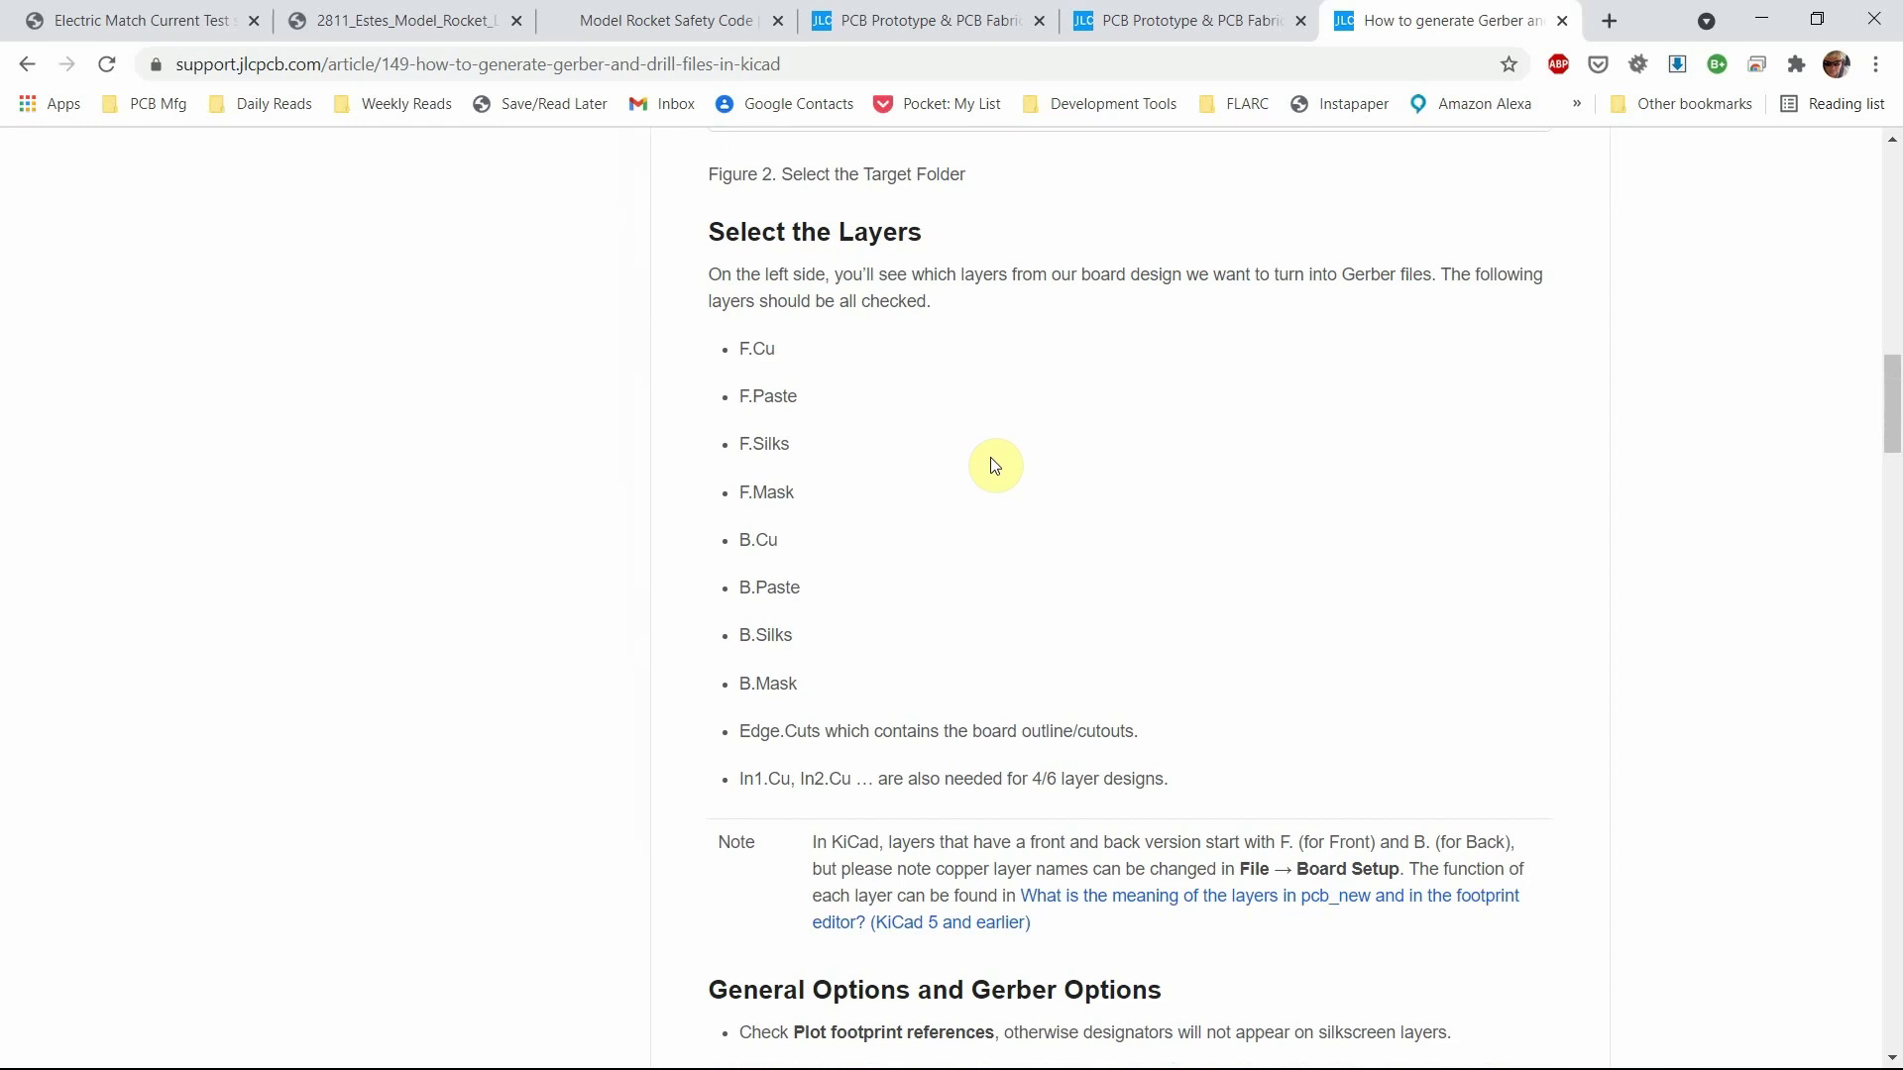
pyautogui.hotkey('alt', 'Tab')
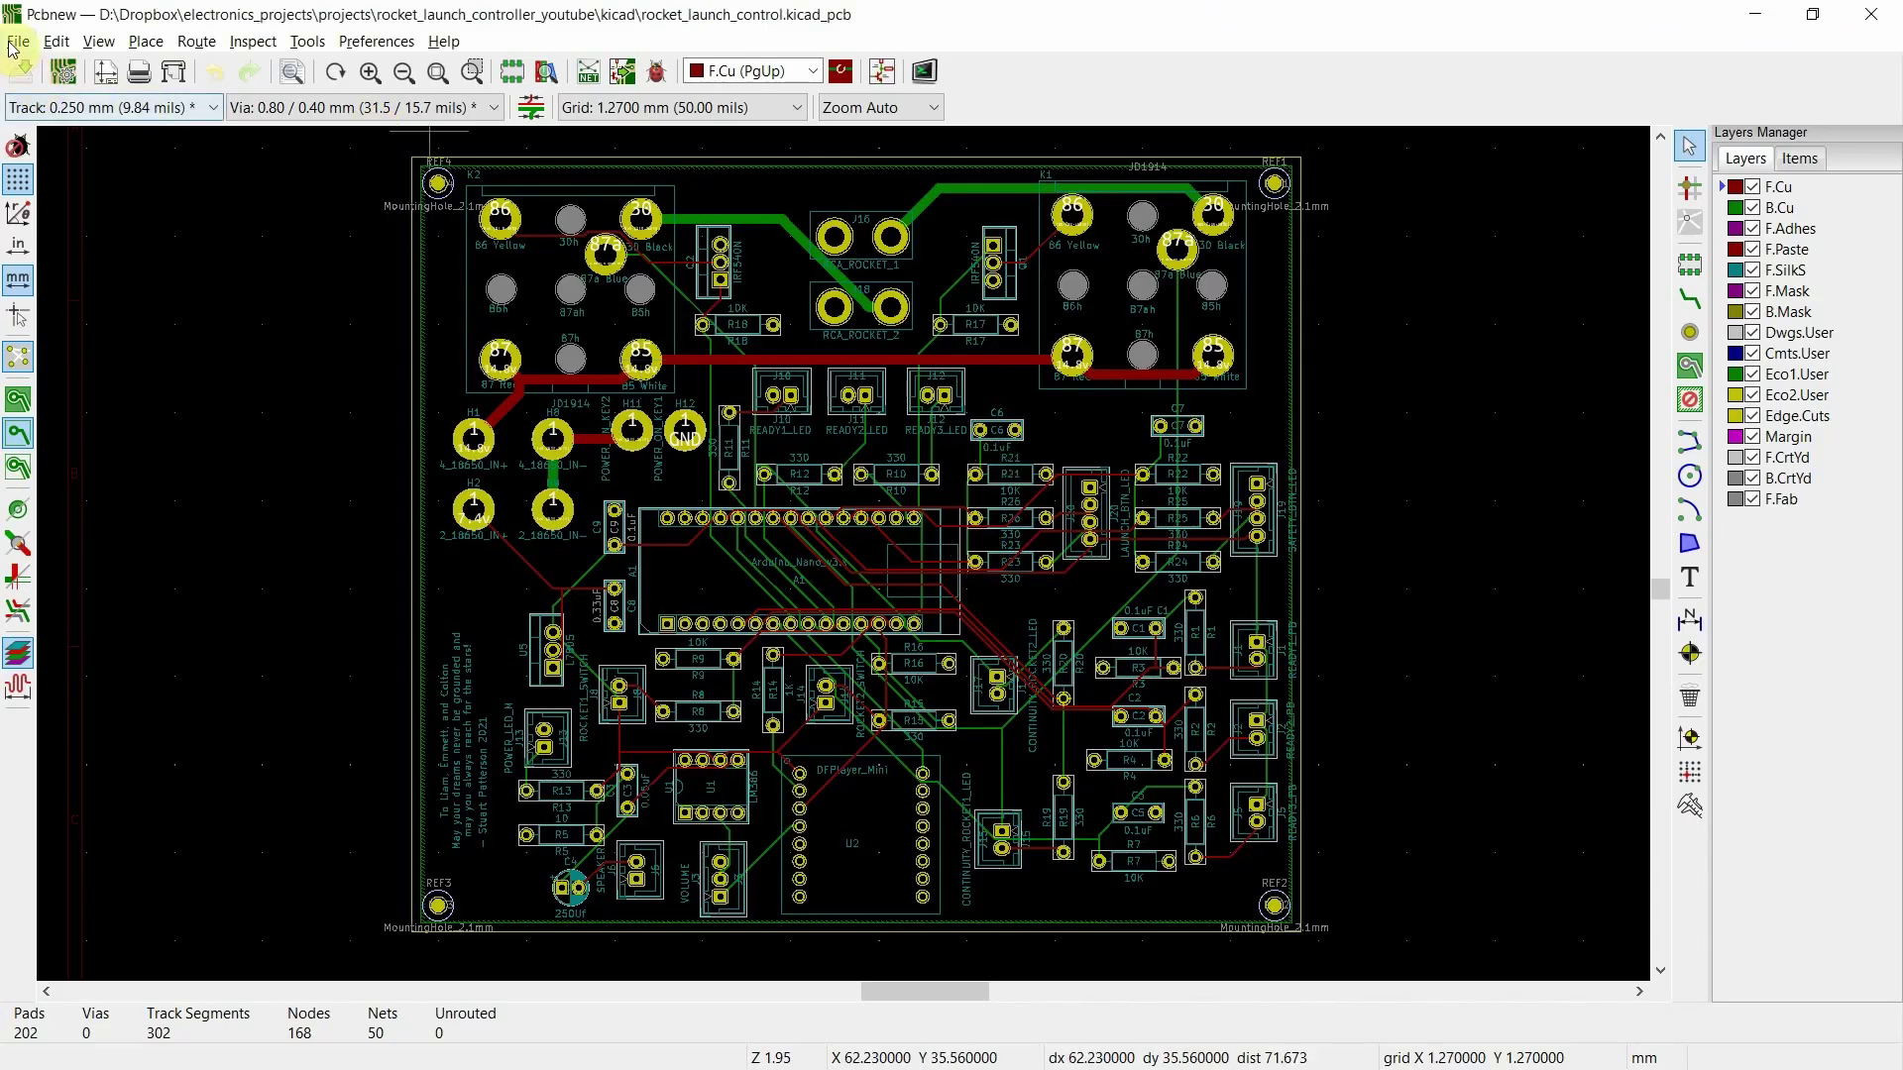
pyautogui.click(16, 42)
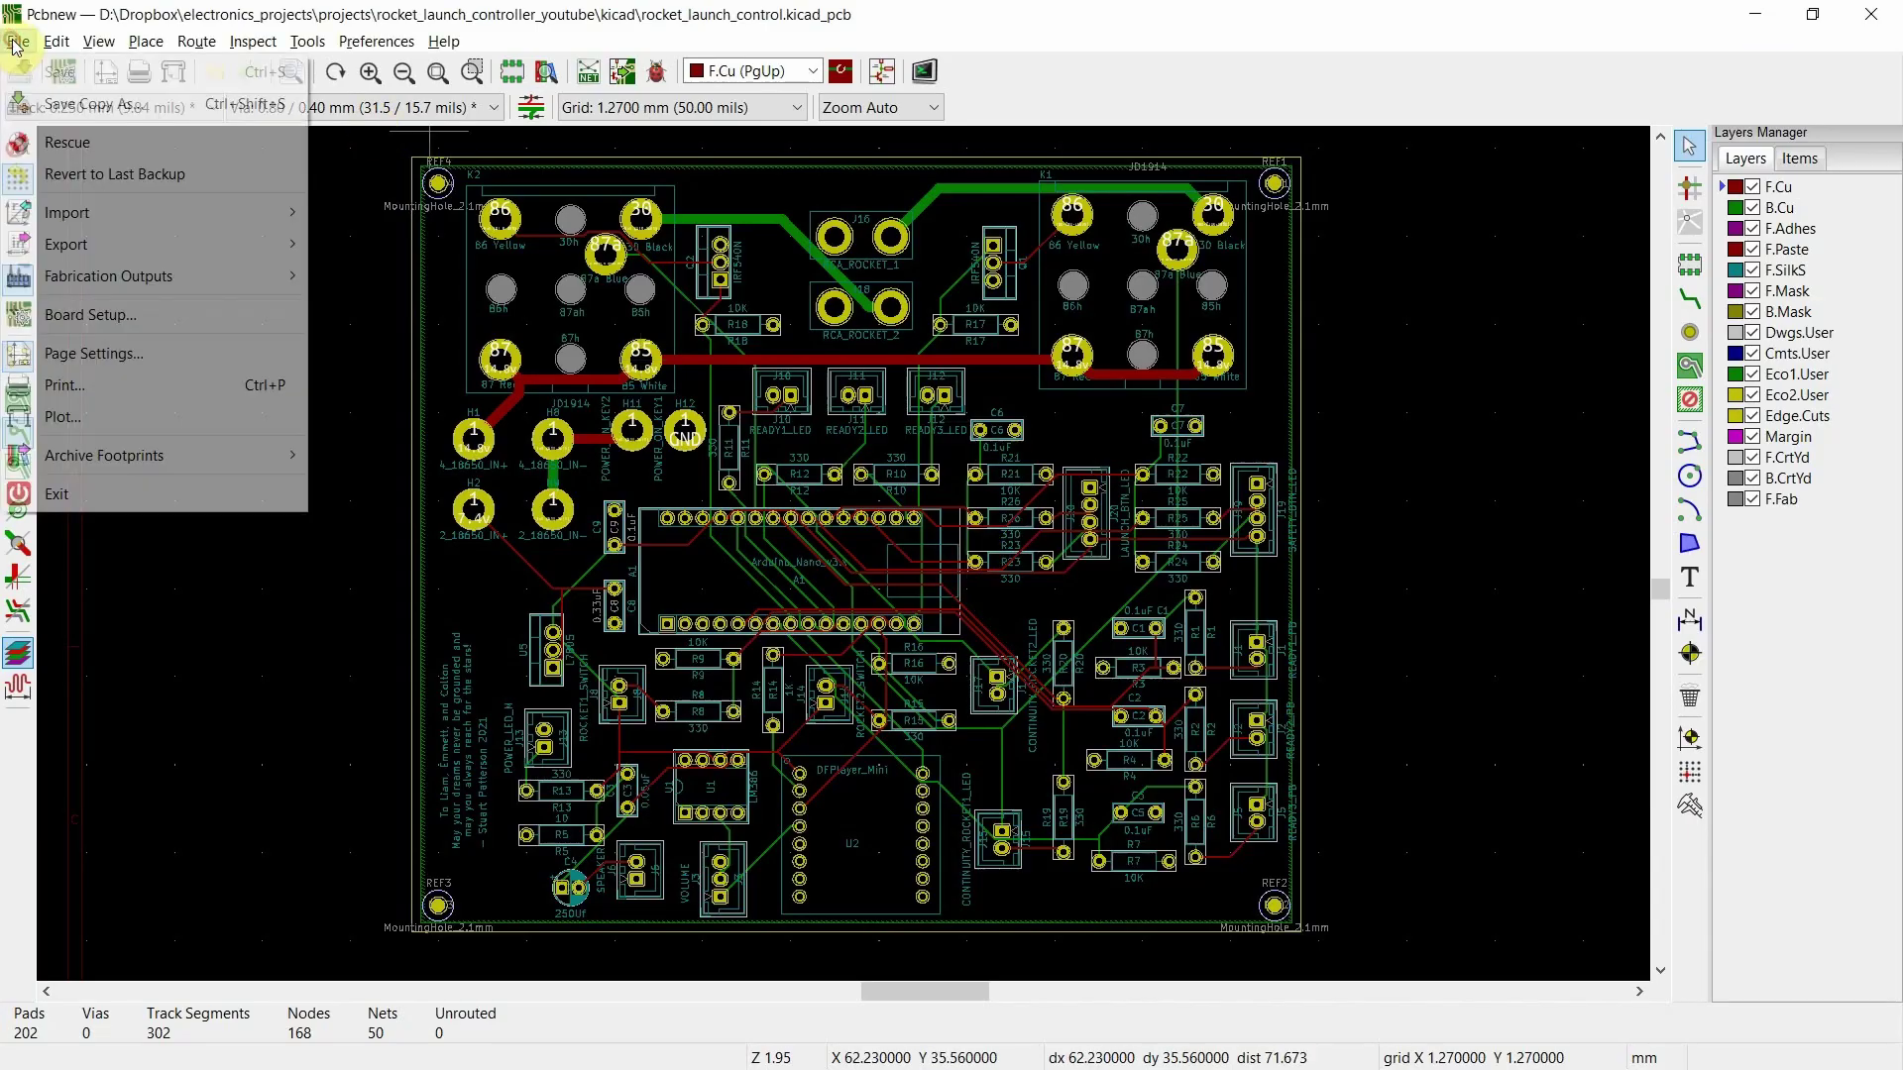
pyautogui.click(113, 417)
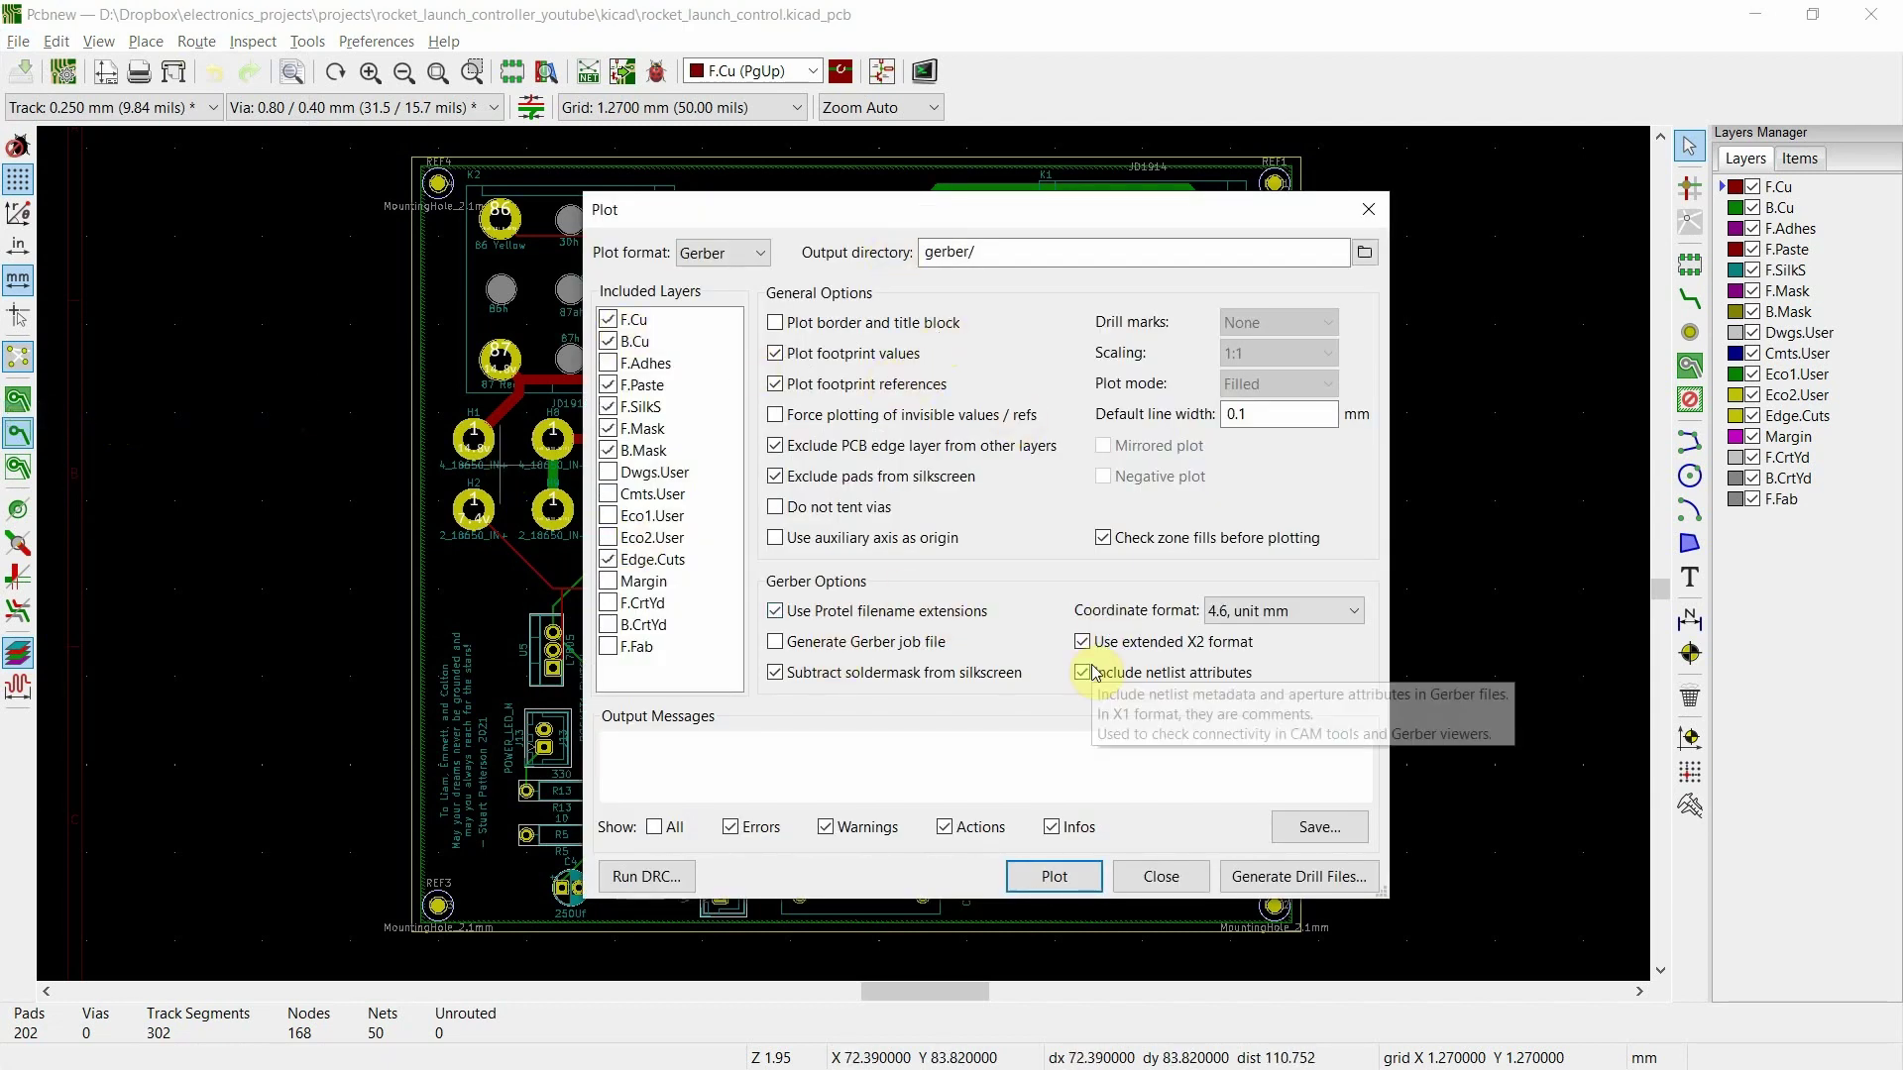
pyautogui.click(1189, 881)
pyautogui.hotkey('alt', 'Tab')
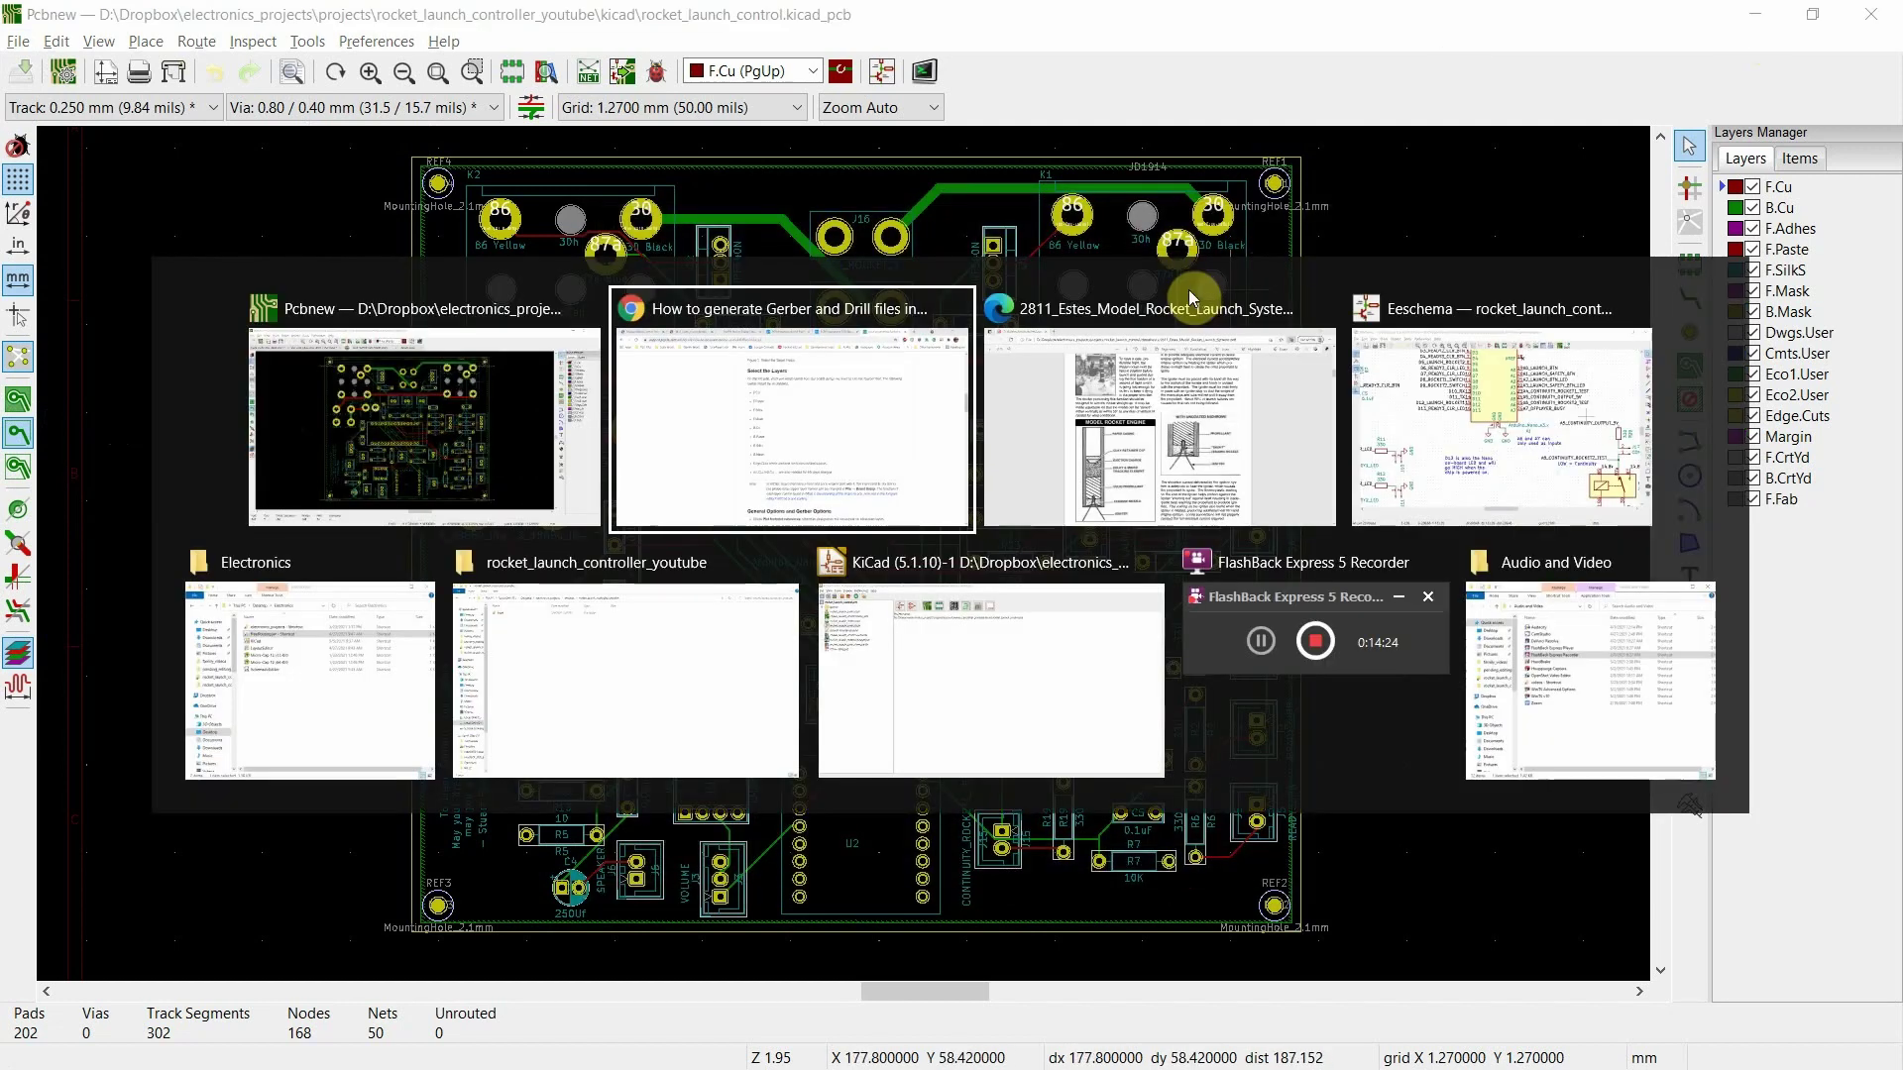
pyautogui.press('Tab')
pyautogui.press('Tab')
pyautogui.press('Tab')
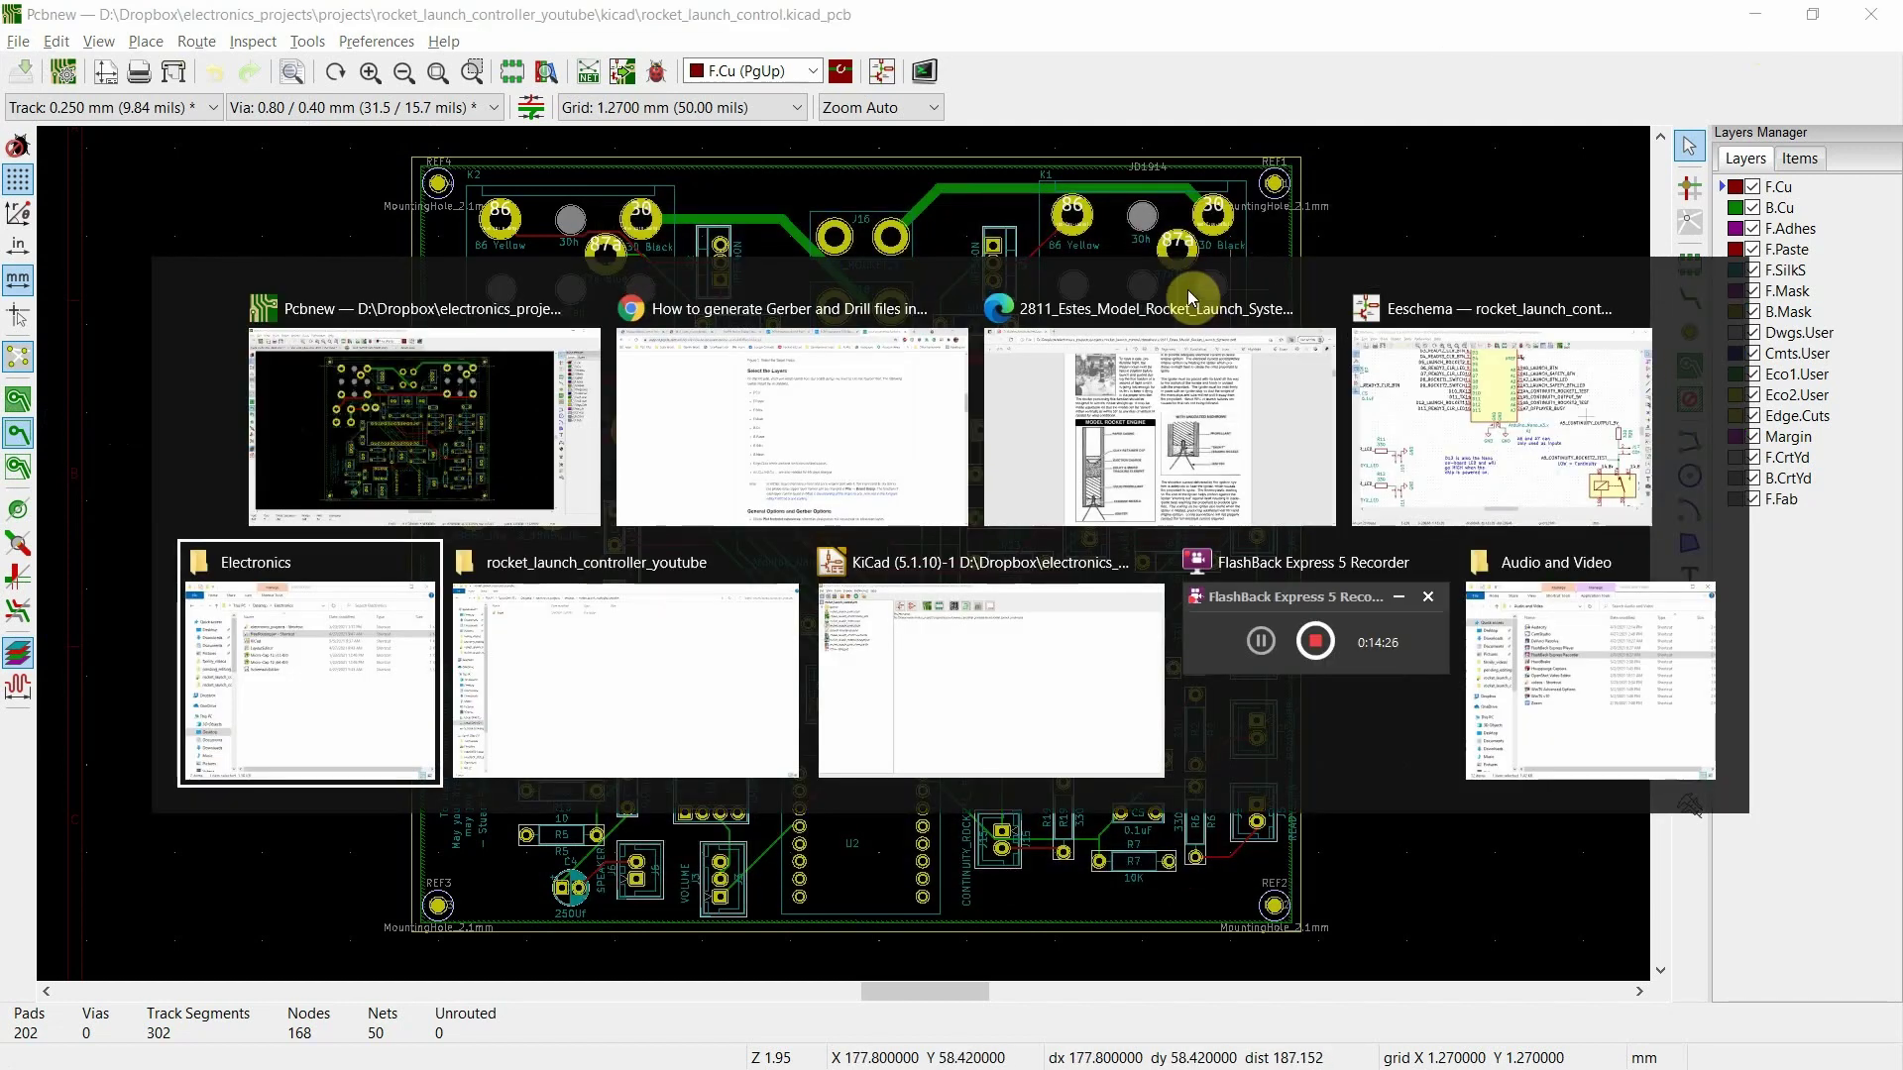
pyautogui.press('Tab')
pyautogui.press('Tab')
pyautogui.press('Tab')
pyautogui.press('Tab')
pyautogui.press('Tab')
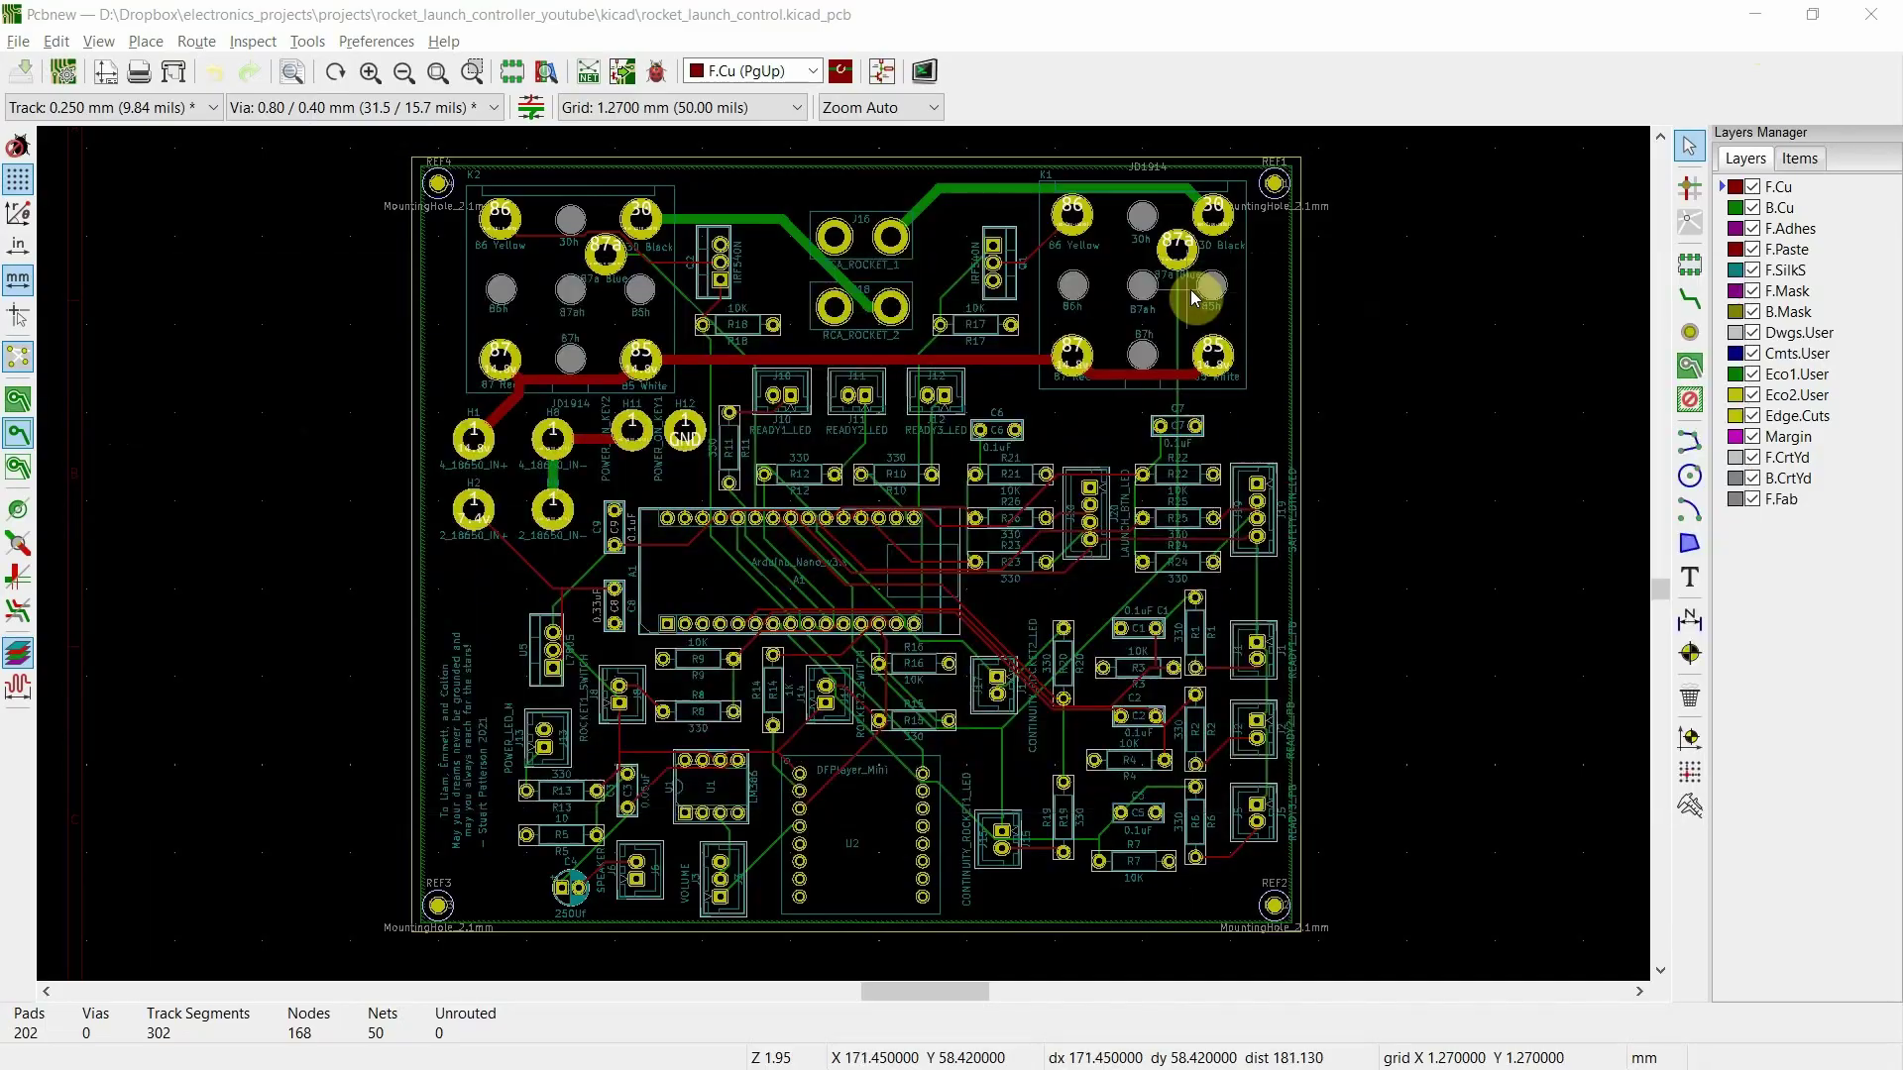
pyautogui.hotkey('alt', 'Tab')
pyautogui.doubleClick(260, 162)
pyautogui.click(287, 165)
pyautogui.doubleClick(287, 164)
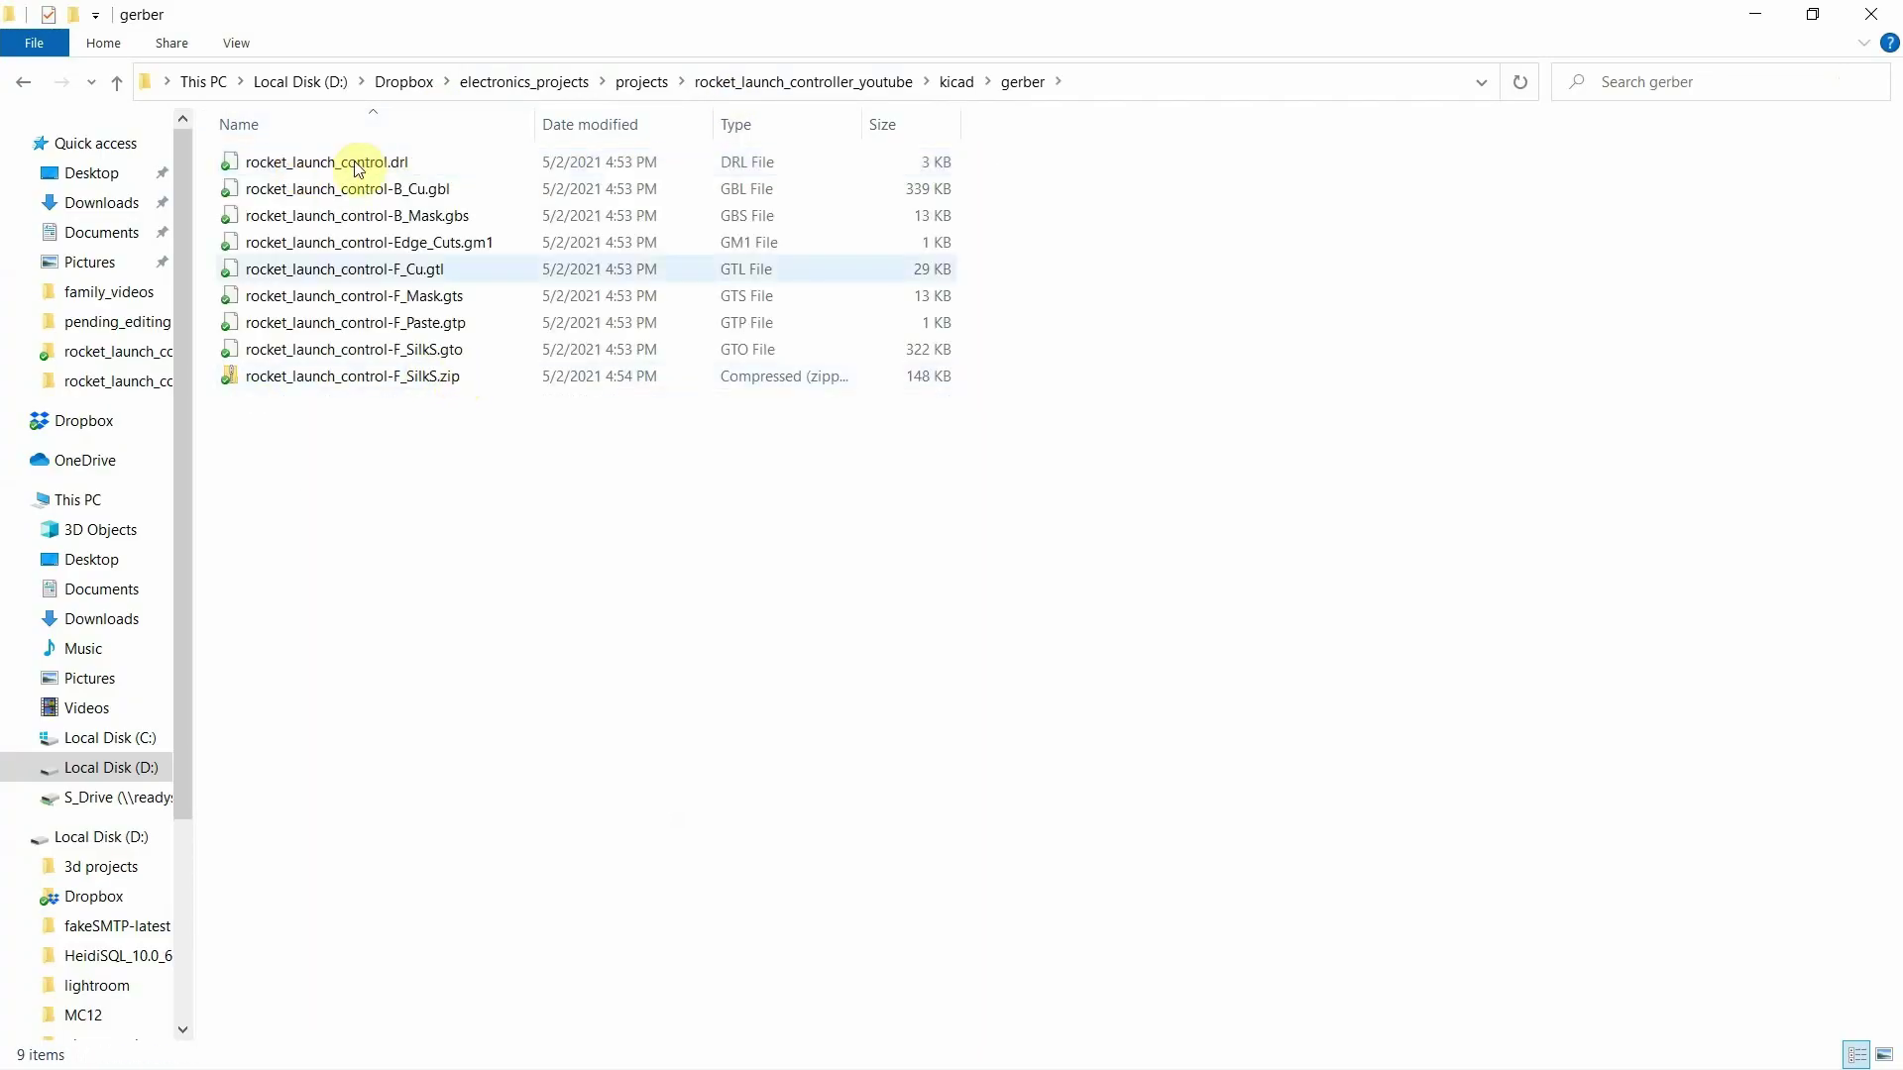
pyautogui.click(347, 163)
pyautogui.keyDown('shift'); pyautogui.click(438, 349); pyautogui.keyUp('shift')
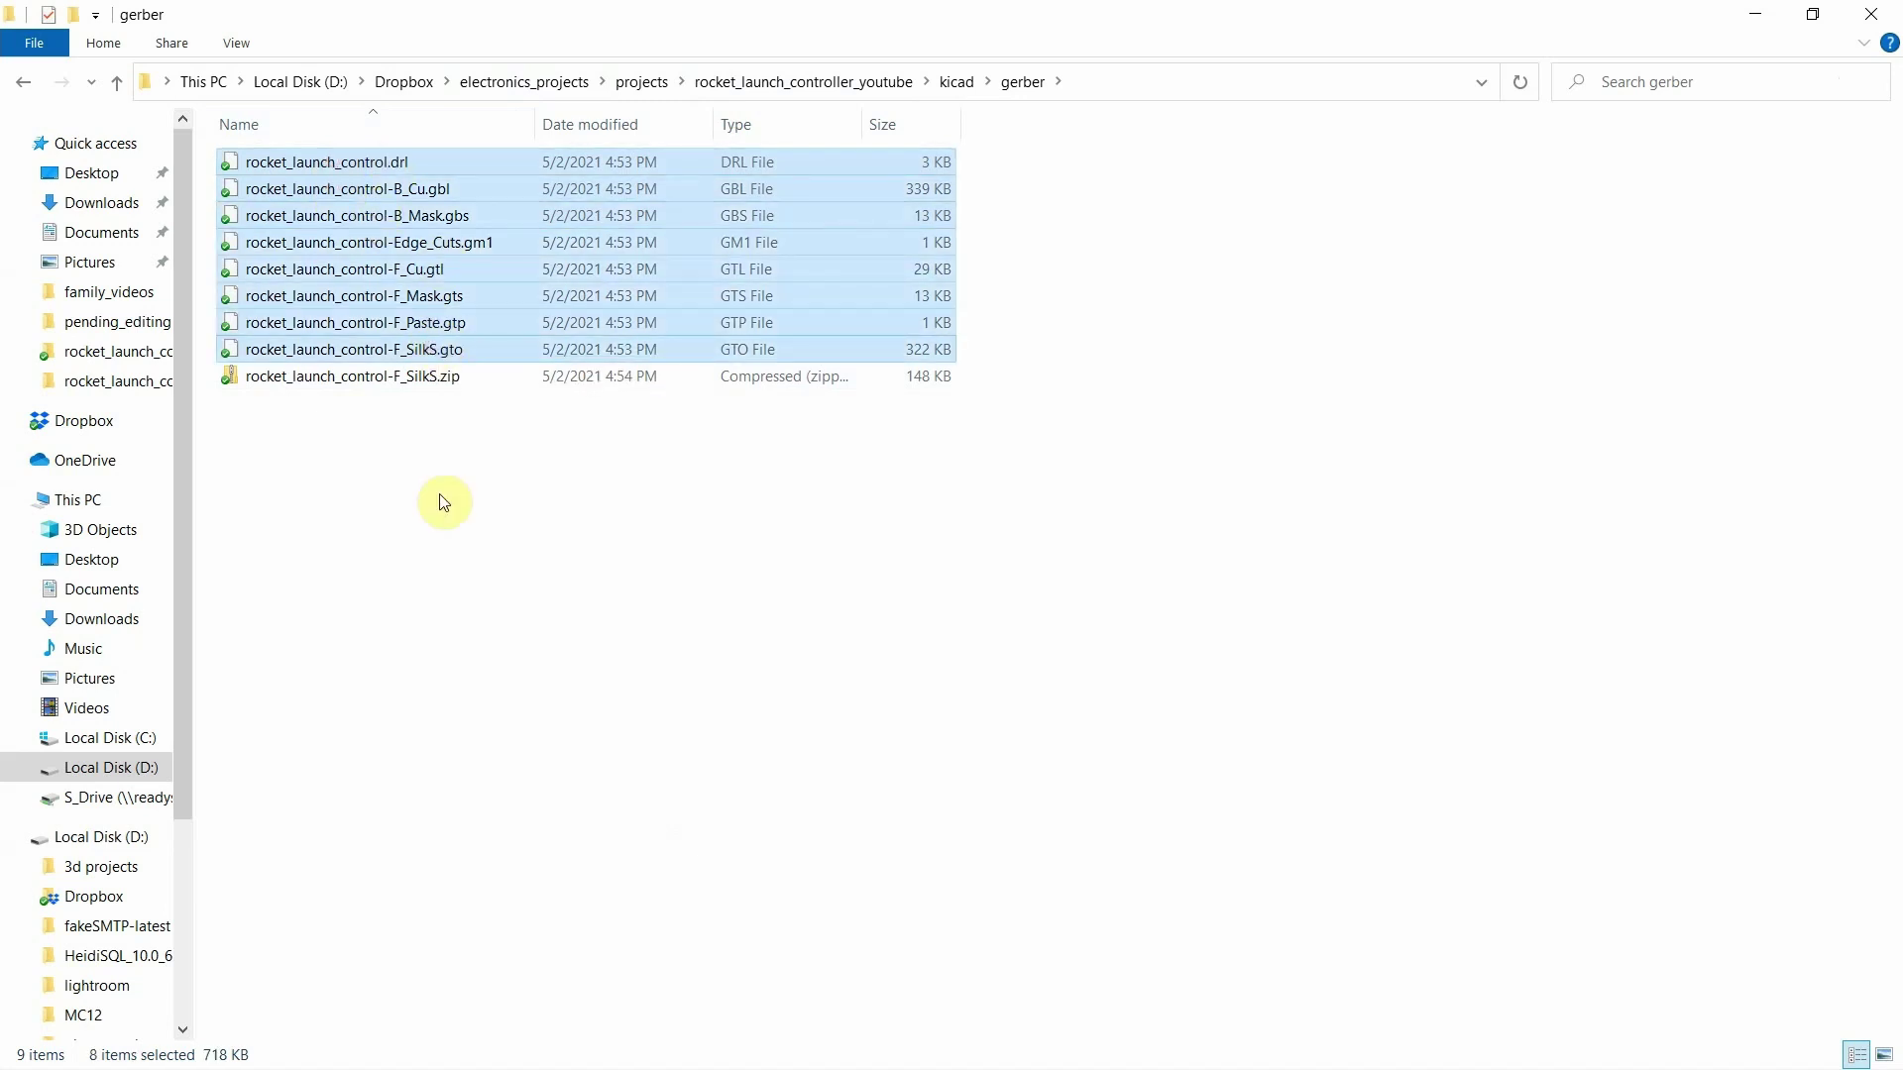
# Step: Return to the JLCPCB quote page and start adding a Gerber file
pyautogui.click(1755, 14)
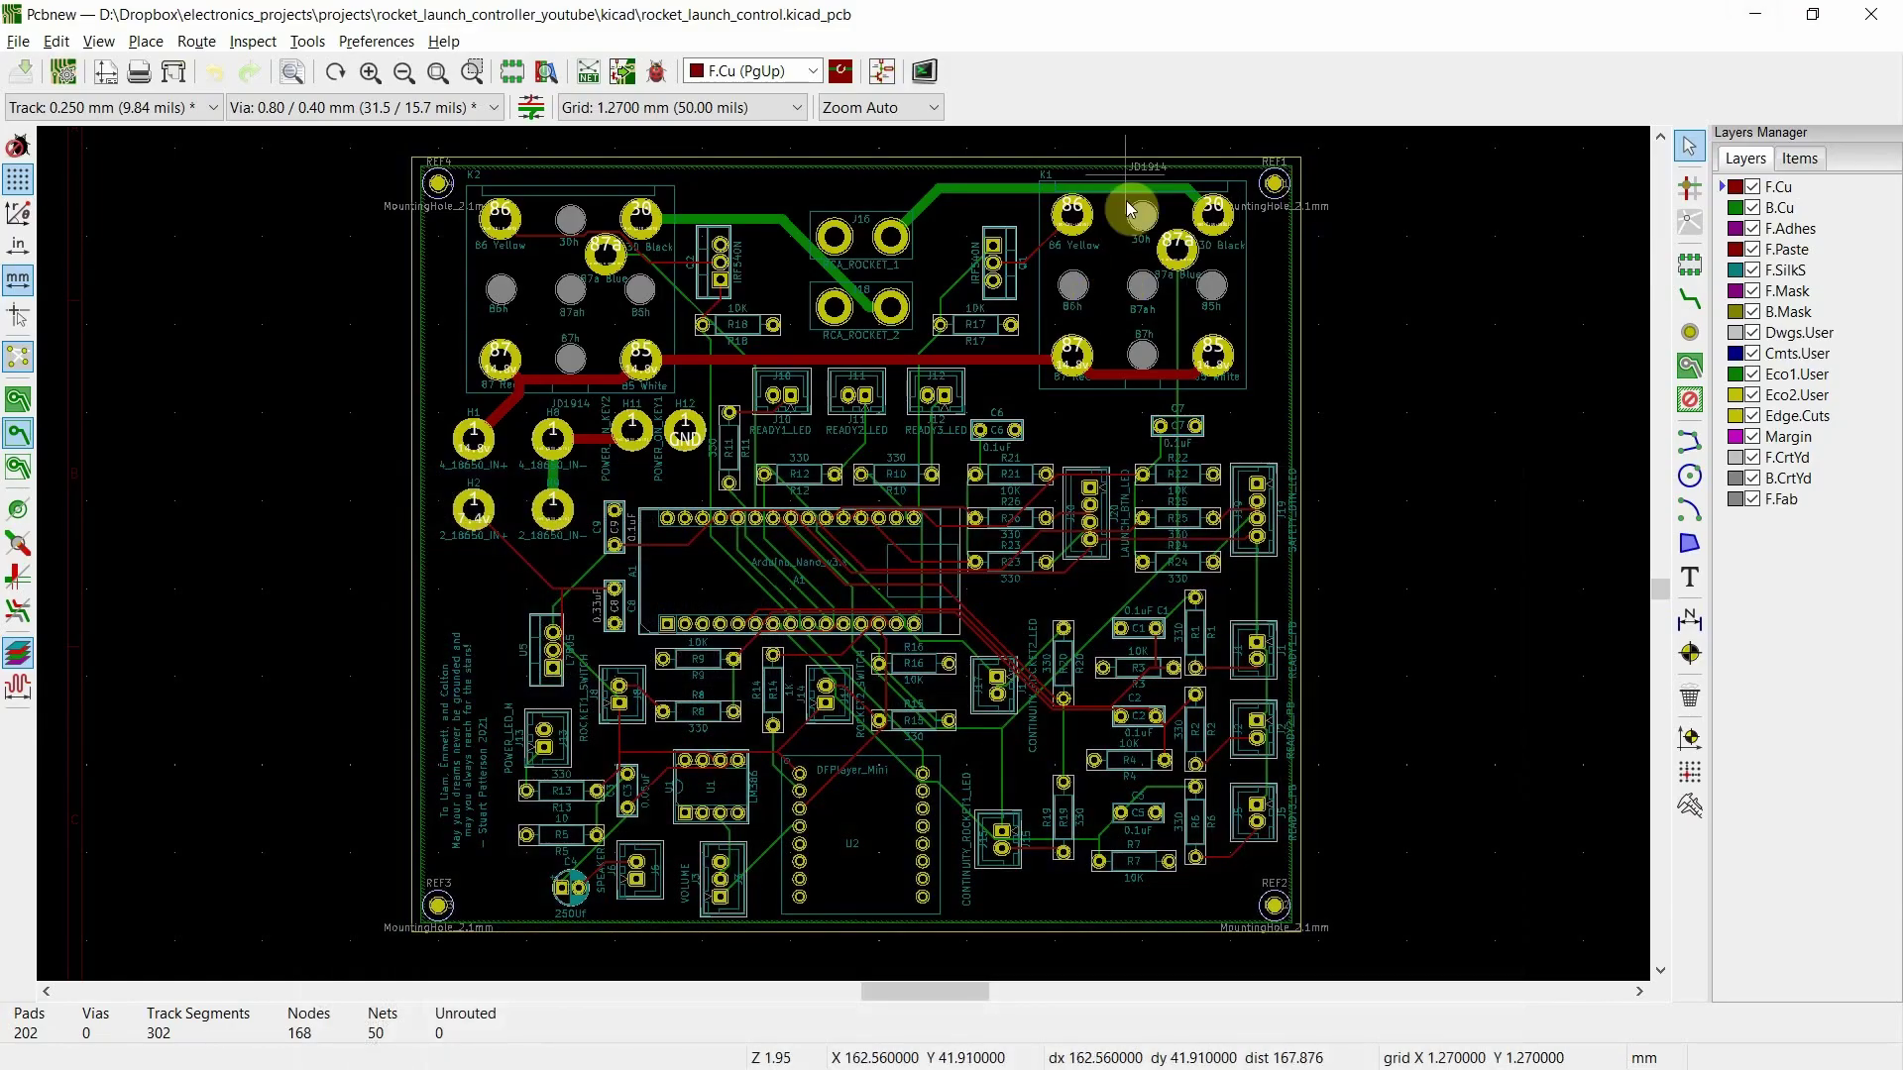
pyautogui.hotkey('alt', 'Tab')
pyautogui.hotkey('alt', 'Tab')
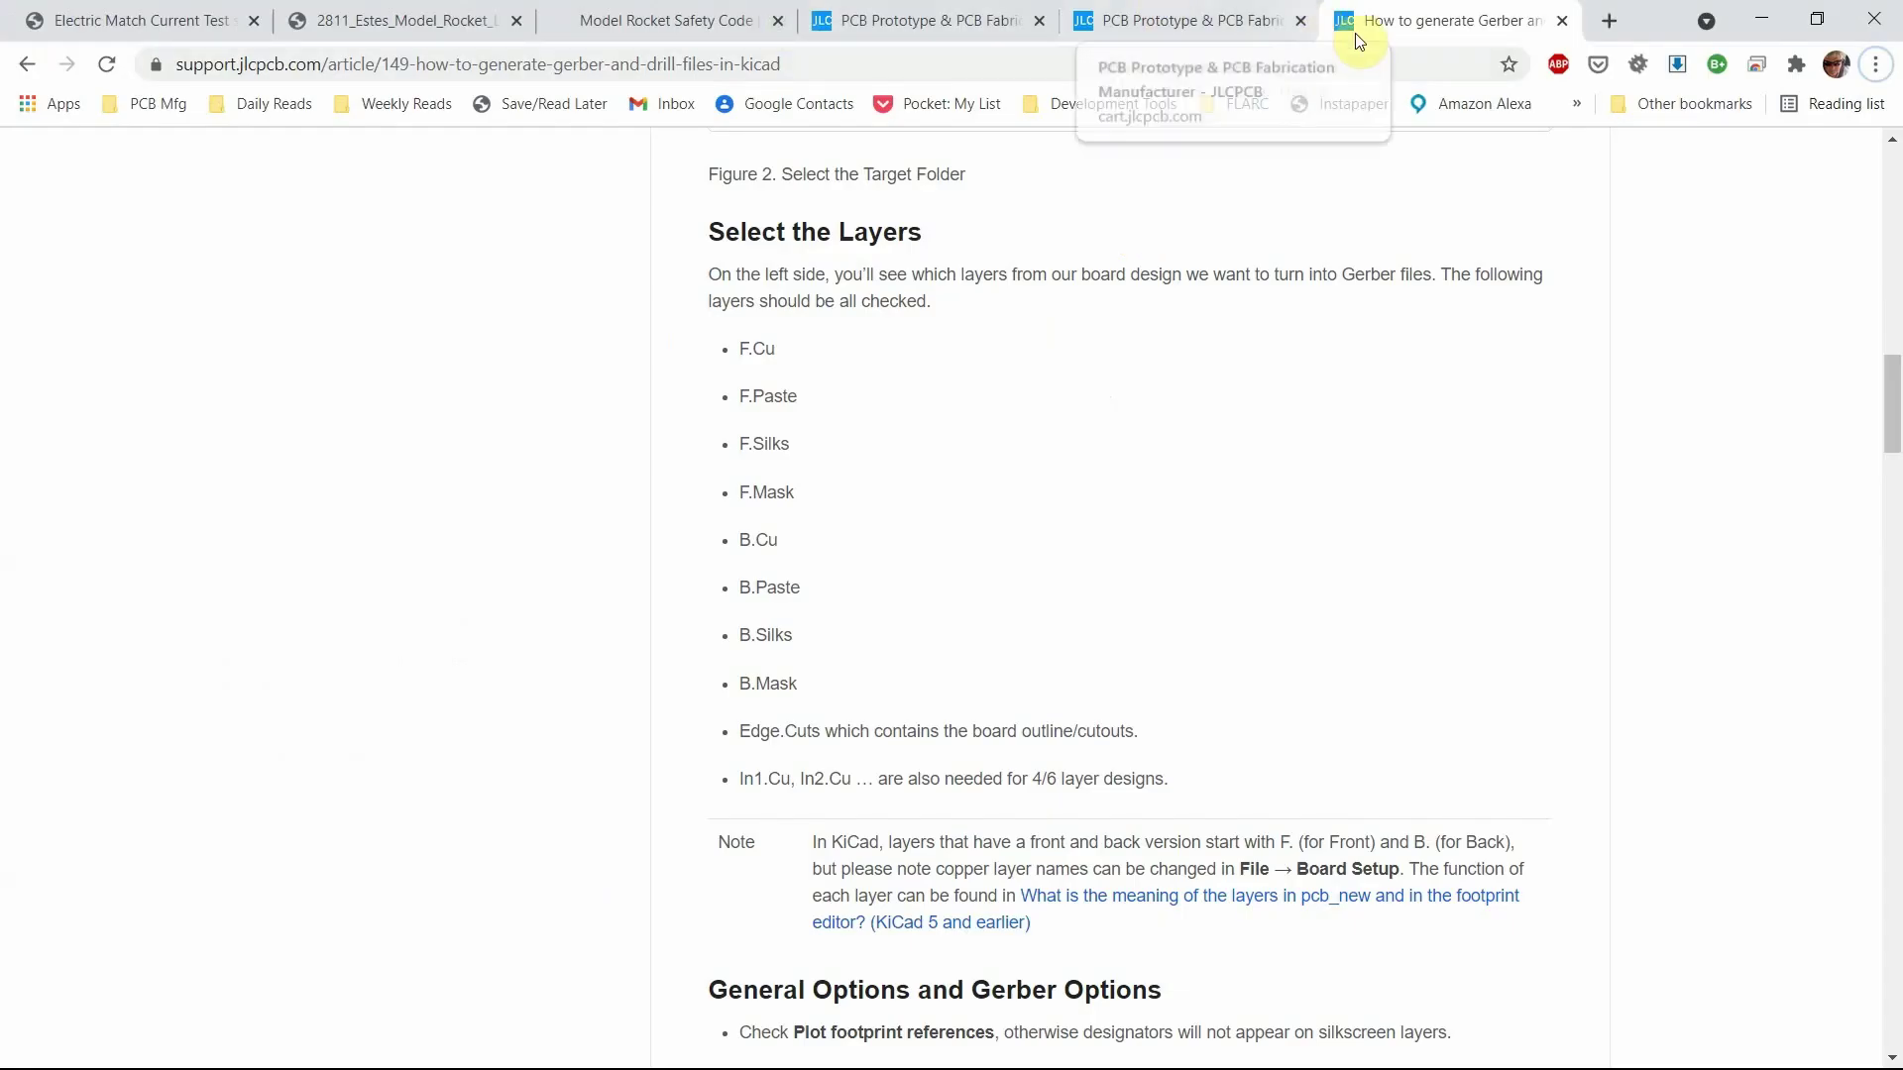
pyautogui.click(1245, 28)
pyautogui.click(651, 522)
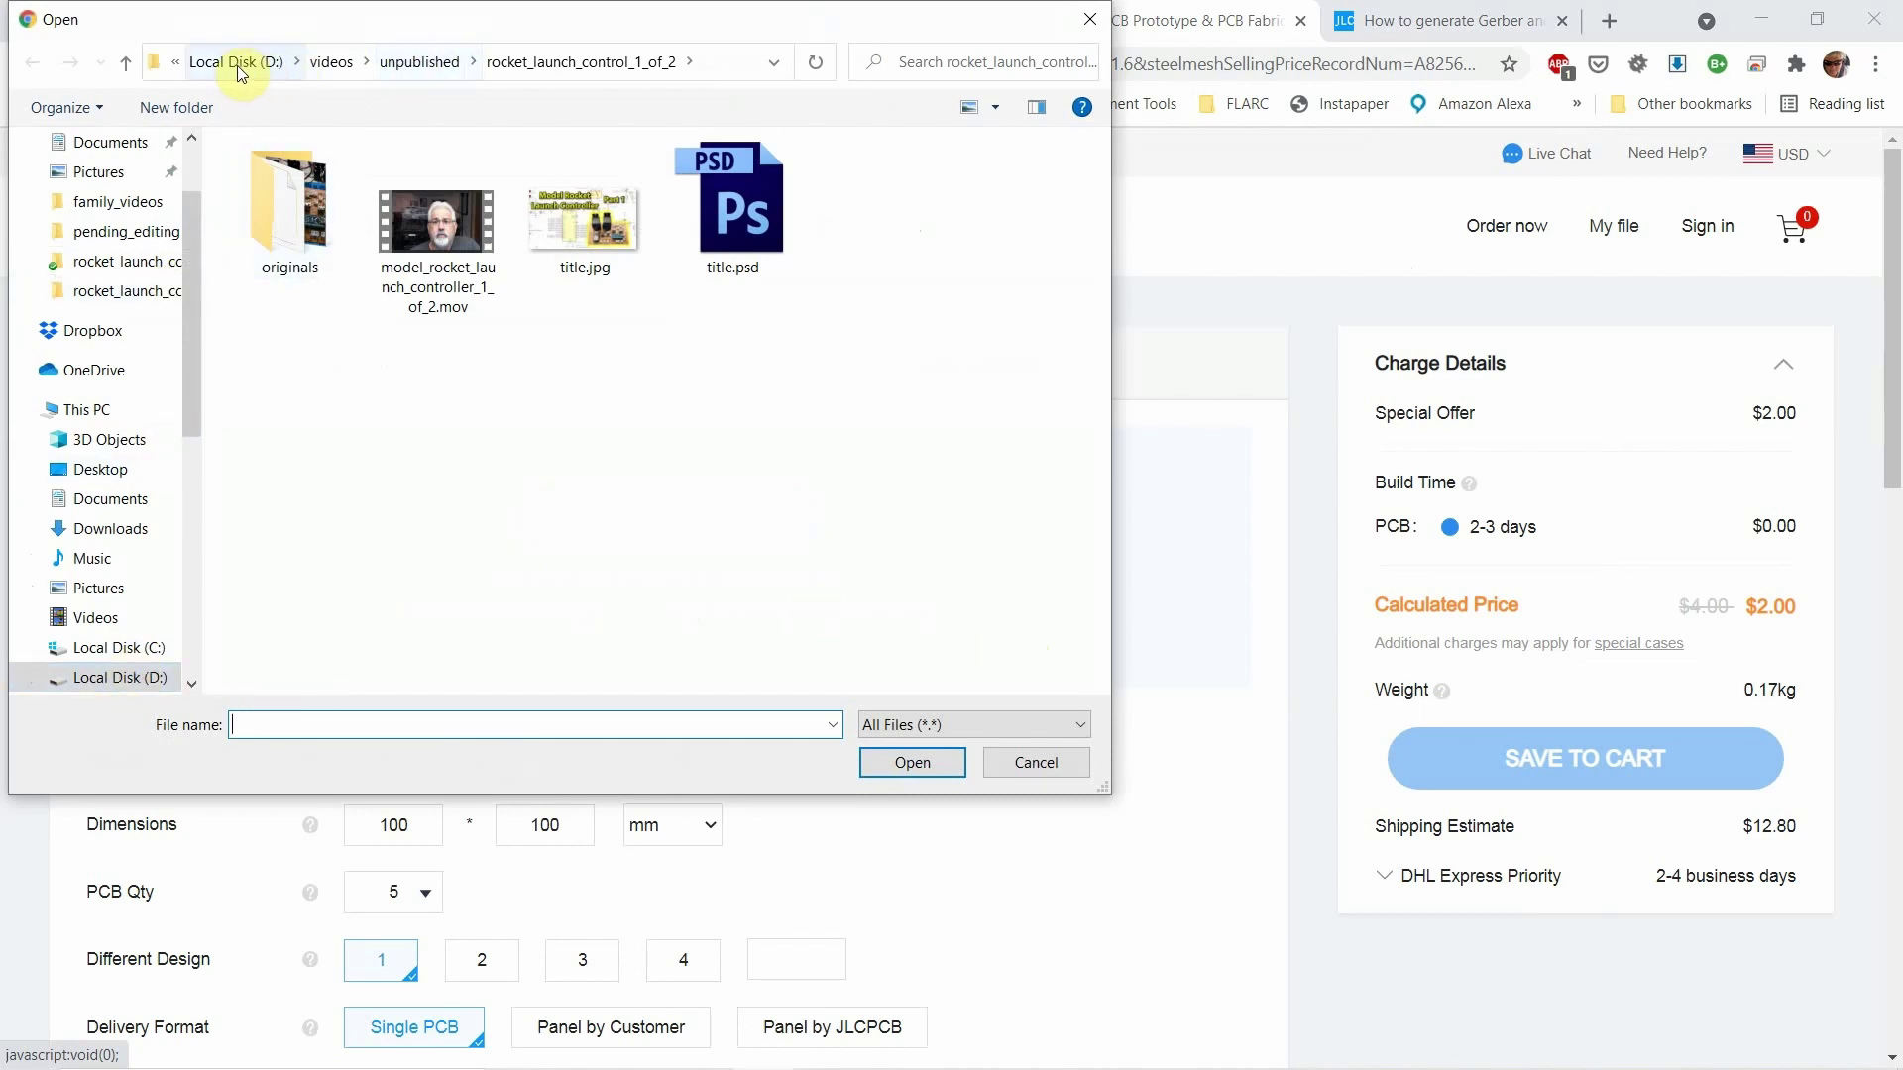
# Step: Upload the zip from Dropbox > electronics_projects > projects > rocket_launch_controller_youtube > kicad > gerber
pyautogui.click(93, 331)
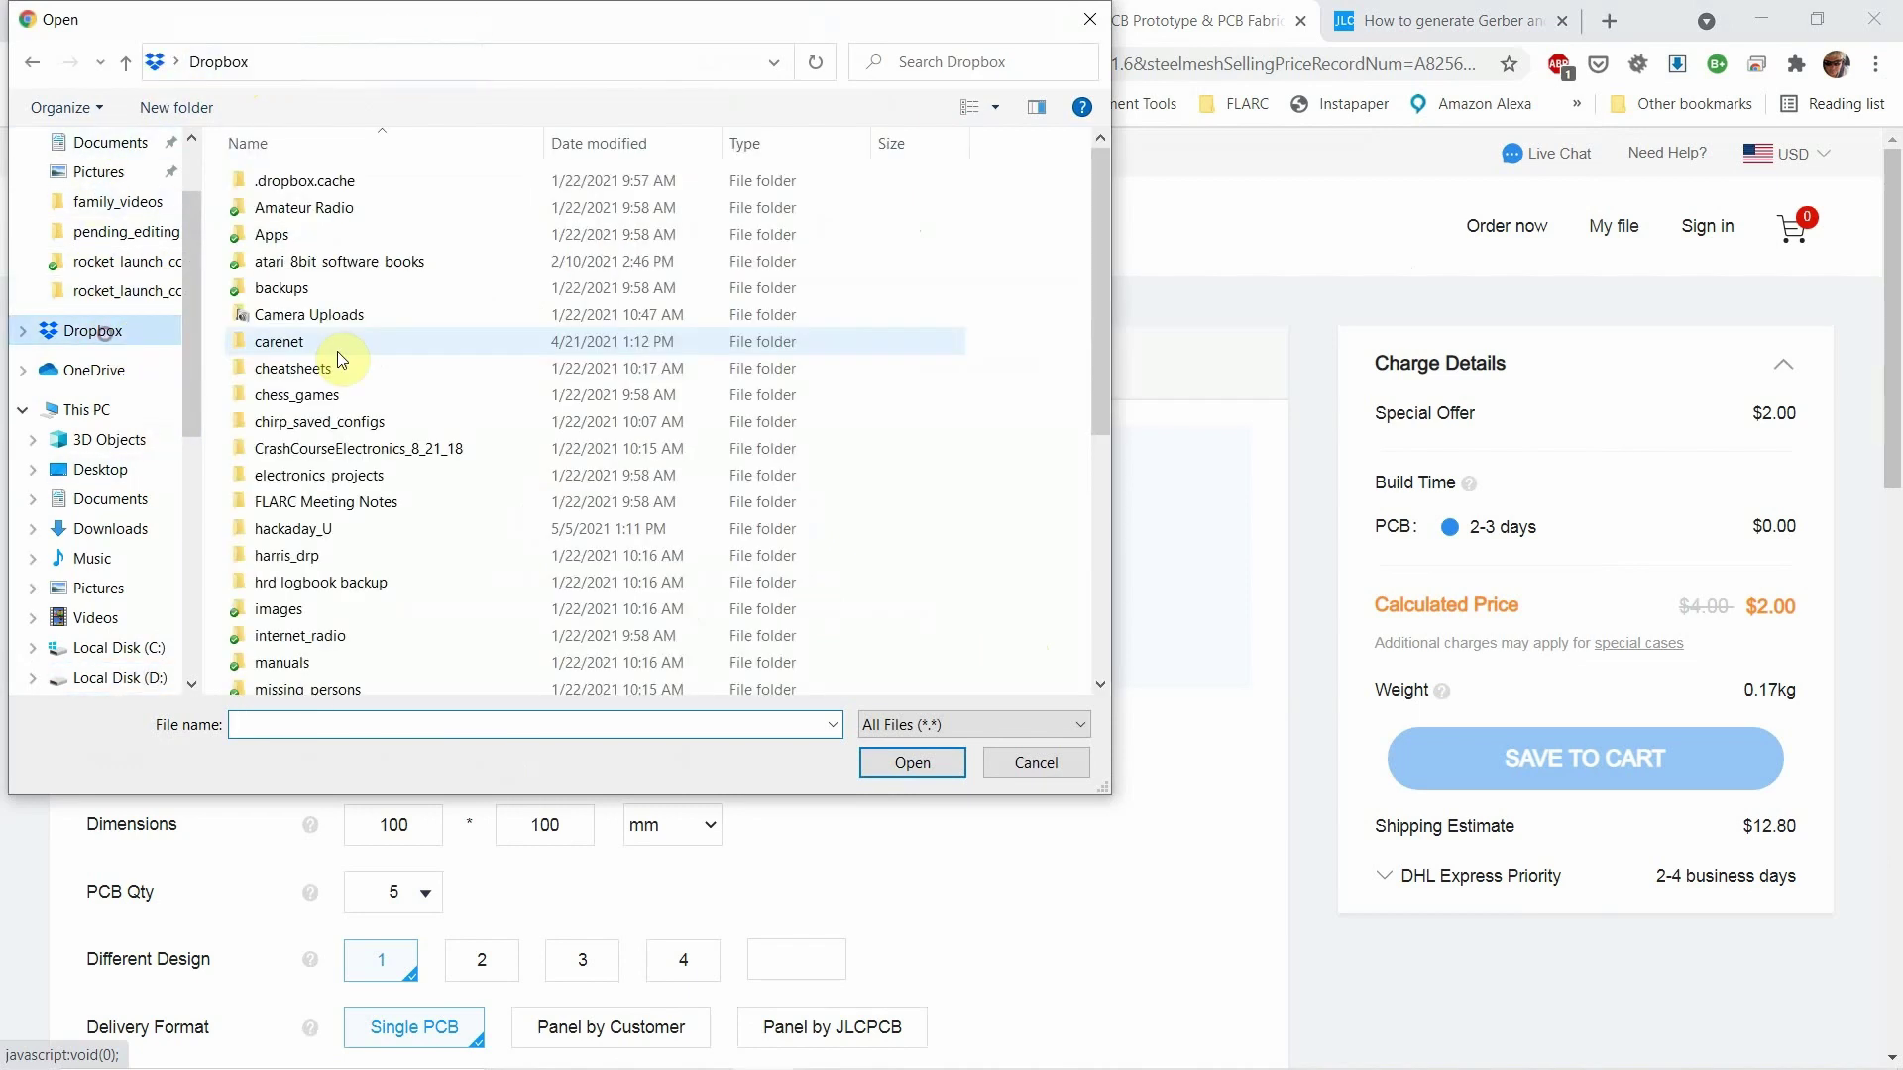
pyautogui.doubleClick(333, 480)
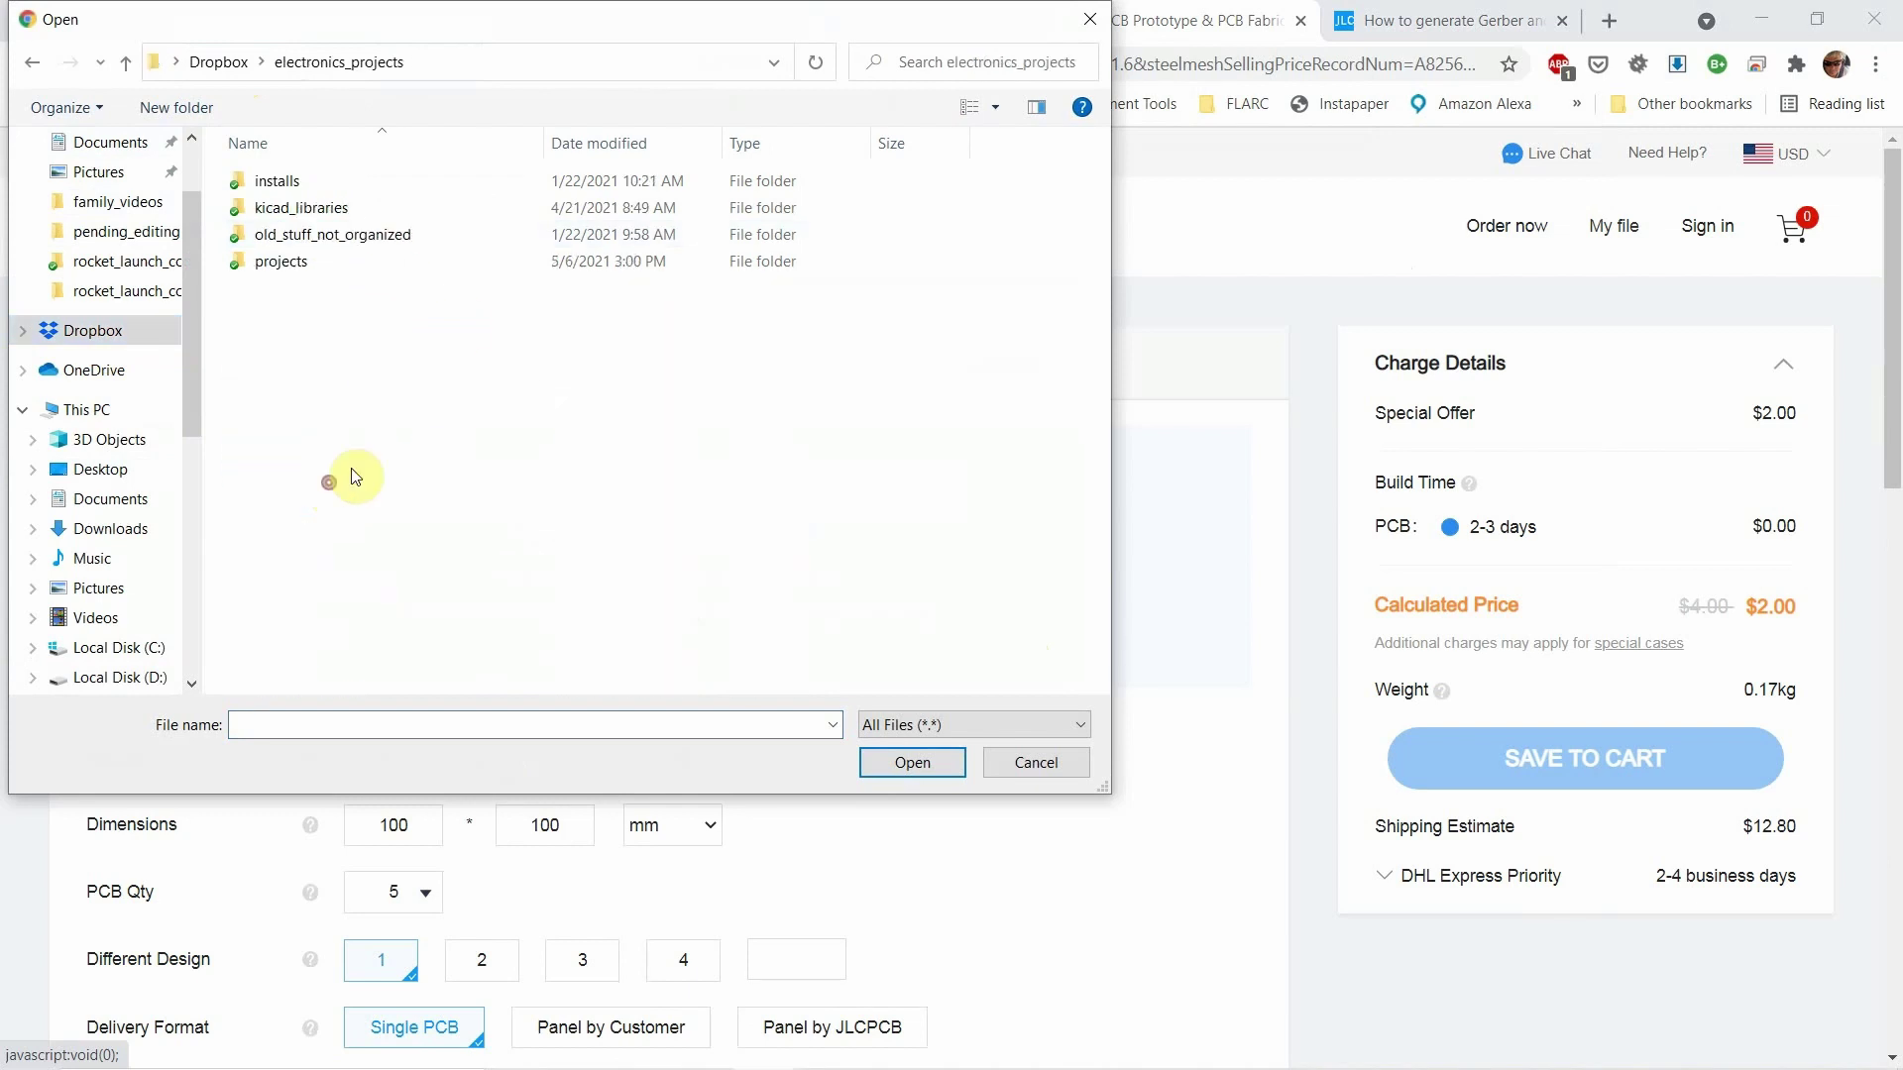
pyautogui.doubleClick(283, 263)
pyautogui.click(407, 289)
pyautogui.doubleClick(406, 289)
pyautogui.doubleClick(282, 181)
pyautogui.doubleClick(267, 181)
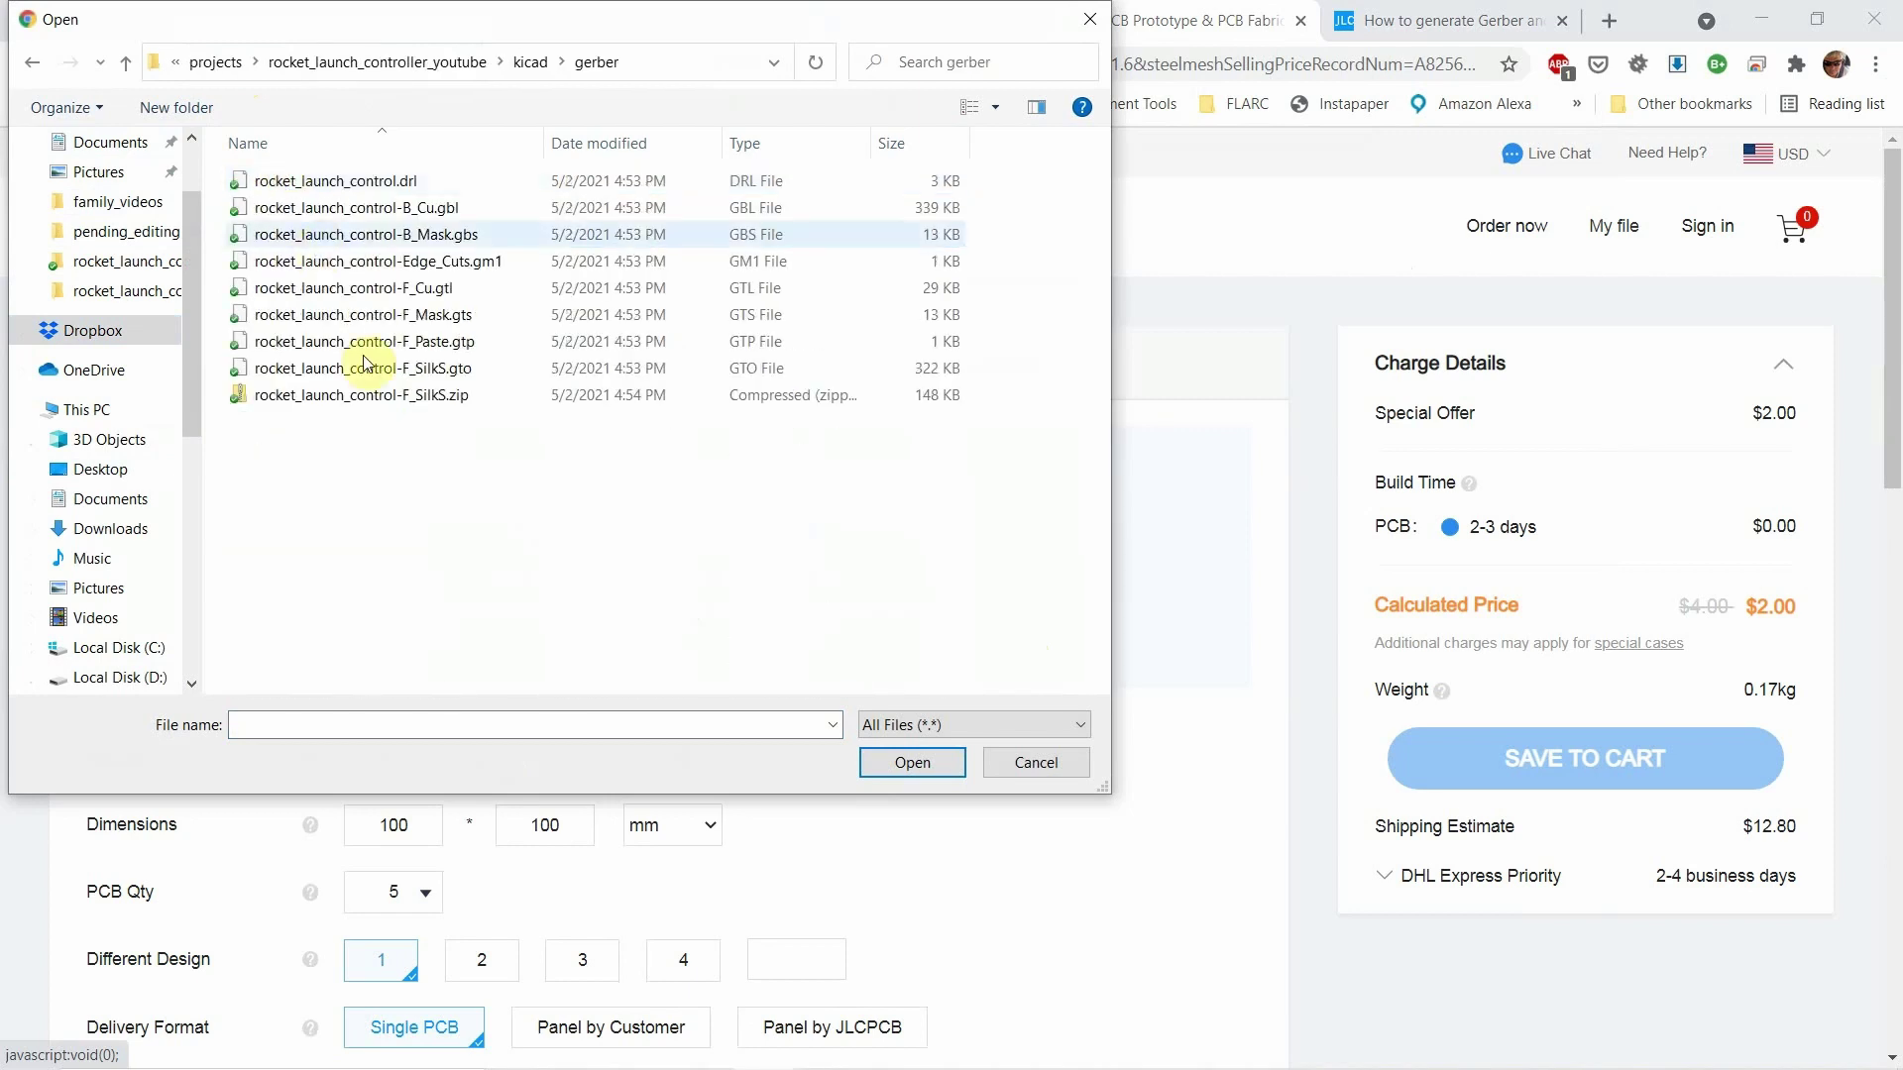
pyautogui.doubleClick(381, 394)
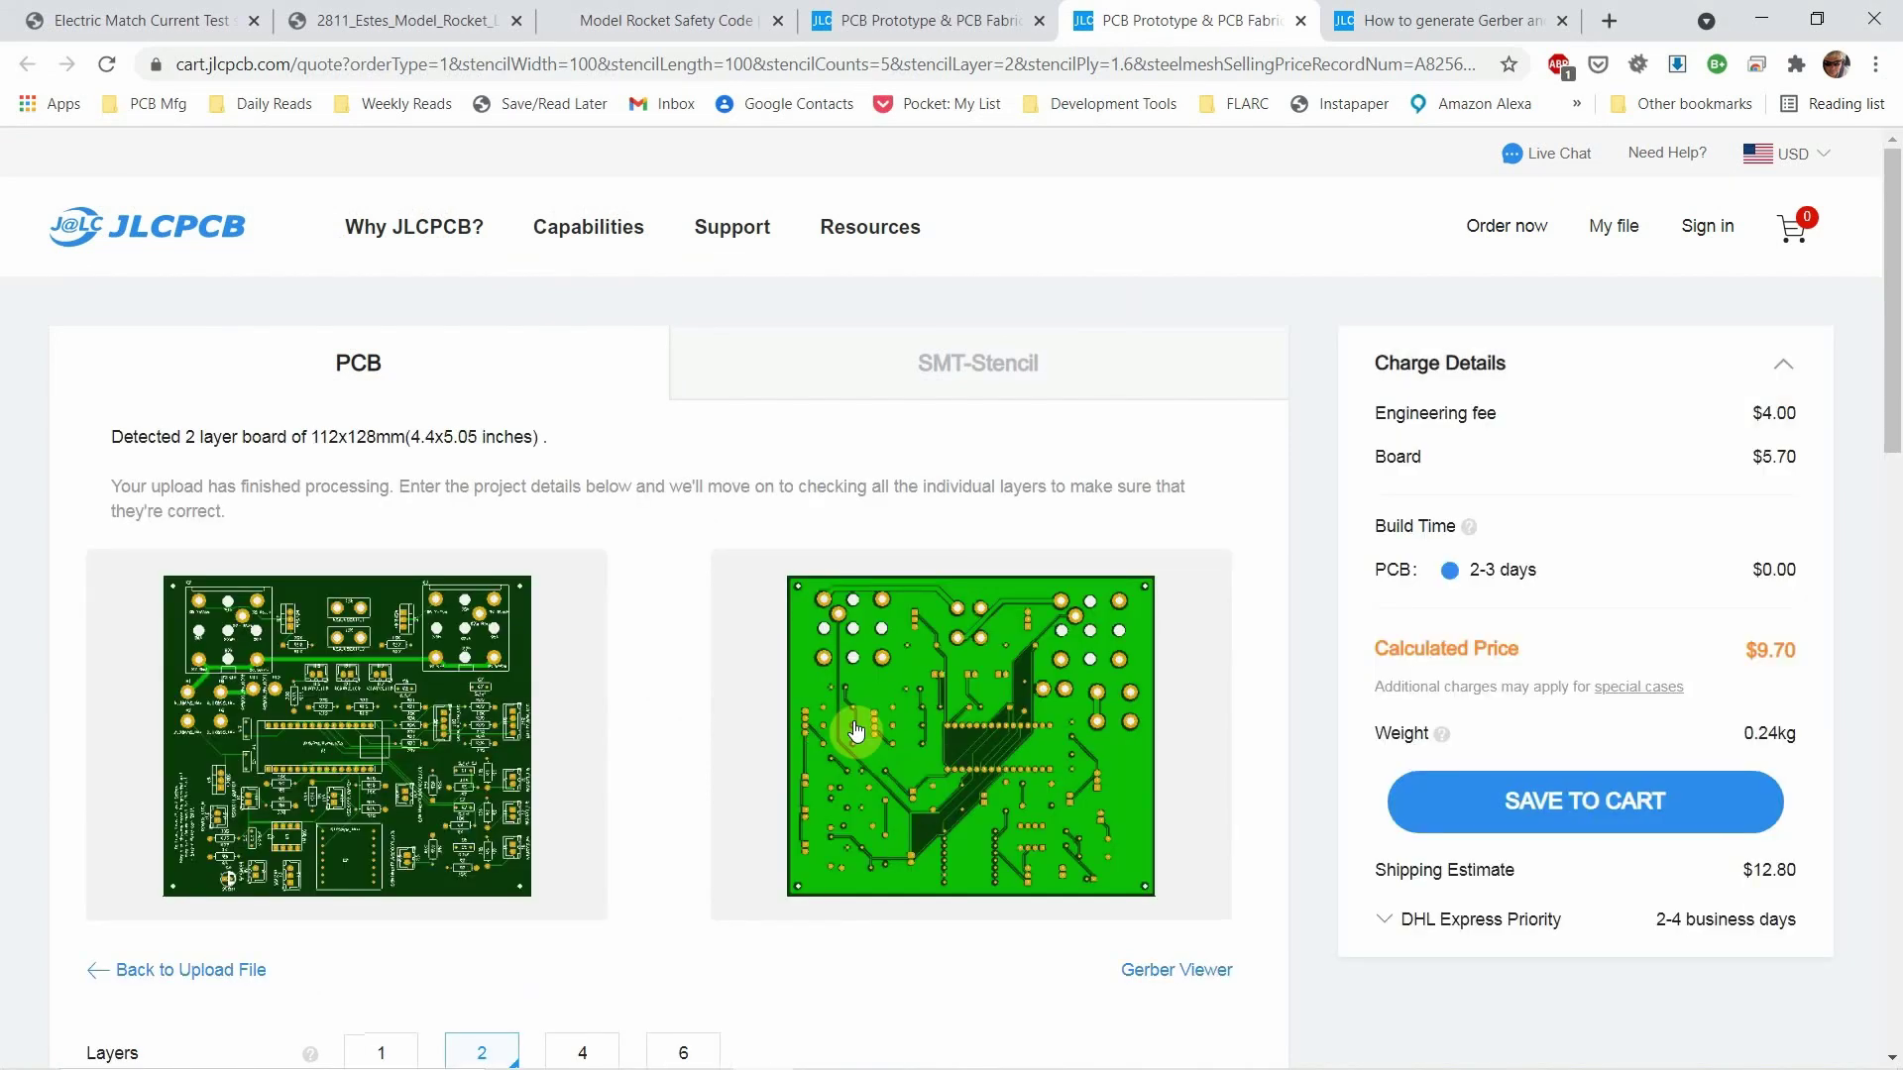
# Step: Set PCB Color to Red and check the red board previews, still $9.70
pyautogui.scroll(-1, 723, 650)
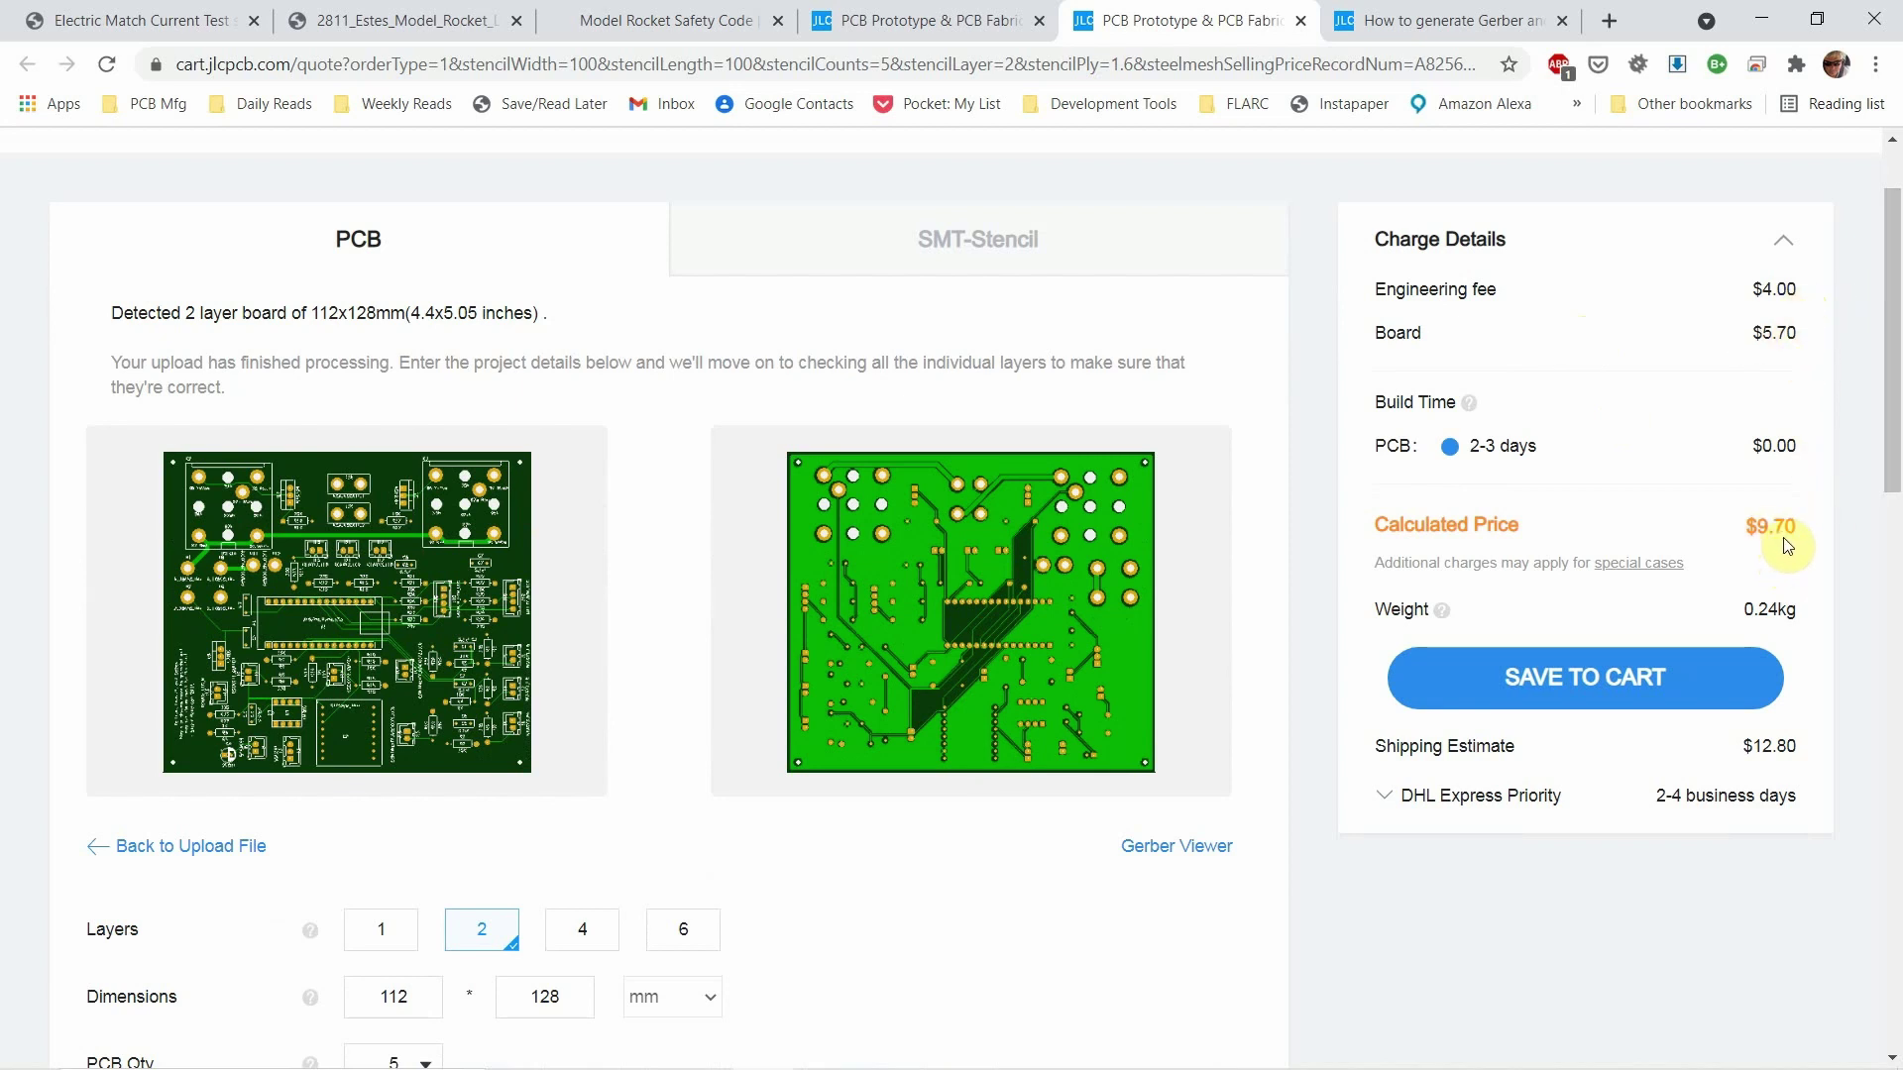
pyautogui.scroll(-2, 1068, 928)
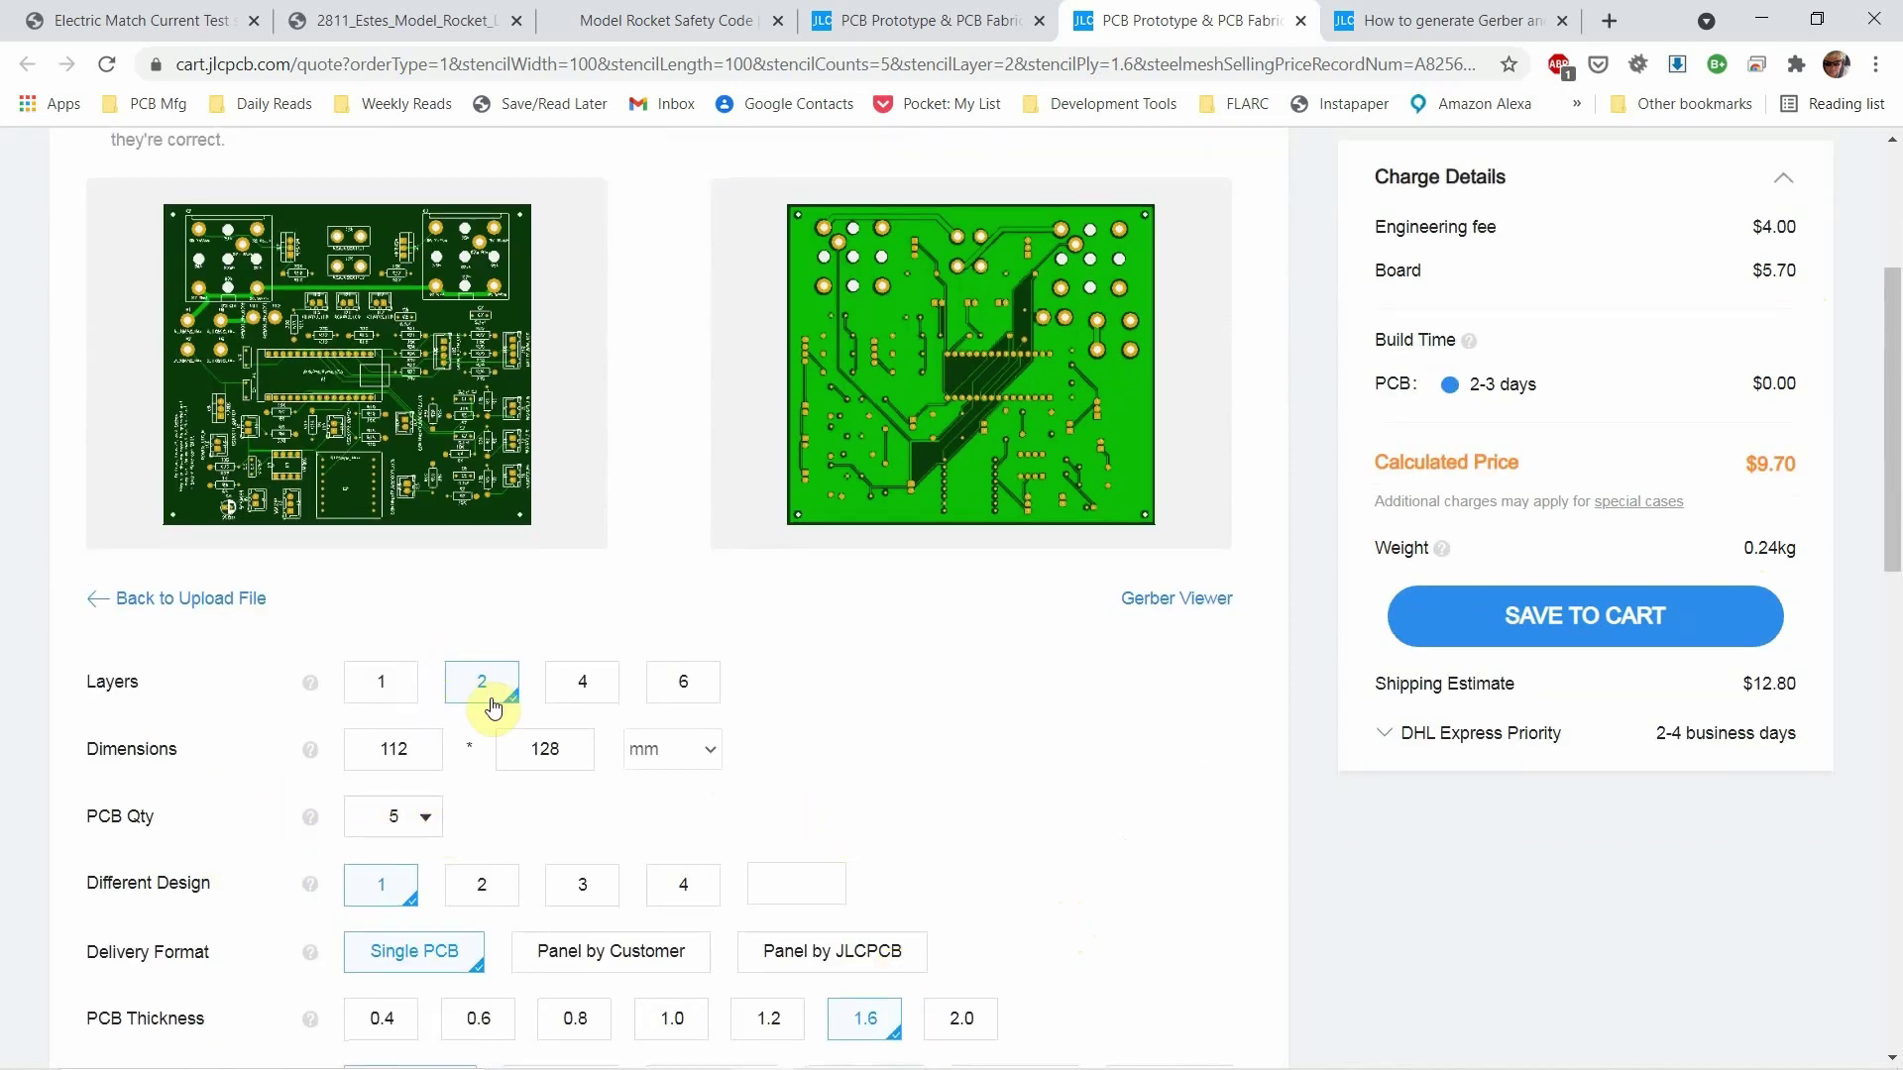
pyautogui.scroll(-2, 1091, 783)
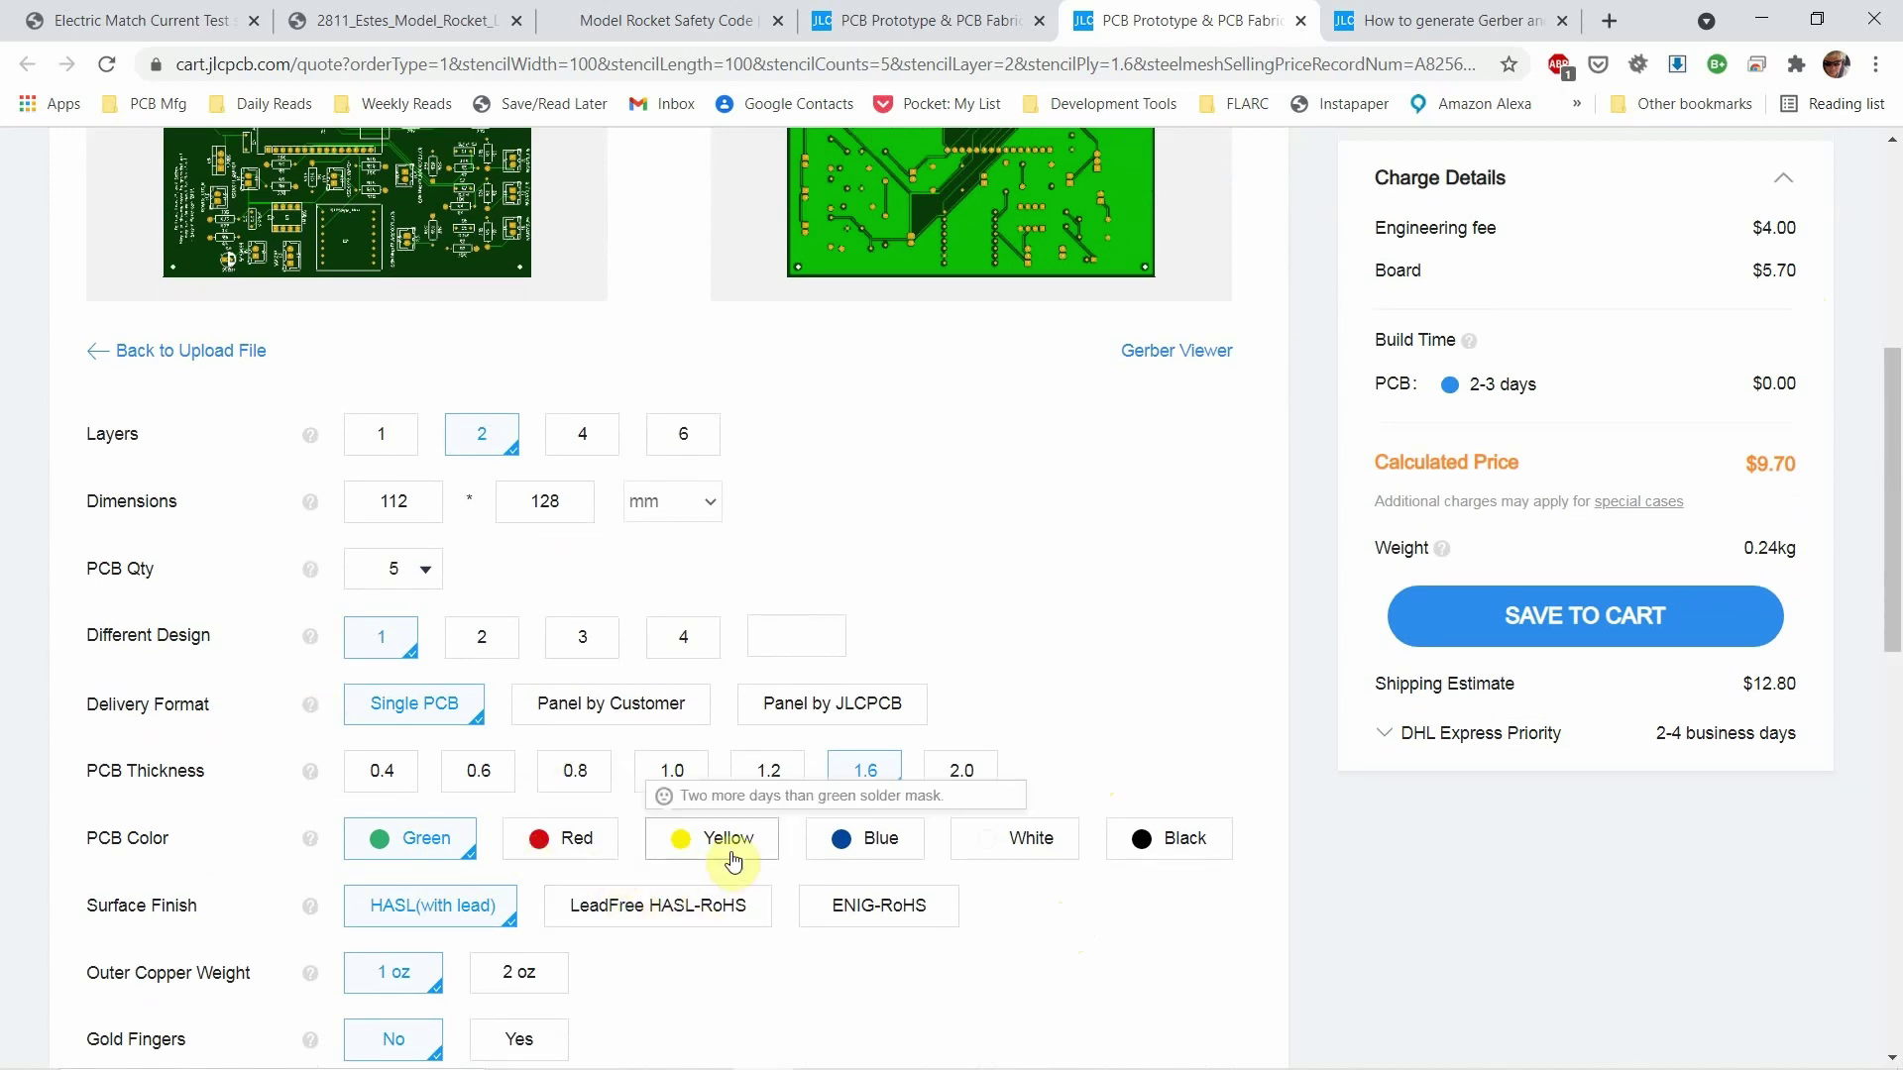
pyautogui.click(581, 855)
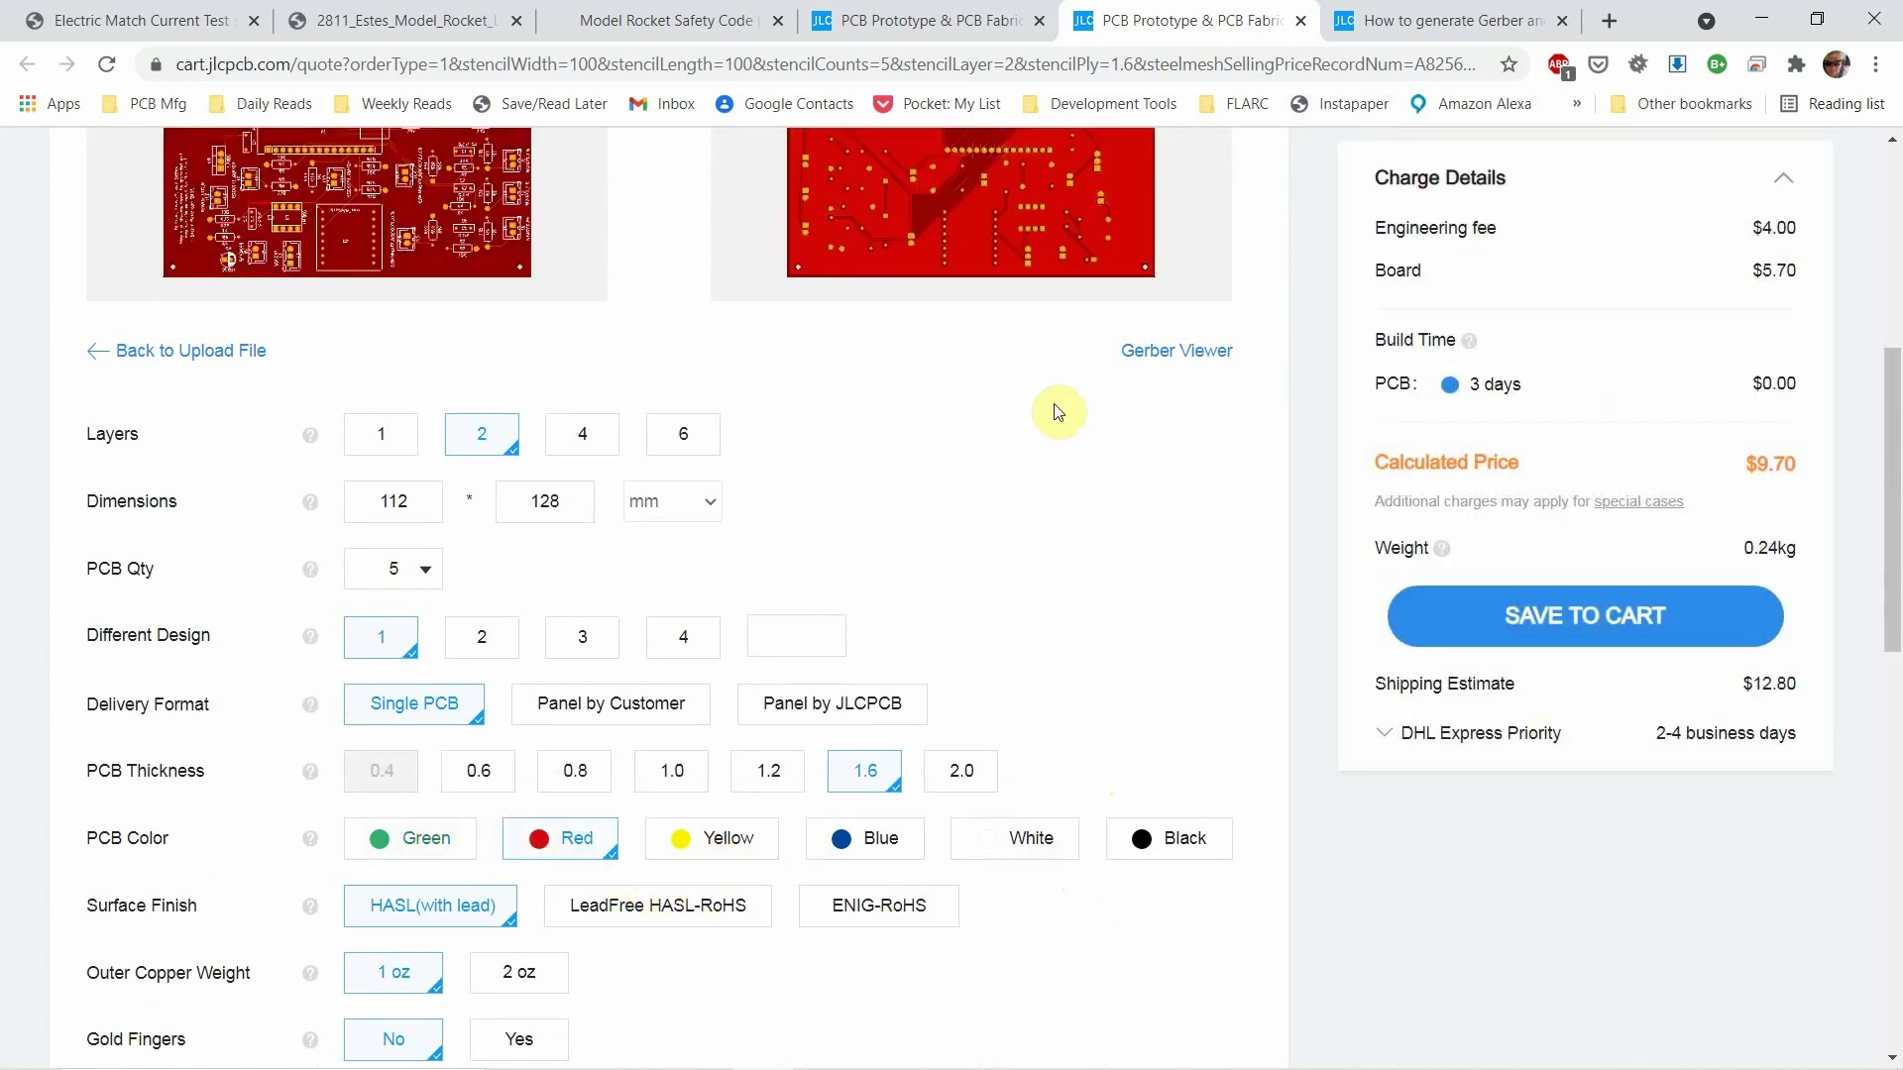
pyautogui.scroll(3, 1011, 471)
pyautogui.scroll(-5, 1006, 506)
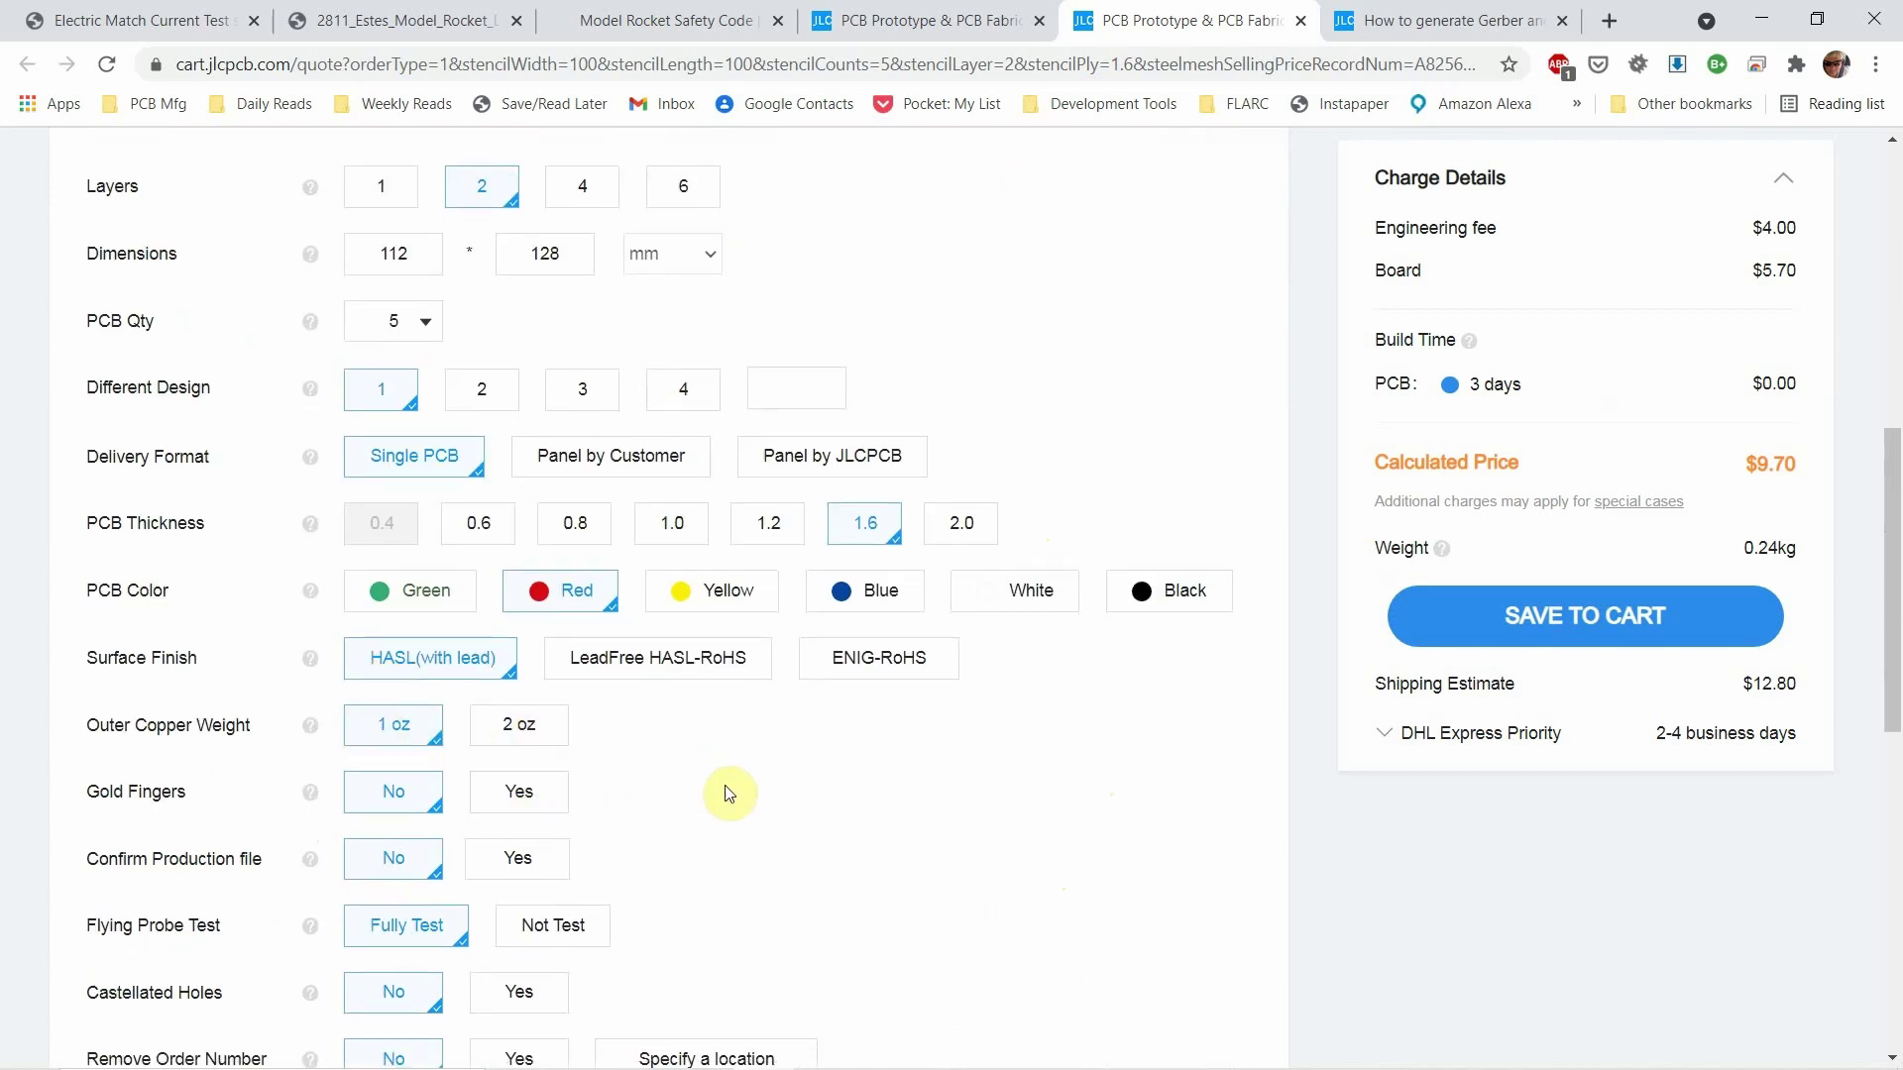
pyautogui.scroll(-2, 731, 781)
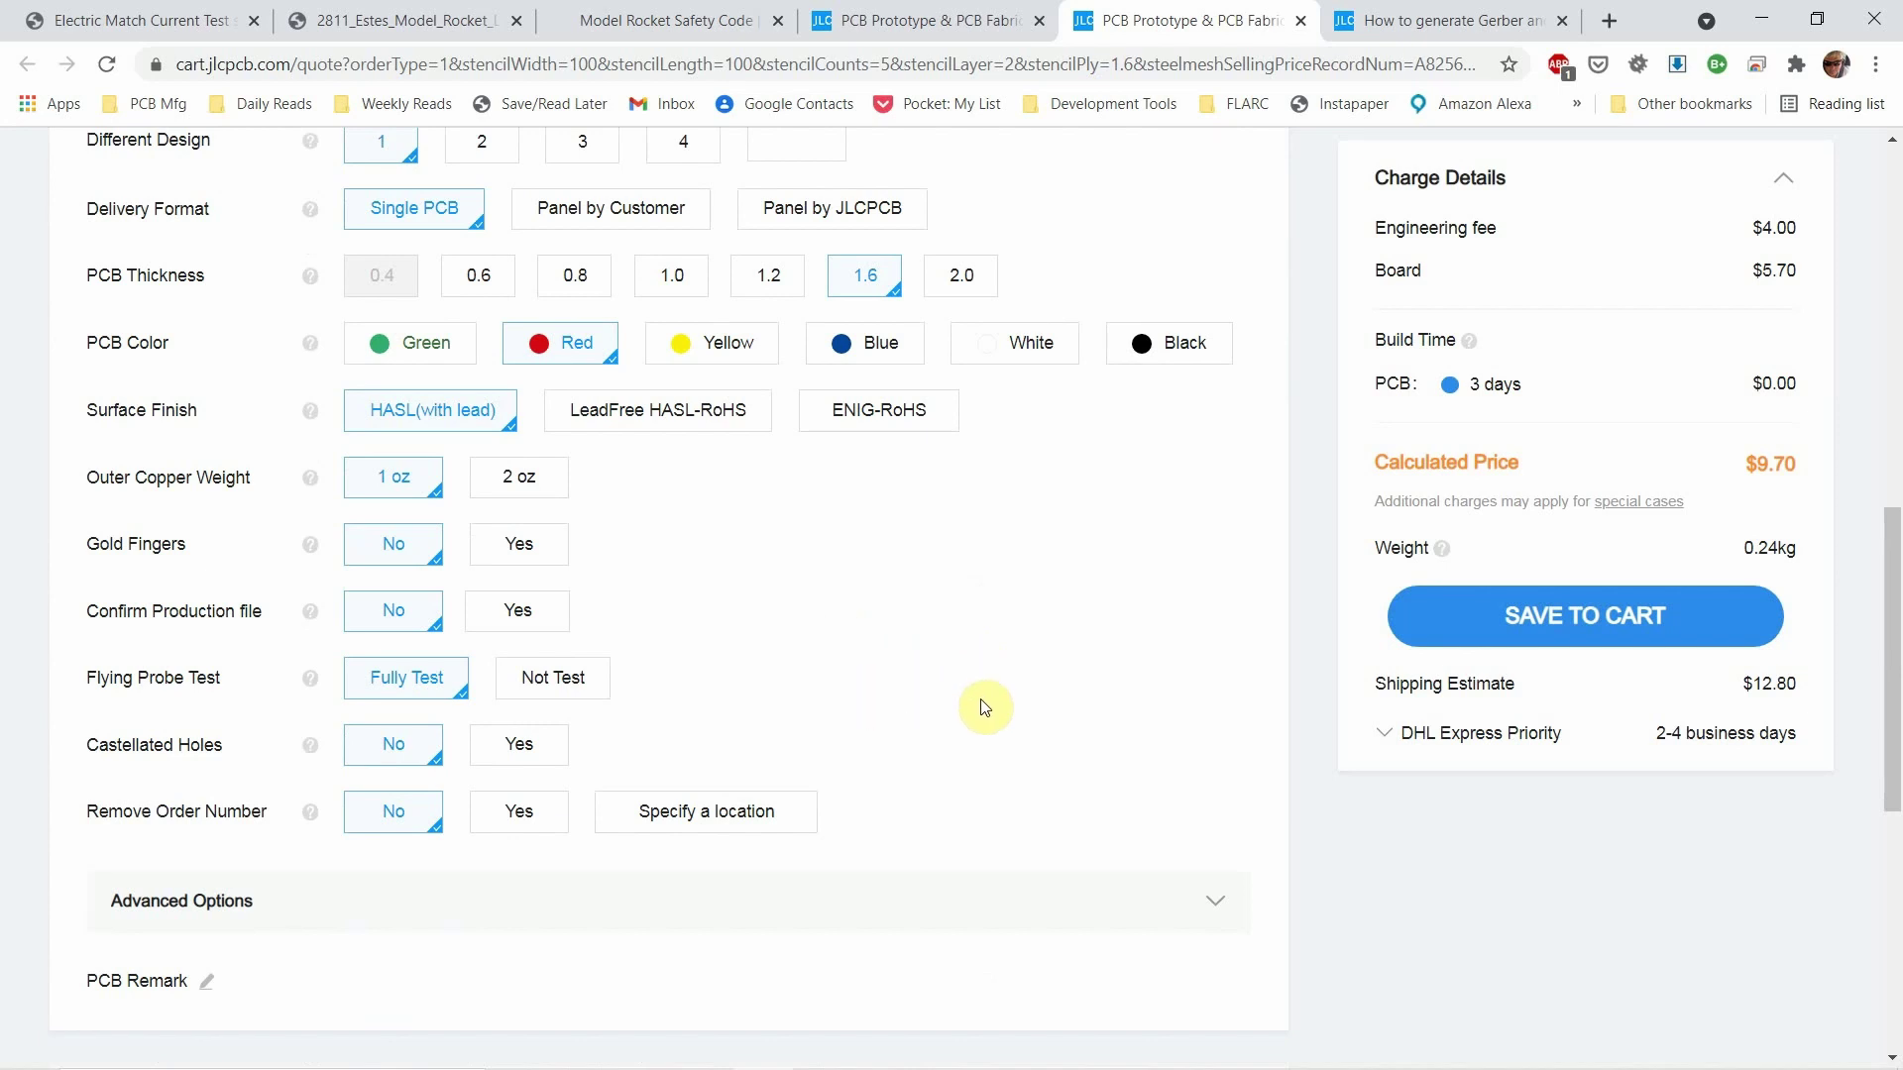
pyautogui.scroll(3, 1003, 706)
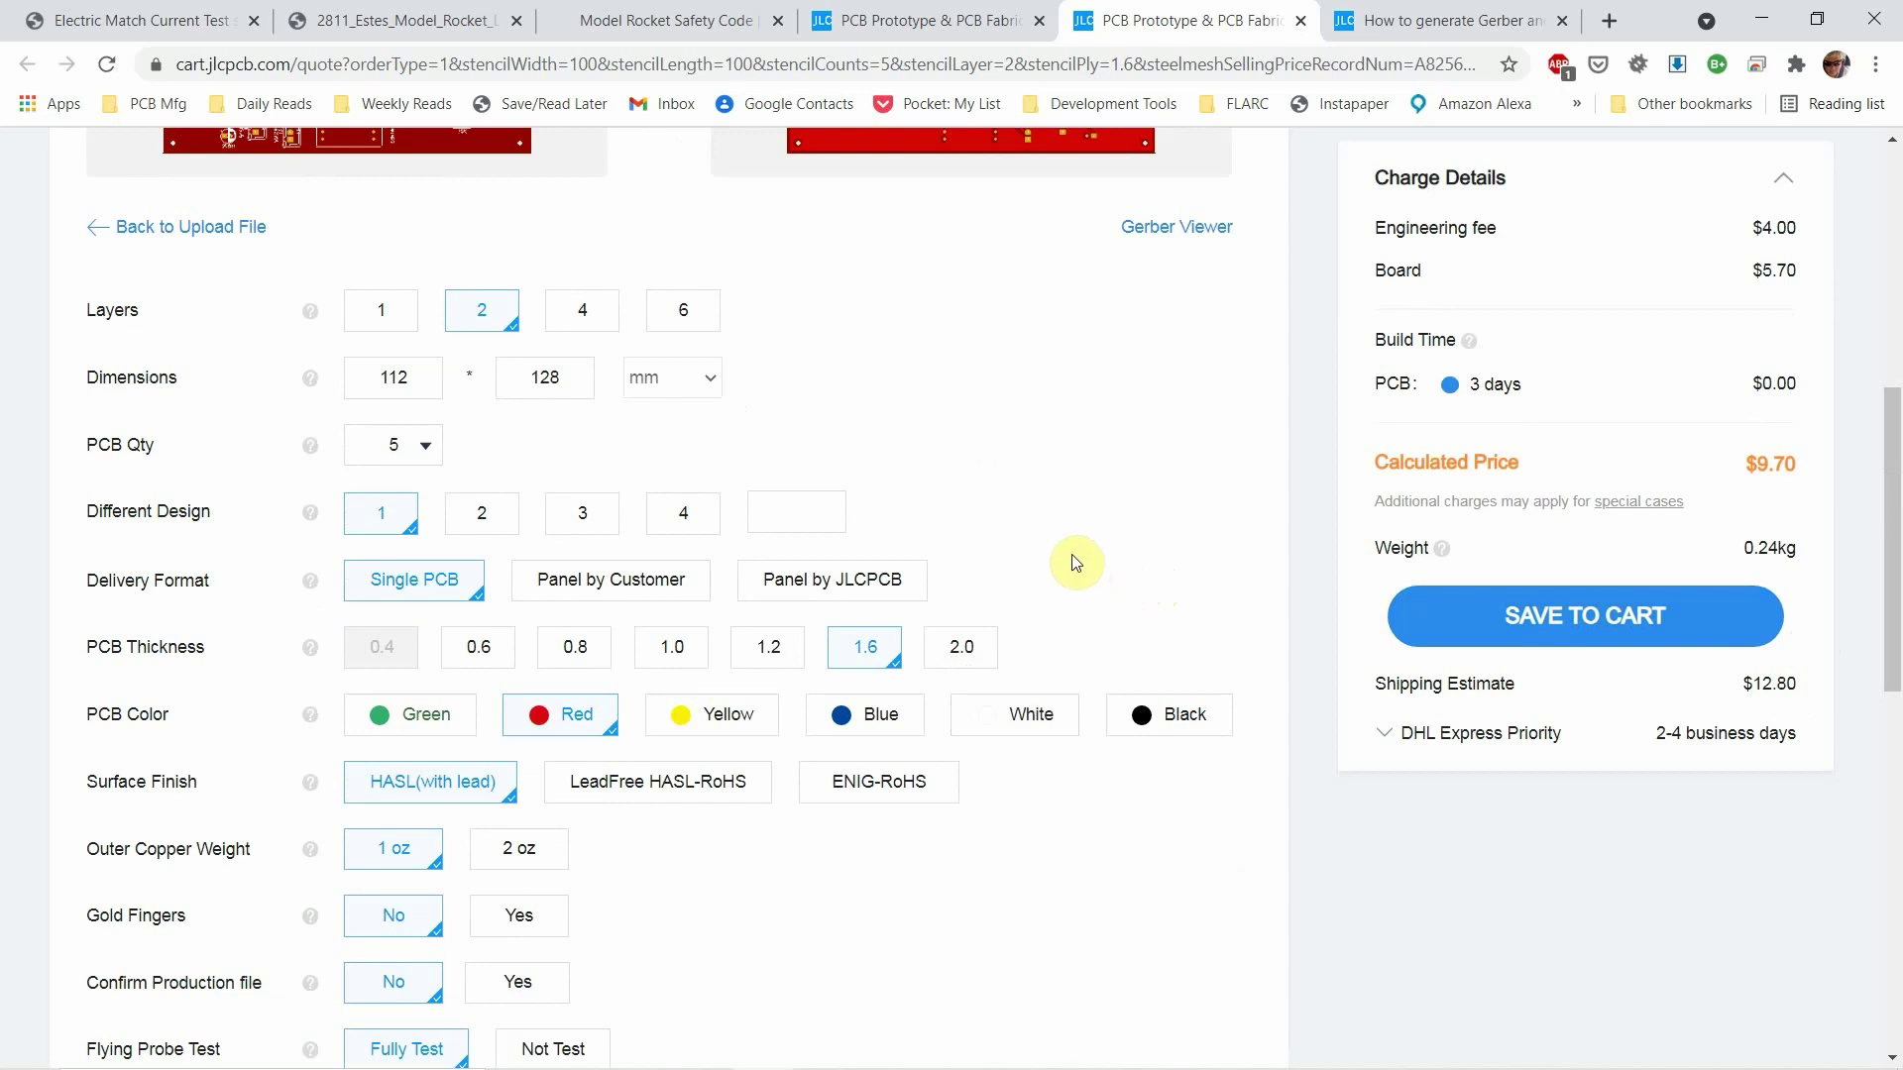
pyautogui.scroll(5, 967, 540)
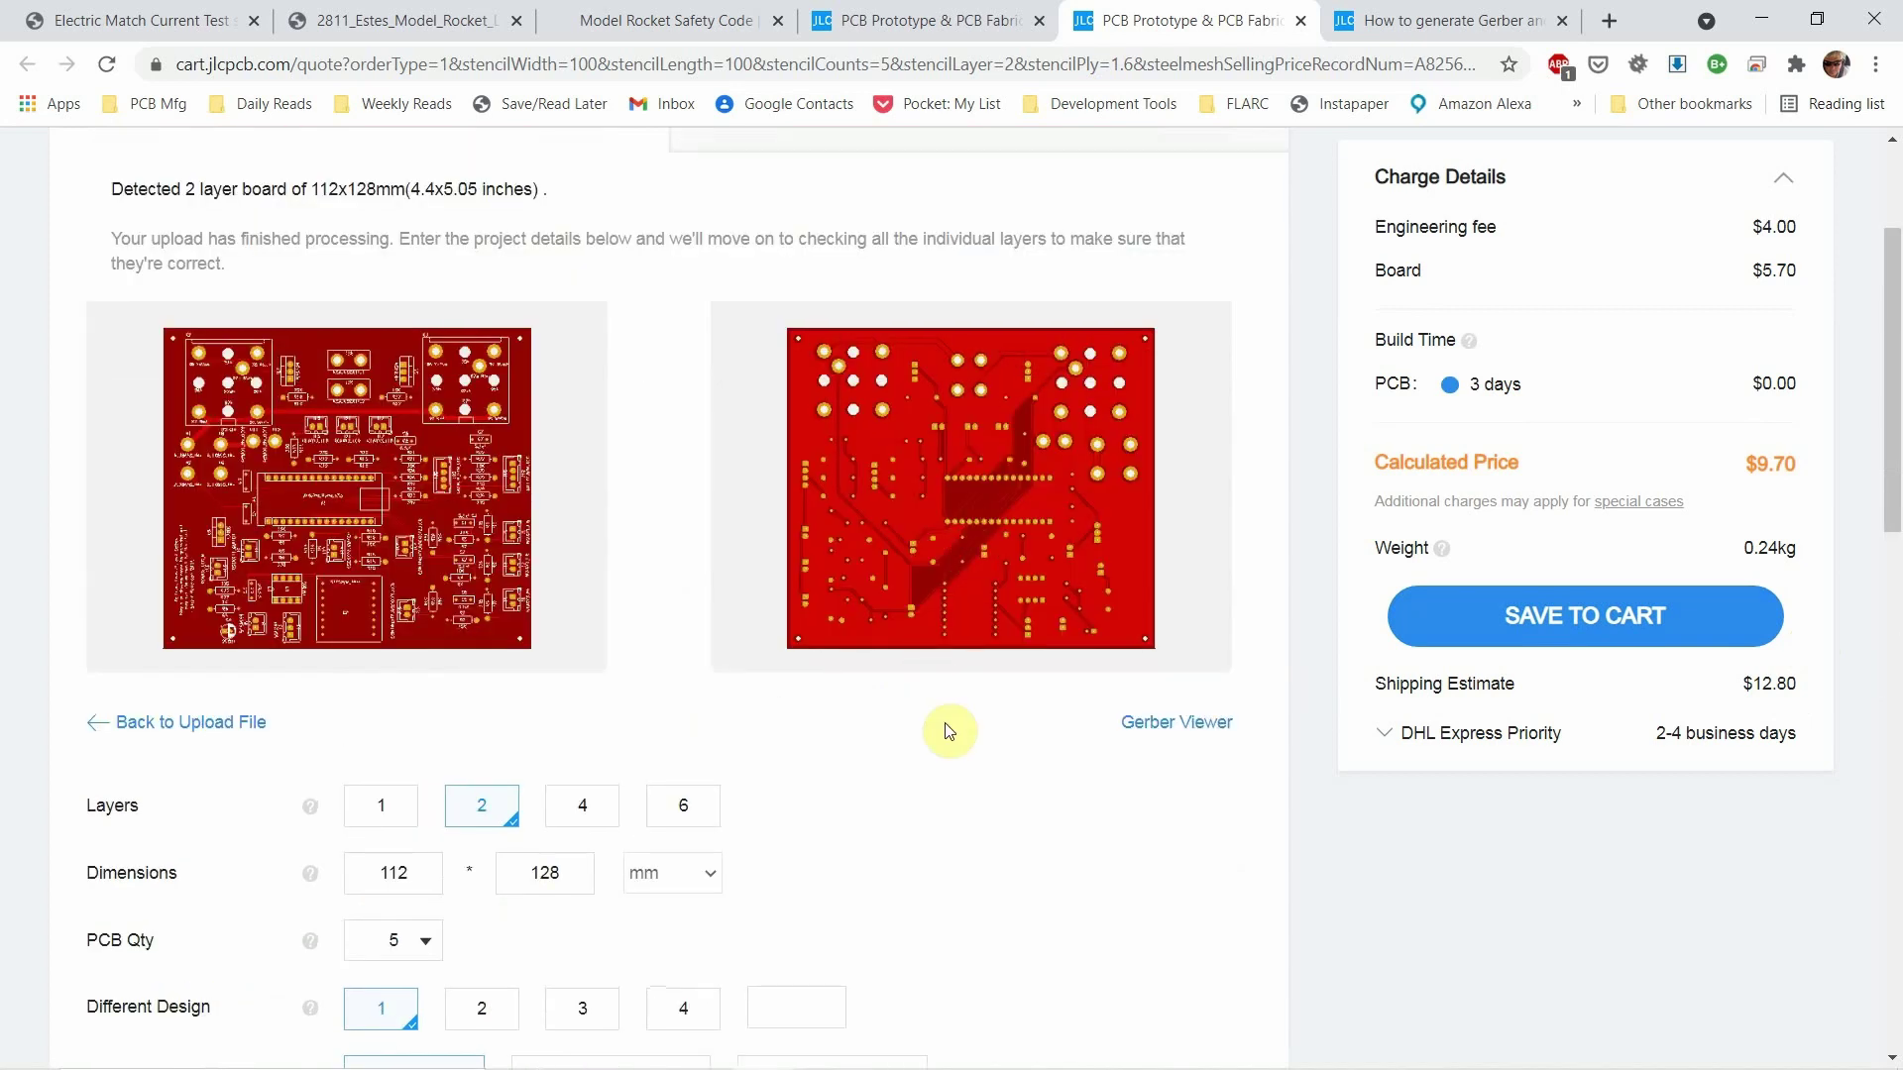